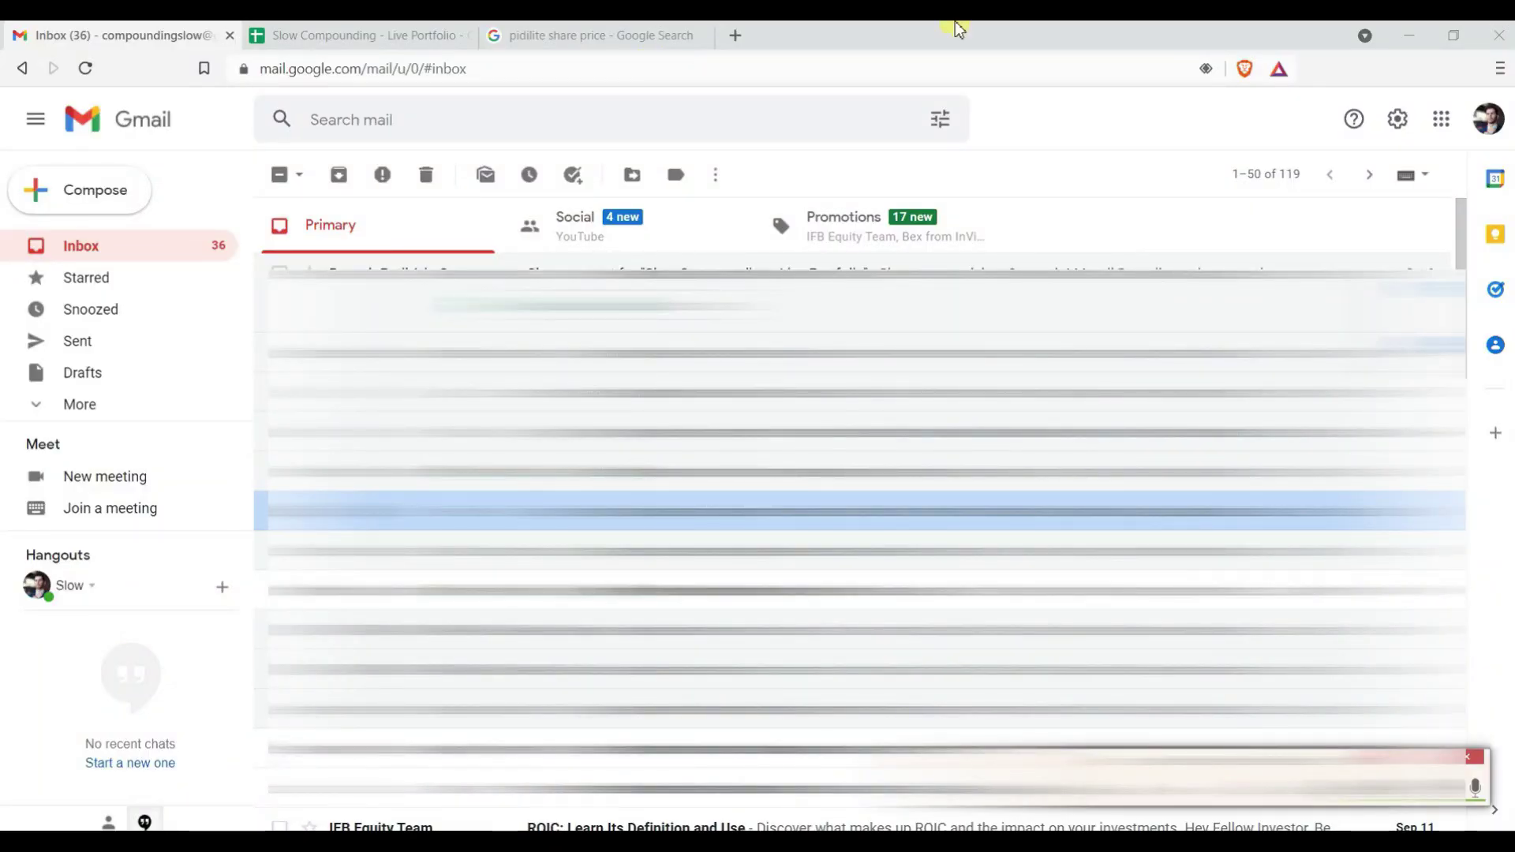
Switch from Gmail to Google Sheets, close the leftover portfolio and search tabs, and open the "Slow Compounding - Live Portfolio" spreadsheet
click(1441, 120)
scroll(1358, 316, down, 1)
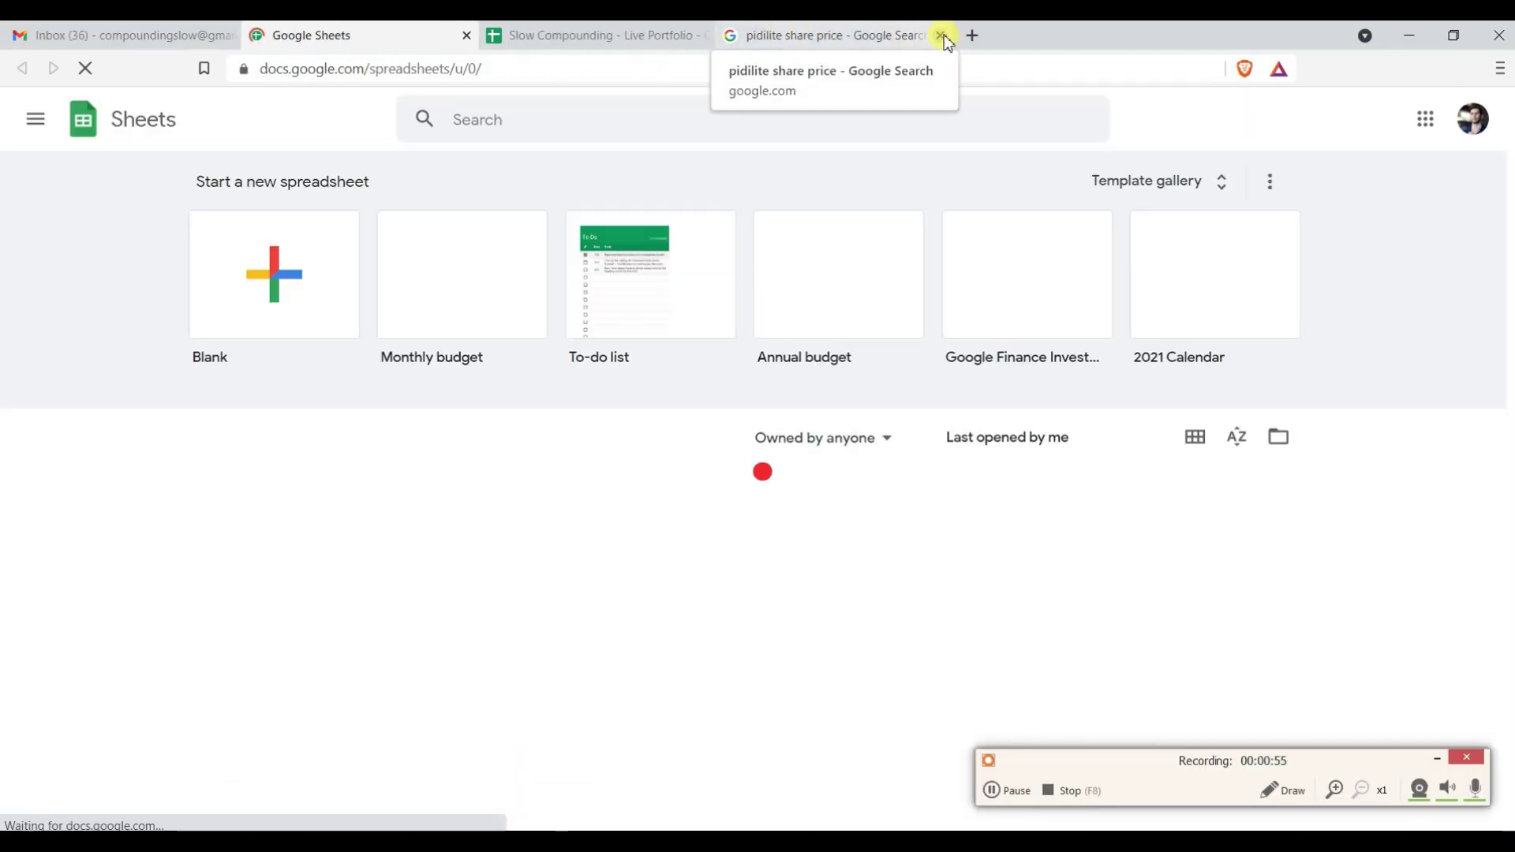
click(941, 36)
click(697, 36)
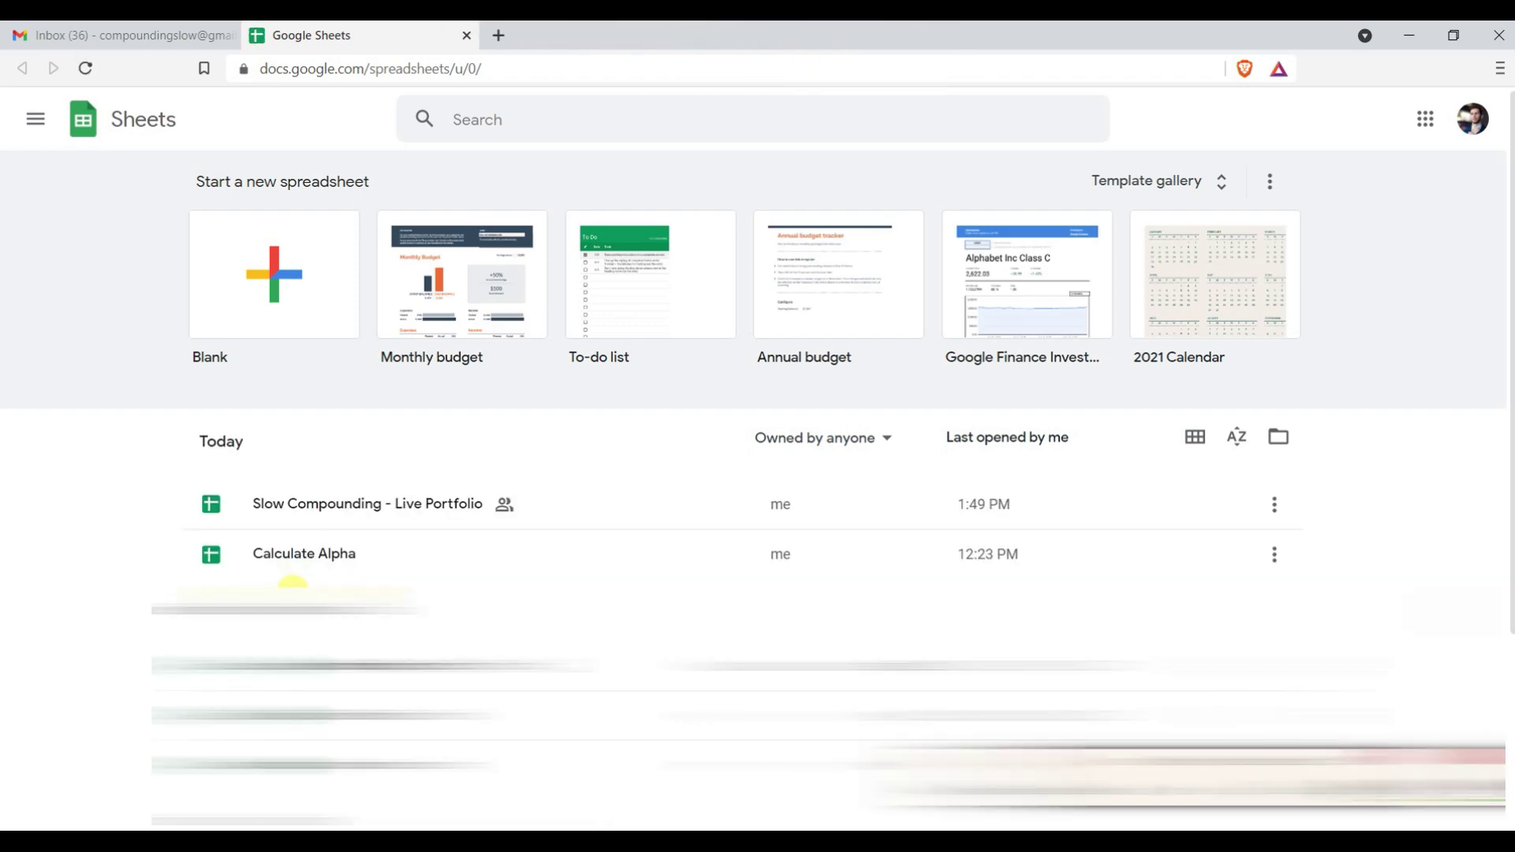
click(357, 507)
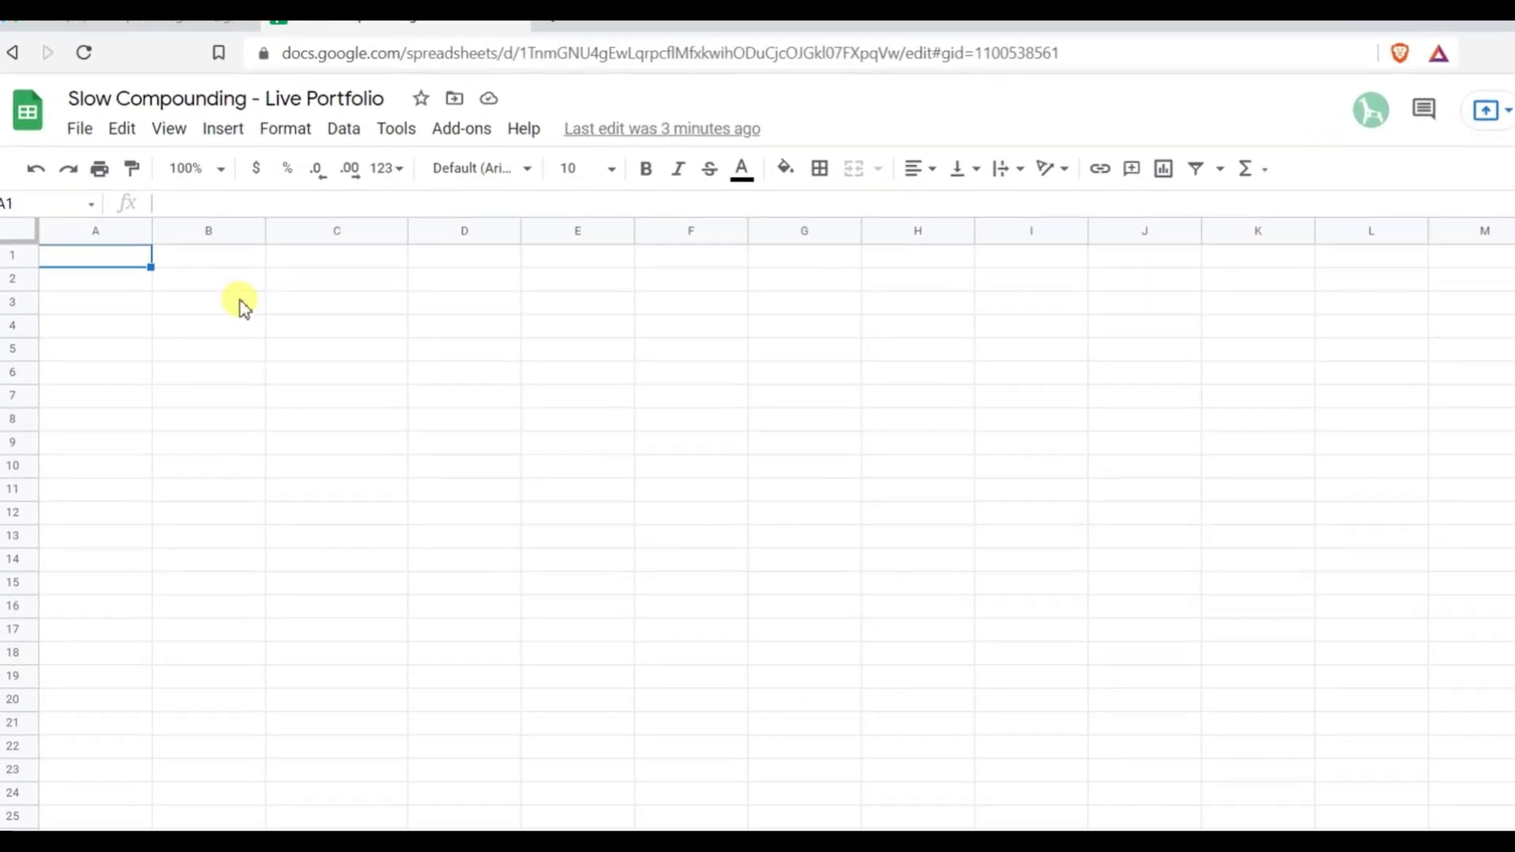
Enter "Transaction Details" in cell B3 and "Ticker" in cell B4 of the empty sheet
click(234, 297)
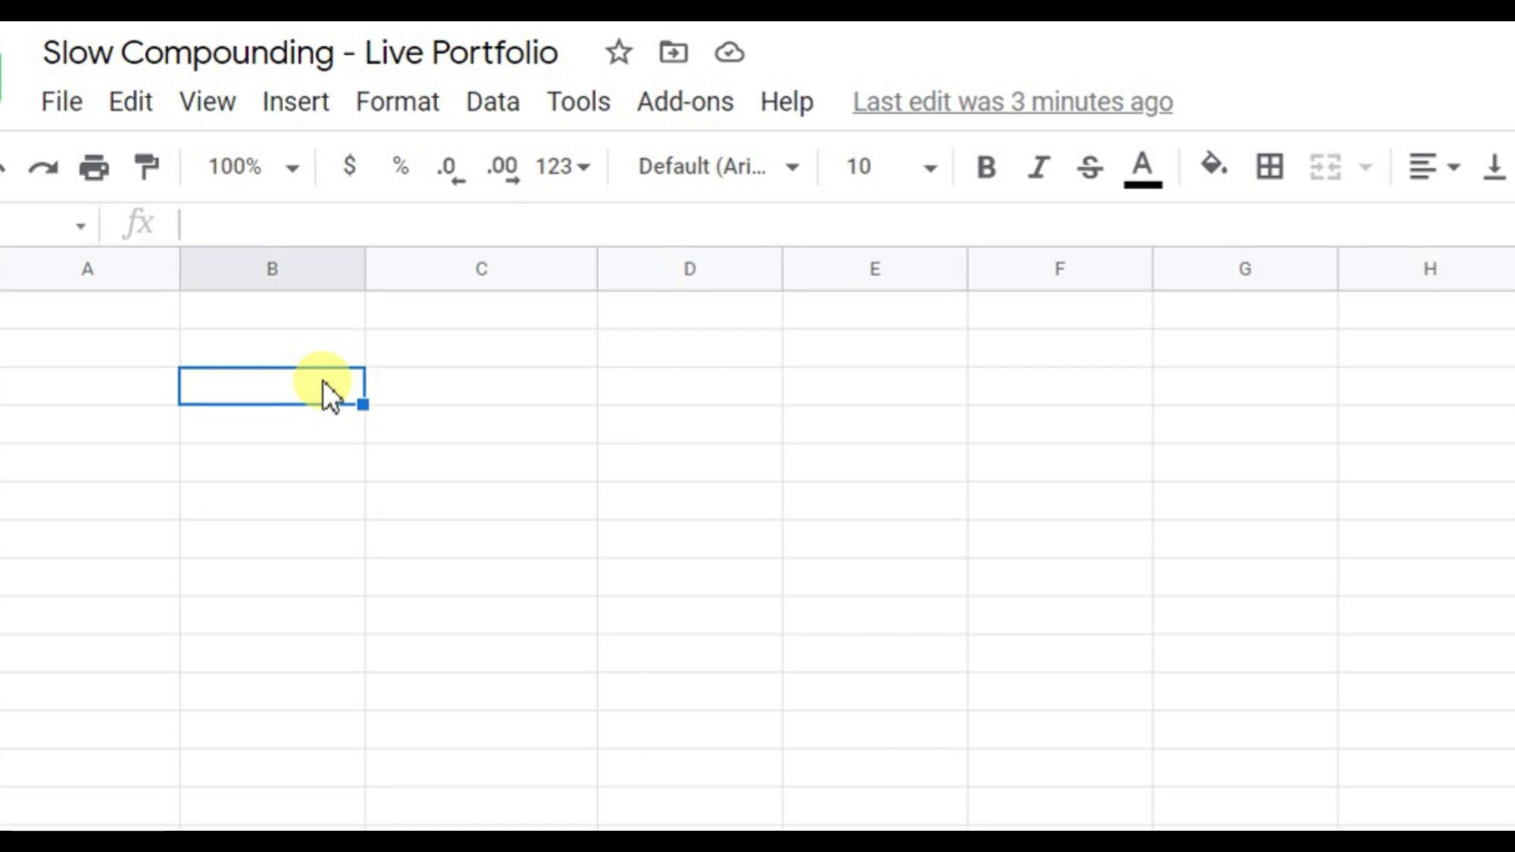
text(Transa)
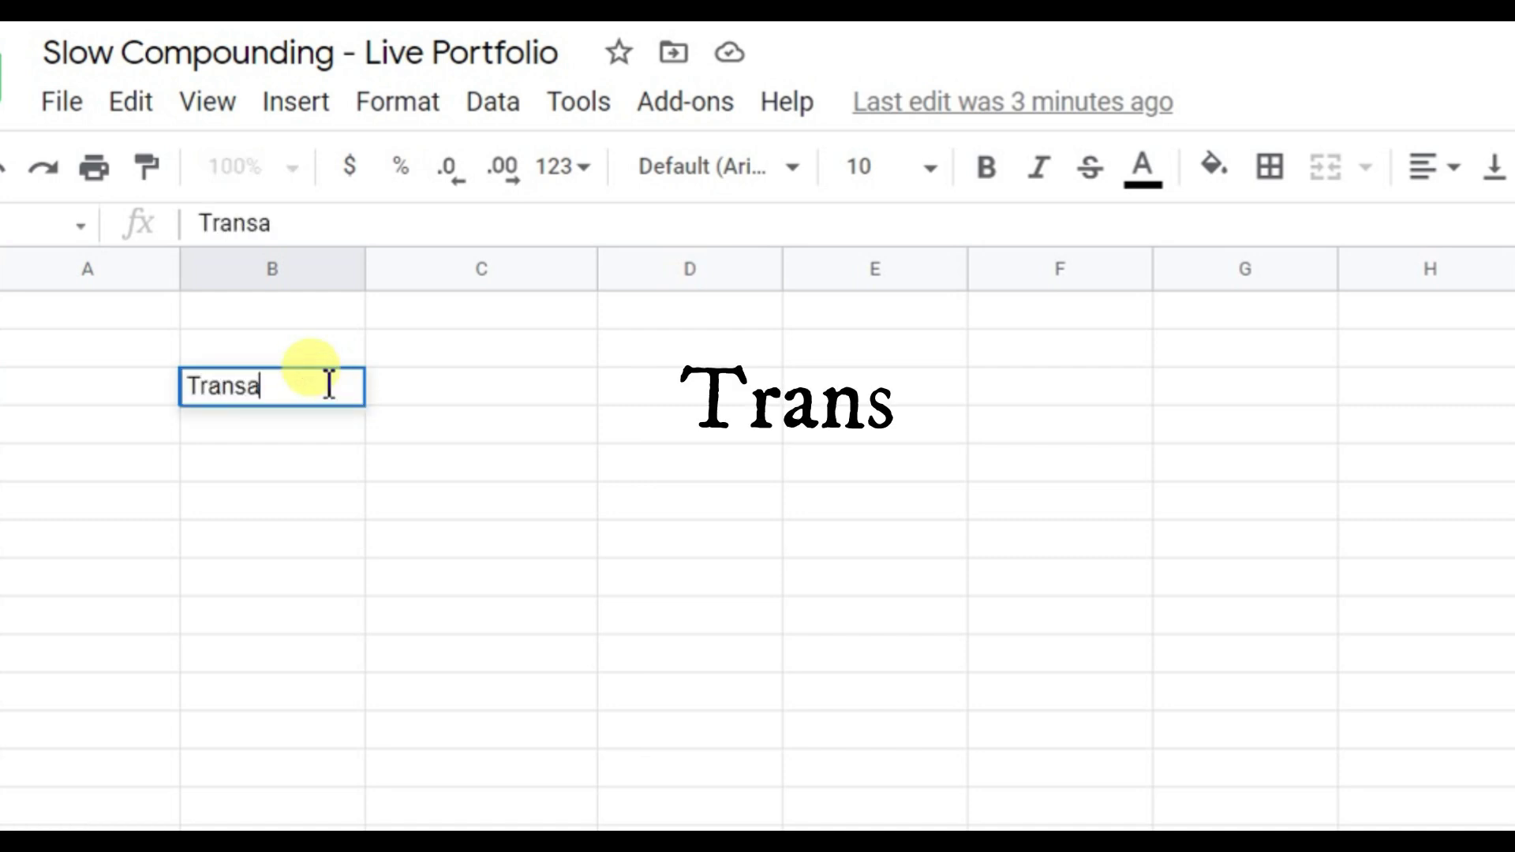
text(ction Details)
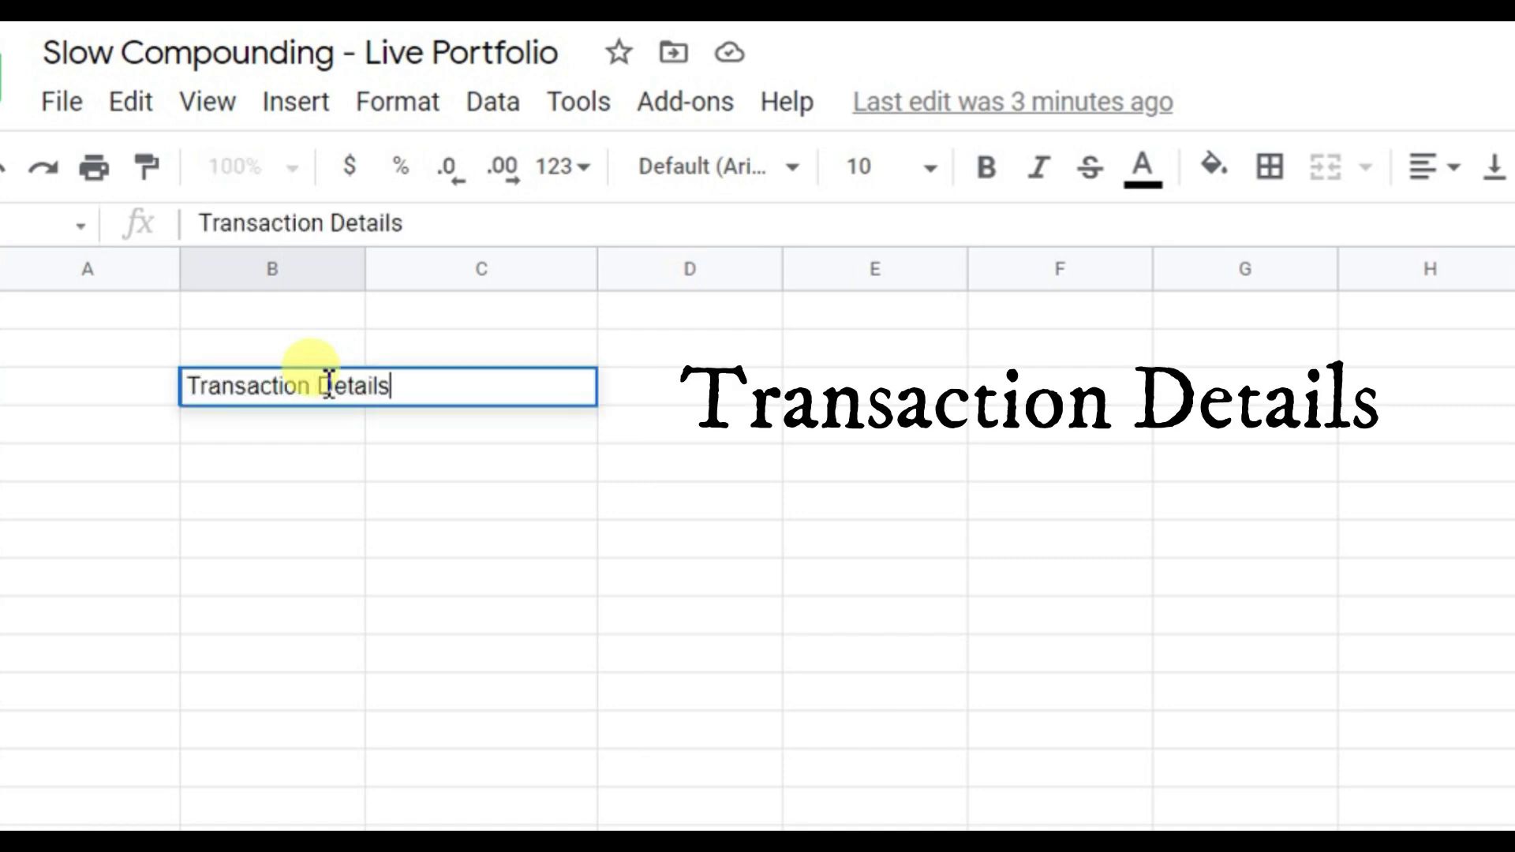
key(Return)
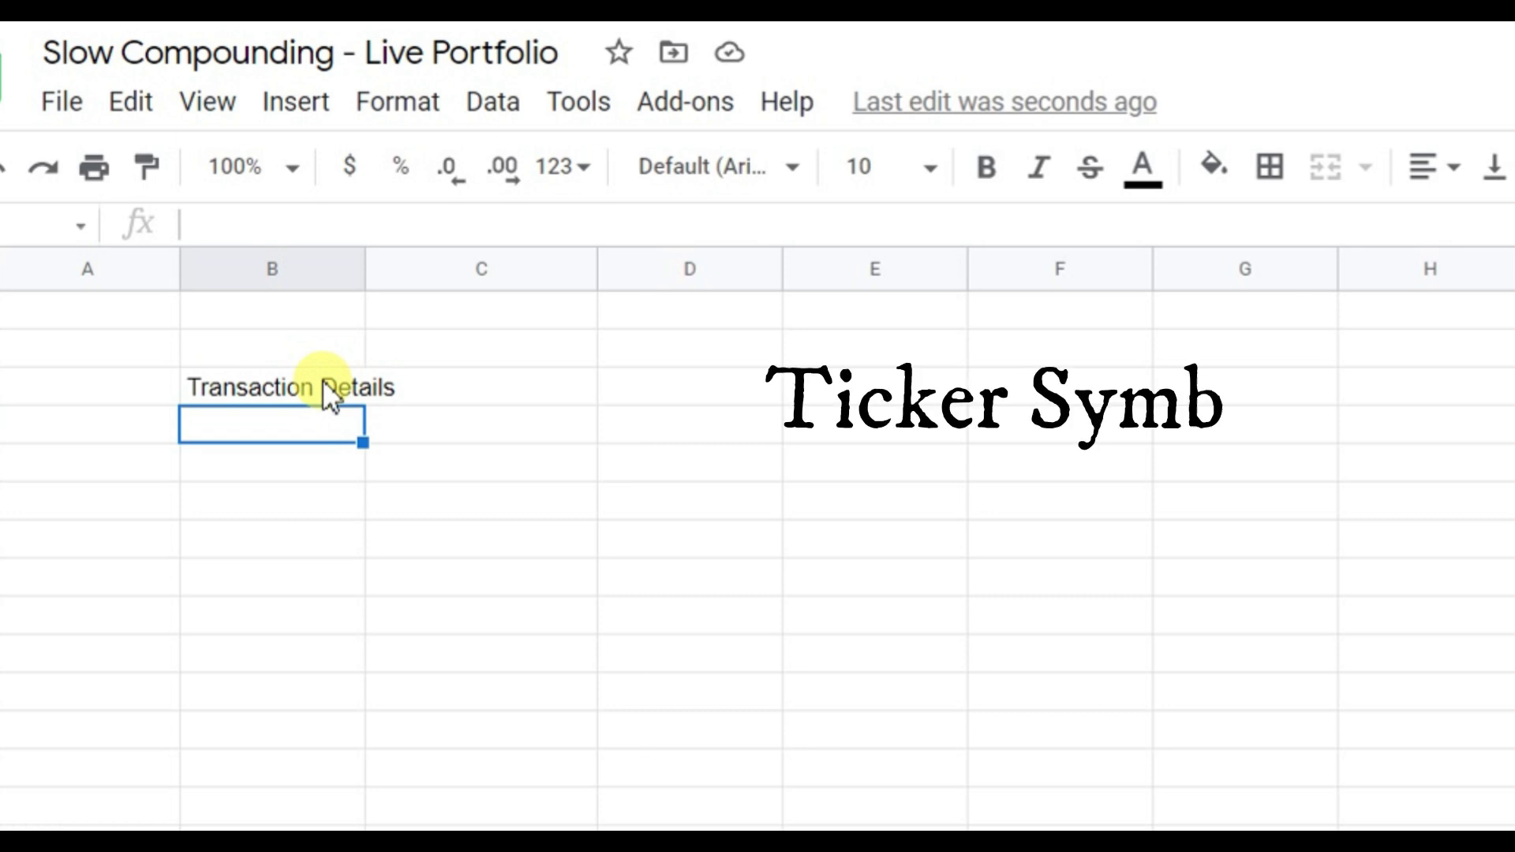
text(Ticker)
key(Return)
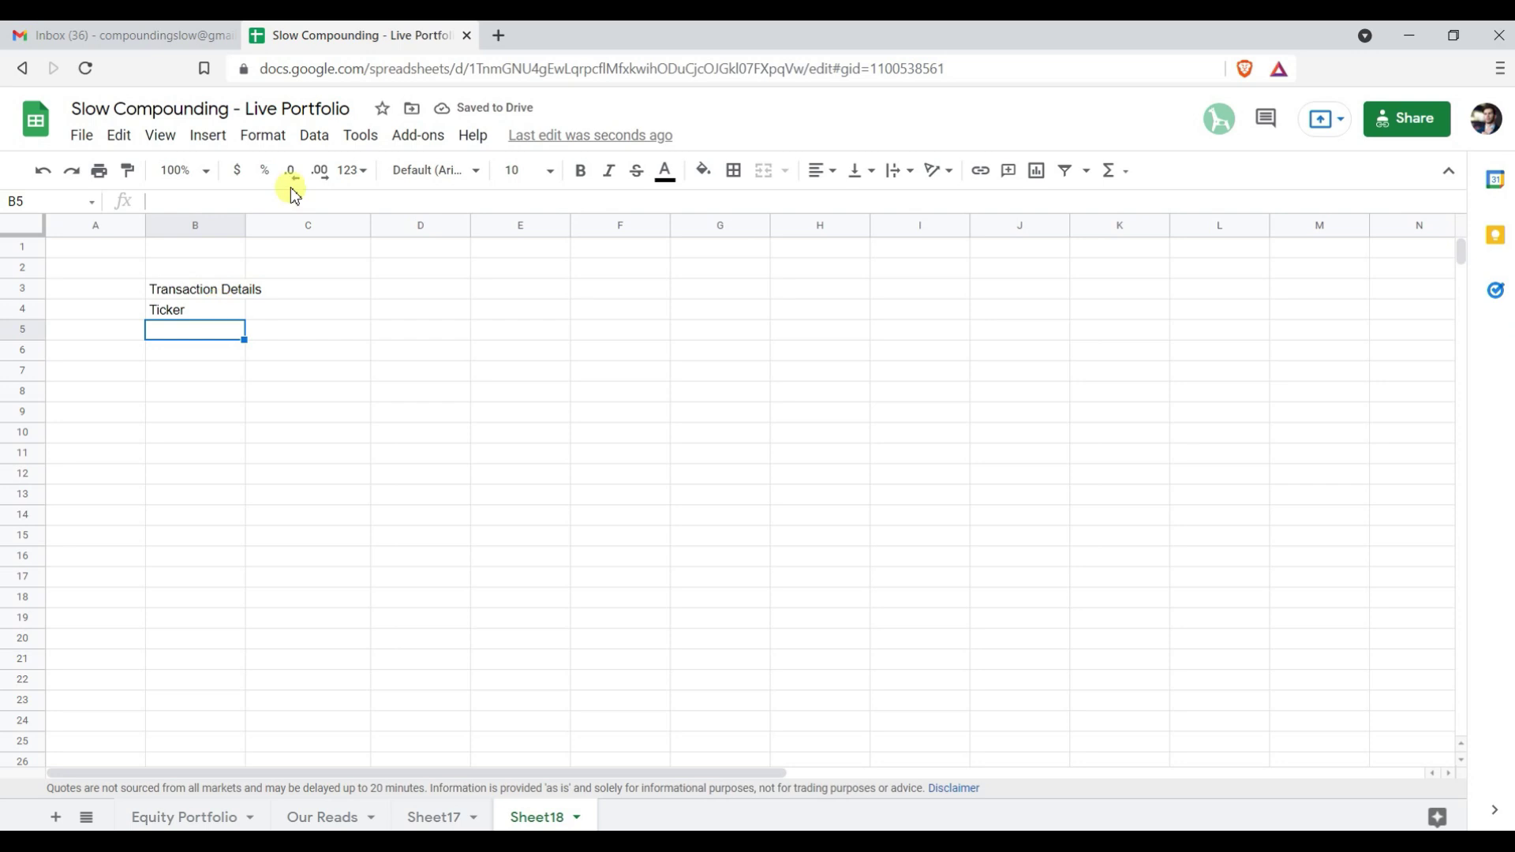
Search Google for "reliance share price" in a new browser tab and highlight the NSE ticker symbol in the stock result
click(499, 36)
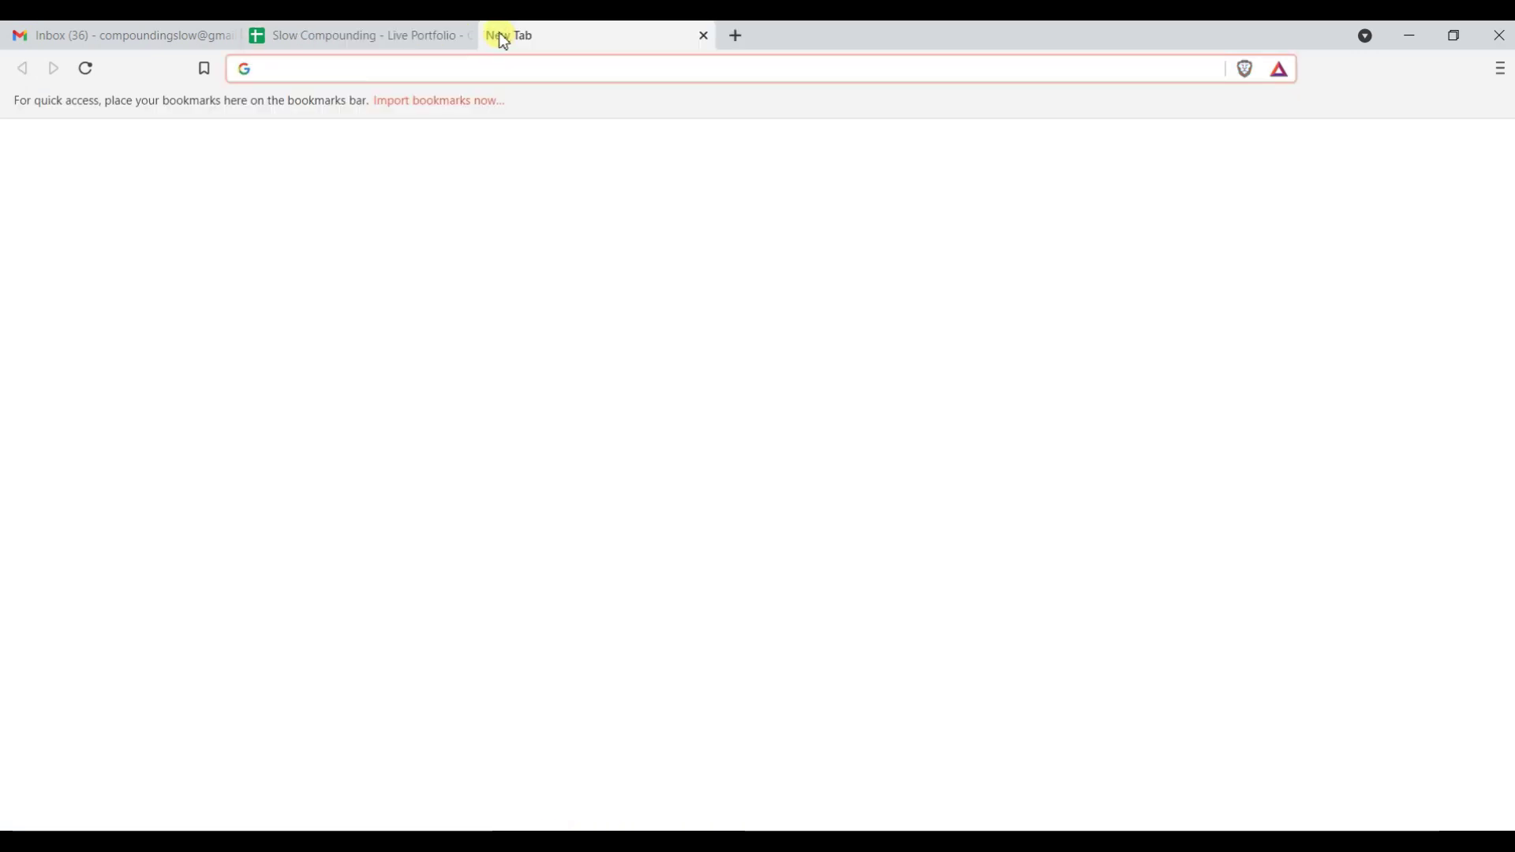
text(reliance)
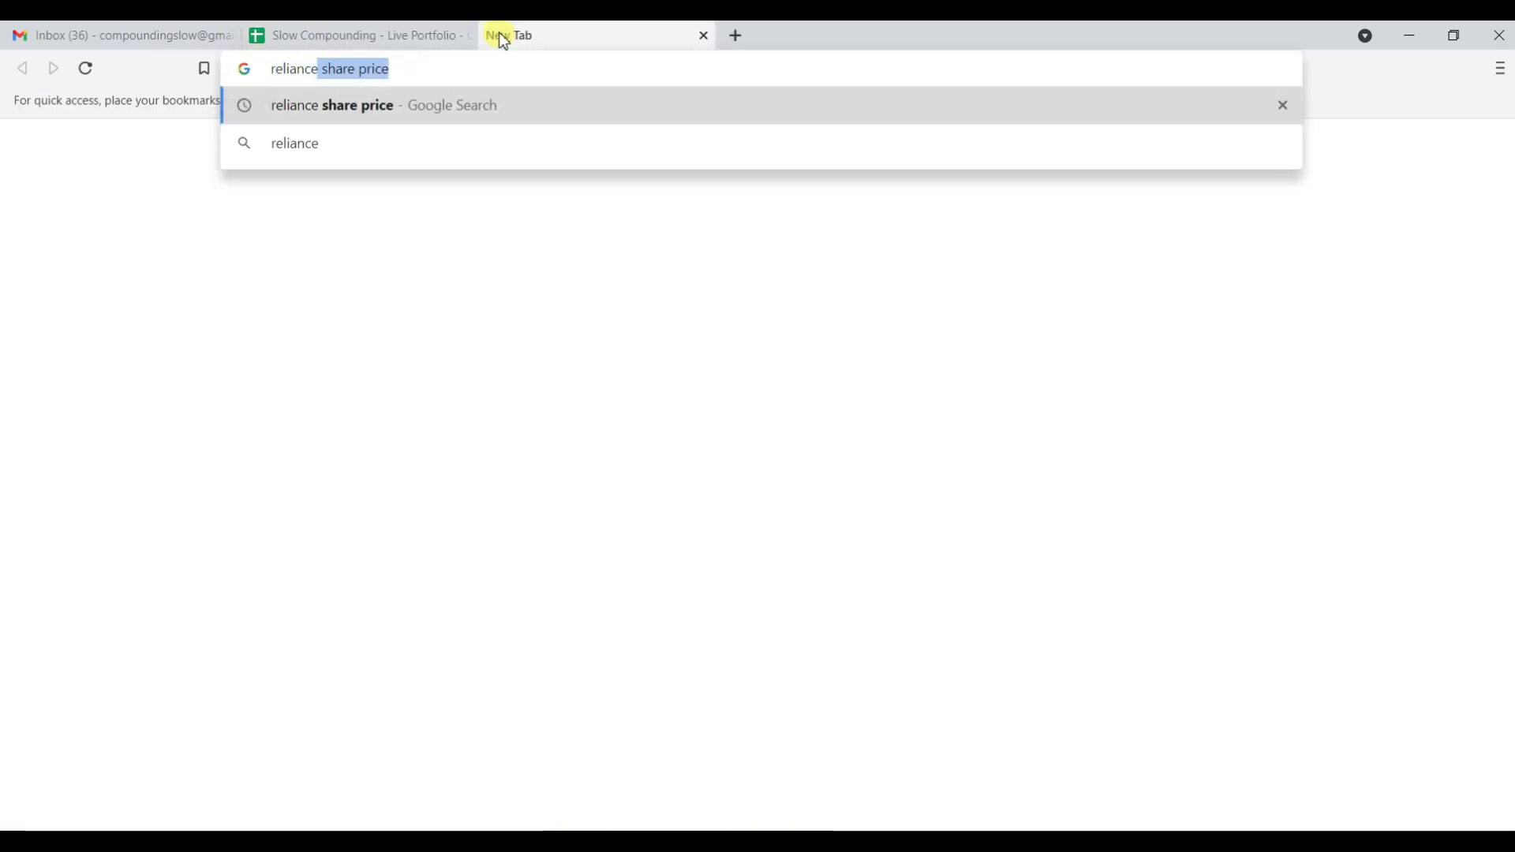
text( share pric)
text(e)
key(Return)
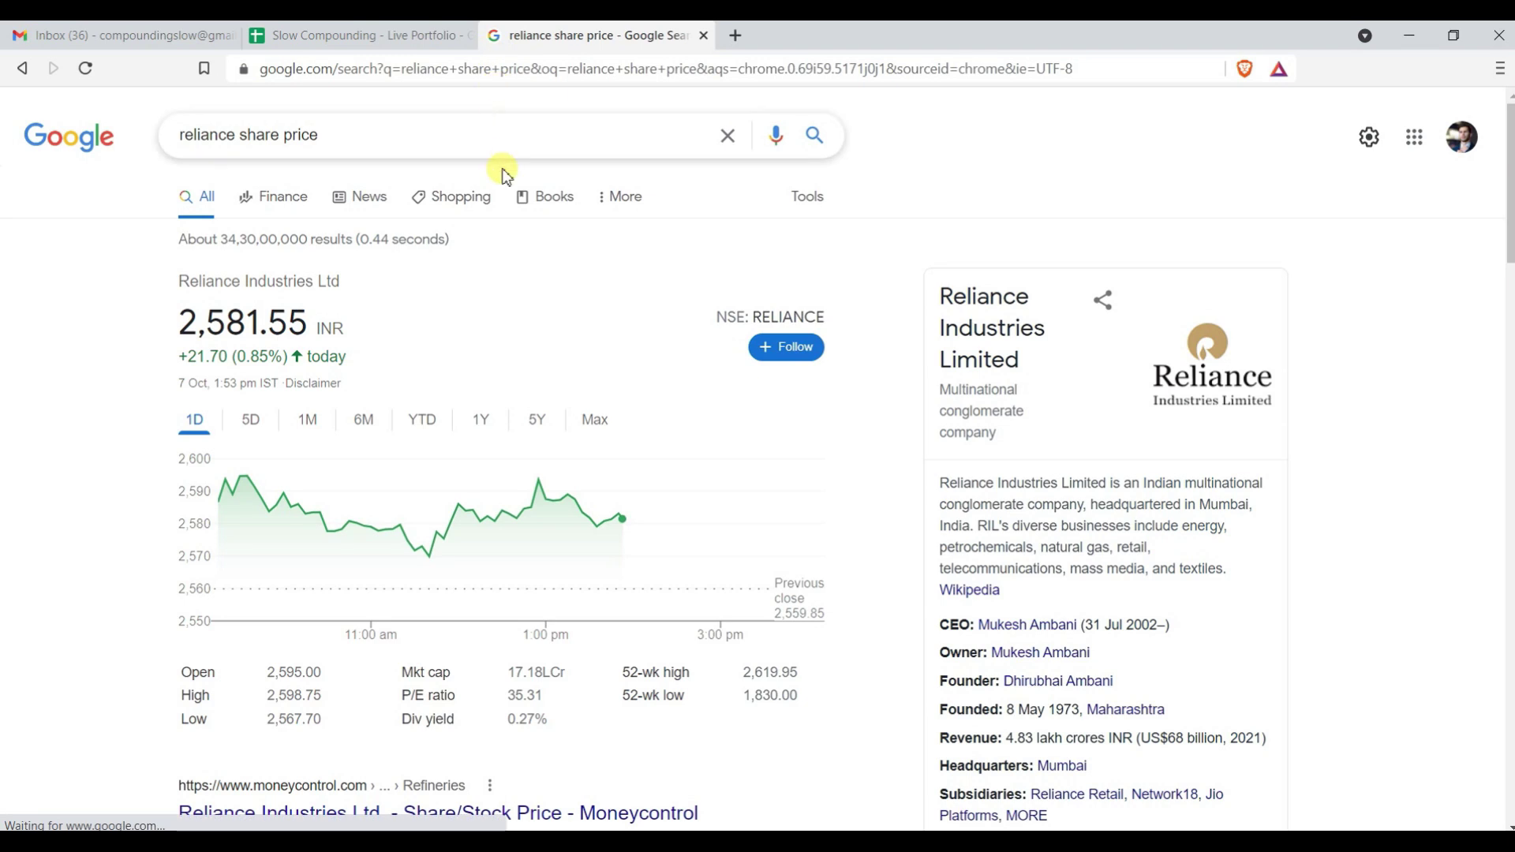
drag(776, 311, 847, 319)
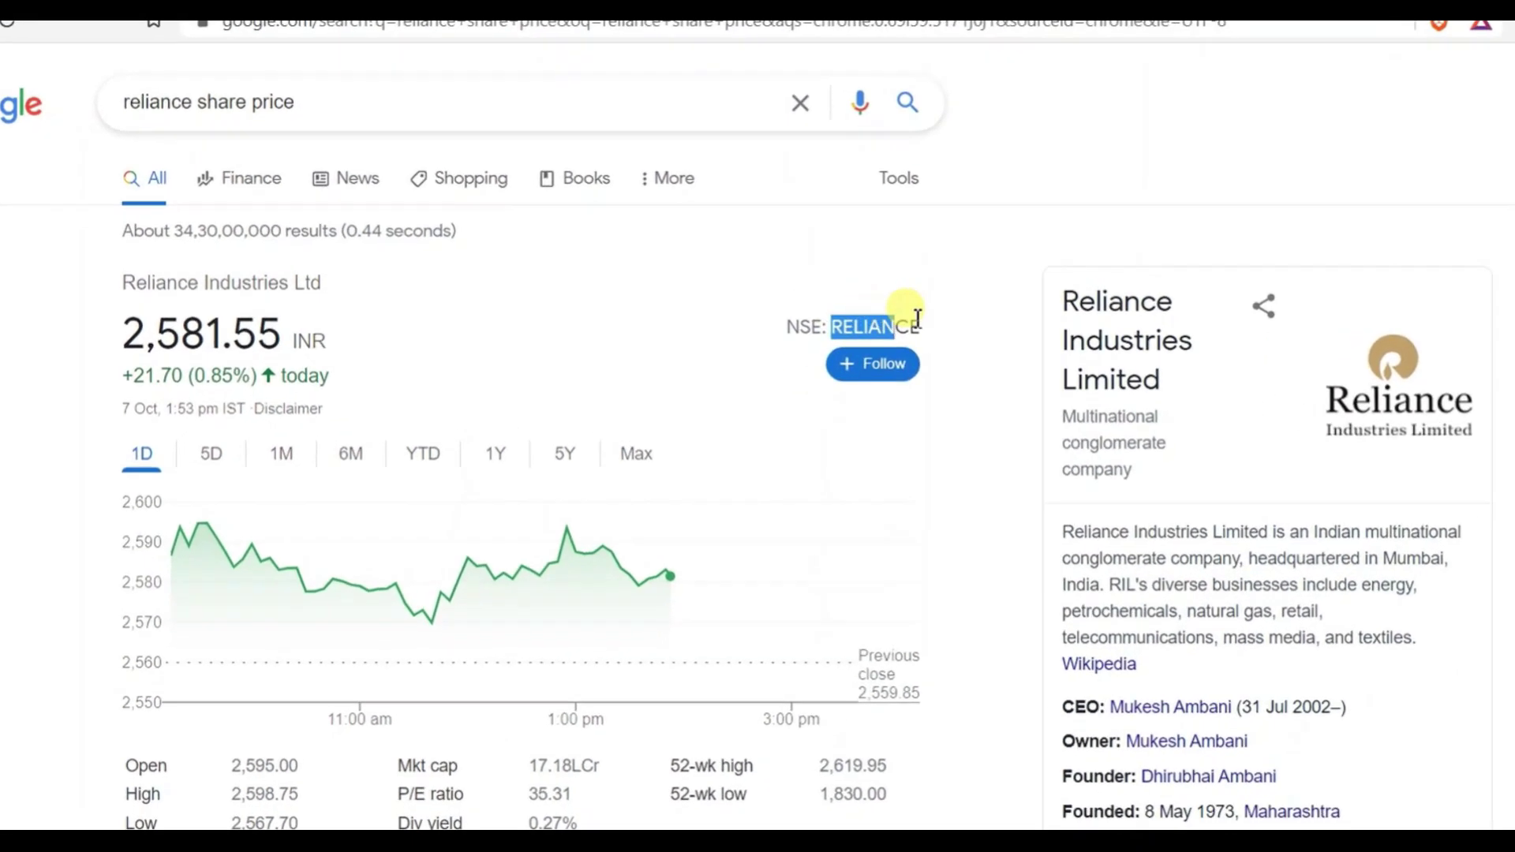
click(855, 320)
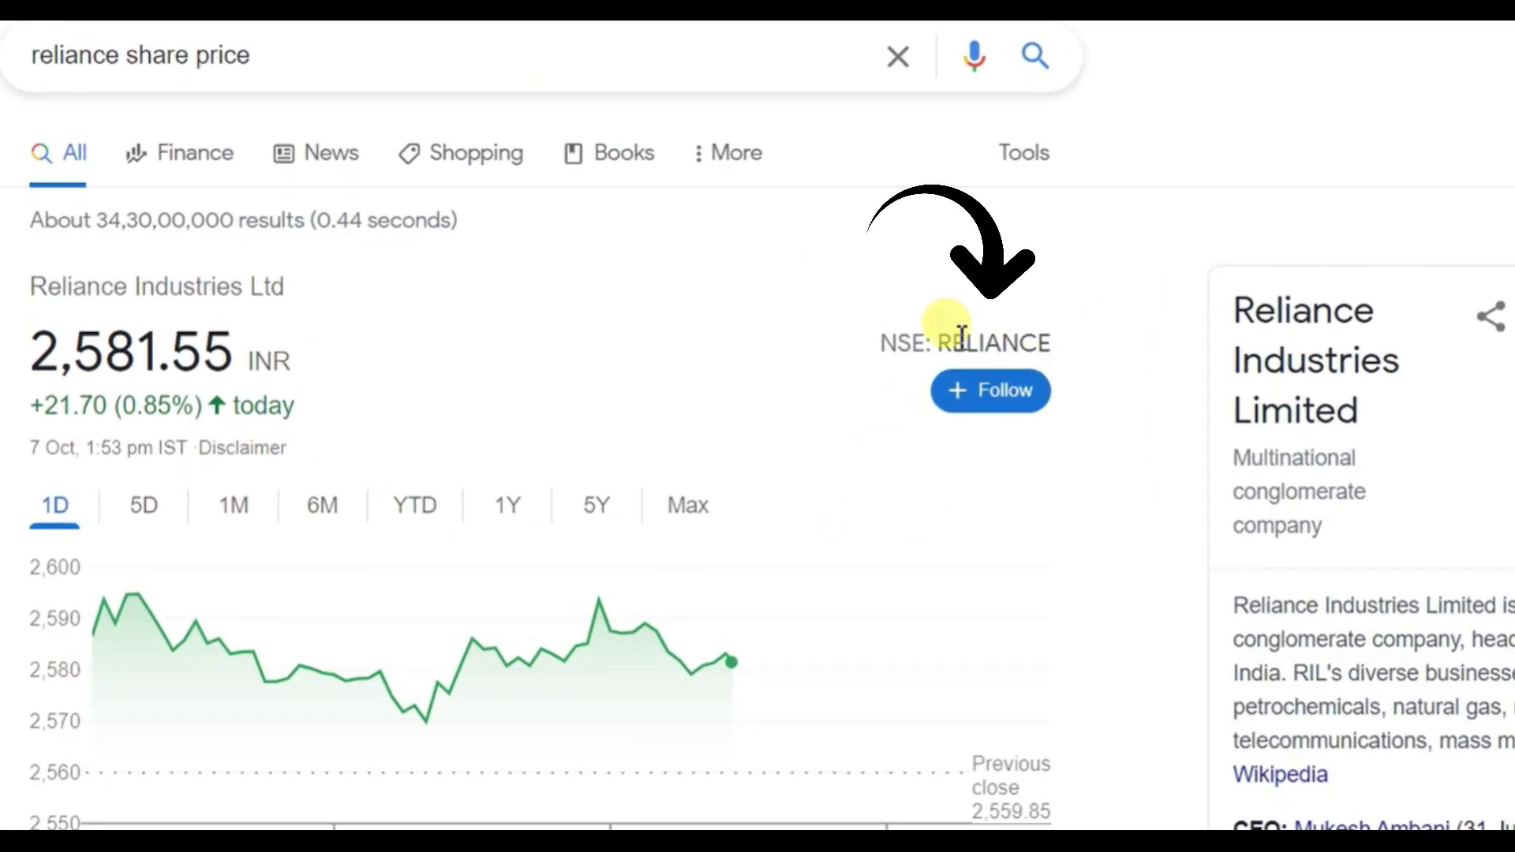
drag(939, 345, 1052, 335)
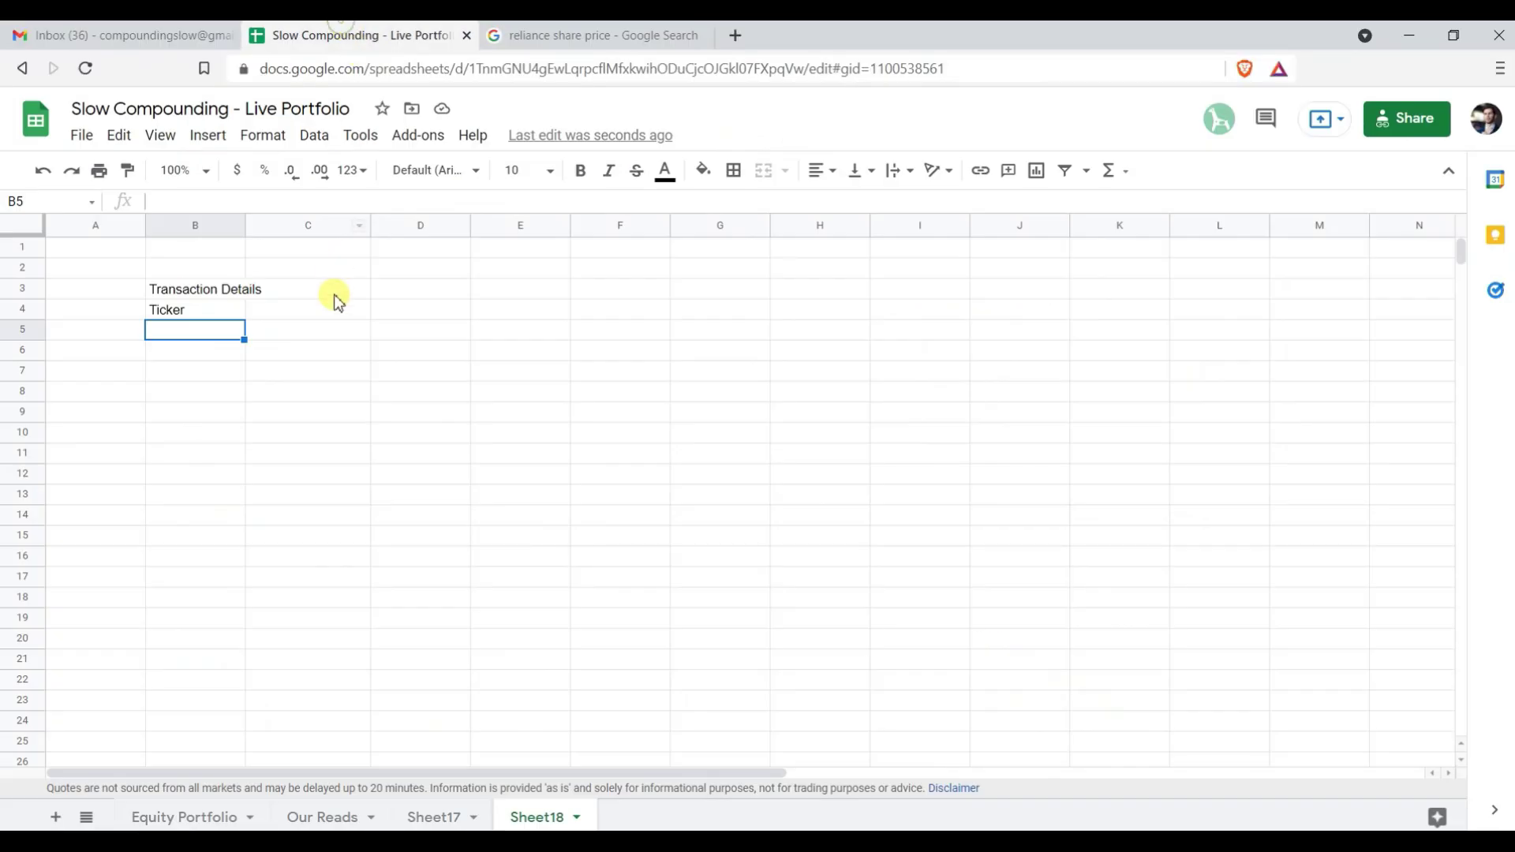
Enter the ticker RELIANCE in cell K2 of the portfolio sheet
click(1075, 271)
text(RELIANCE)
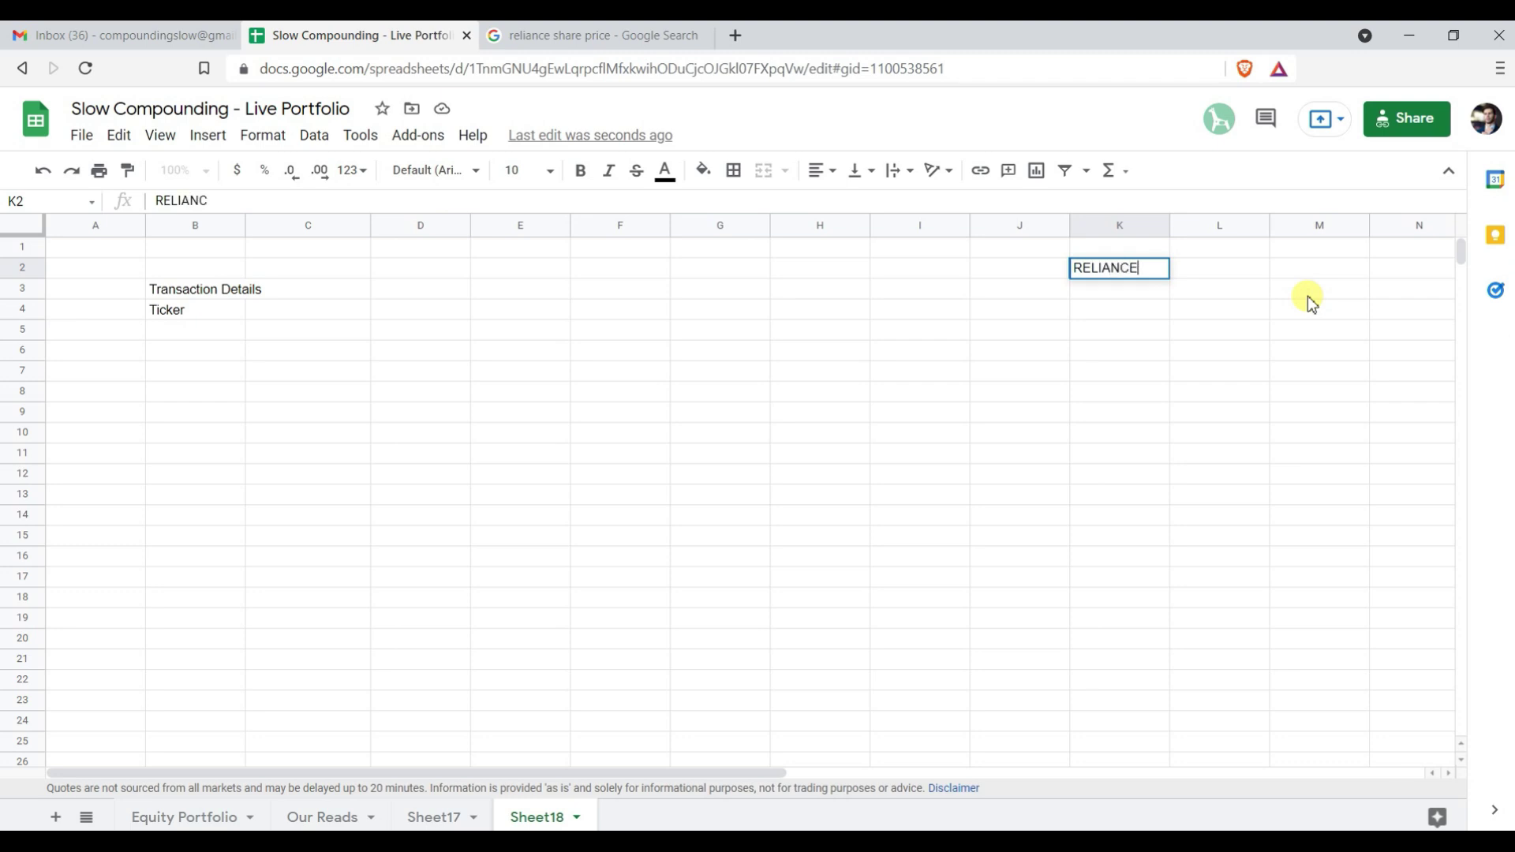
key(Return)
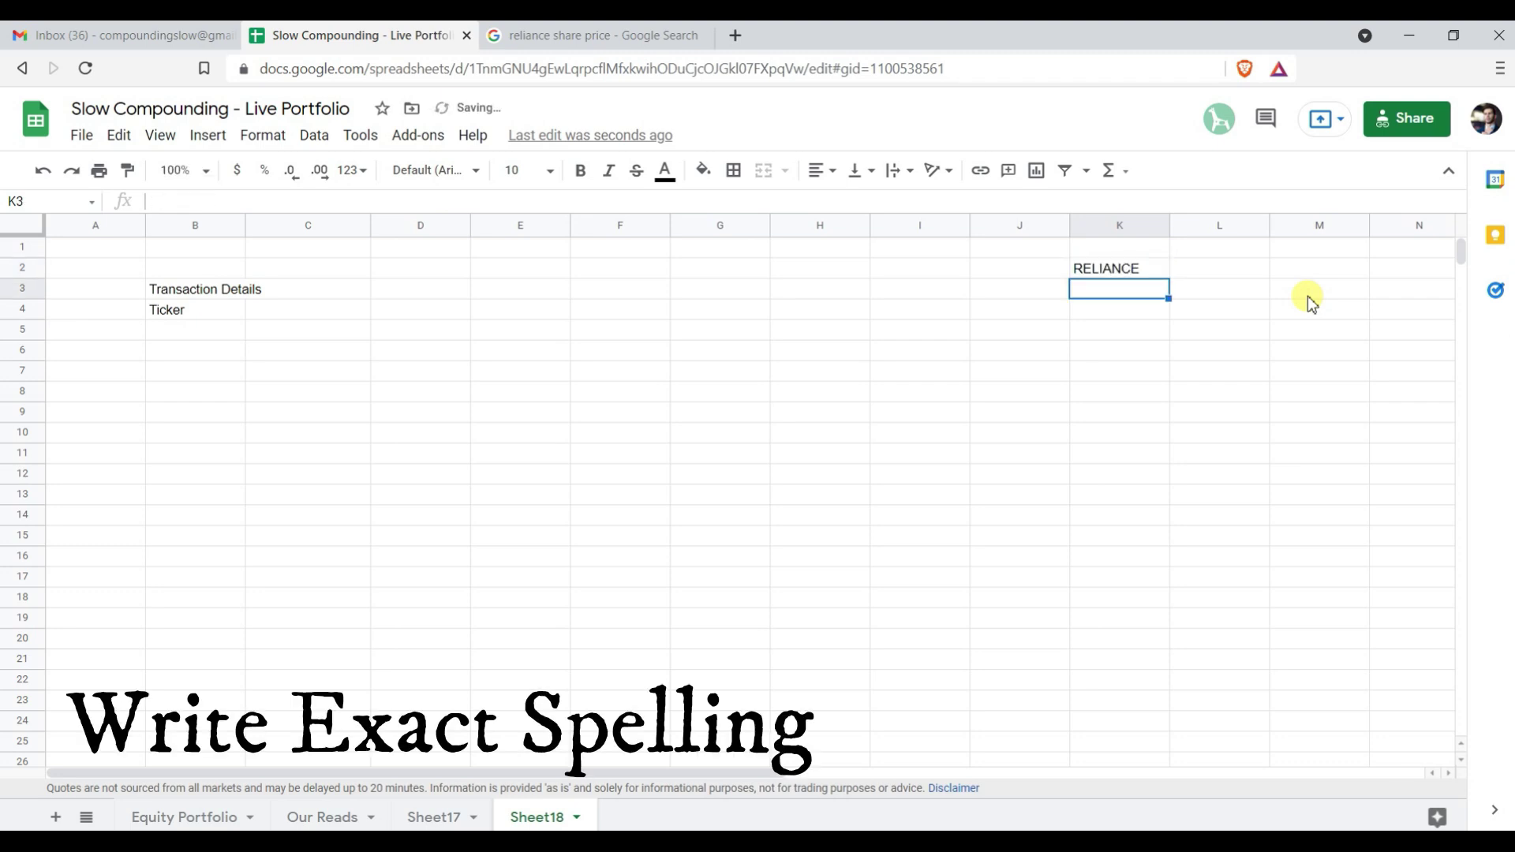
Search Google for "airtel share price" and highlight the NSE ticker symbol shown for Bharti Airtel
click(594, 33)
drag(406, 135, 174, 135)
text(airt)
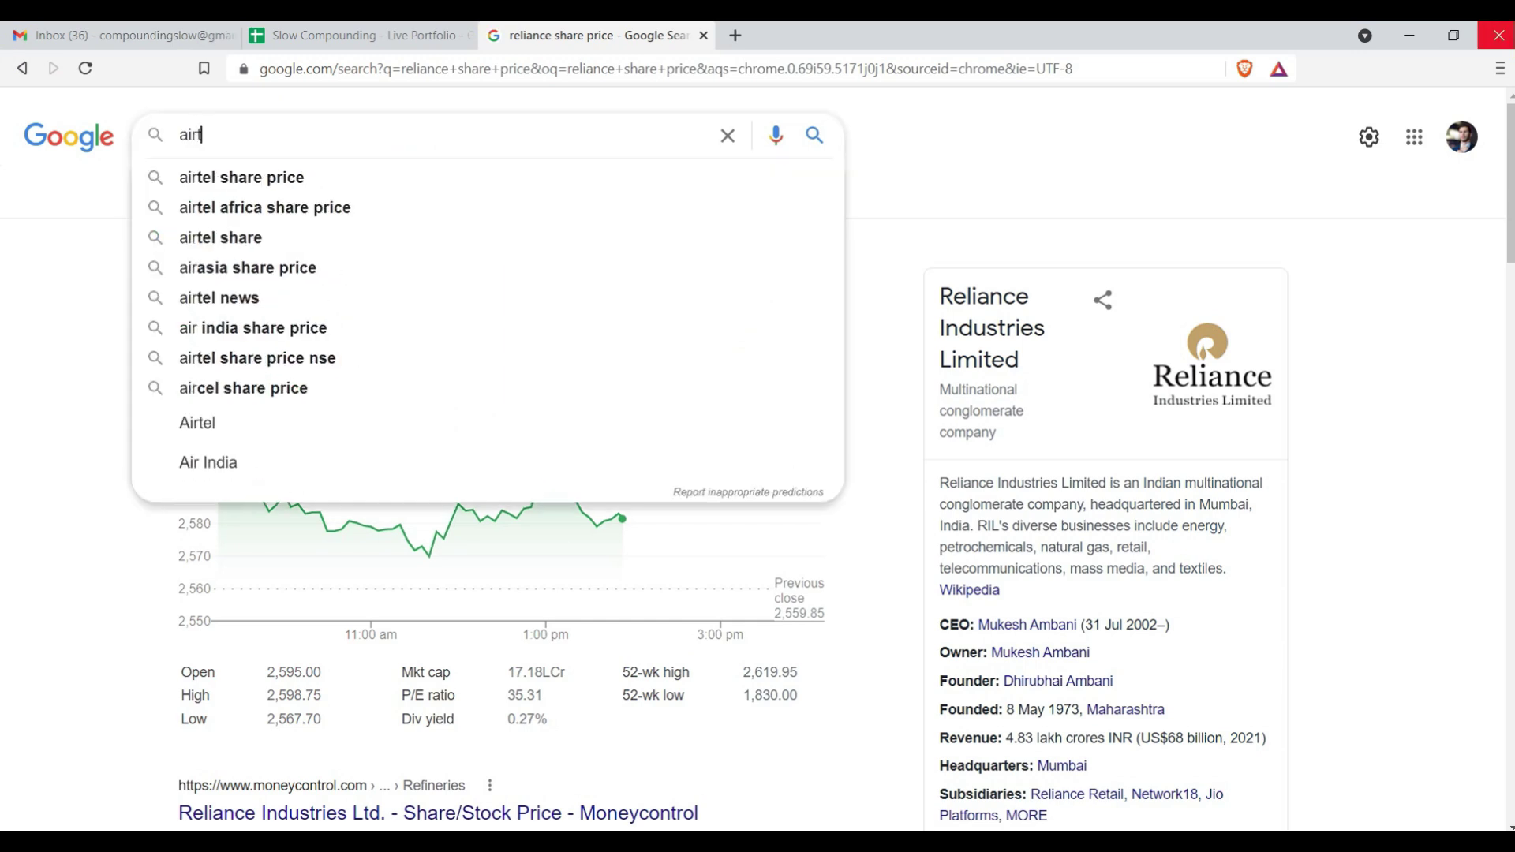
text(el share price)
key(Return)
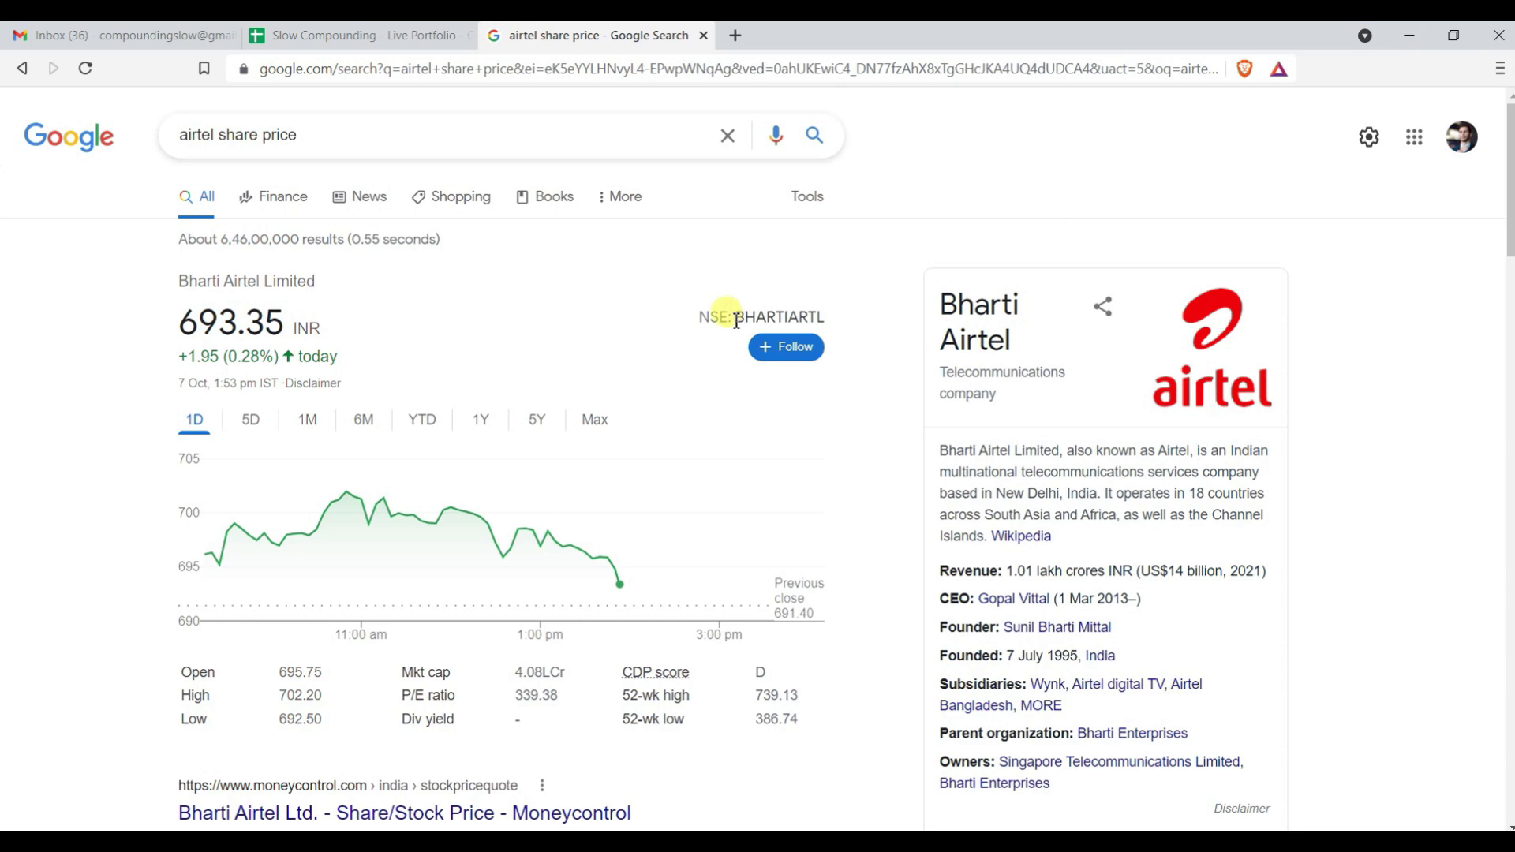
drag(739, 320, 825, 321)
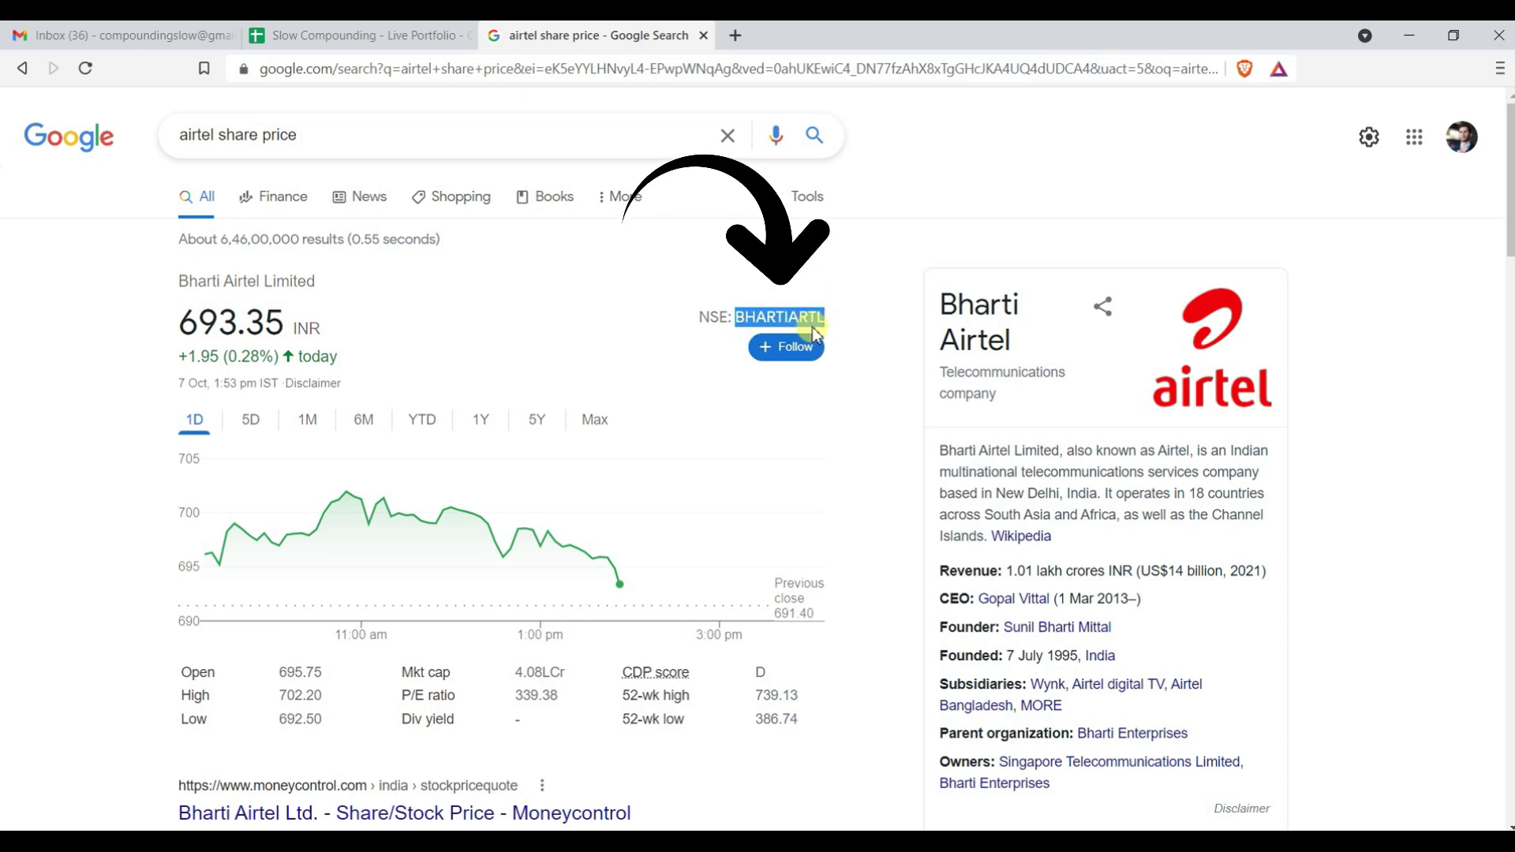
Return to the portfolio spreadsheet and enter the benchmark ticker Nifty_50 in cell B5
click(387, 33)
click(1122, 292)
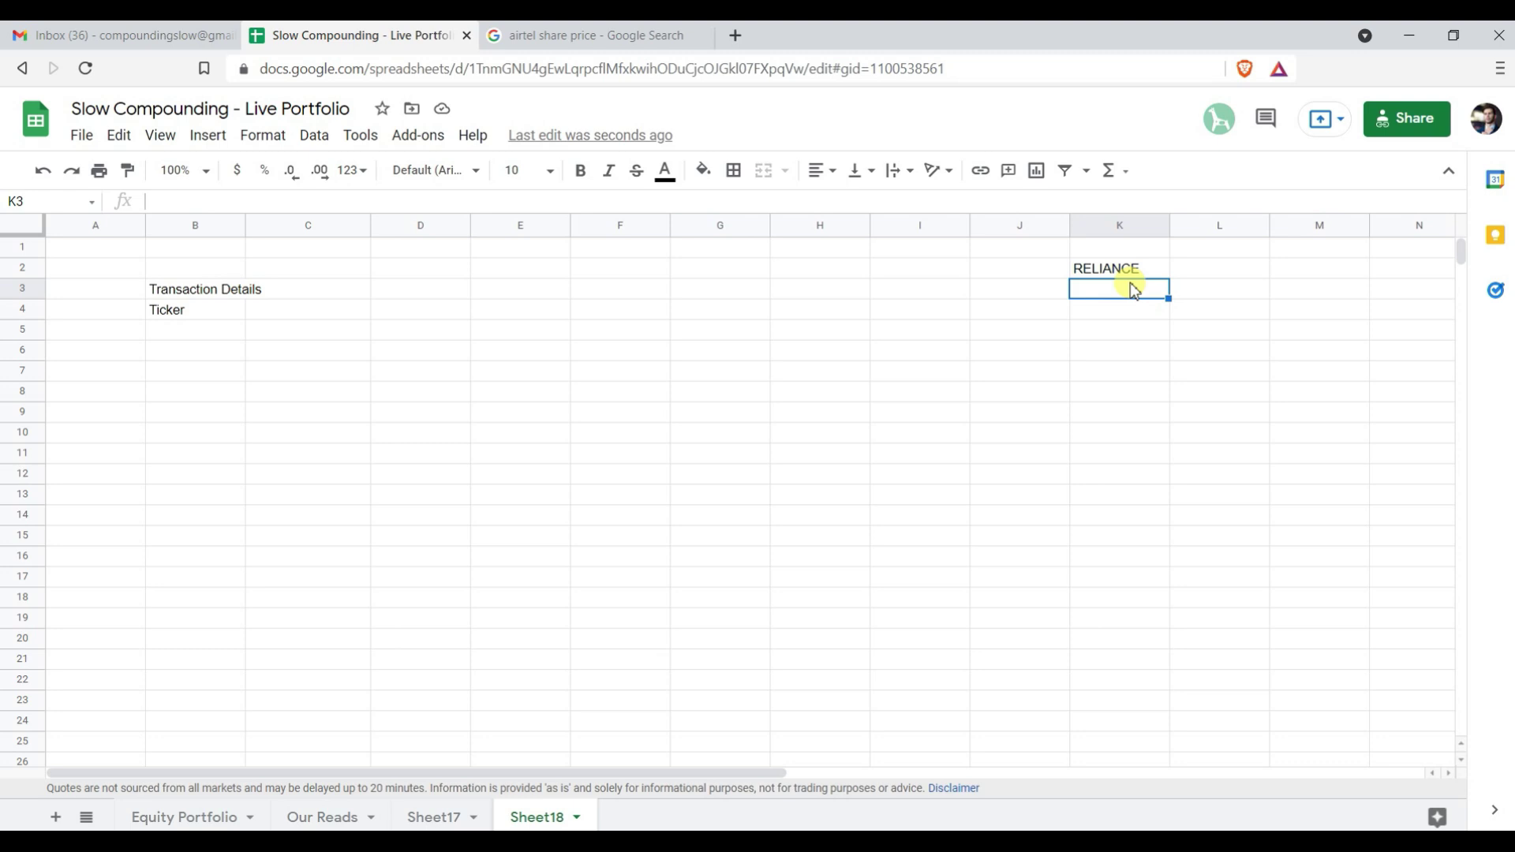
click(212, 331)
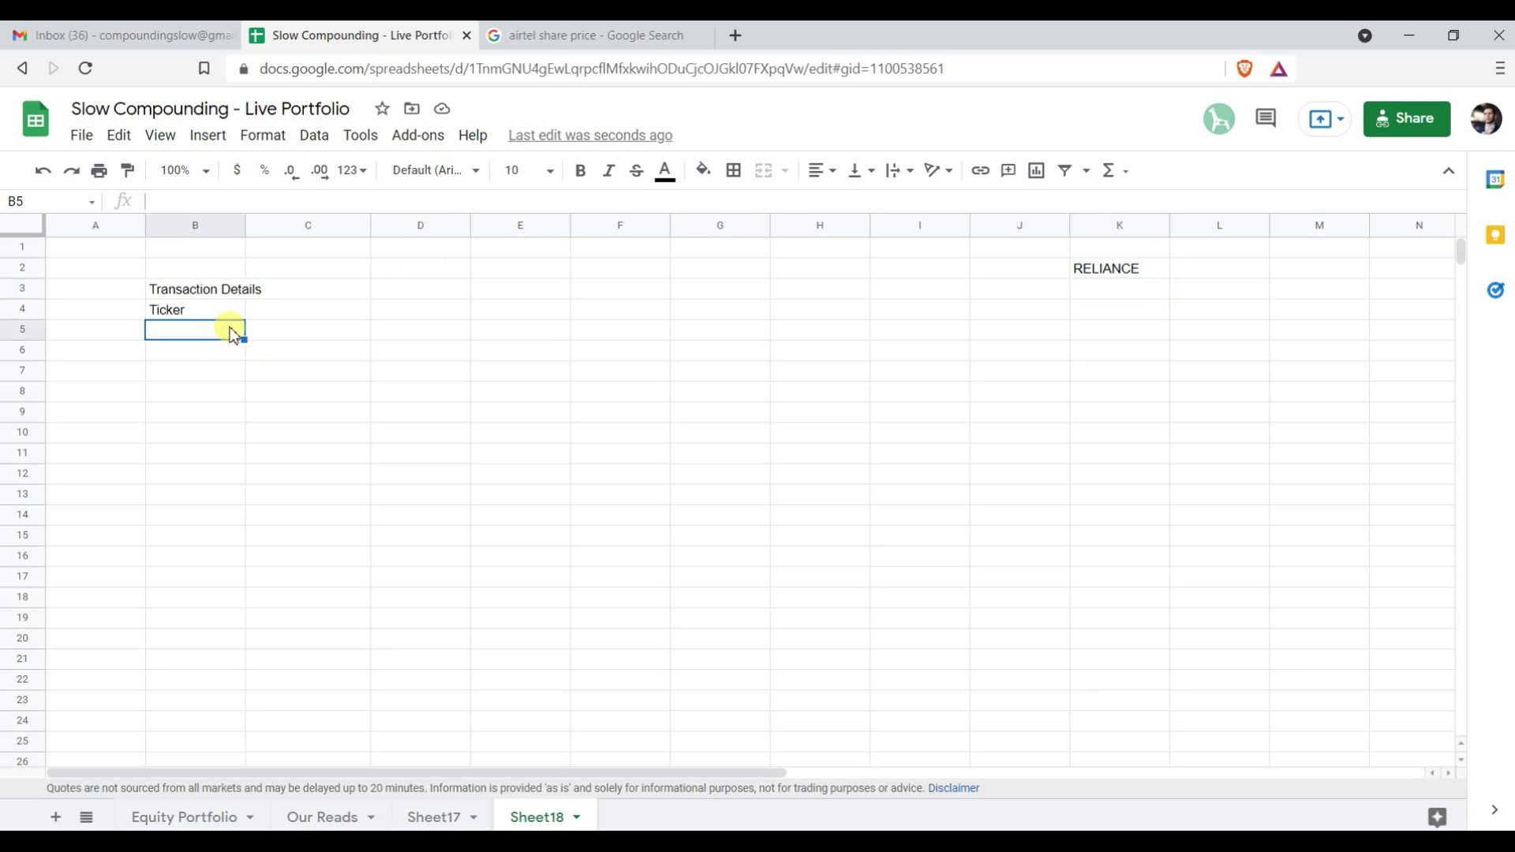
text(Nif)
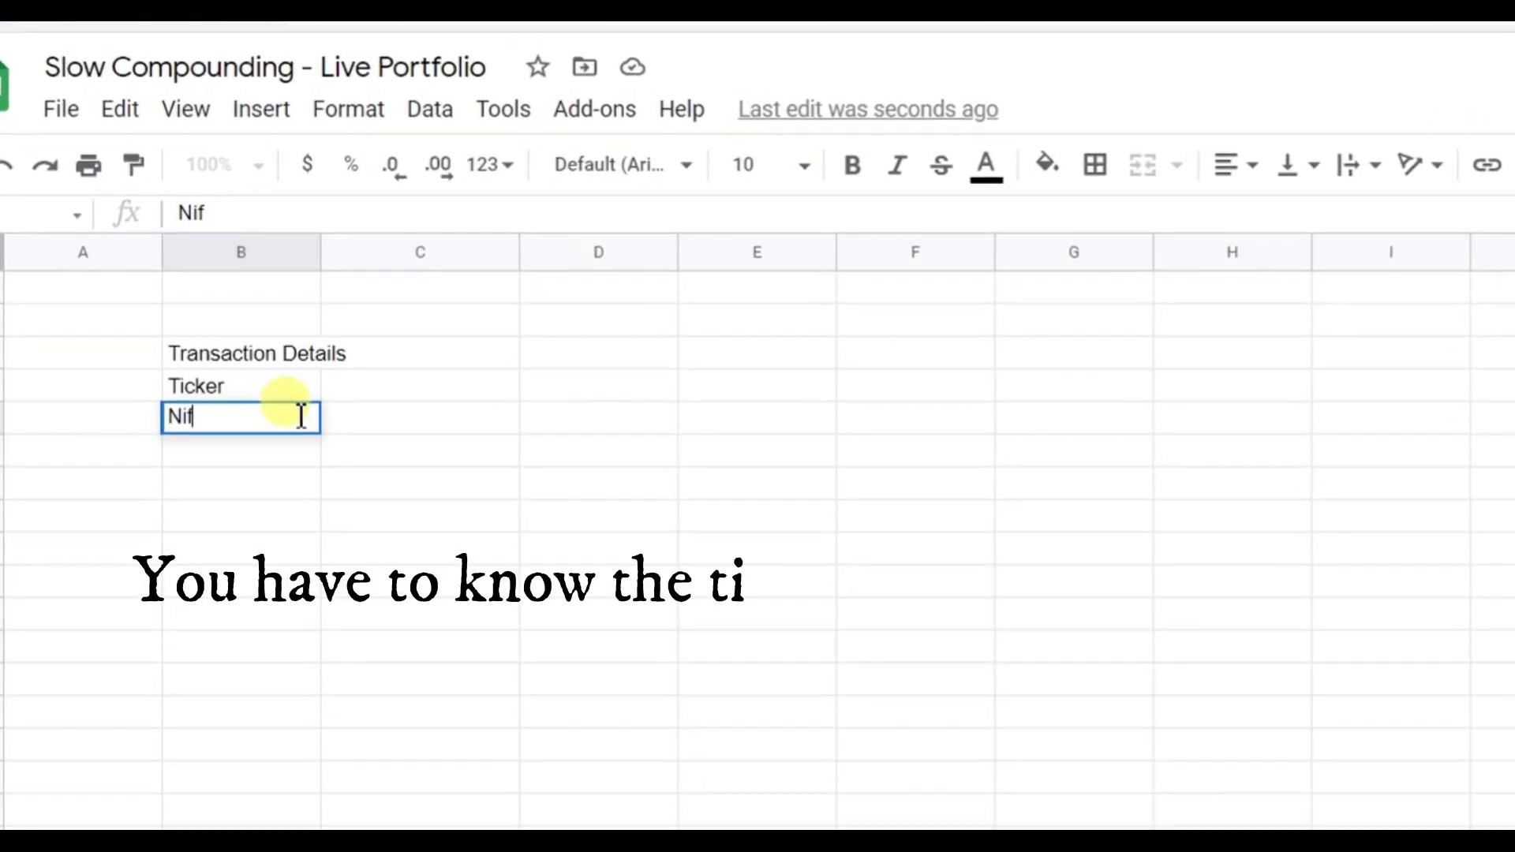
text(ty_5)
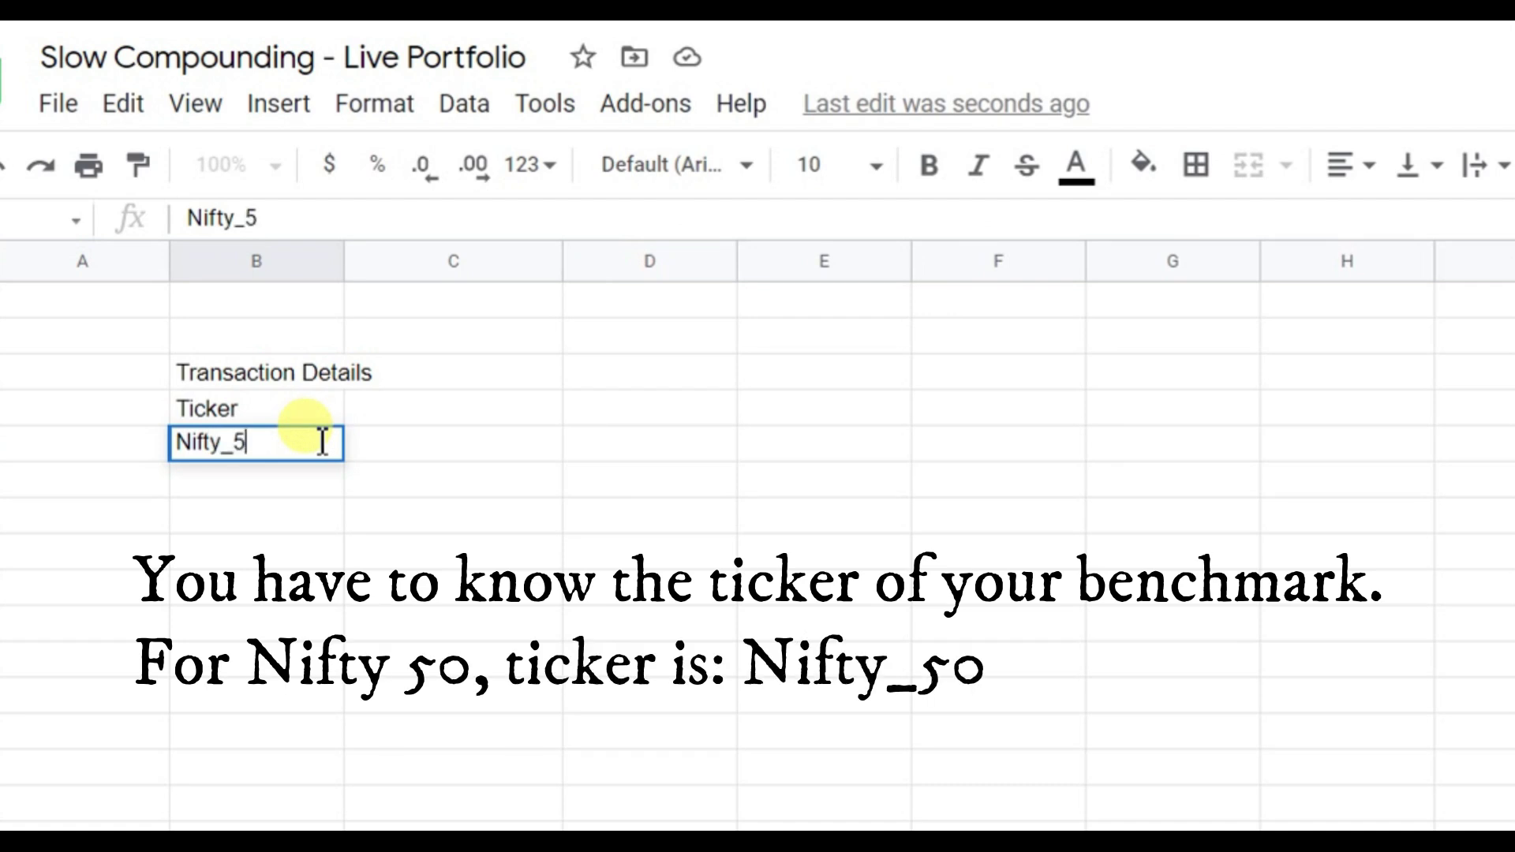
text(0)
key(Return)
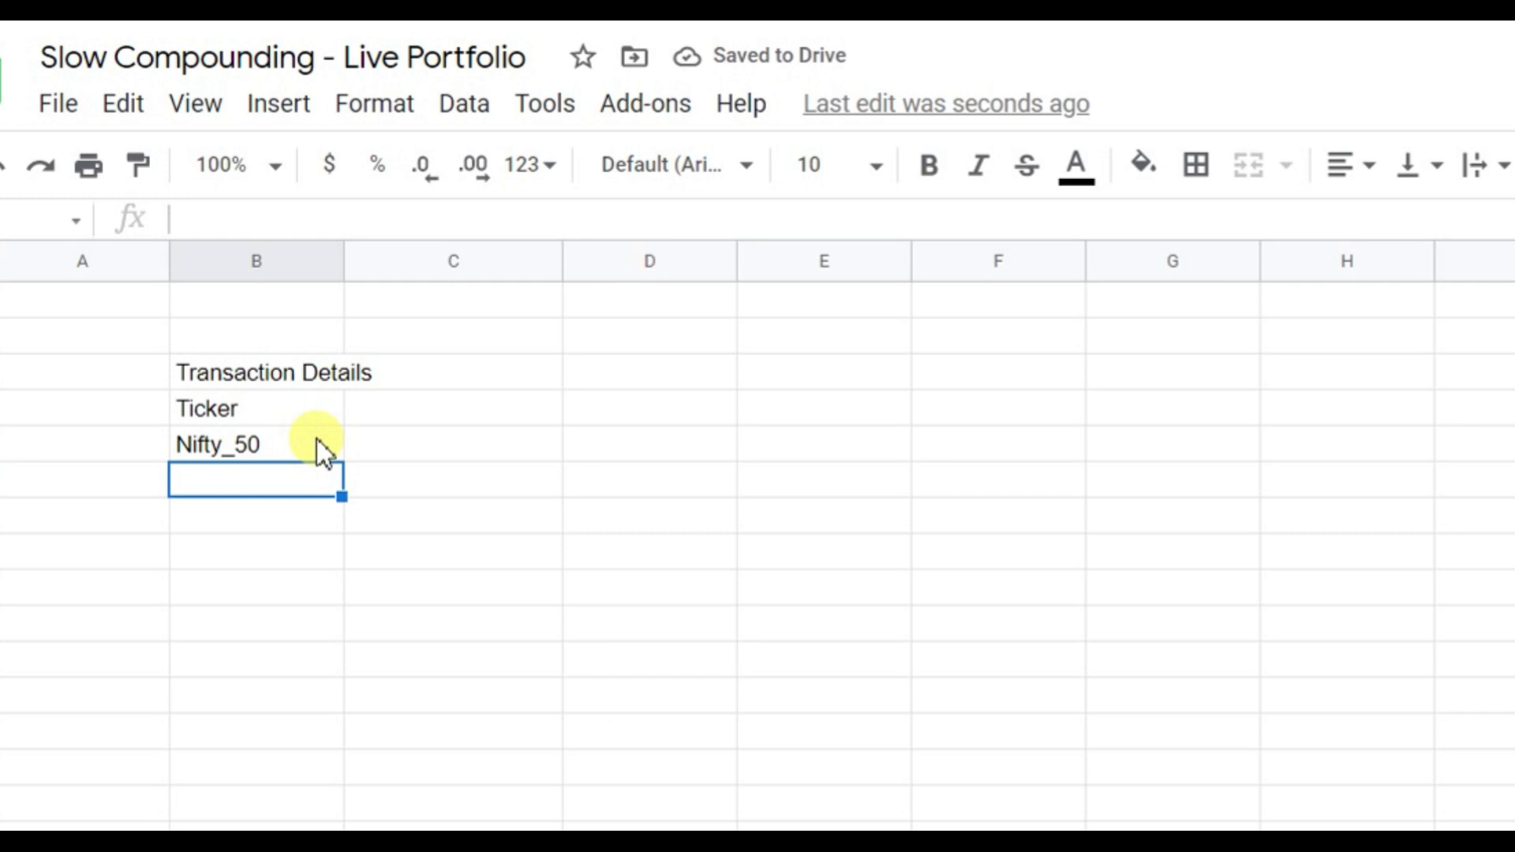
Clear the contents of cells B1:L9 to remove the sample entries
drag(221, 308, 1514, 615)
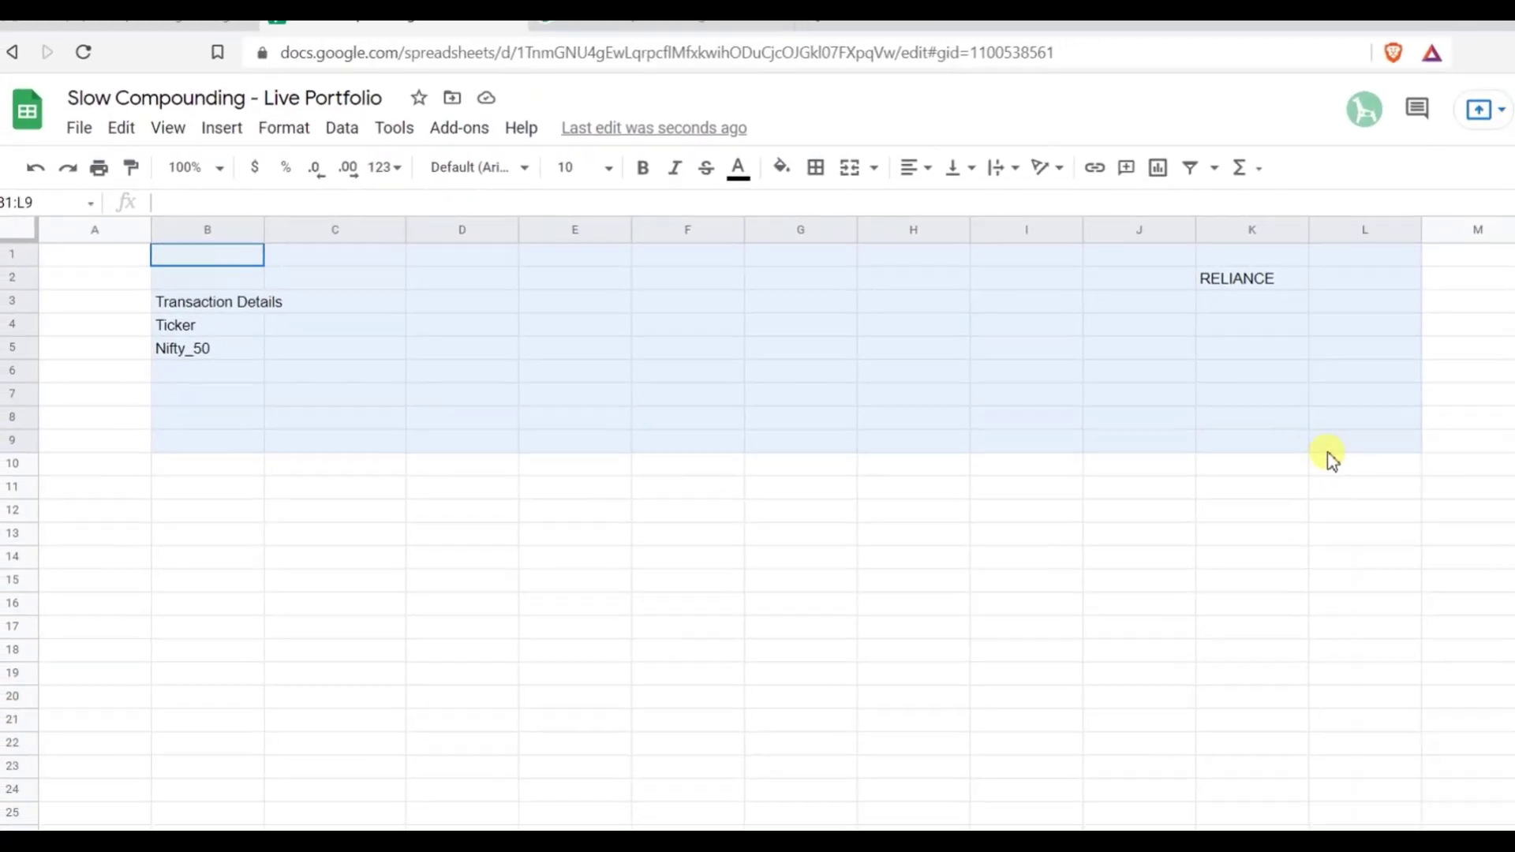
drag(1333, 460, 1332, 460)
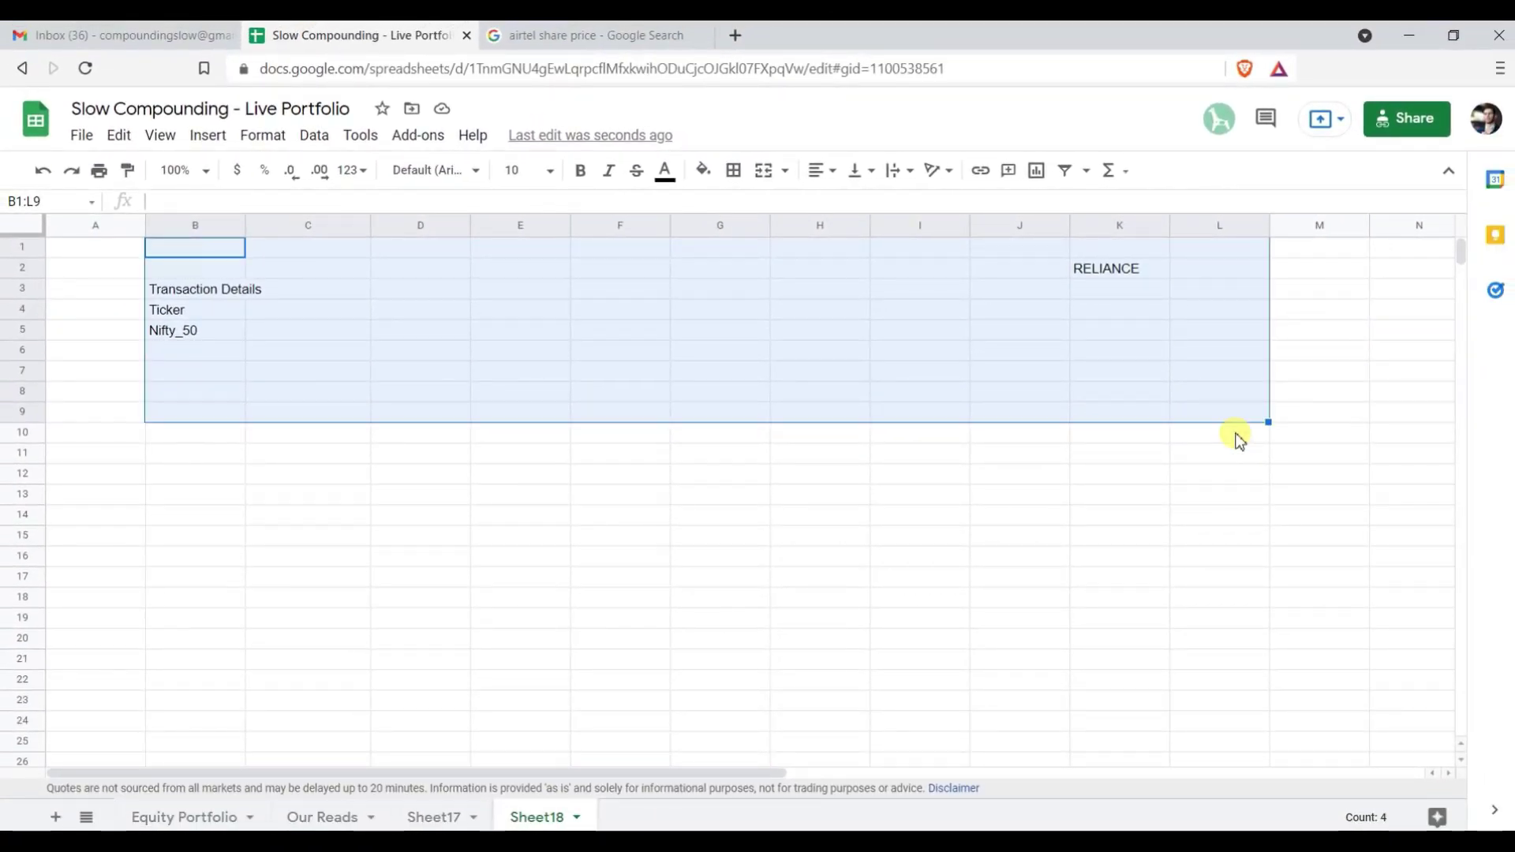
key(Delete)
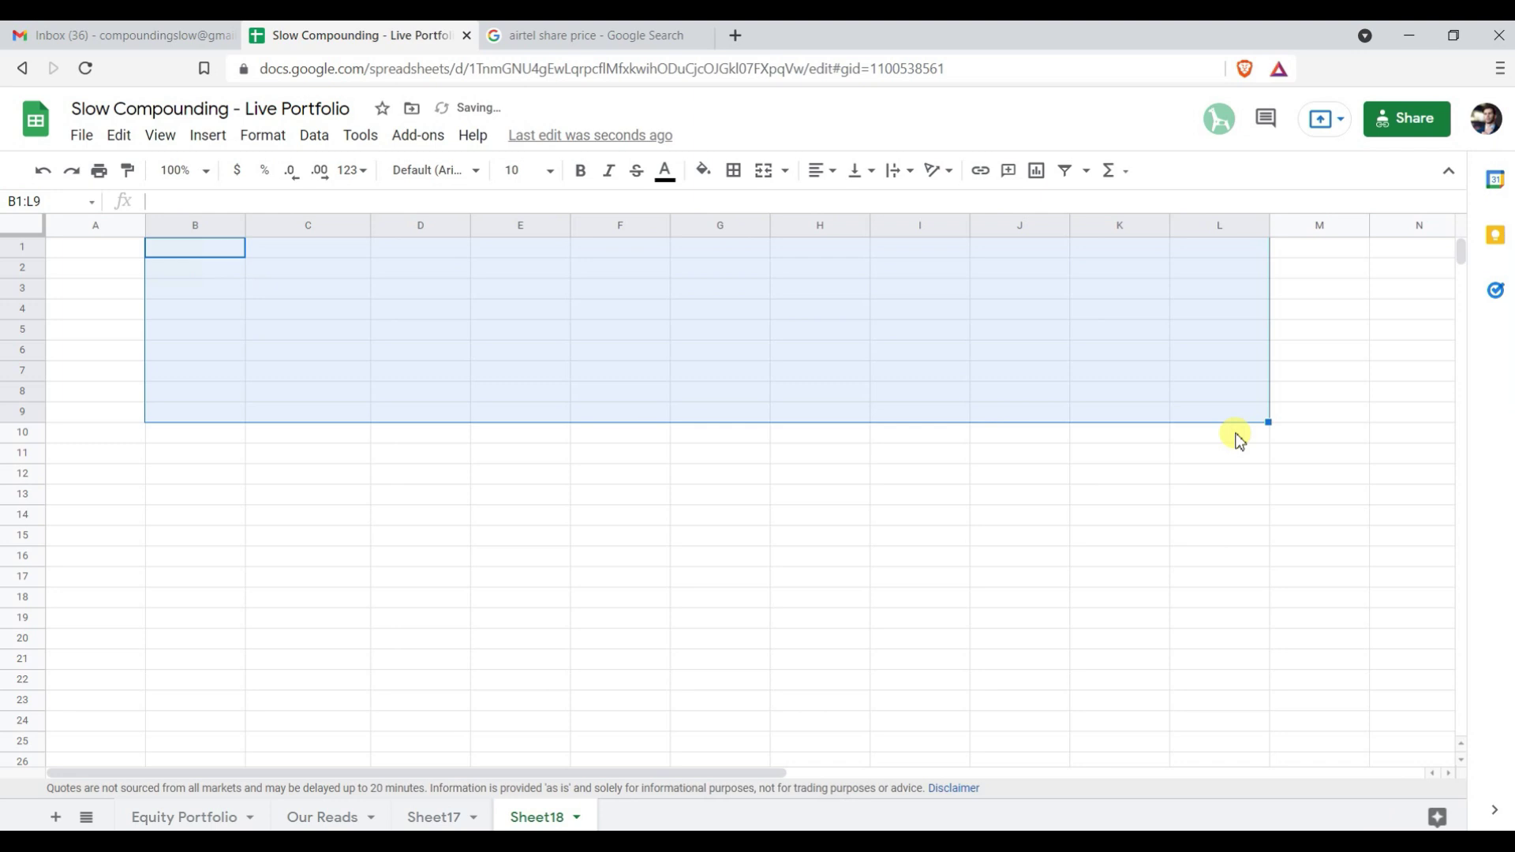
Start the transaction table's header row in row 6 with Date, Share and Ticker in columns B to D
click(194, 357)
text(Date)
key(Tab)
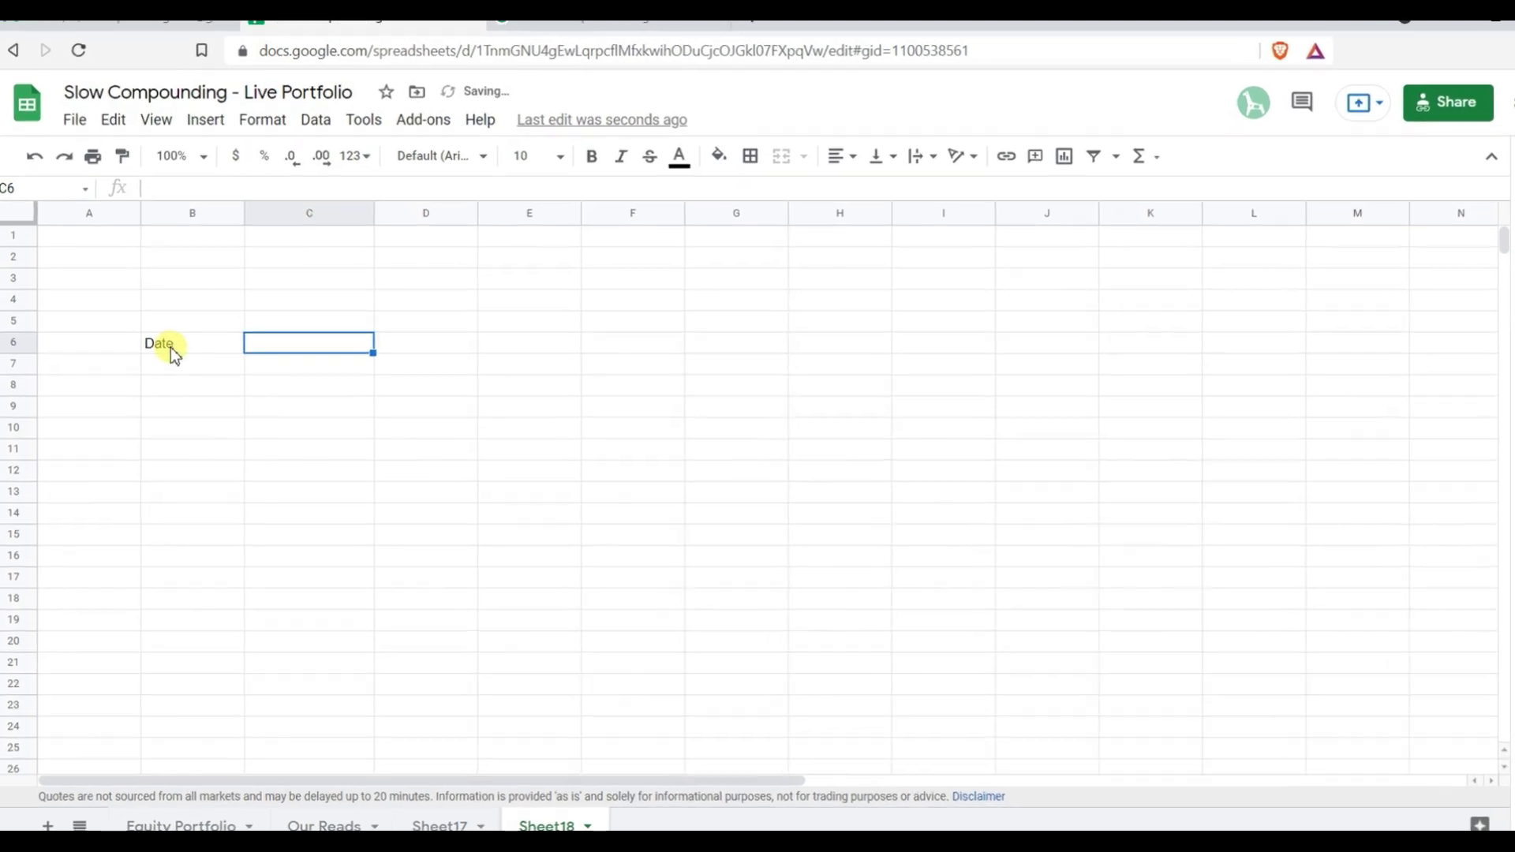
text(Share)
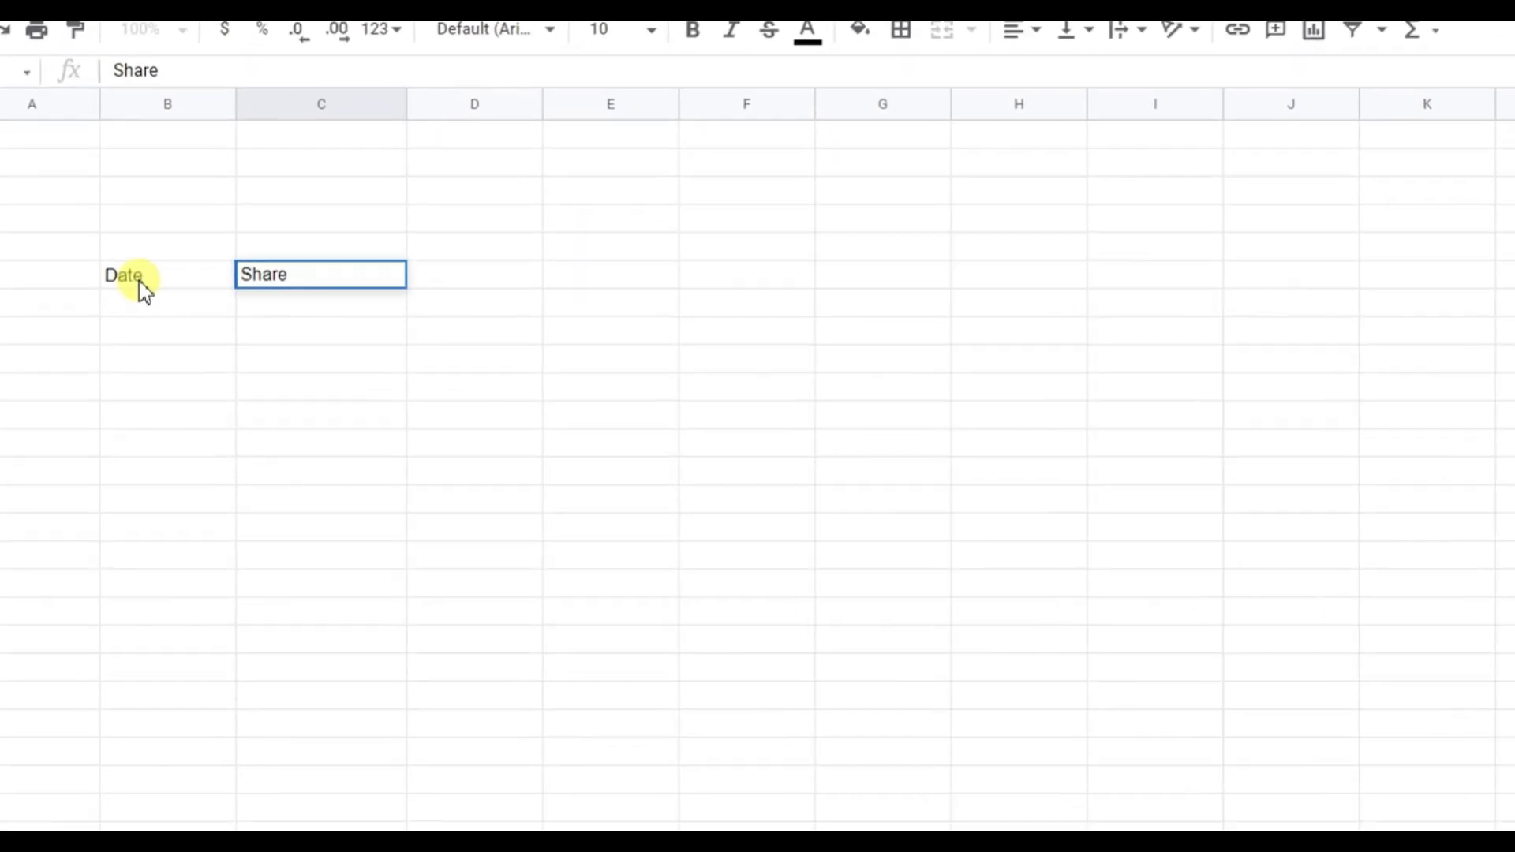
key(Tab)
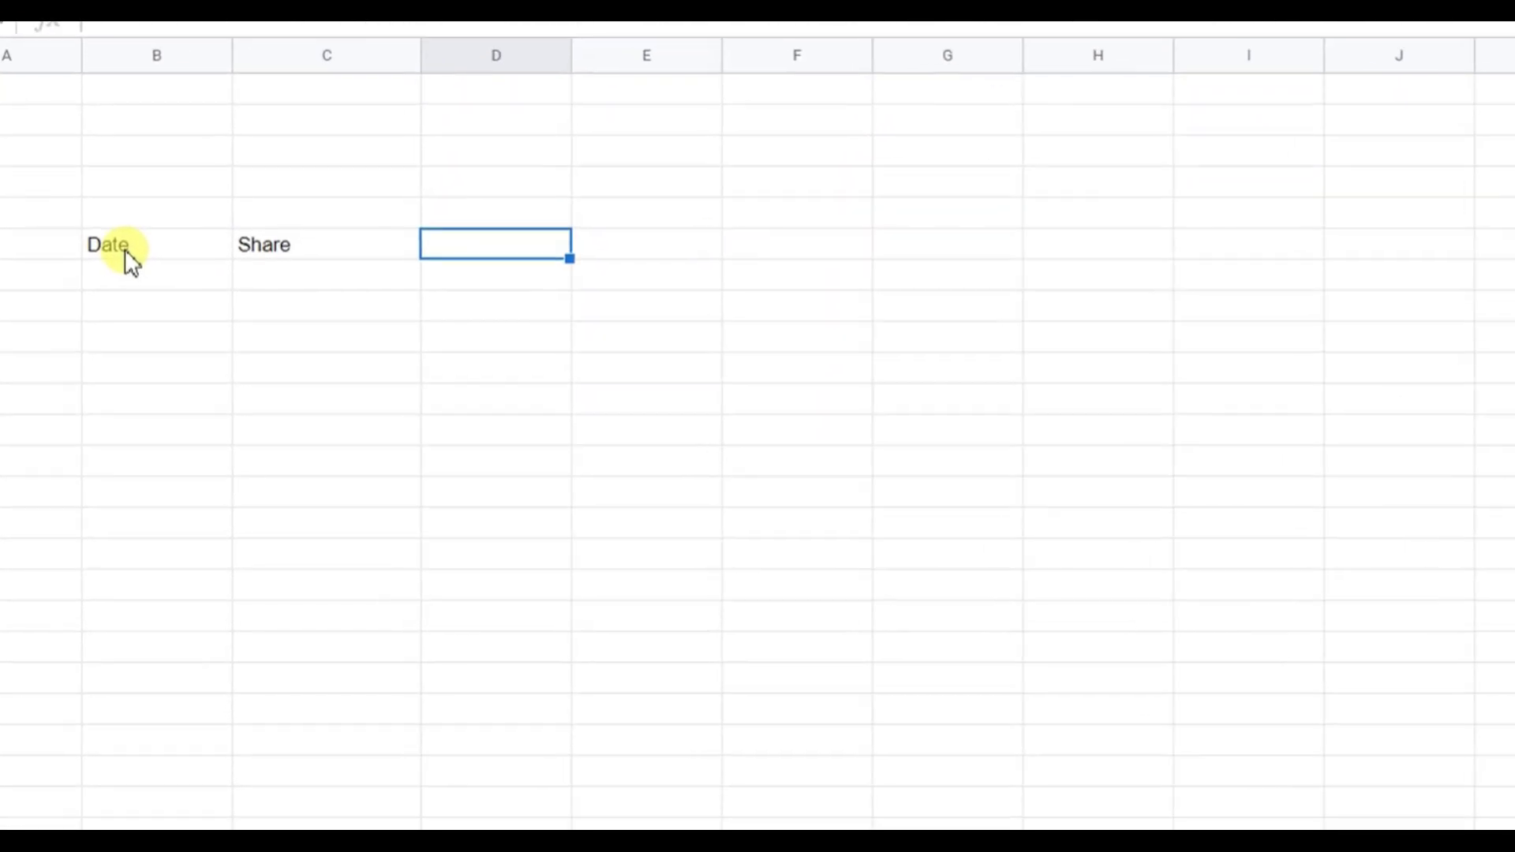
text(Ticker)
key(Tab)
Complete the header row with Unit, Cost, CMP and Profit in cells E6 to H6
text(Unit)
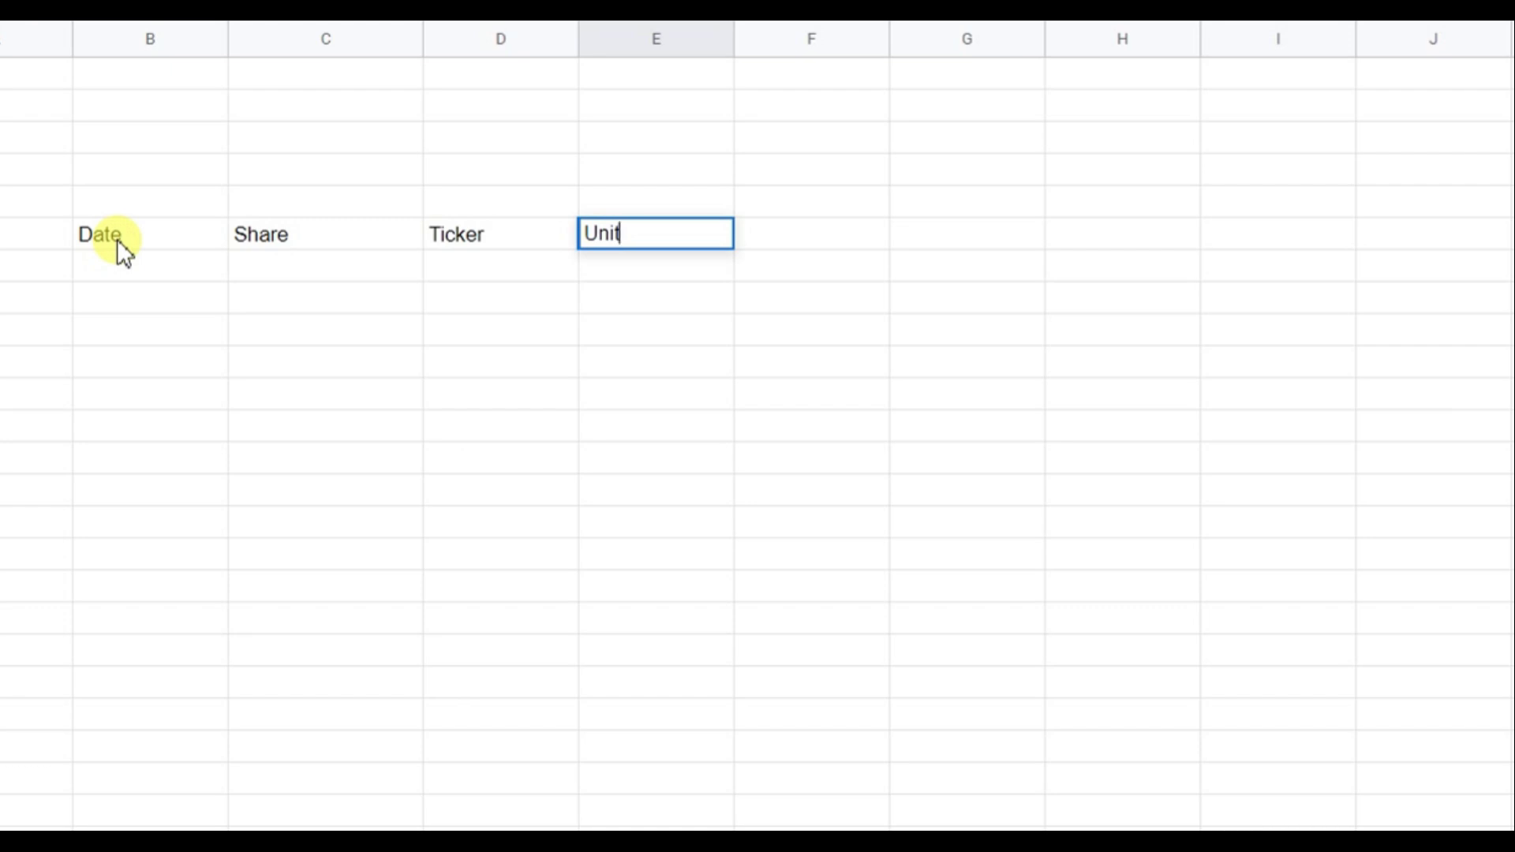
key(Tab)
text(Cost)
key(Tab)
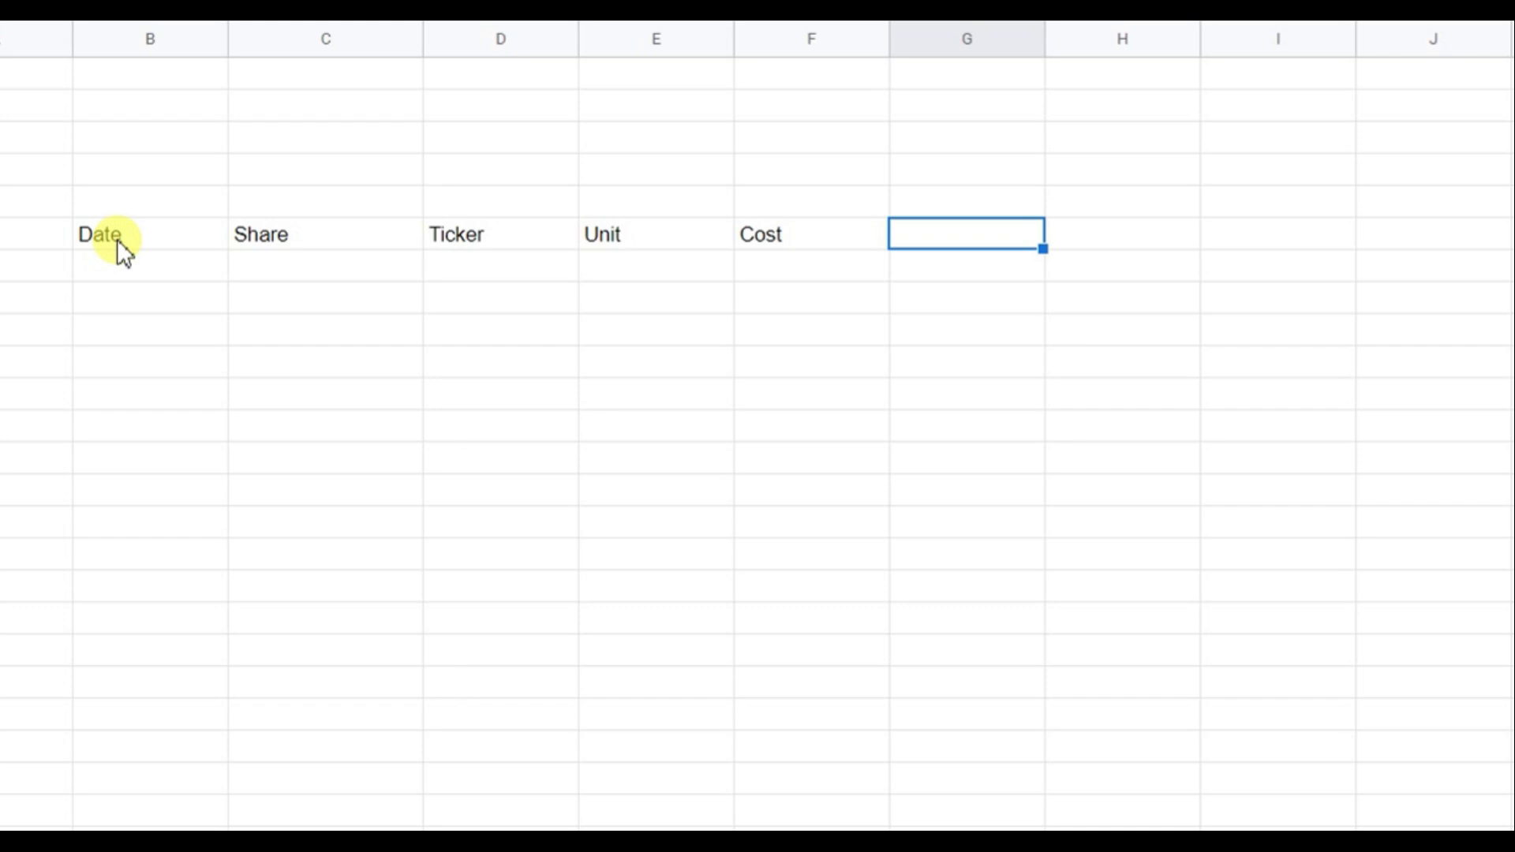
text(CMP)
key(Tab)
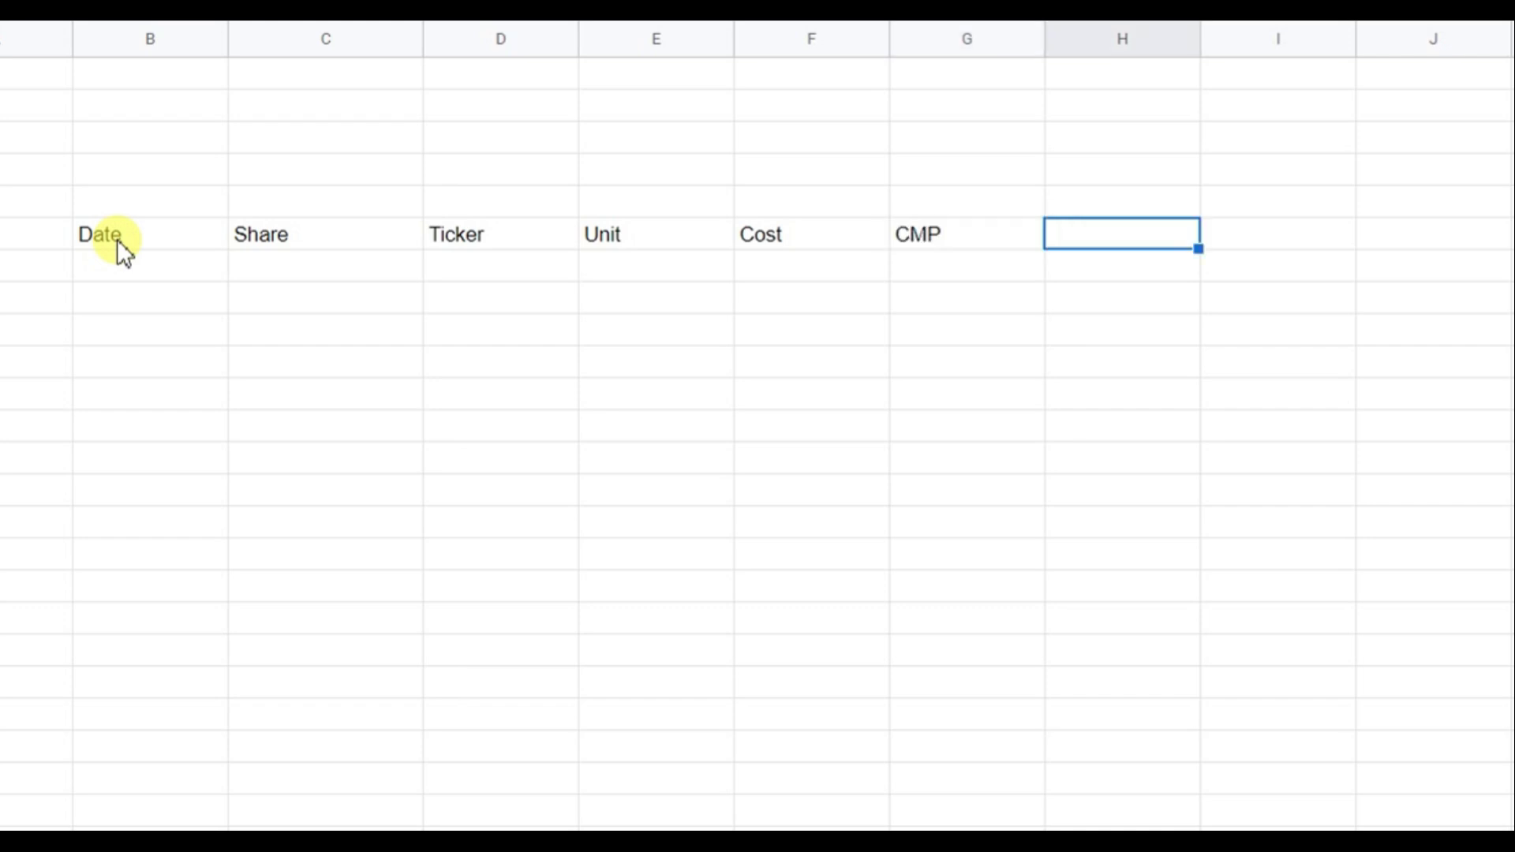
text(Prof)
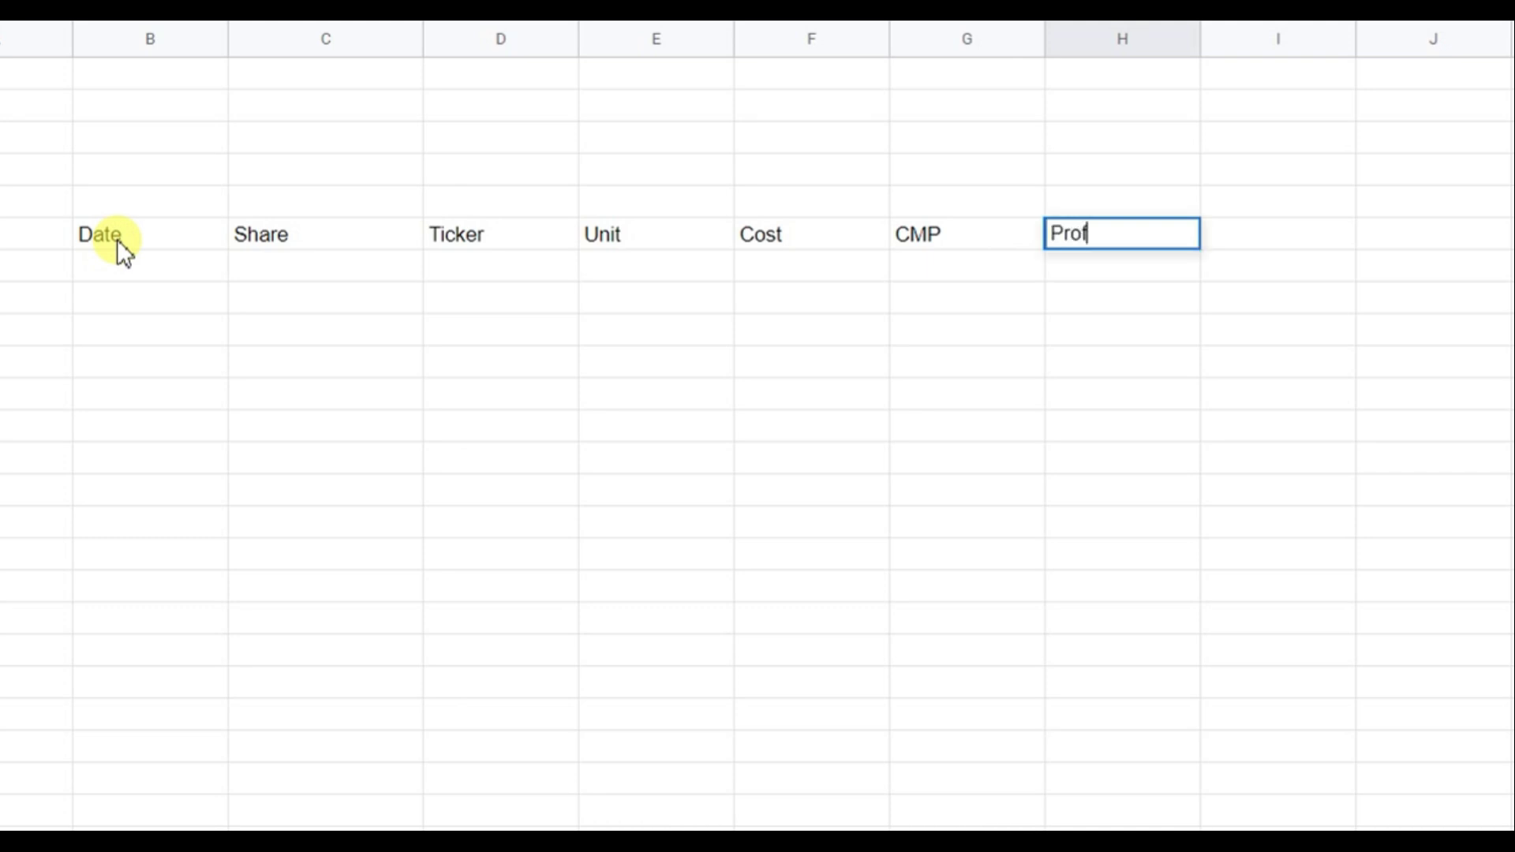
text(it)
key(Return)
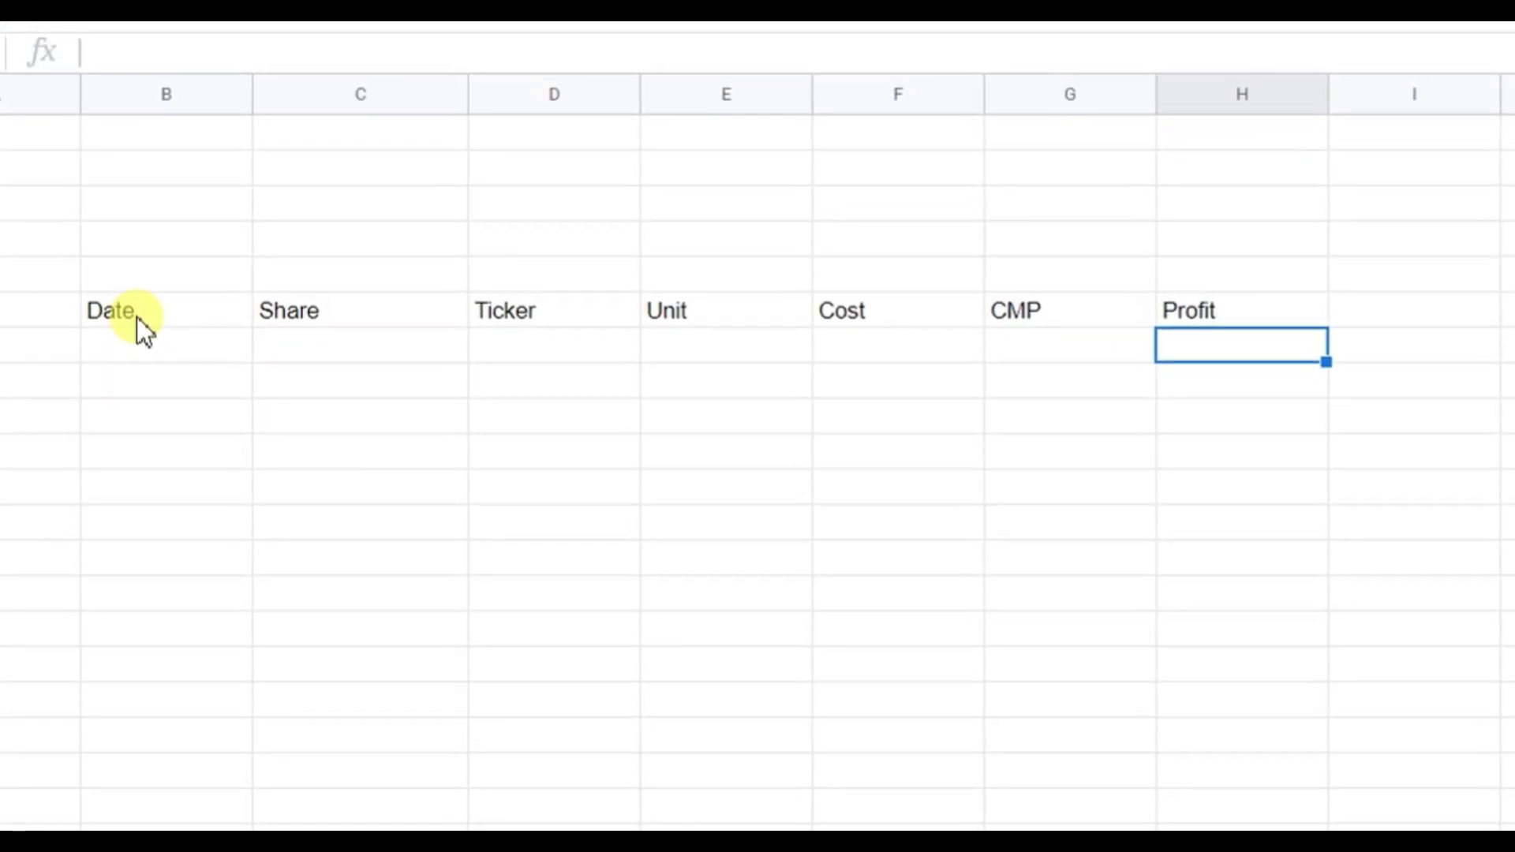
Enter the transaction date 6-Jan-2020 in cell B7 under the Date header
click(132, 305)
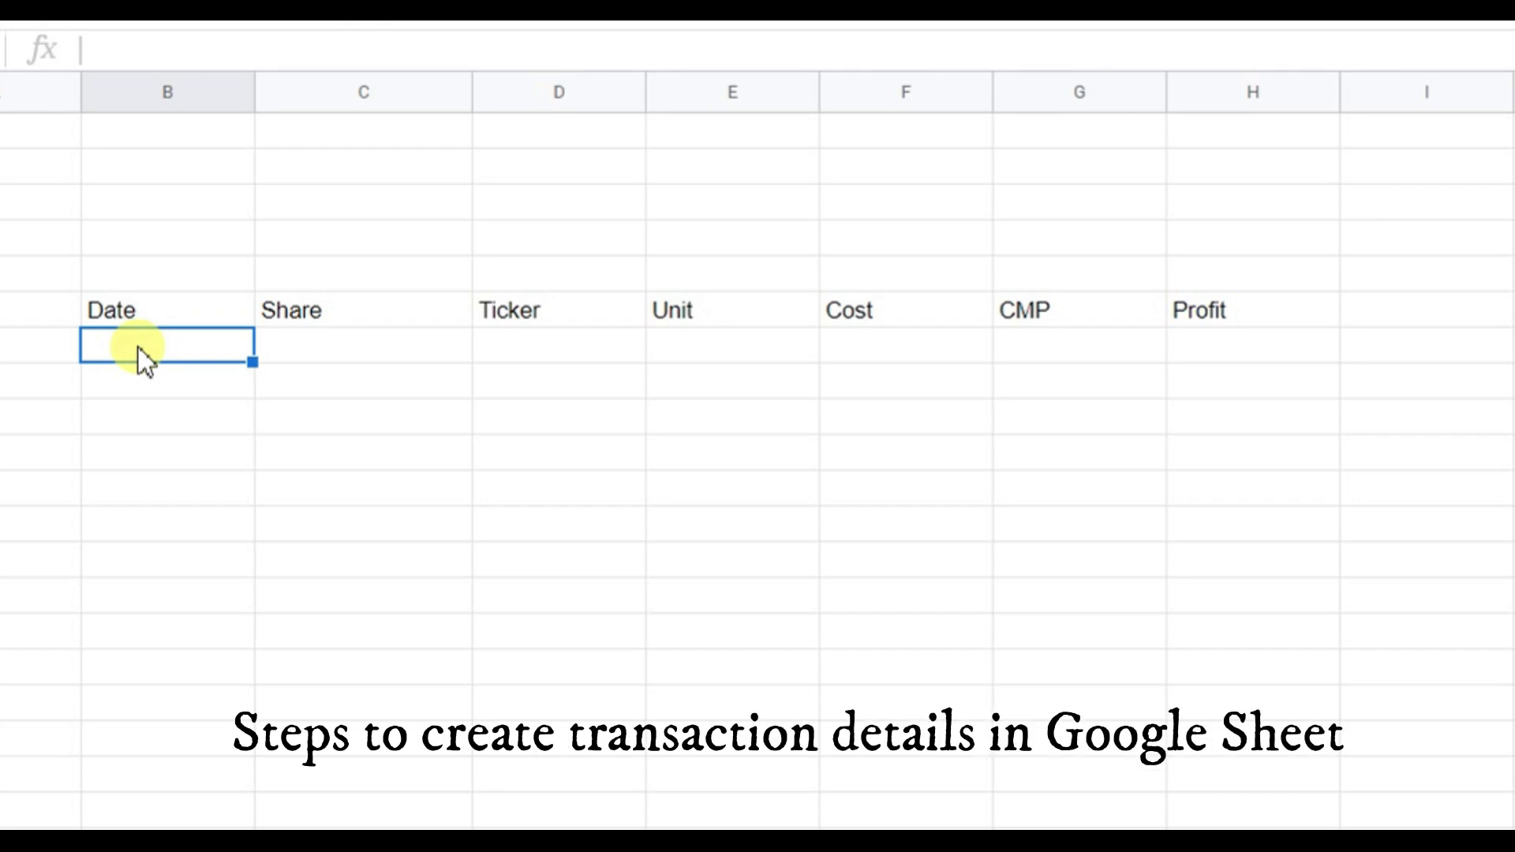
text(6-JAn-2020)
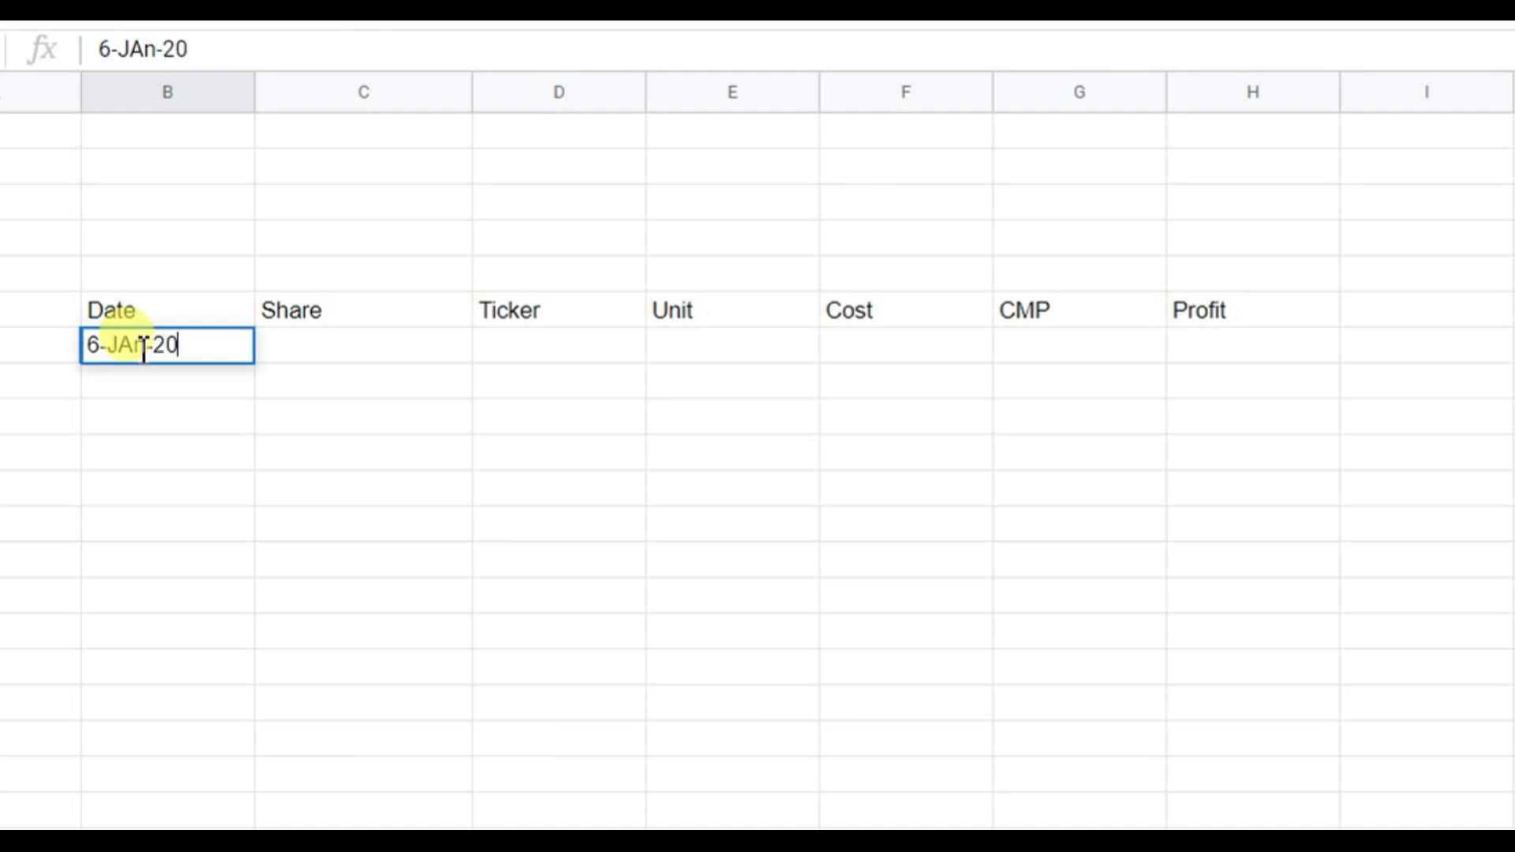
key(BackSpace)
key(BackSpace)
key(BackSpace)
key(BackSpace)
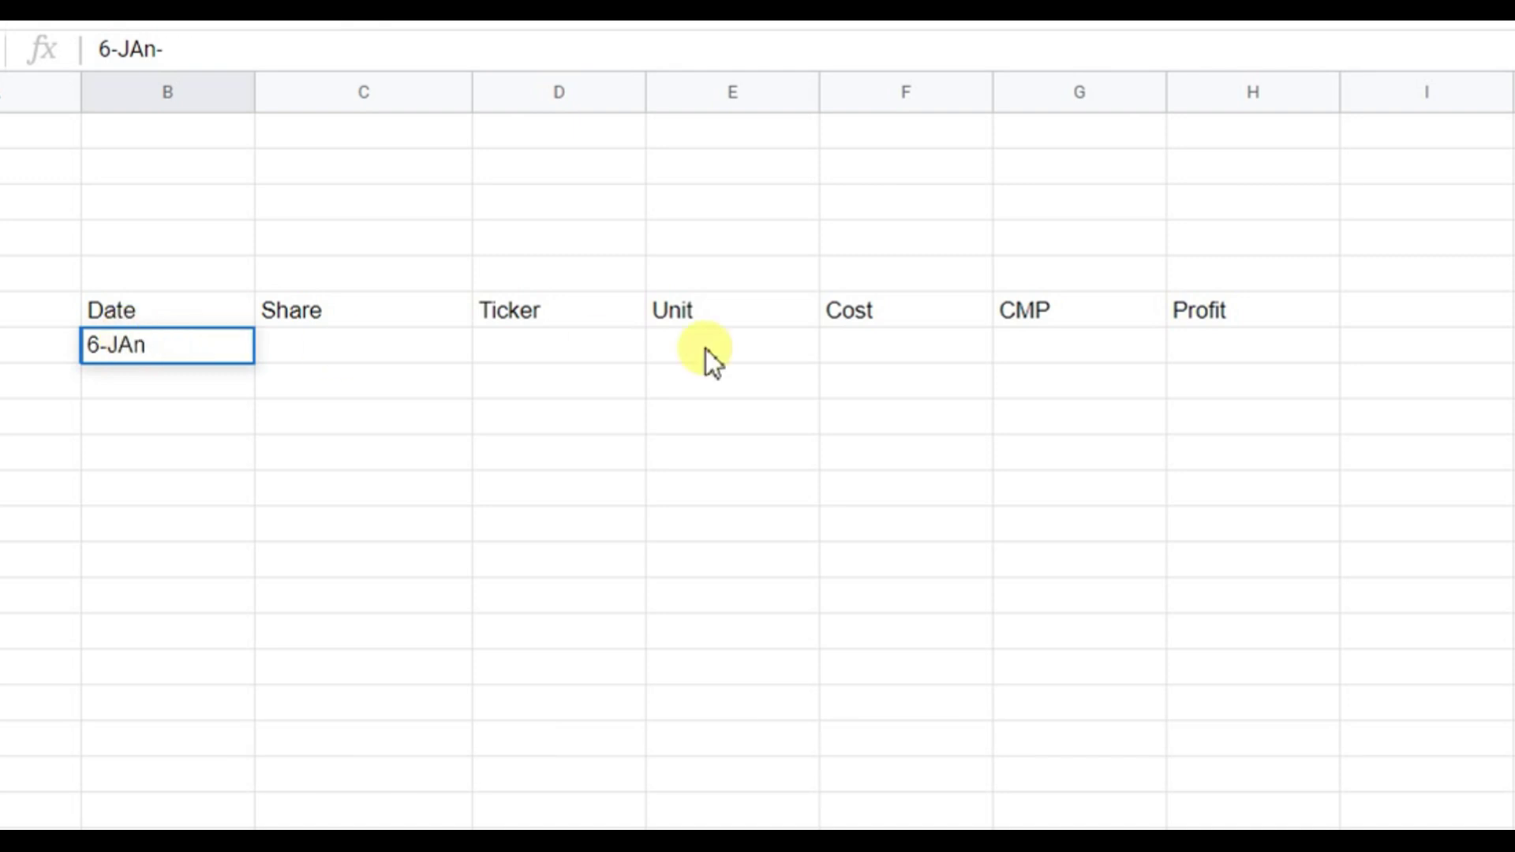
key(BackSpace)
text(an-2020)
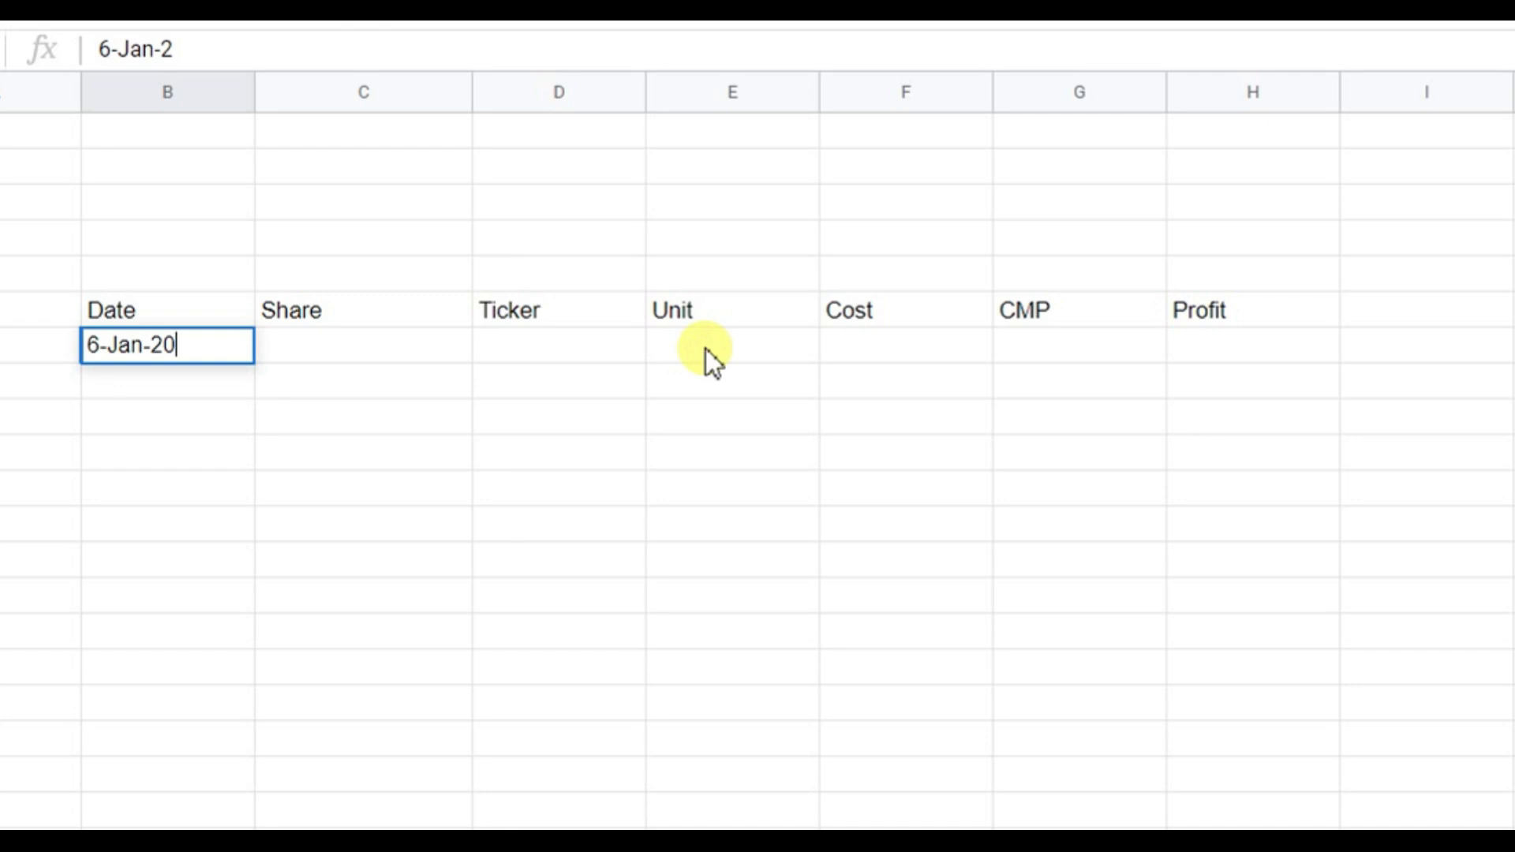
key(Return)
key(Up)
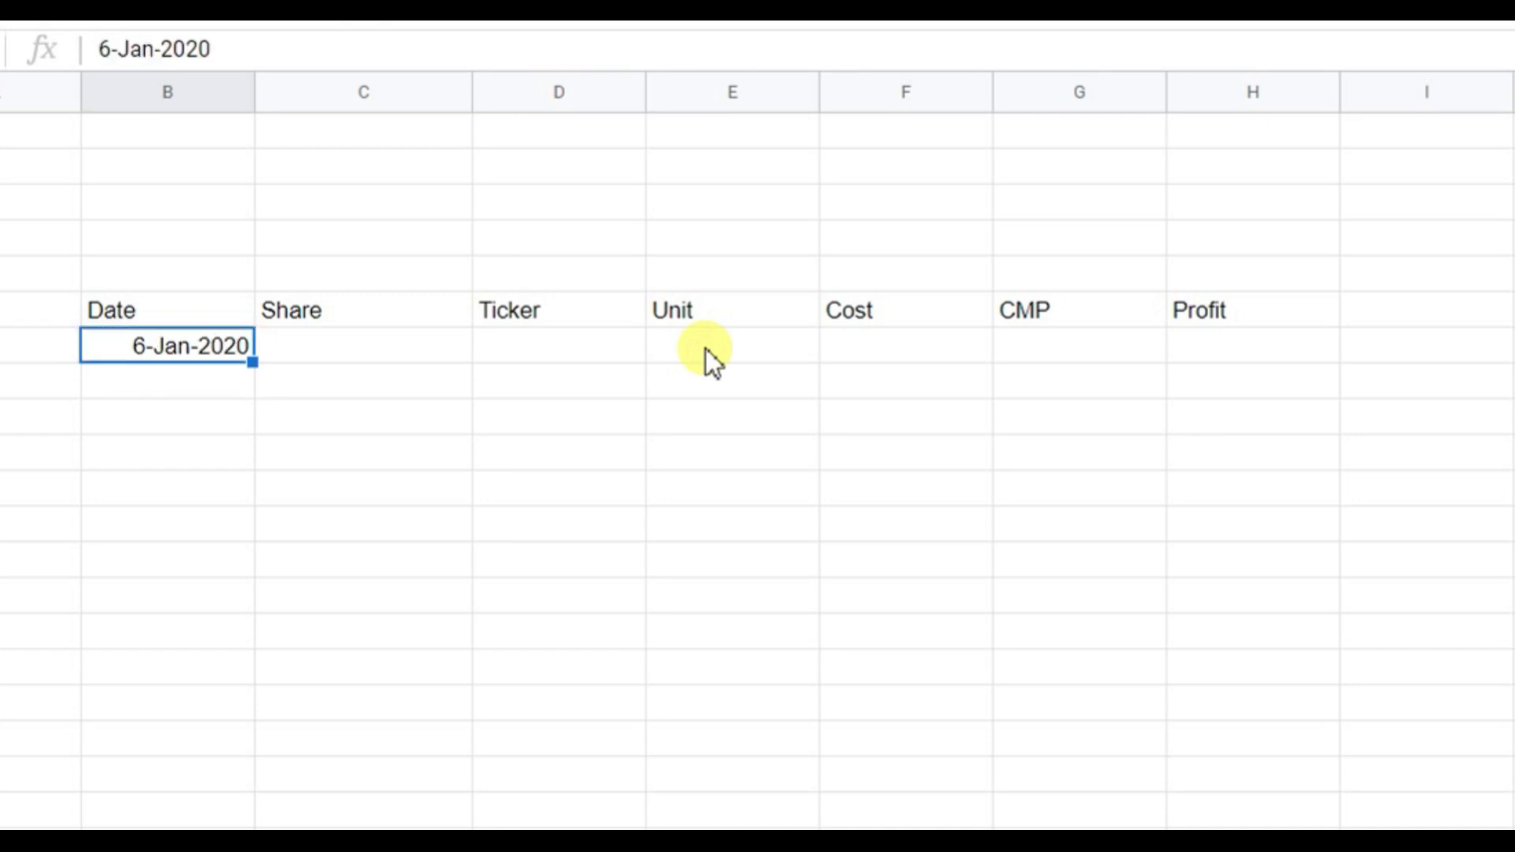
Enter the ticker HDFCBANK in cell D7, and select the Share cell C7
key(Right)
key(Right)
text(HDFCBANK)
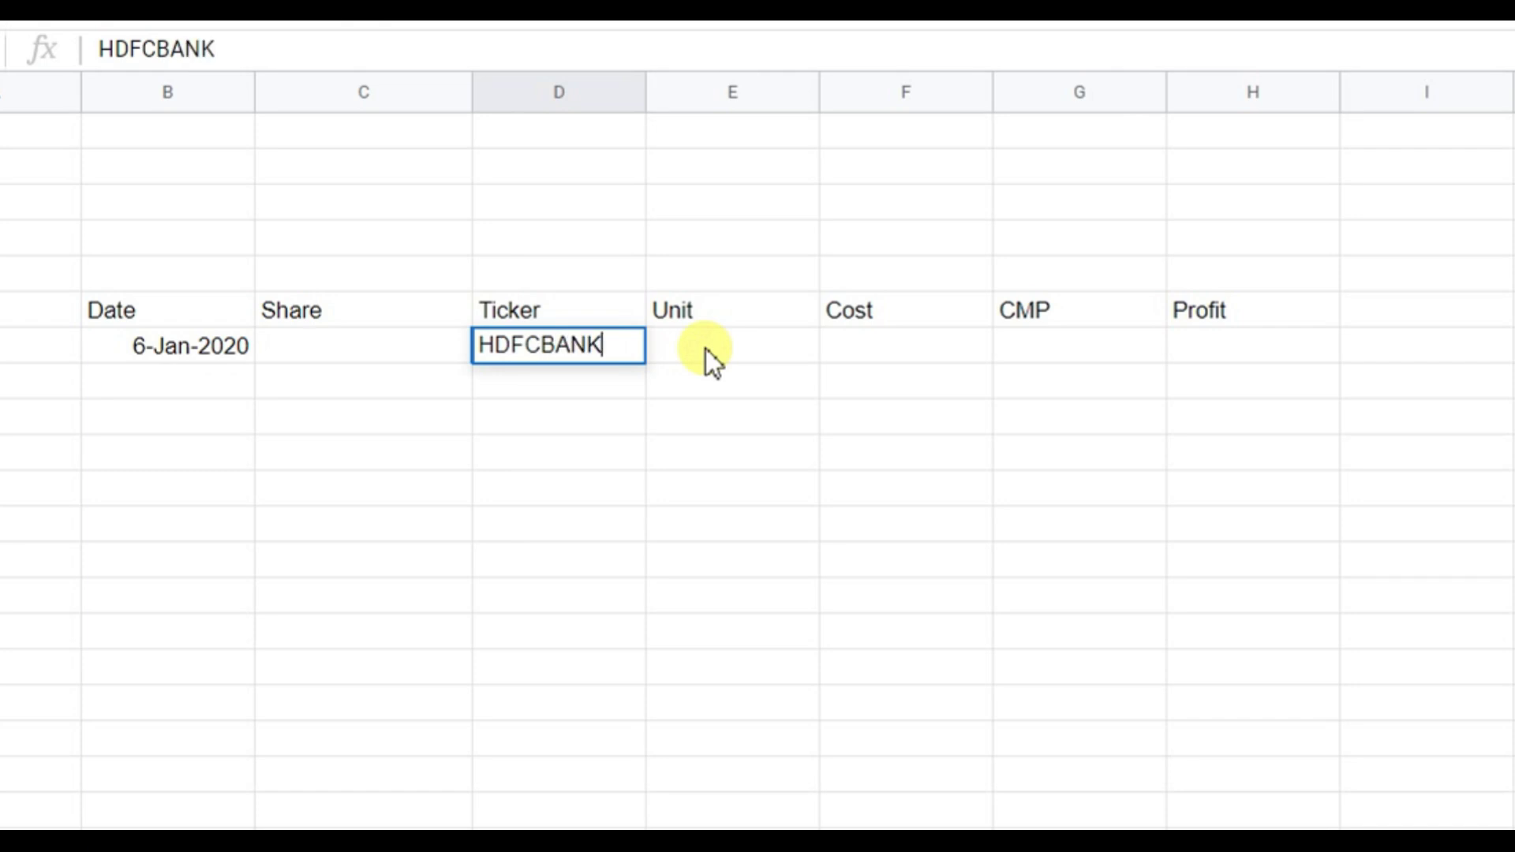
key(Return)
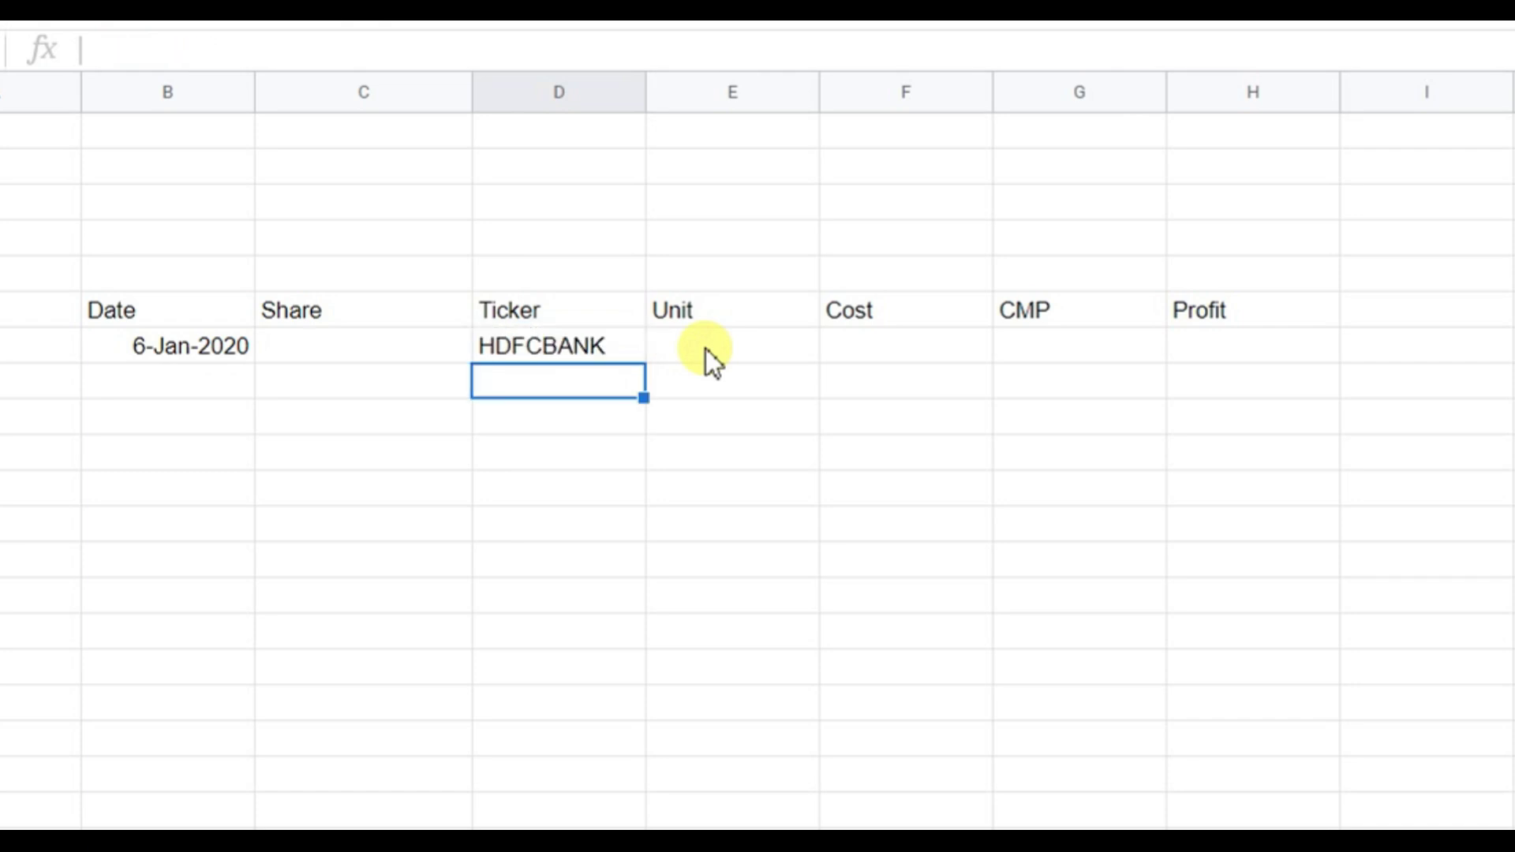
key(Up)
key(Left)
text(=goo)
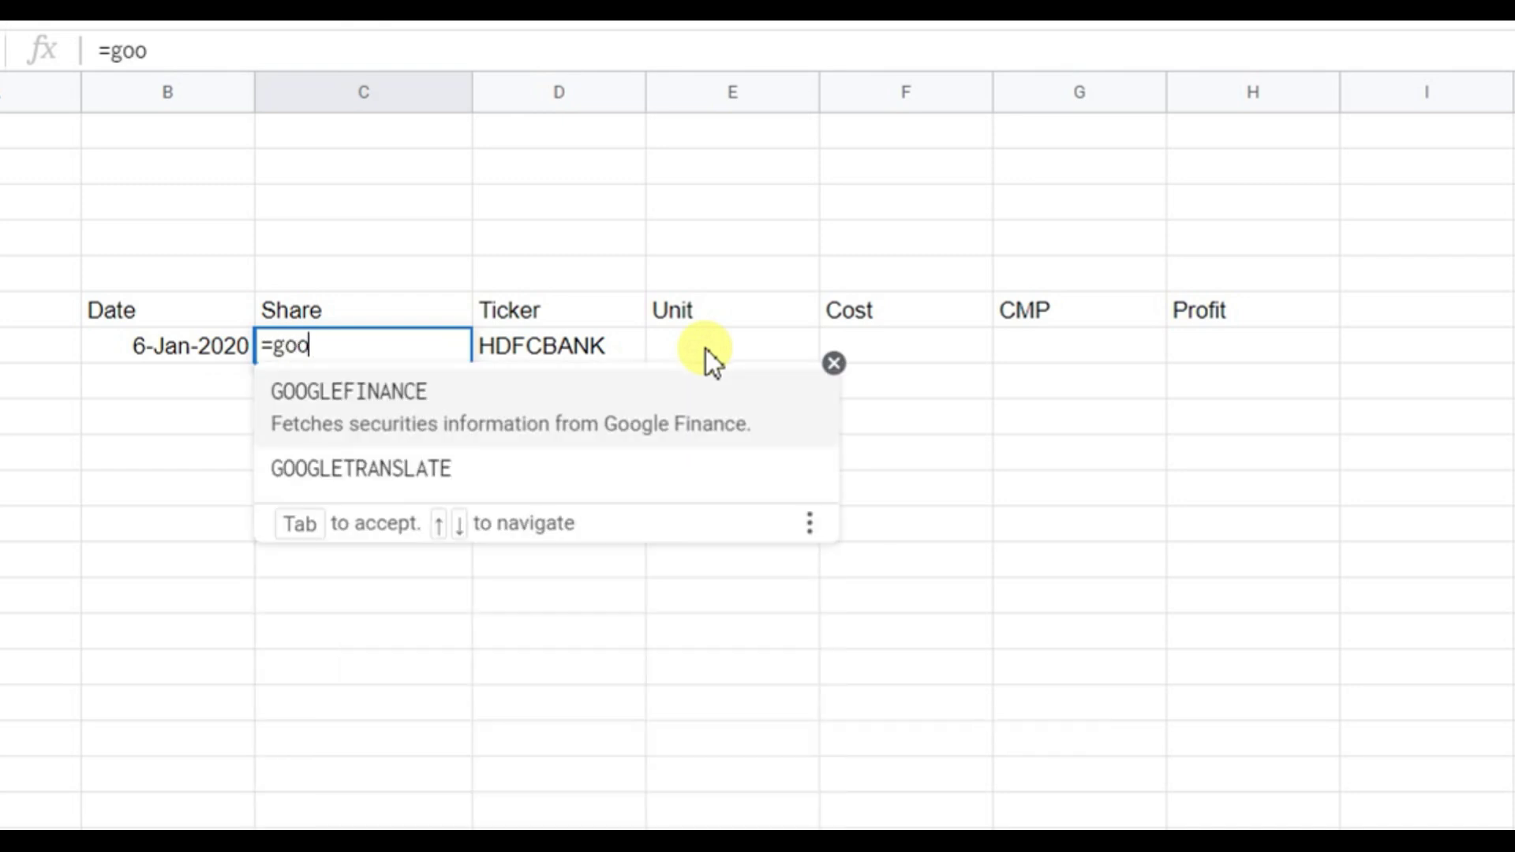
click(440, 394)
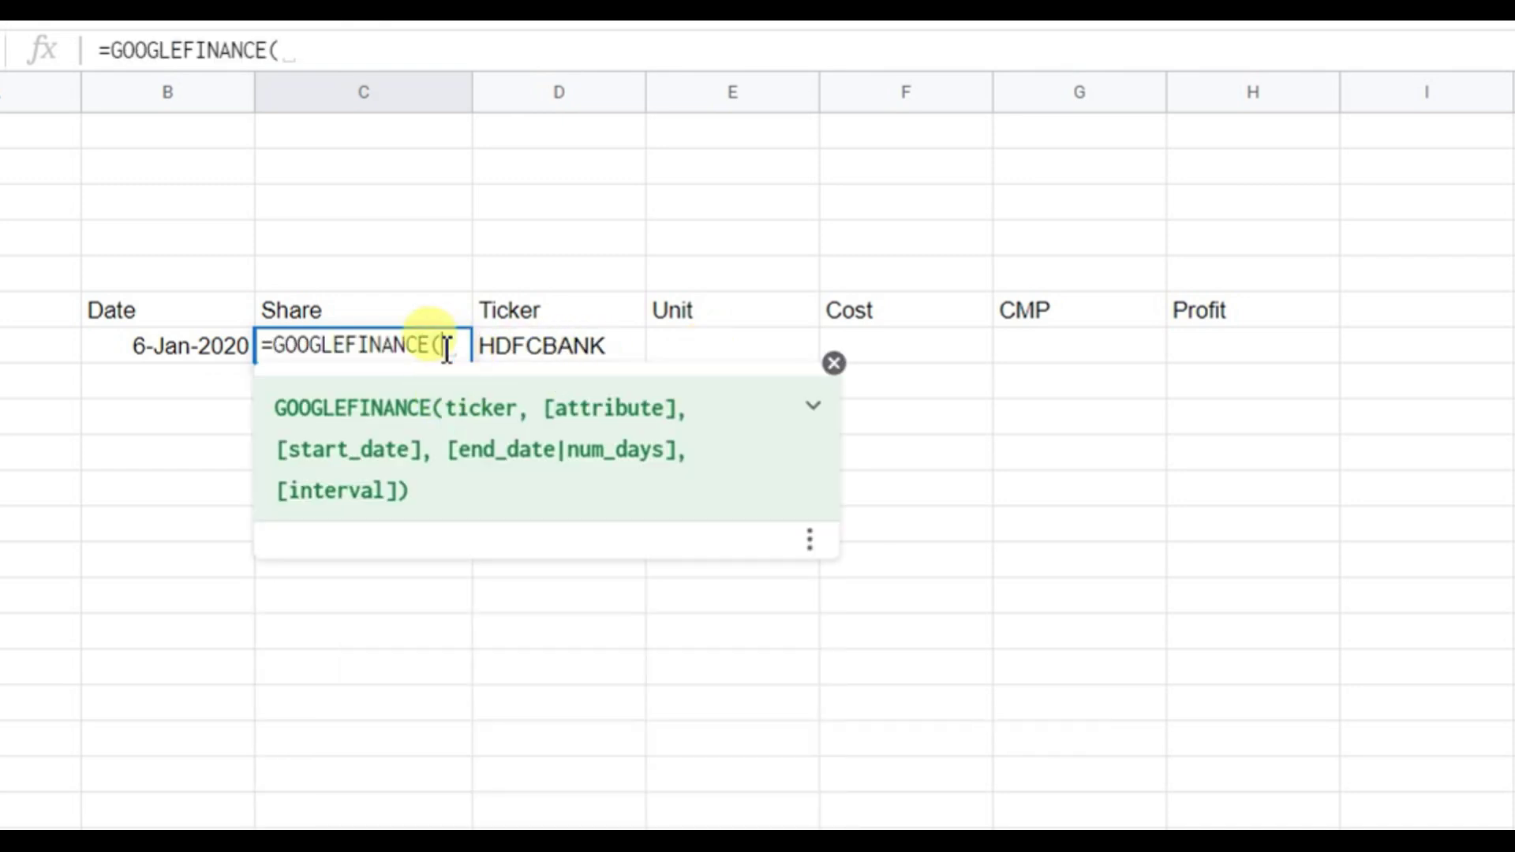
key(BackSpace)
key(BackSpace)
key(BackSpace)
key(BackSpace)
key(BackSpace)
key(BackSpace)
key(BackSpace)
key(BackSpace)
key(BackSpace)
key(BackSpace)
key(BackSpace)
key(BackSpace)
key(BackSpace)
key(BackSpace)
key(BackSpace)
Fill the Share cell C7 with the company name using =GOOGLEFINANCE(D7,"Name")
text(=goole)
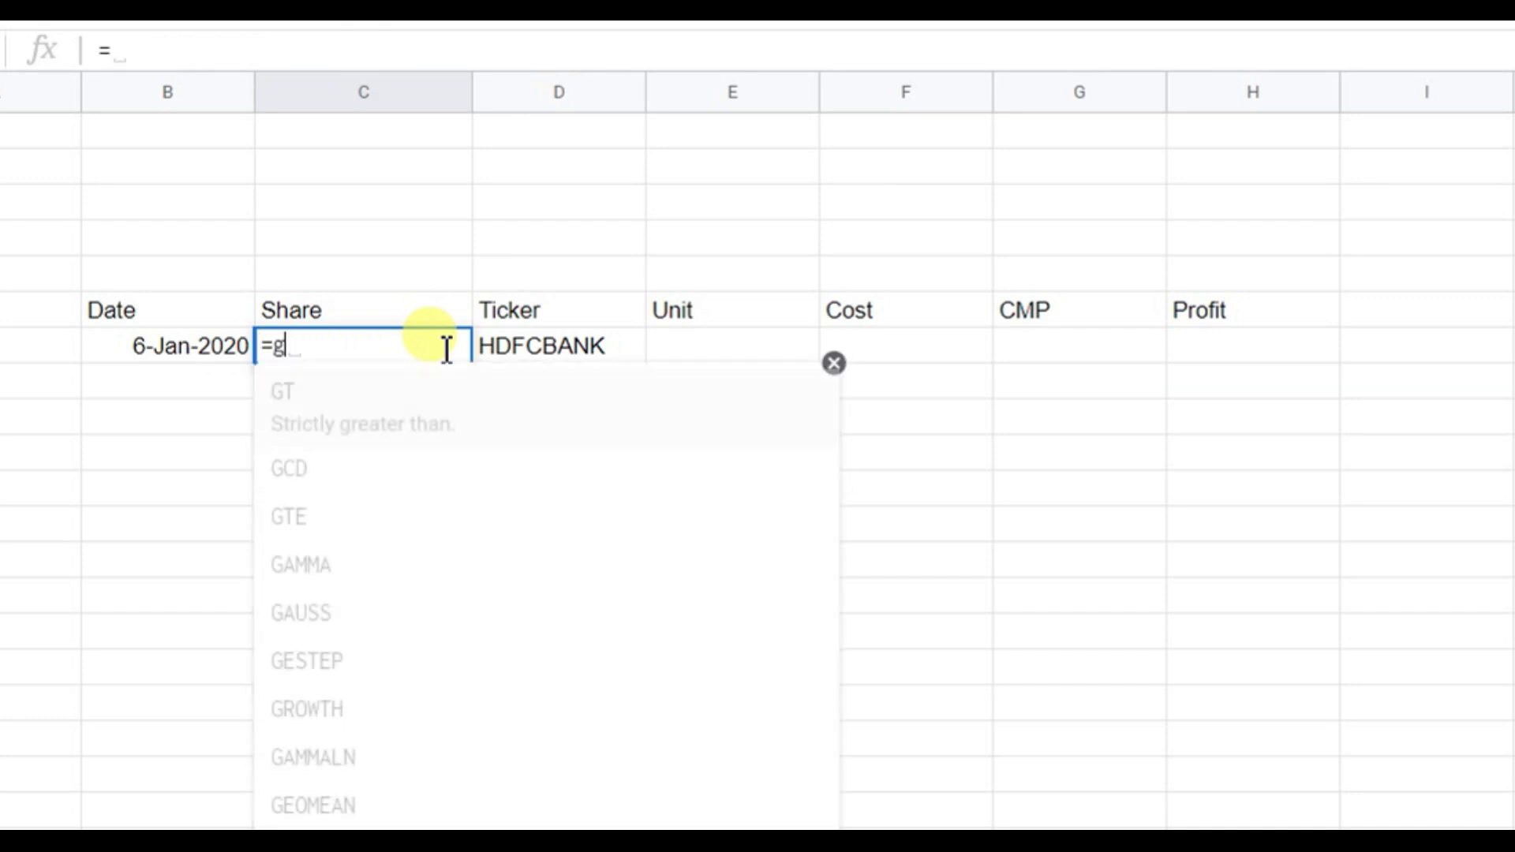
key(BackSpace)
key(BackSpace)
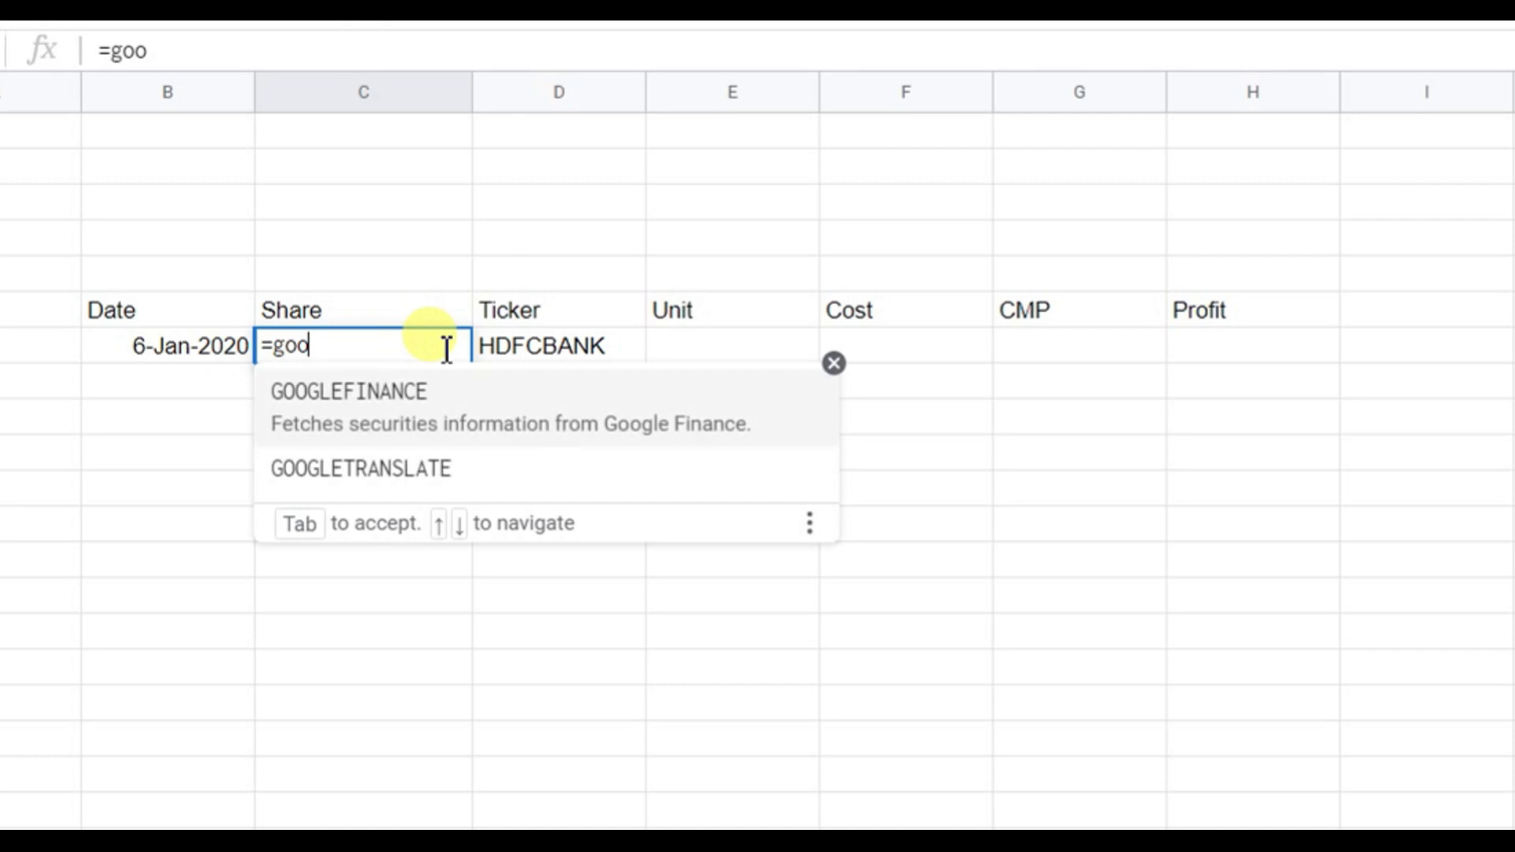
click(419, 425)
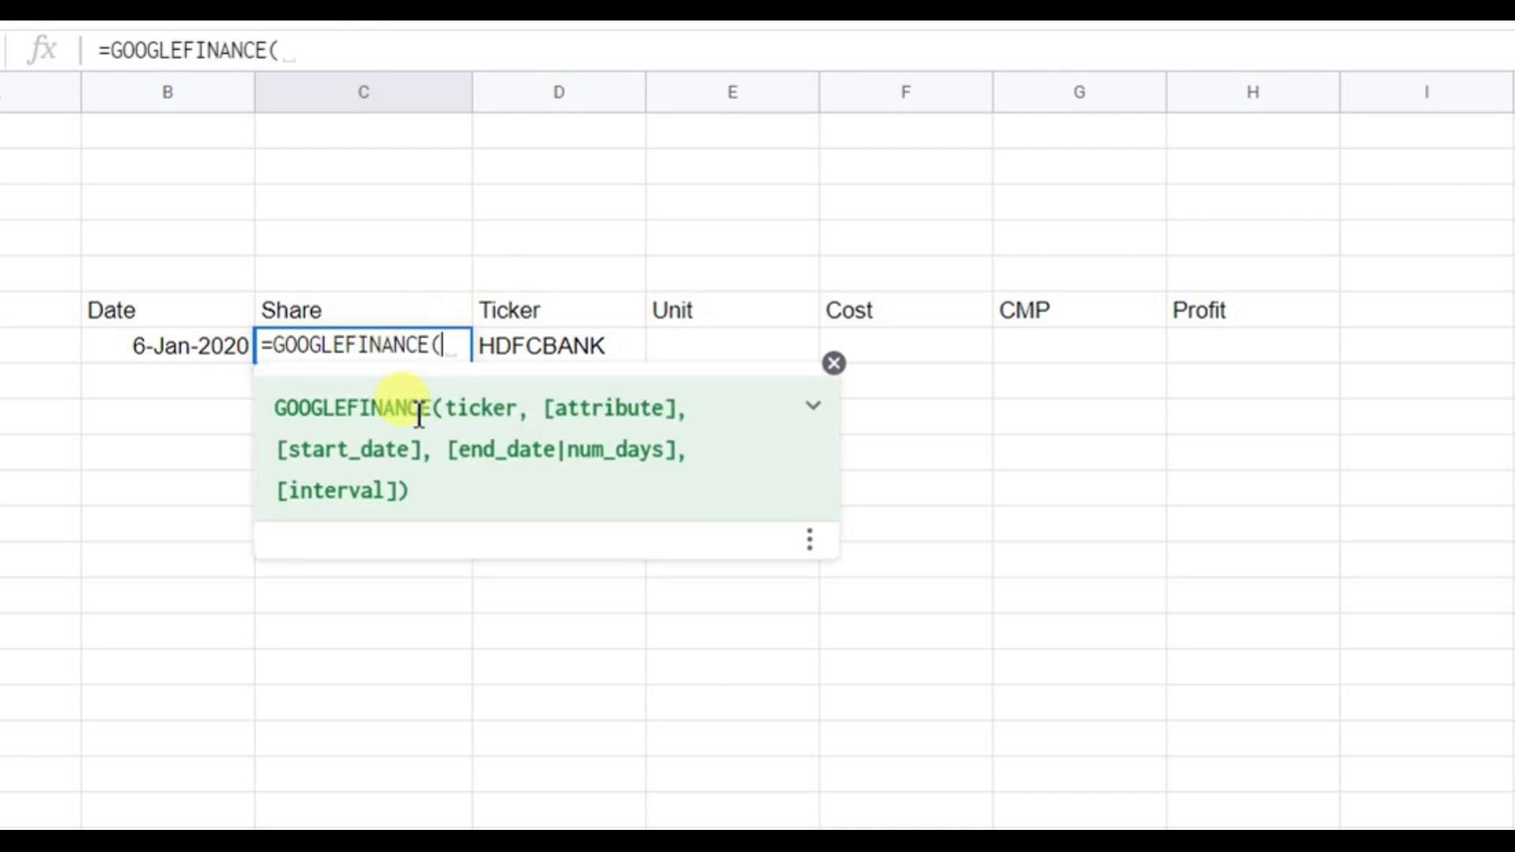
click(563, 349)
click(328, 51)
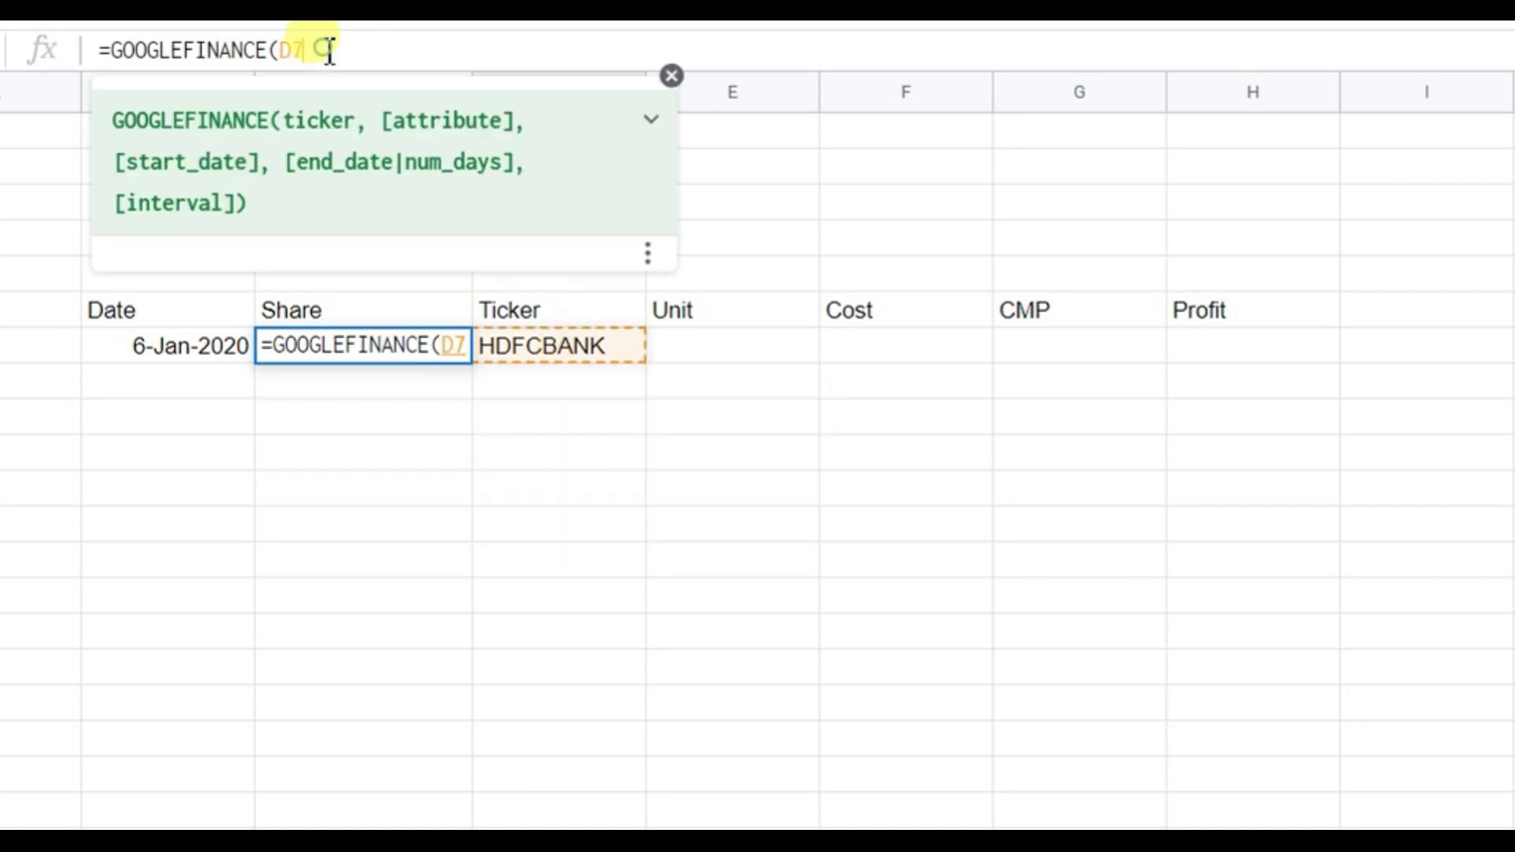
text(<')
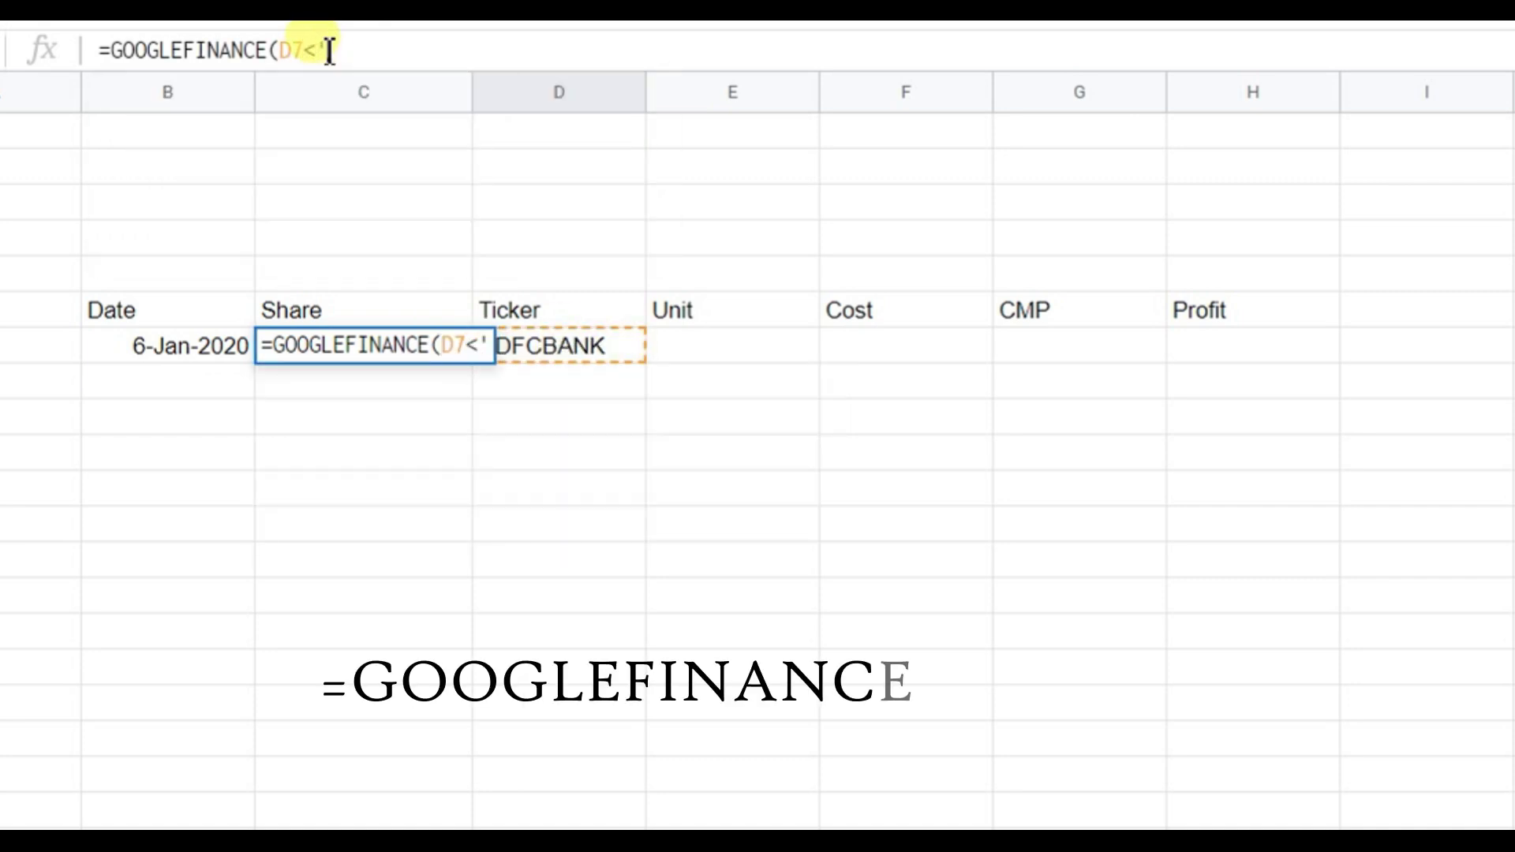
key(BackSpace)
key(BackSpace)
text(,")
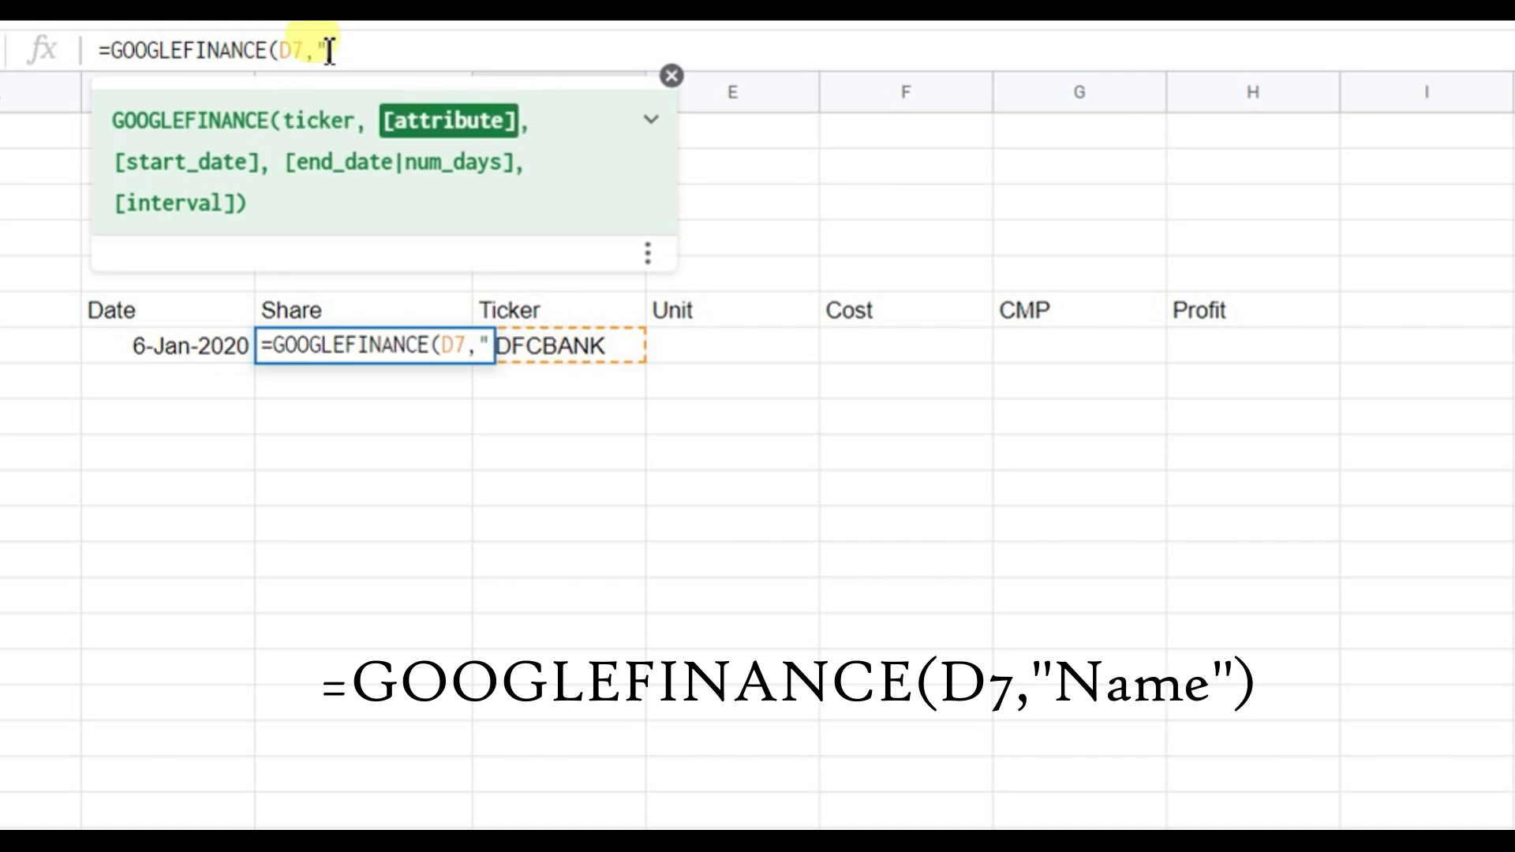
text(Name"0)
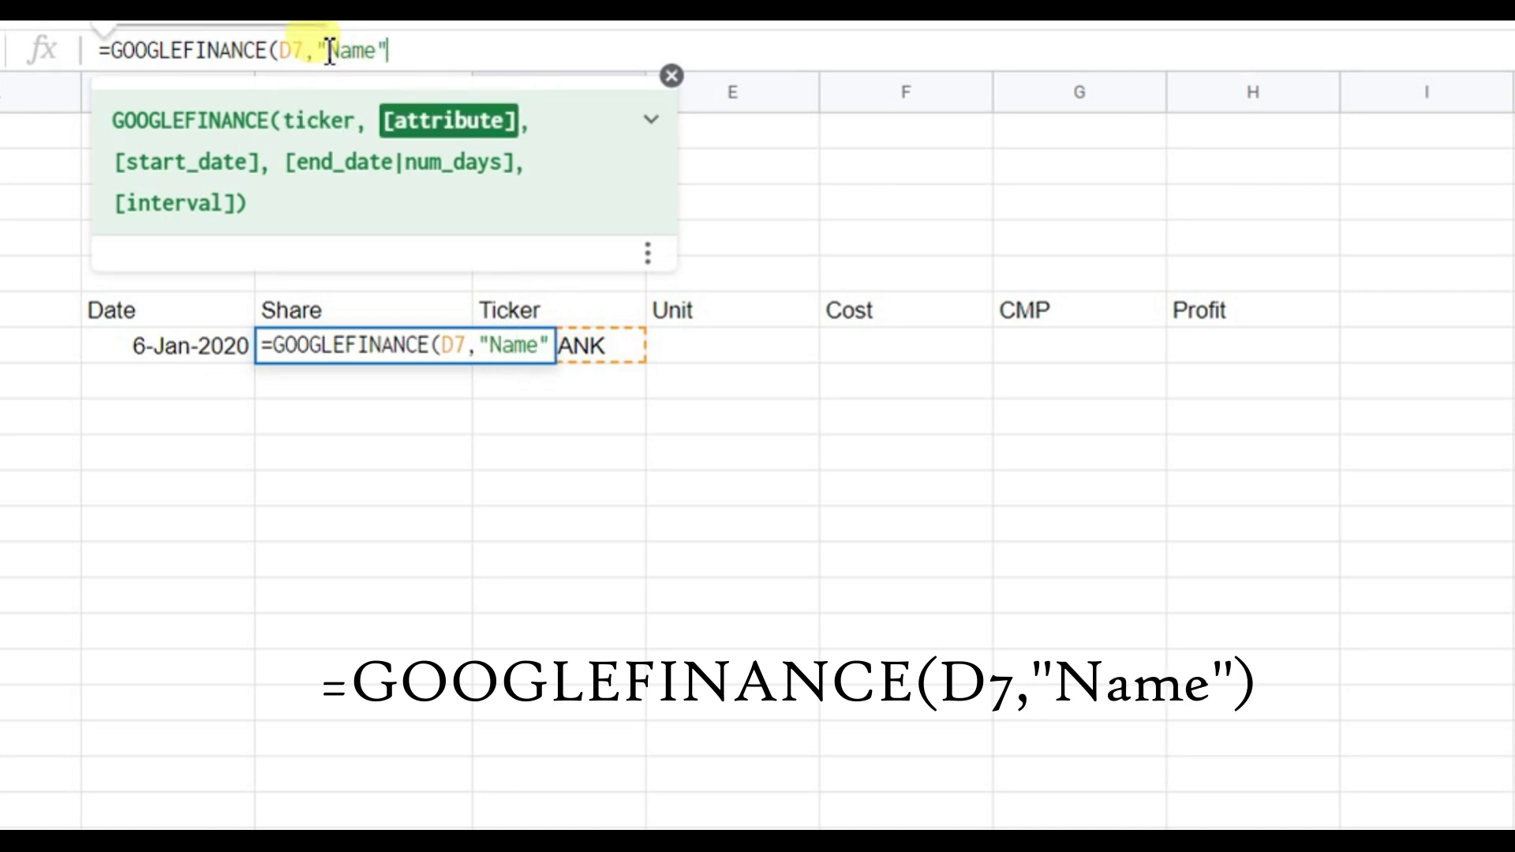
key(BackSpace)
text())
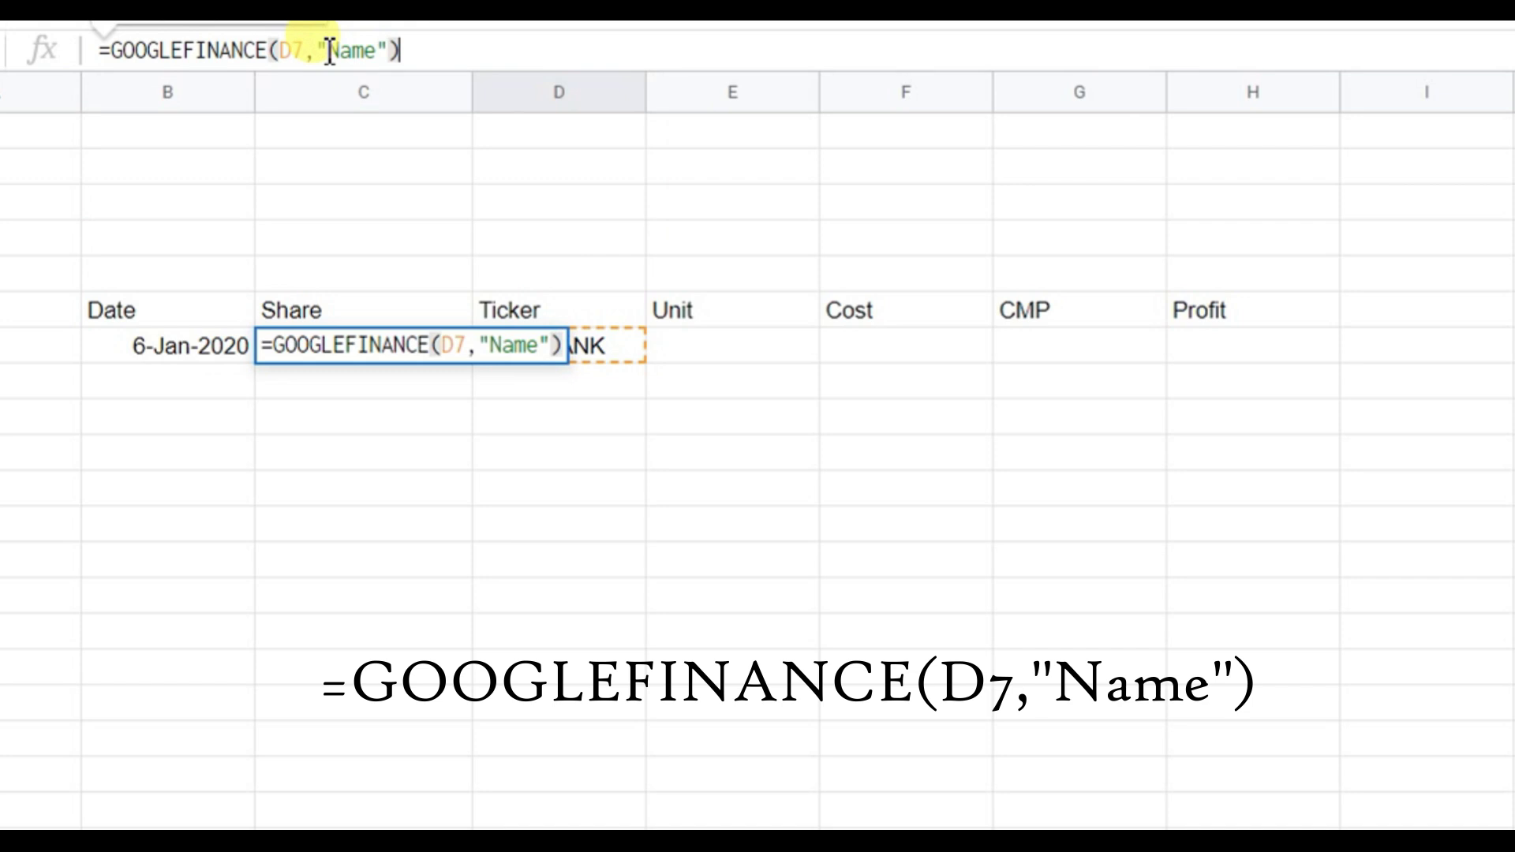
key(Return)
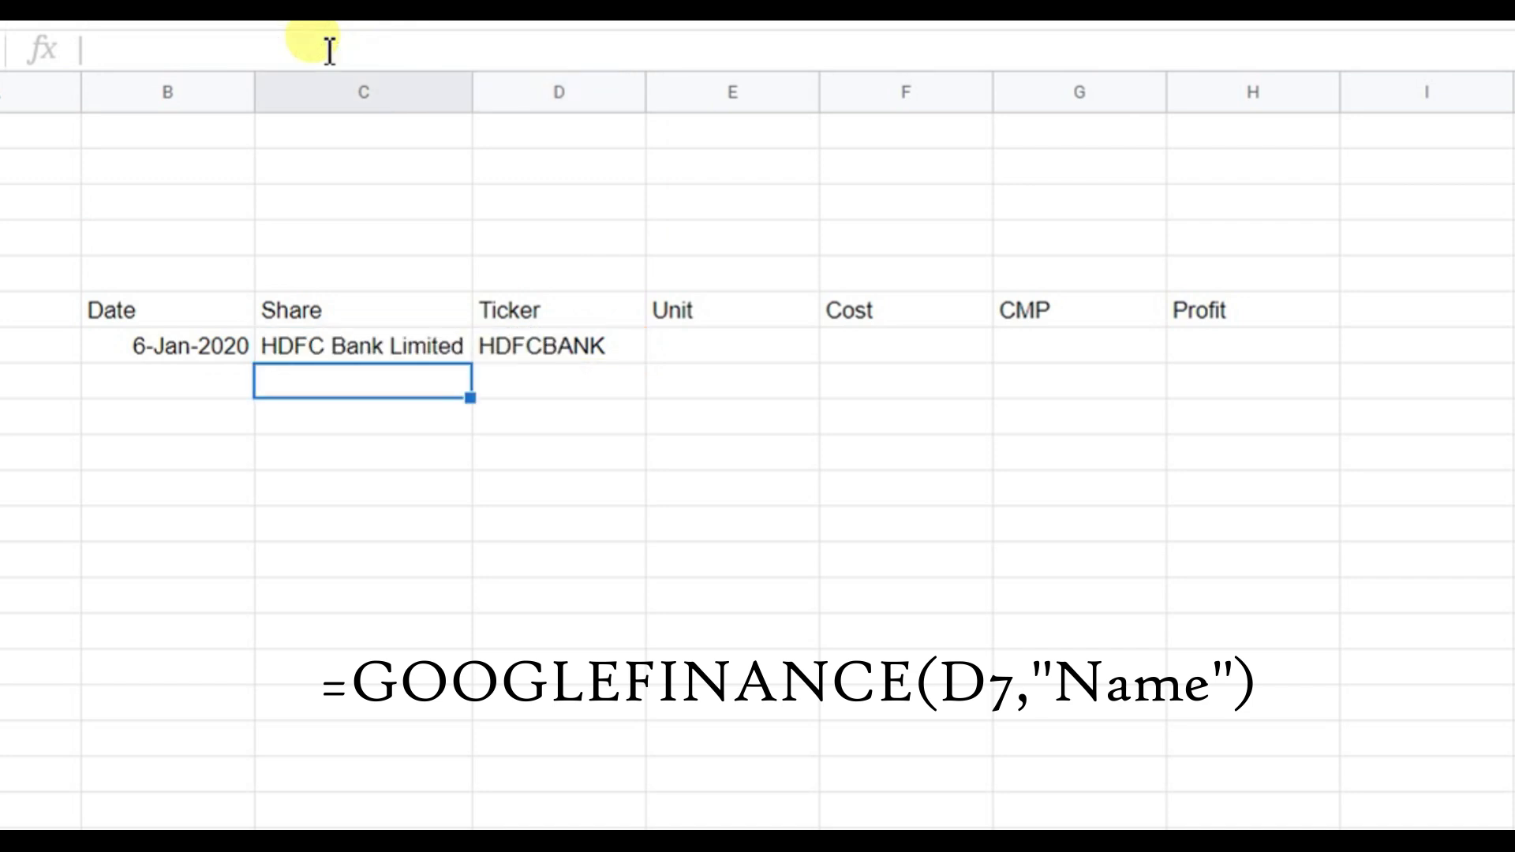
click(371, 352)
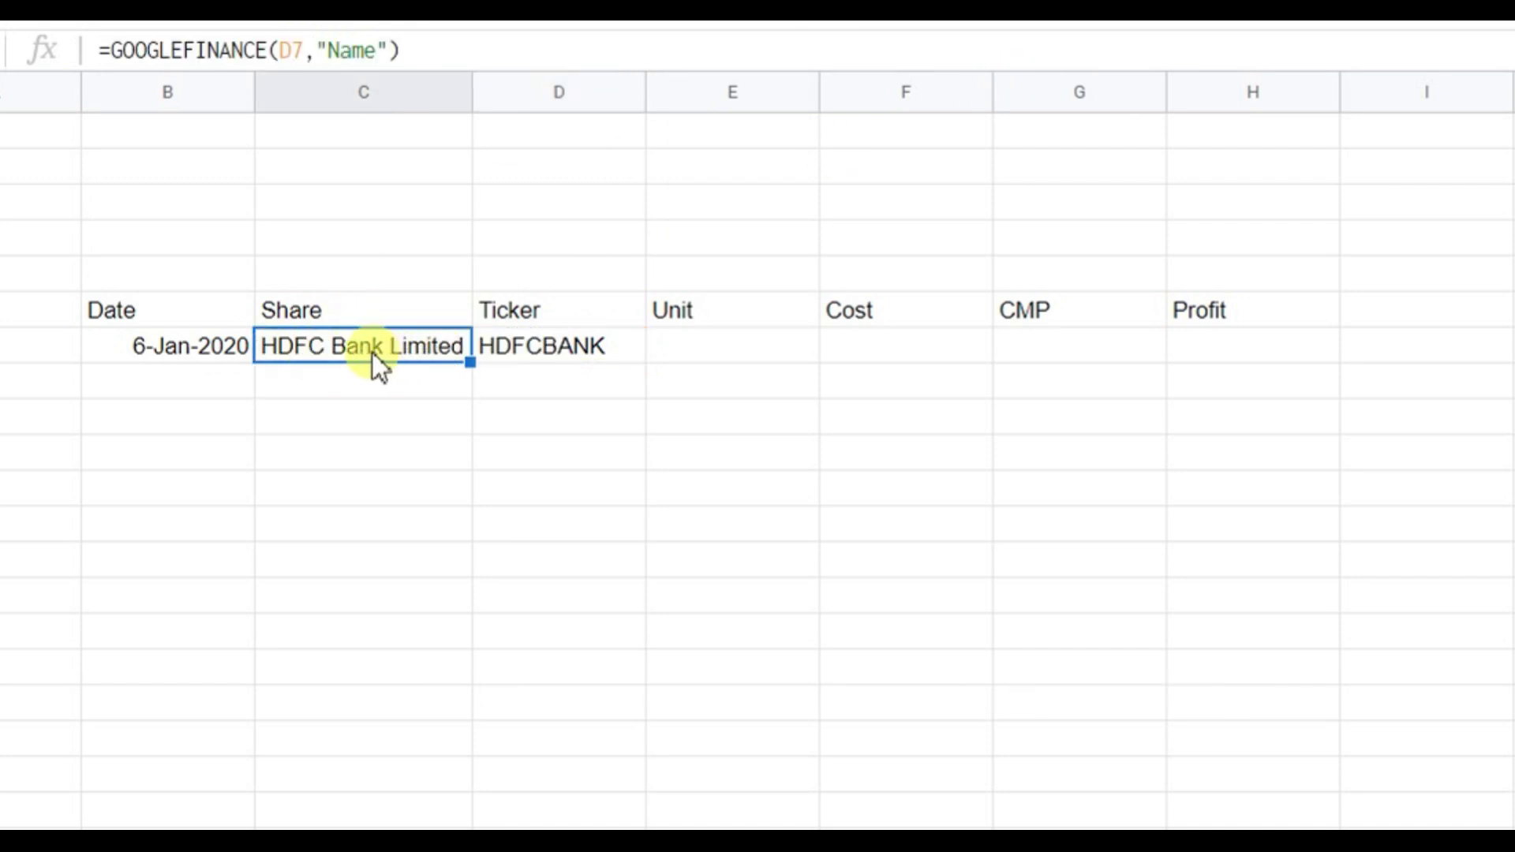
Enter 2 as the number of units purchased in cell E7
click(678, 344)
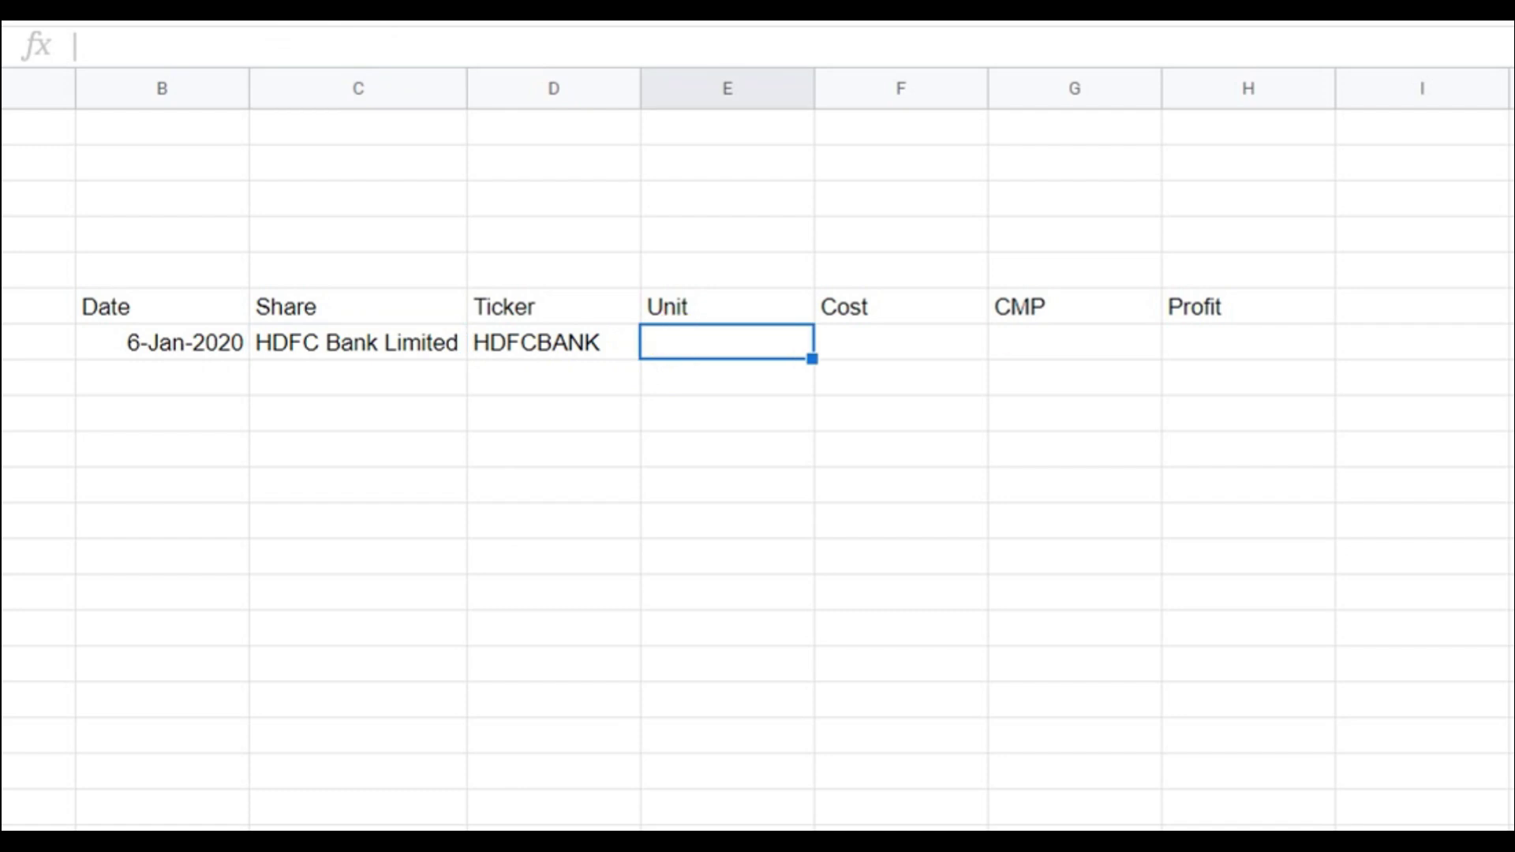
text(2)
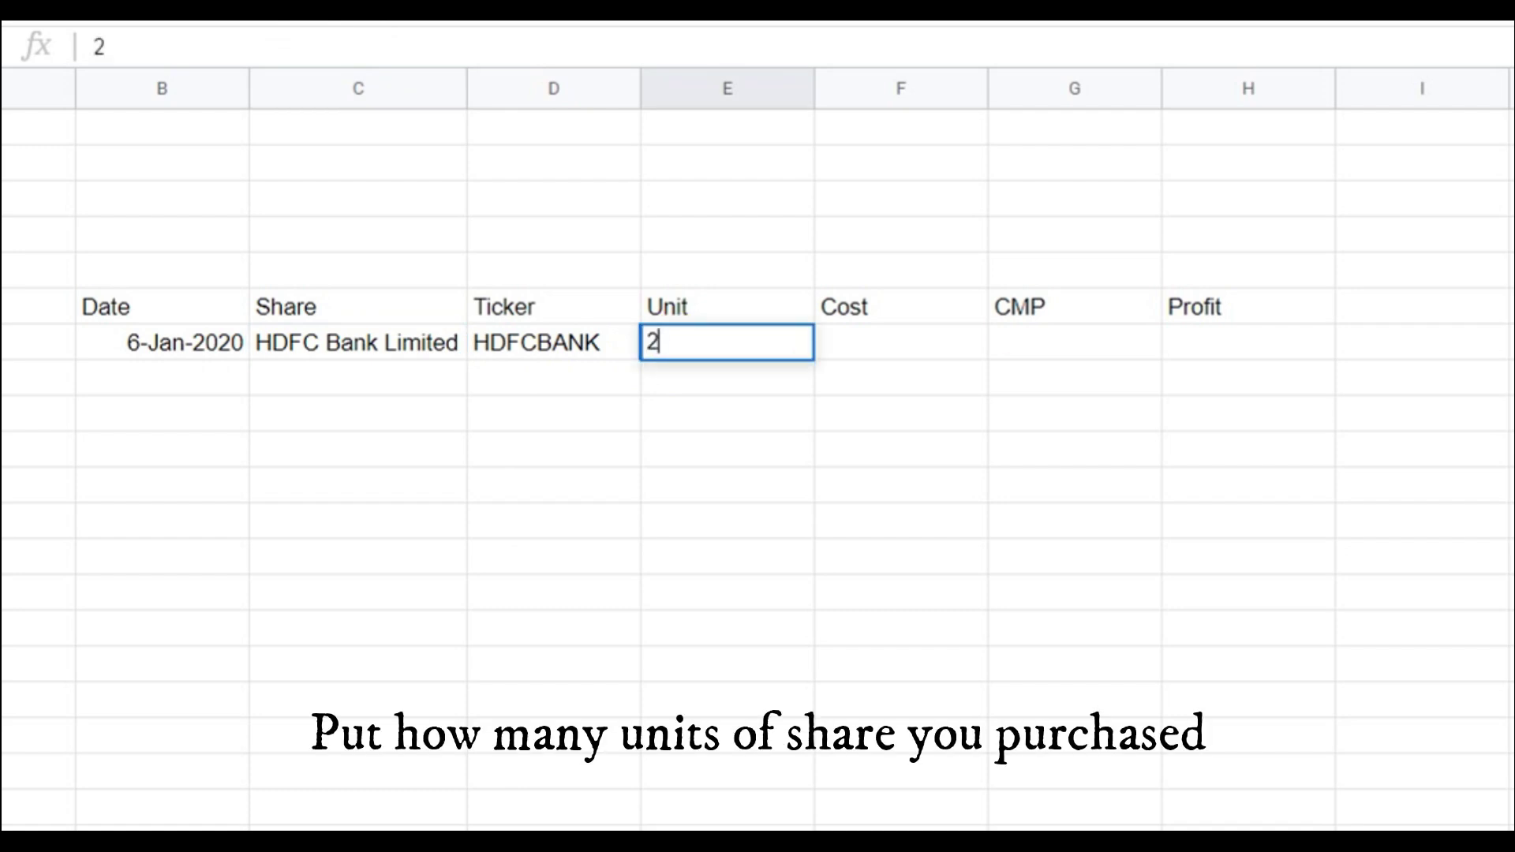
key(Tab)
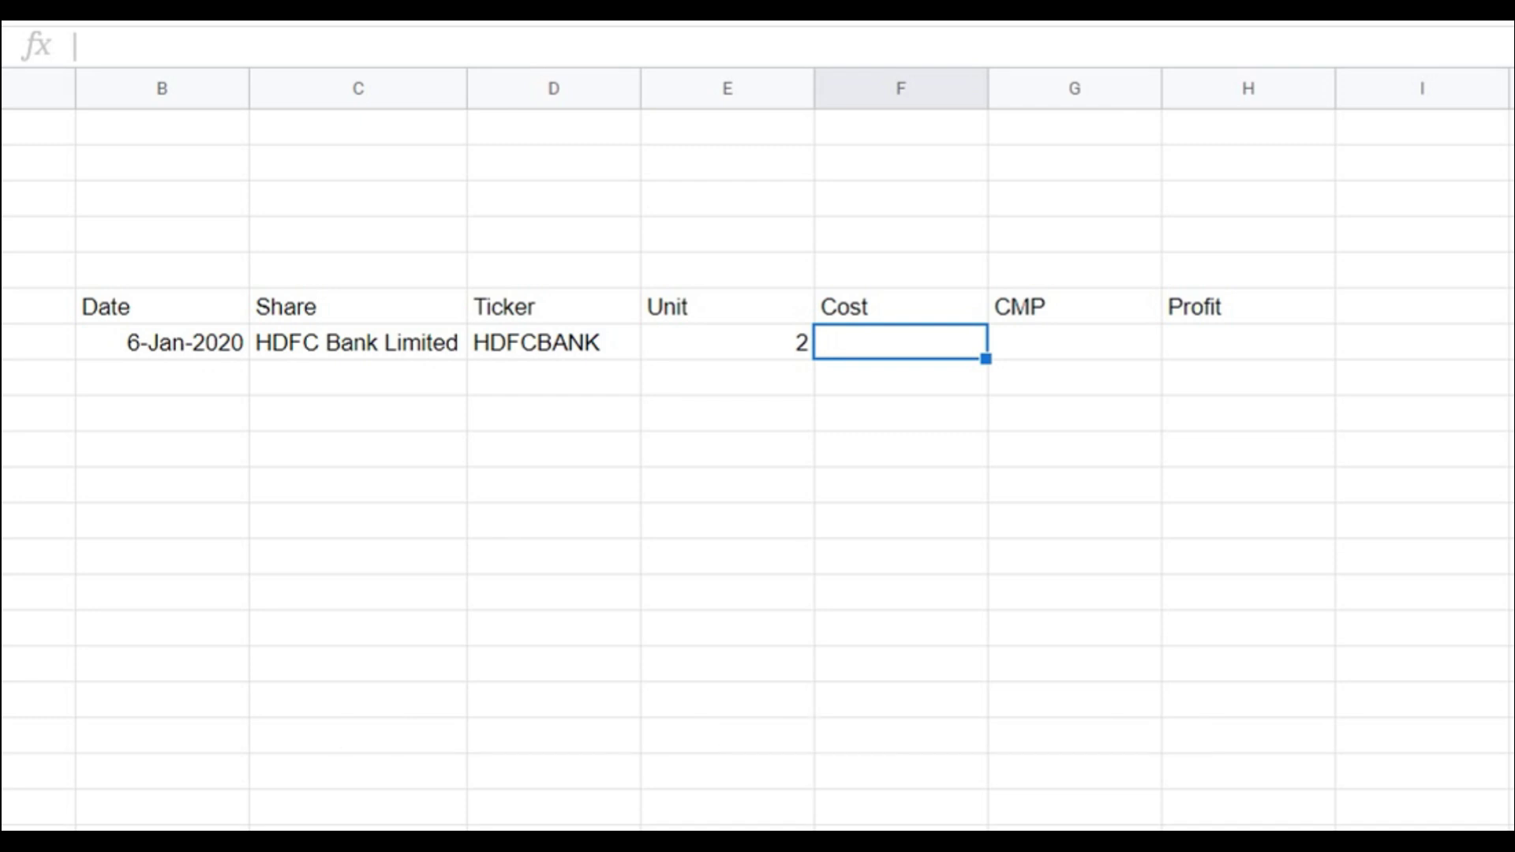
Look up the share's historical closing price in cell D14, below the table, with =GOOGLEFINANCE(D7,"Price",B7-1)
click(1184, 596)
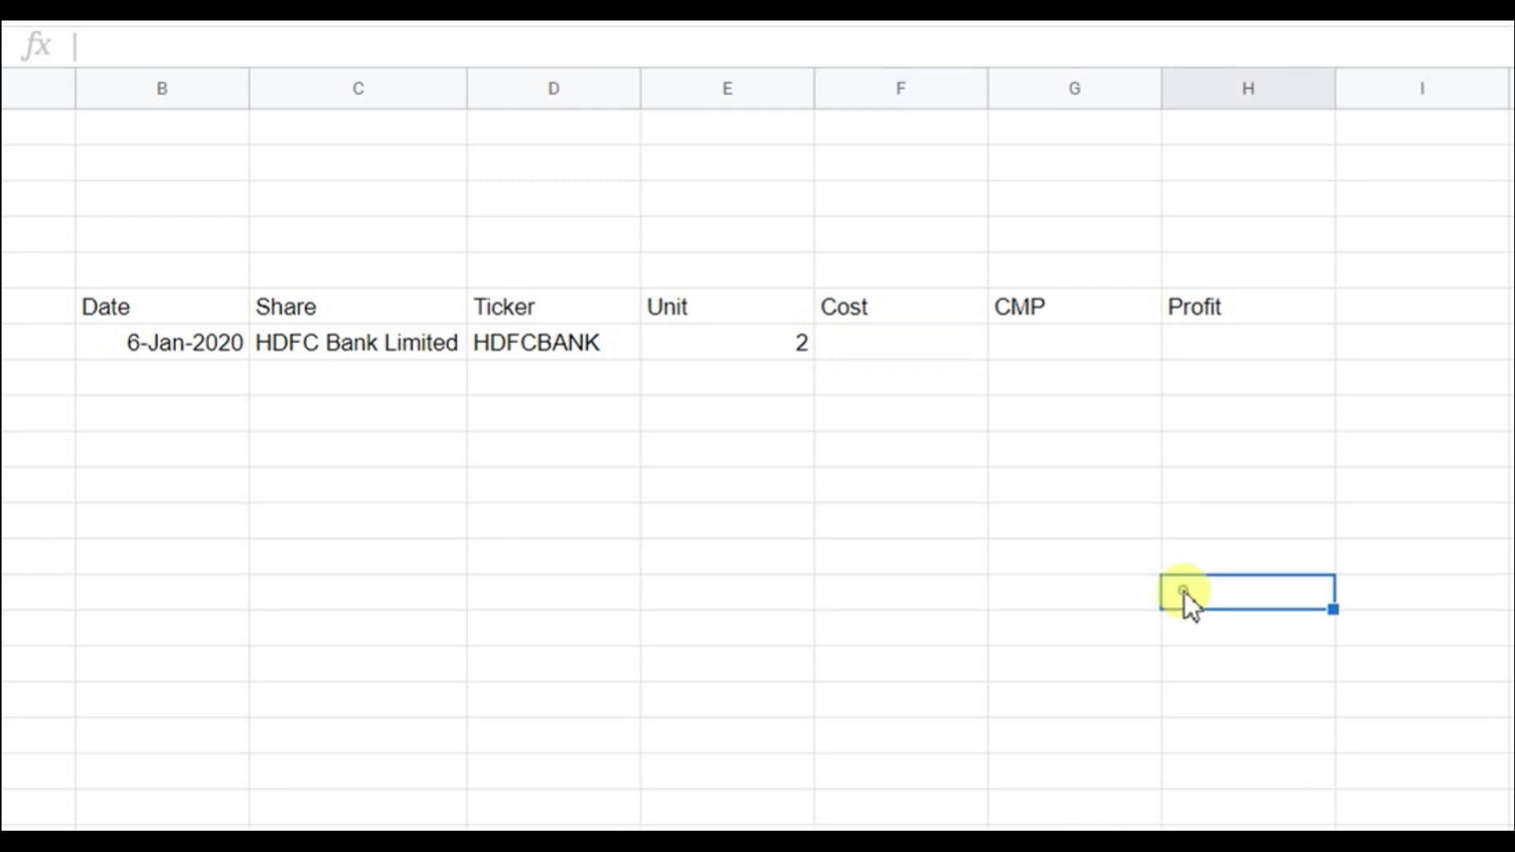
click(640, 599)
text(=)
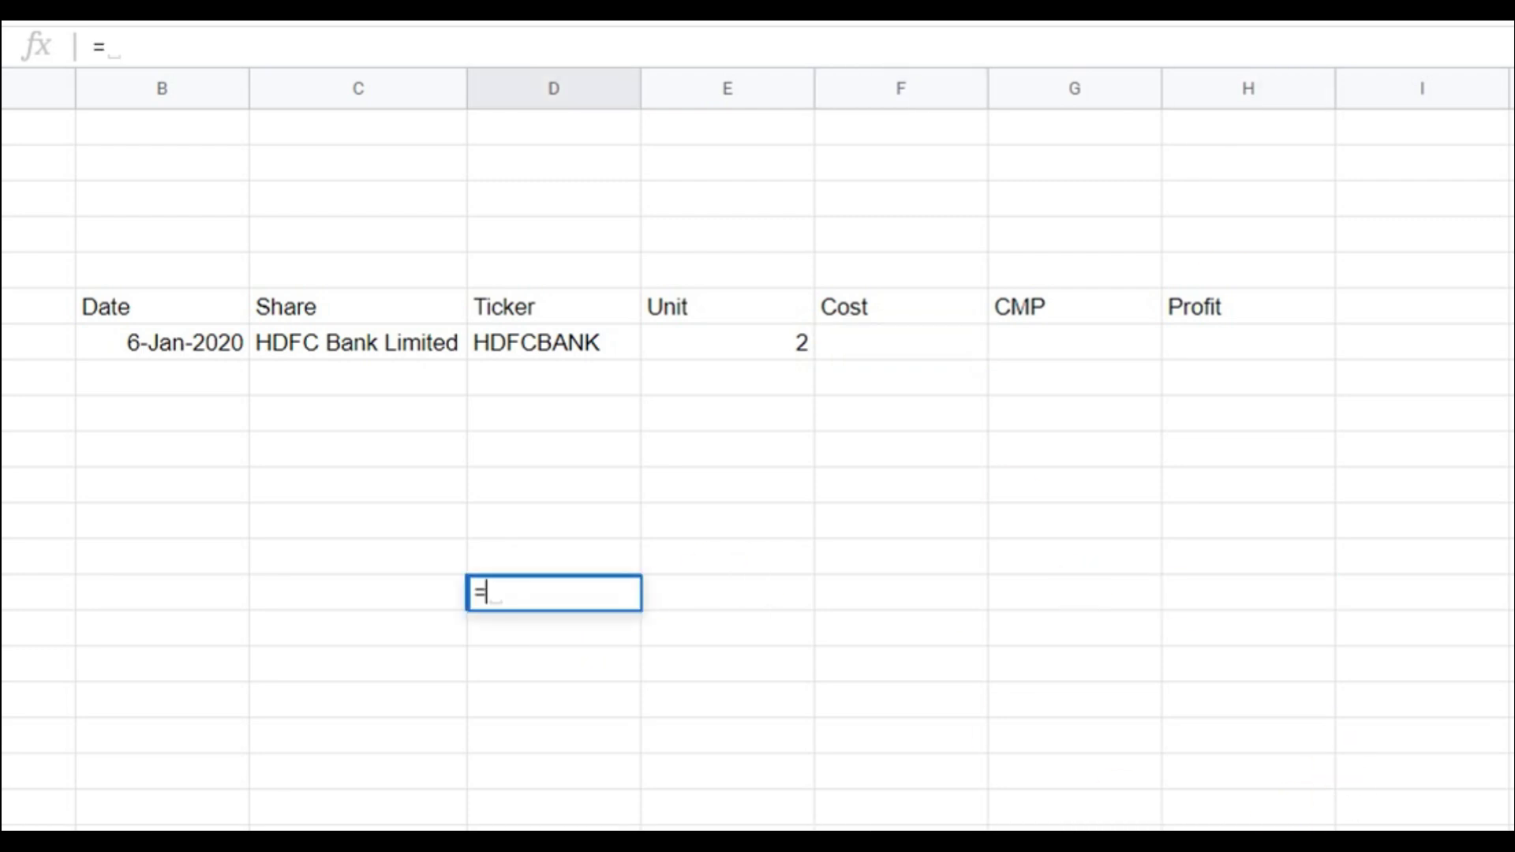
text(goo)
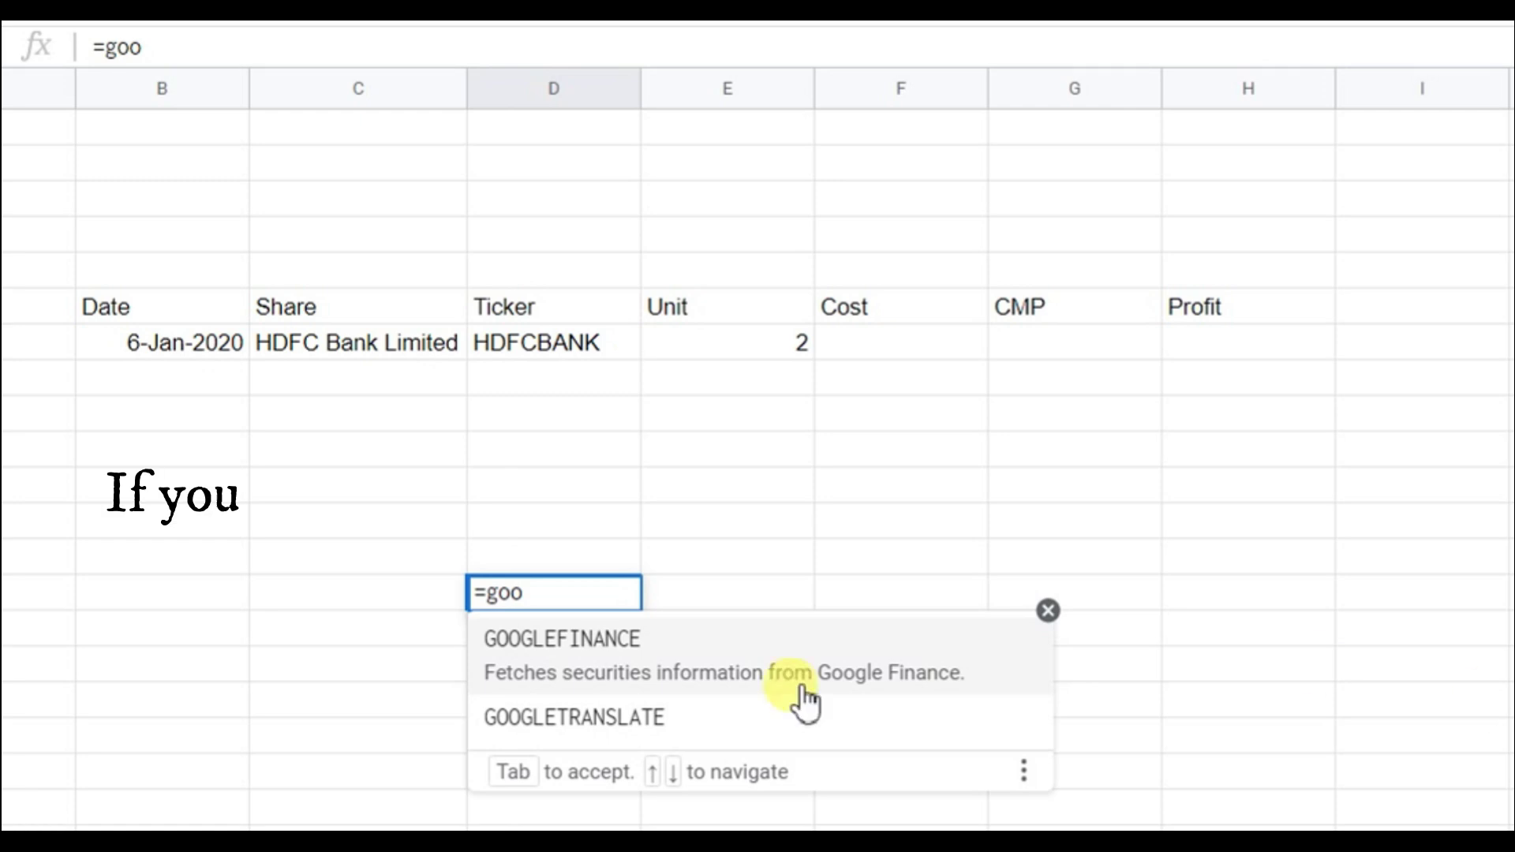
click(598, 651)
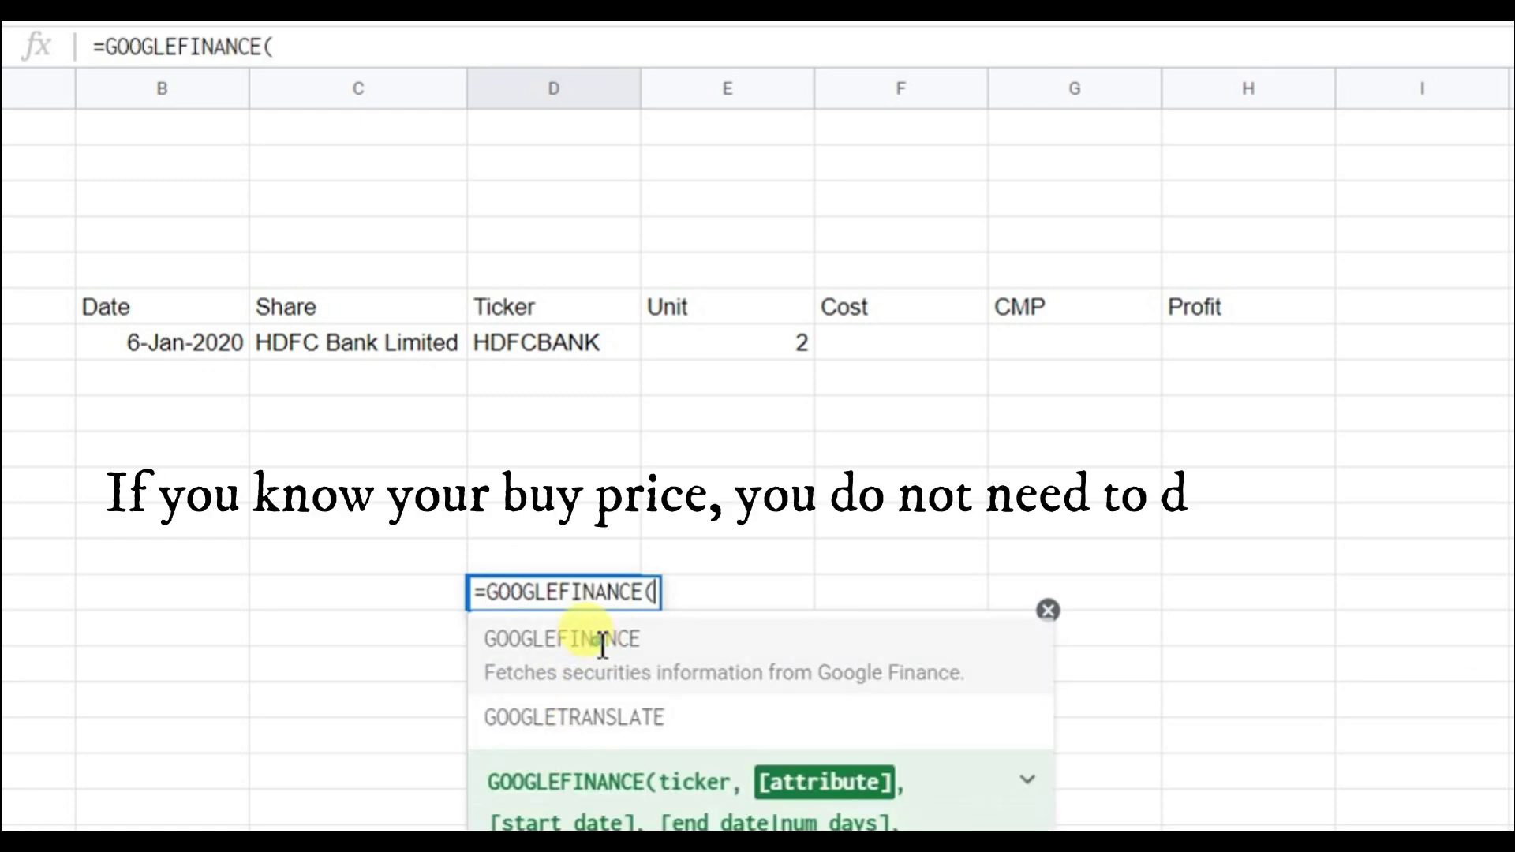
click(535, 347)
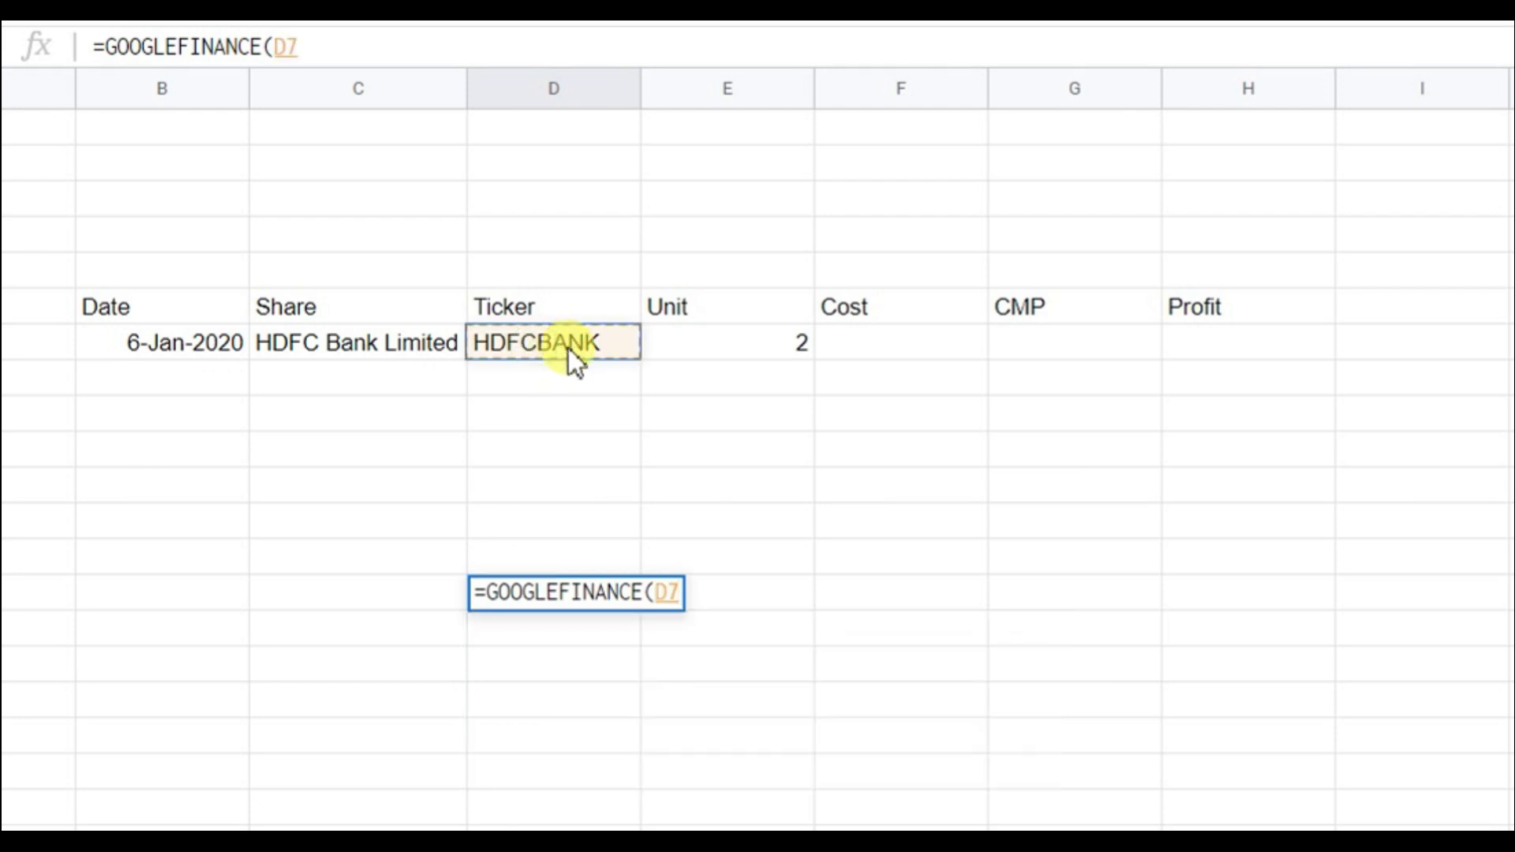
text(, )
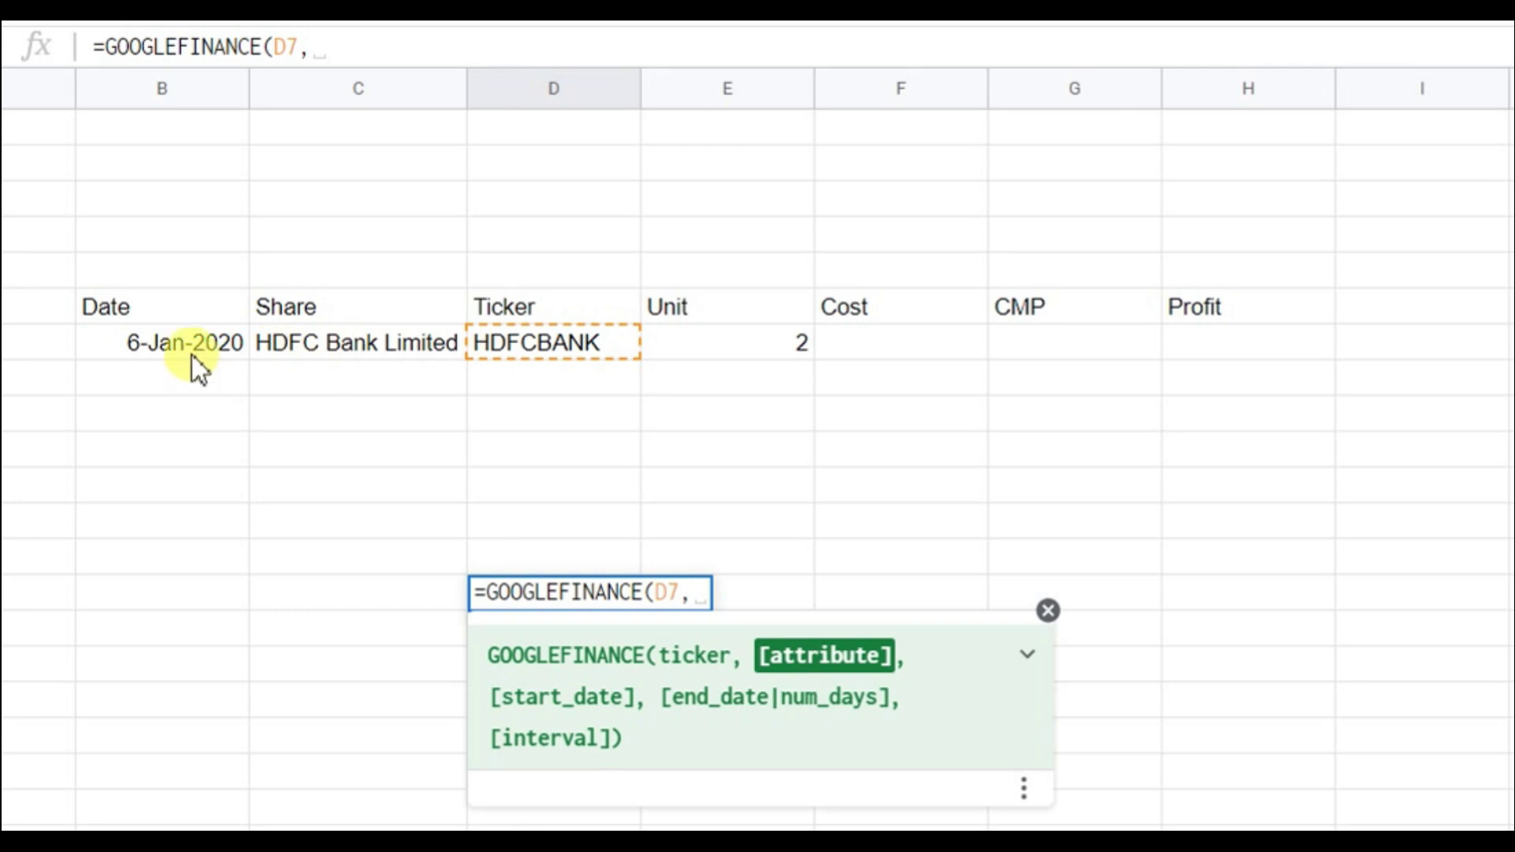
text("Pir)
key(BackSpace)
key(BackSpace)
text(r)
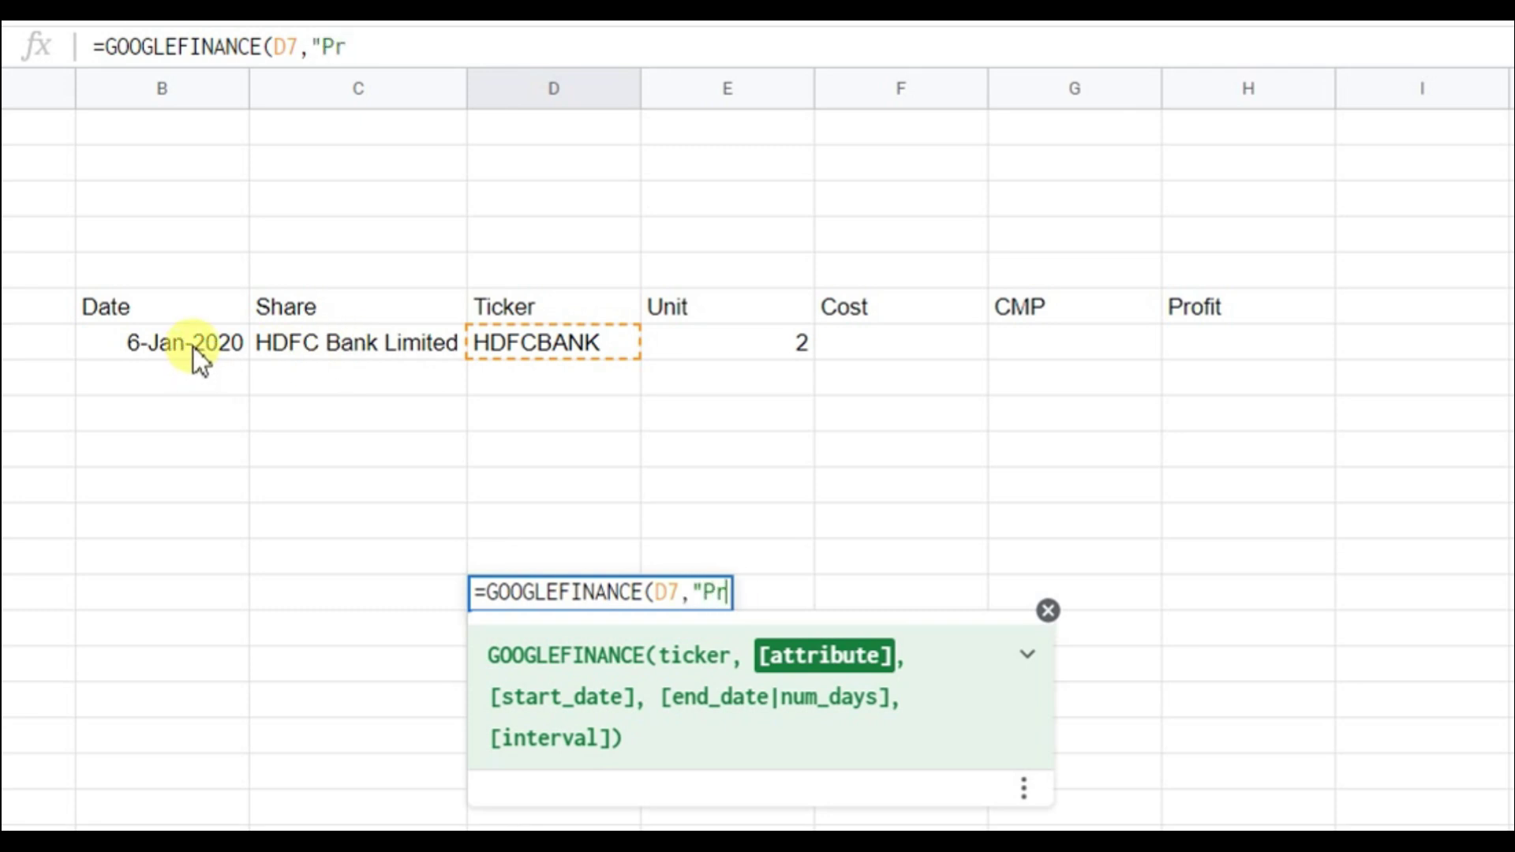
text(ice",)
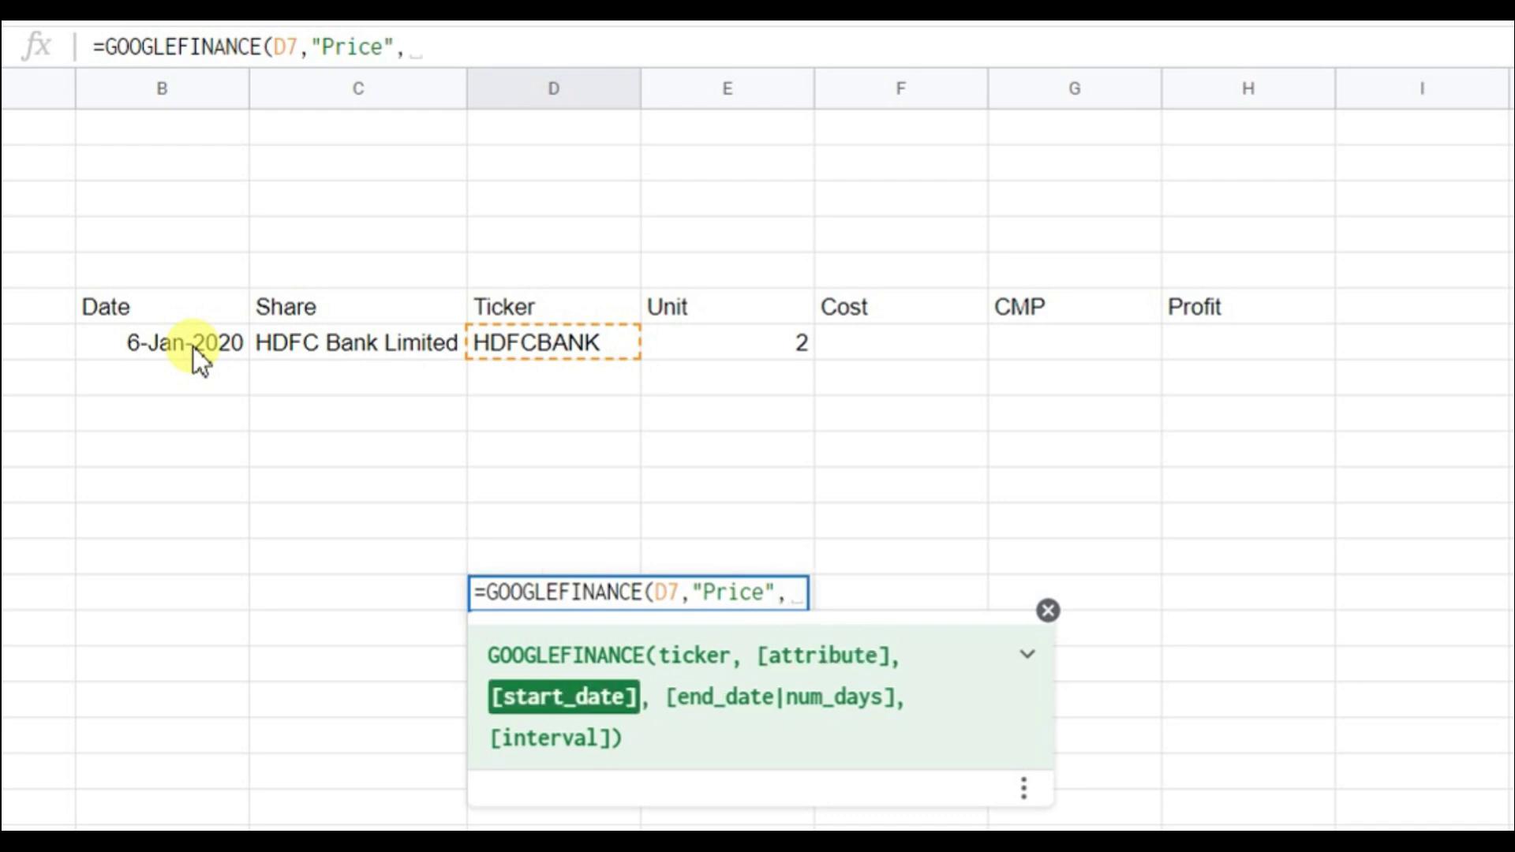
click(167, 347)
click(535, 48)
text(-)
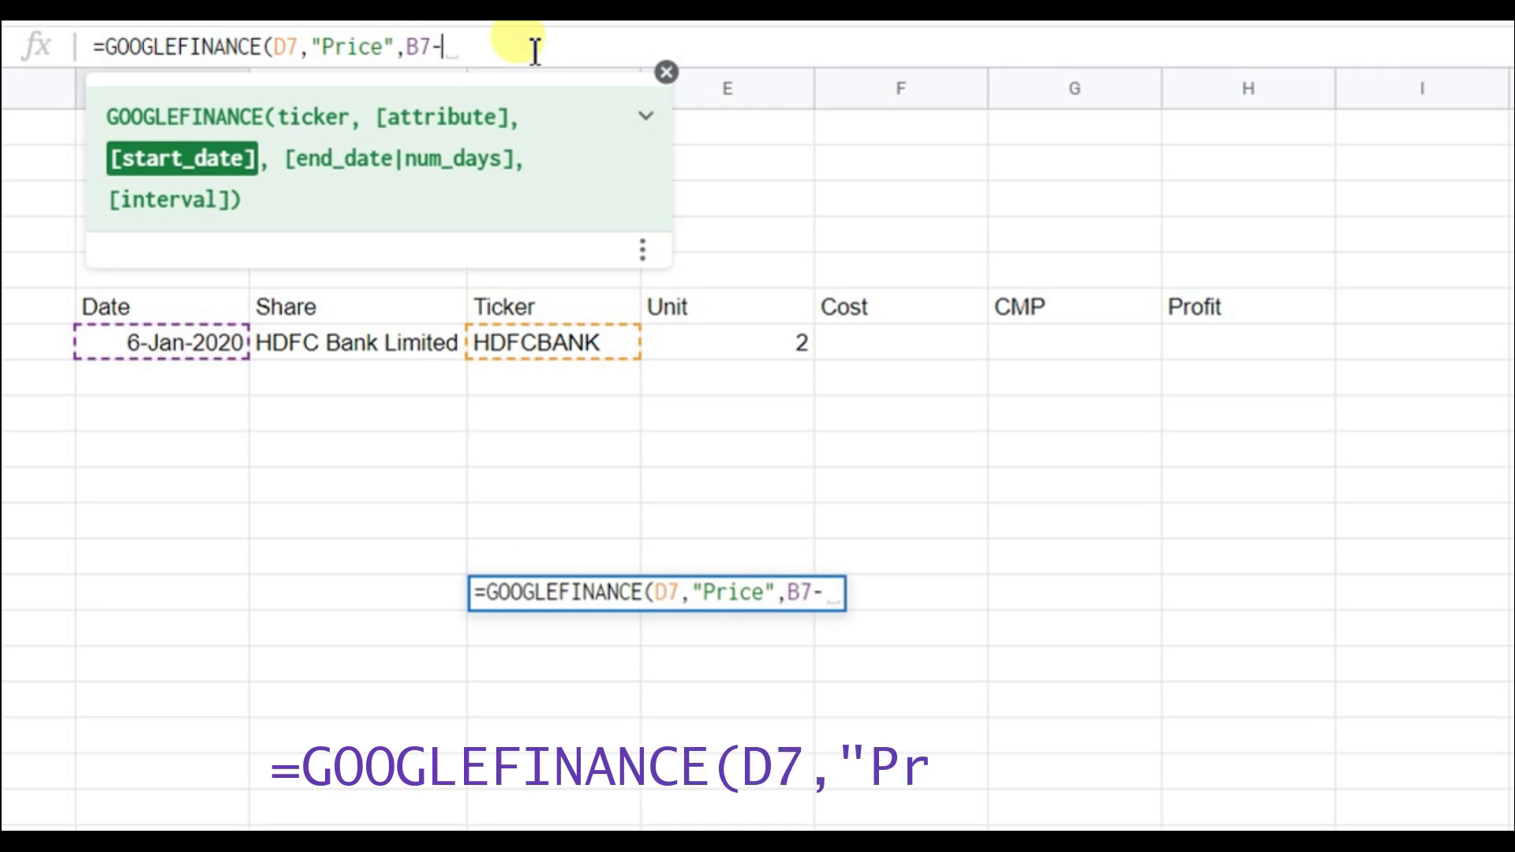
text(1))
key(Return)
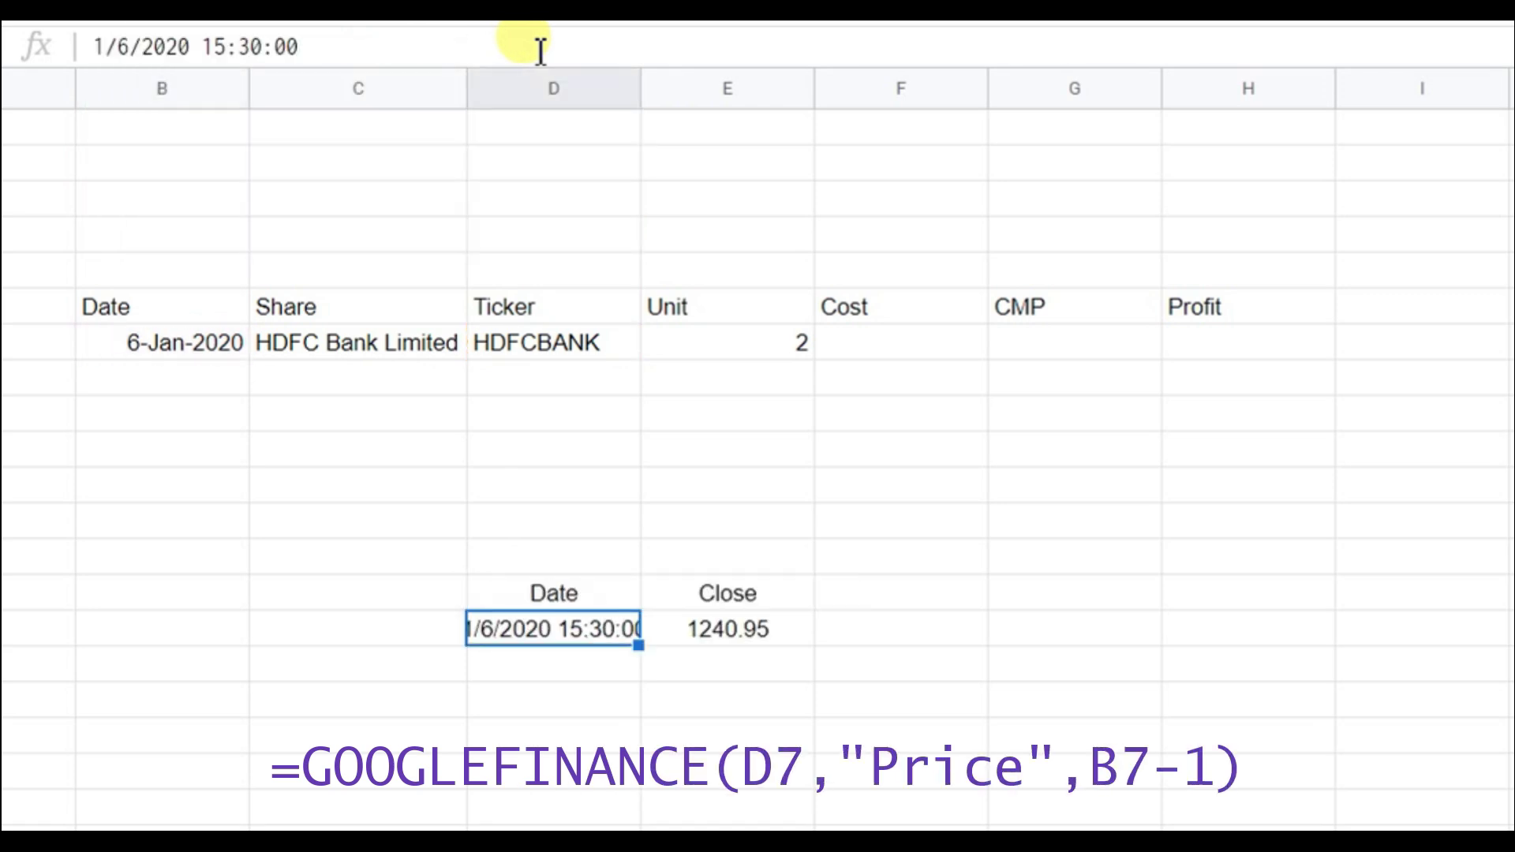
Enter 1240 as the cost in cell F7, based on the retrieved closing price
click(919, 349)
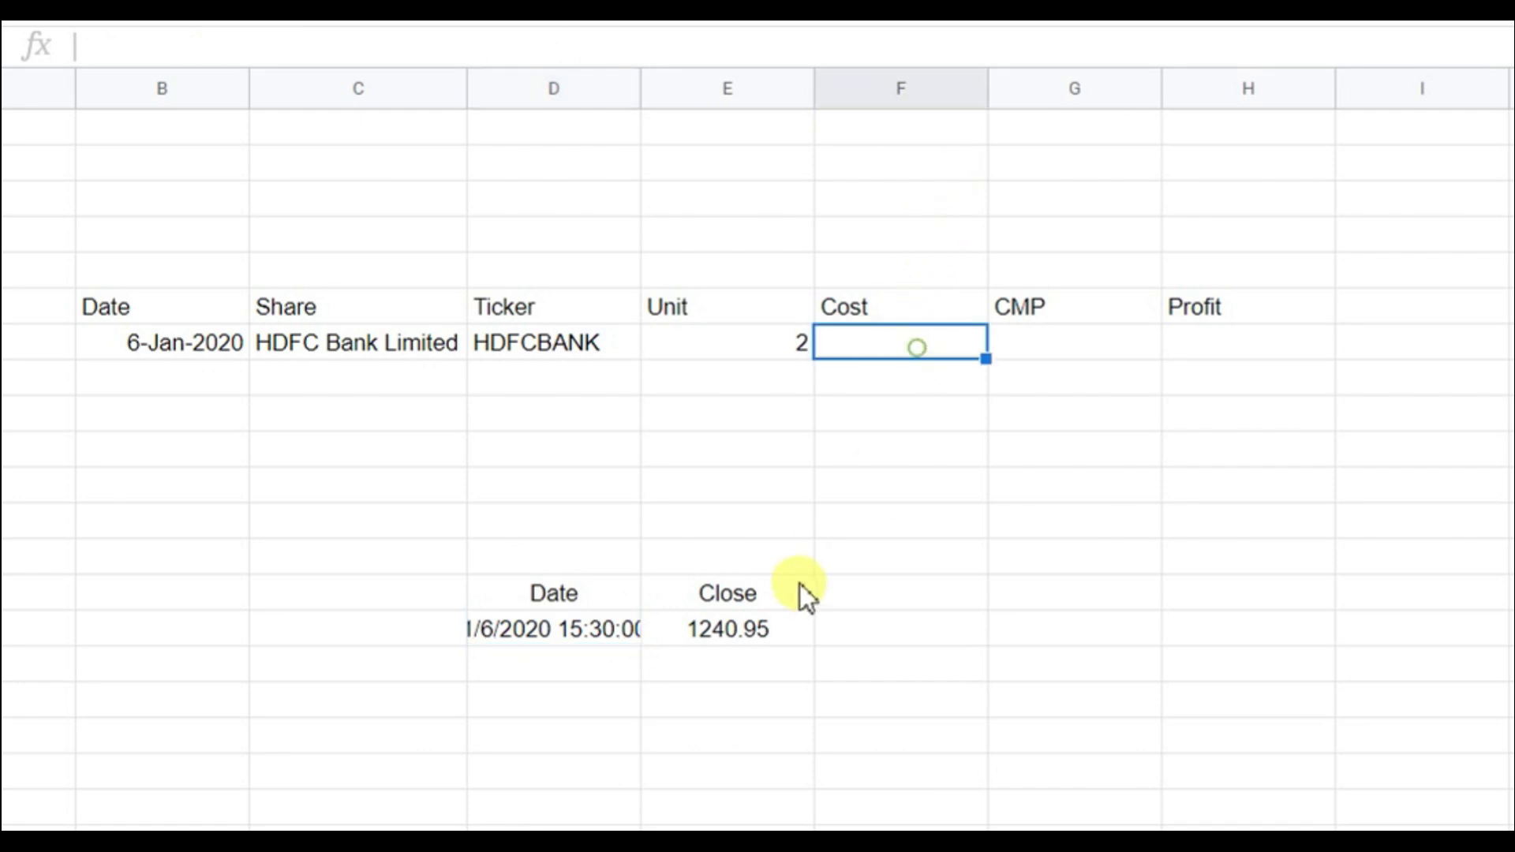
click(733, 635)
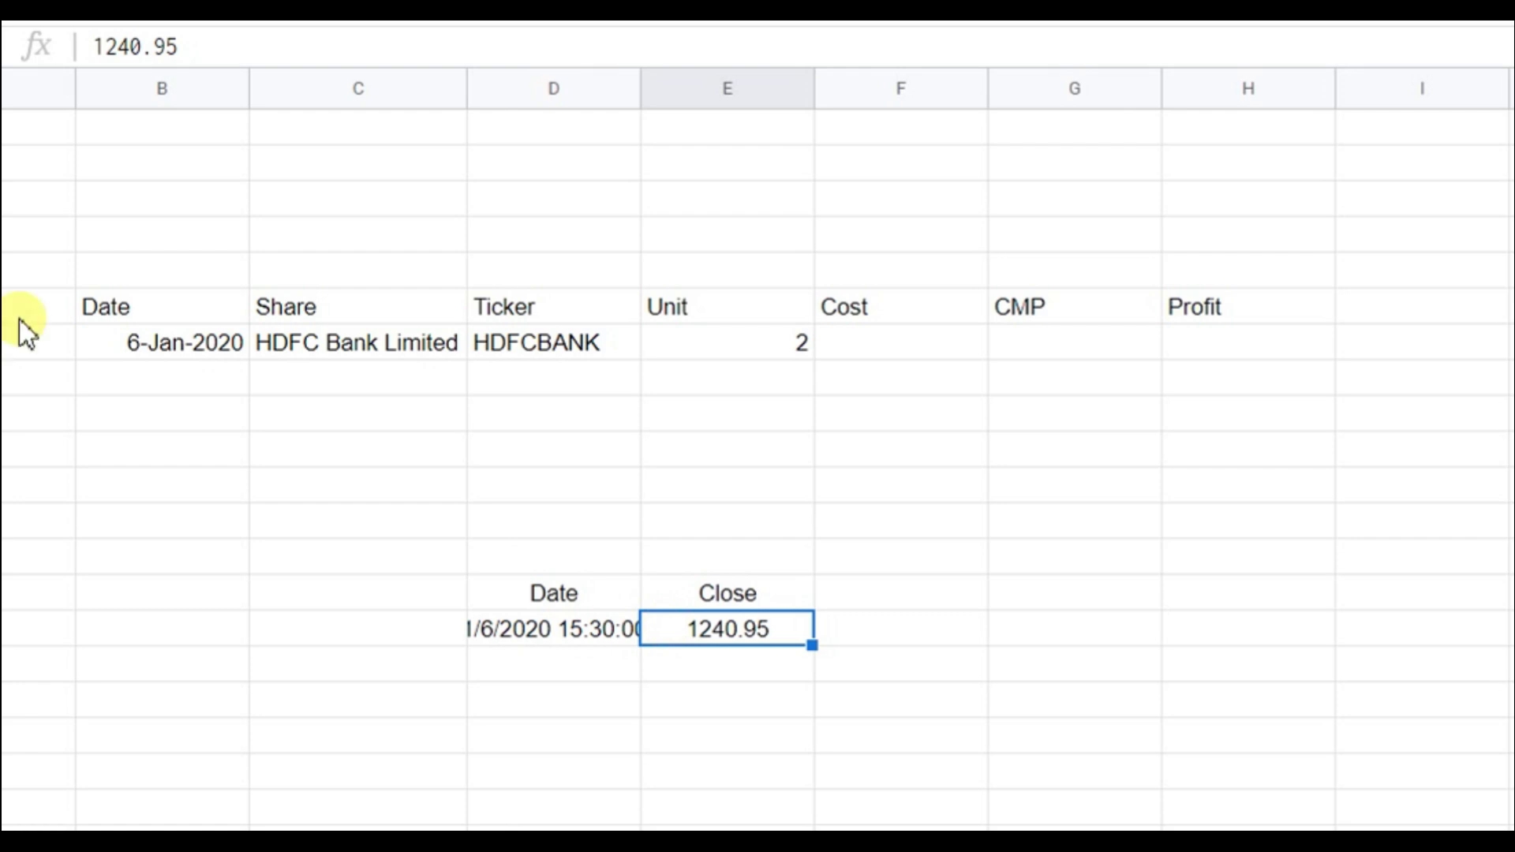
click(862, 341)
text(1240)
key(Return)
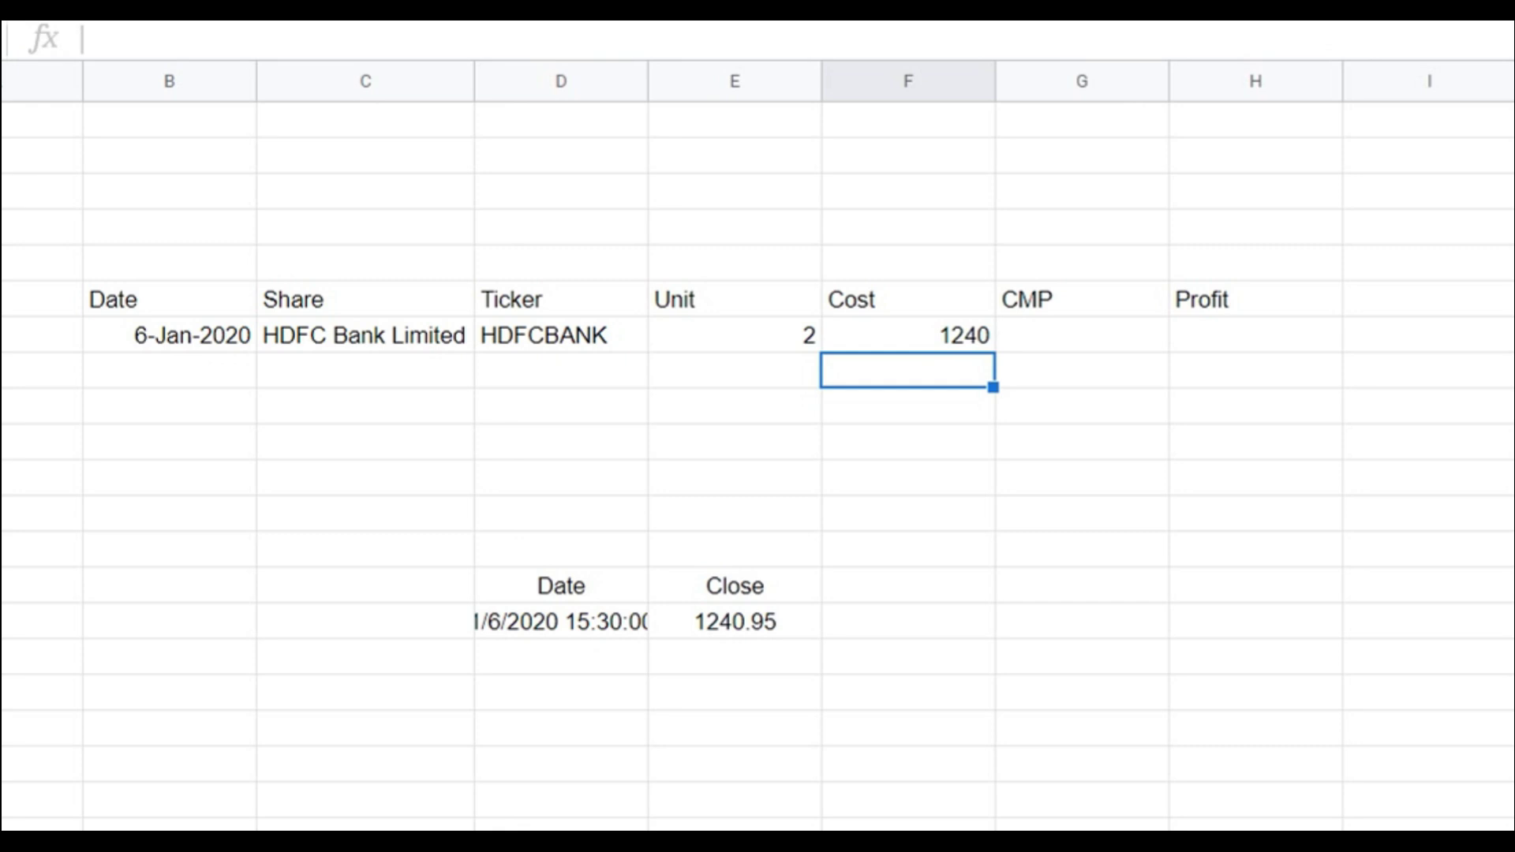
Fill the CMP cell G7 with the current market price using =GOOGLEFINANCE(D7,"Price")
click(1087, 338)
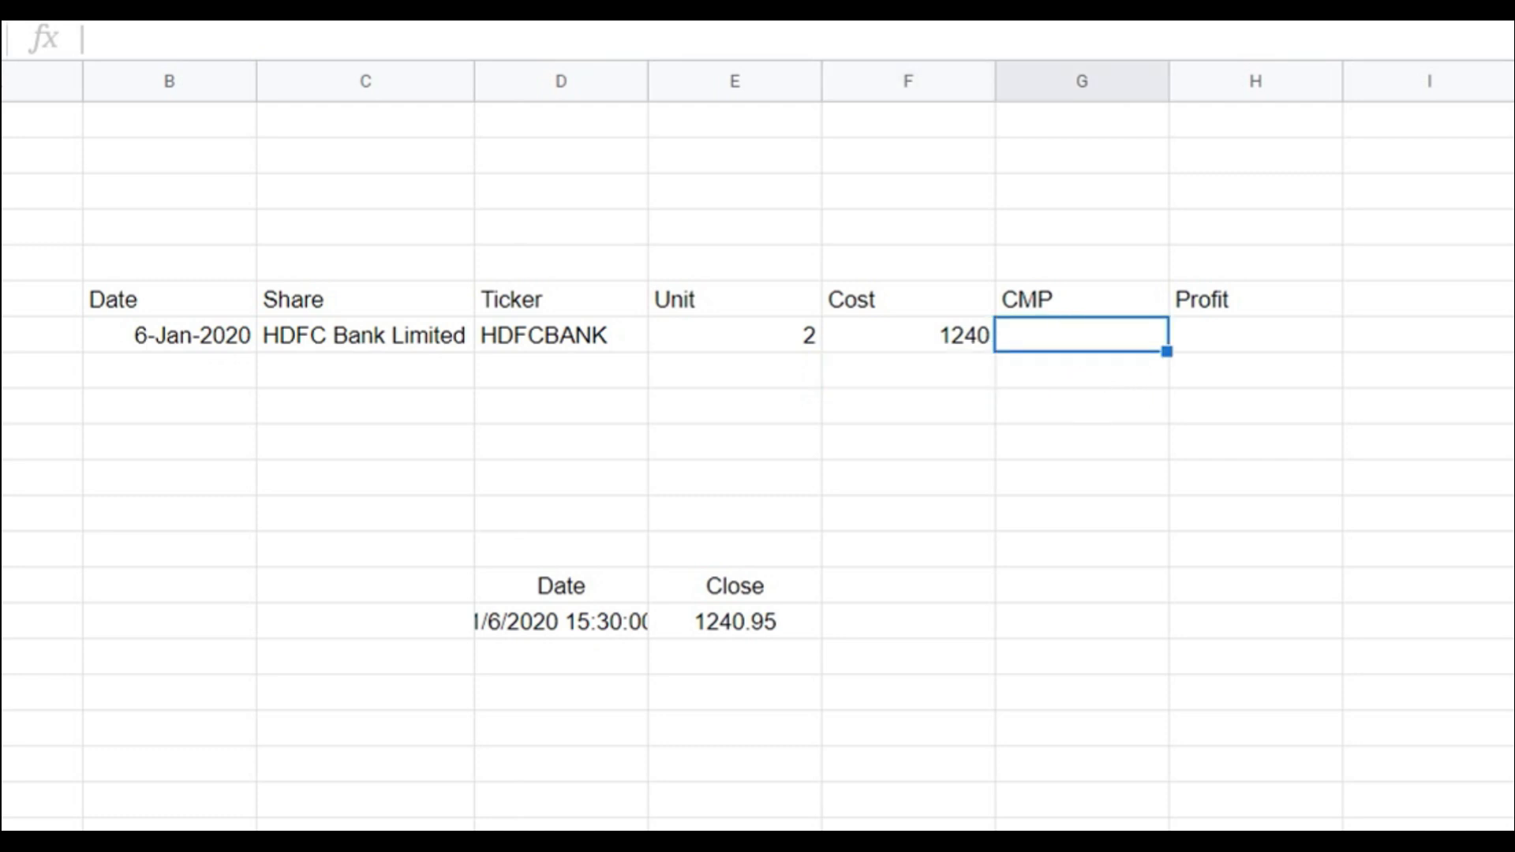
text(=goo)
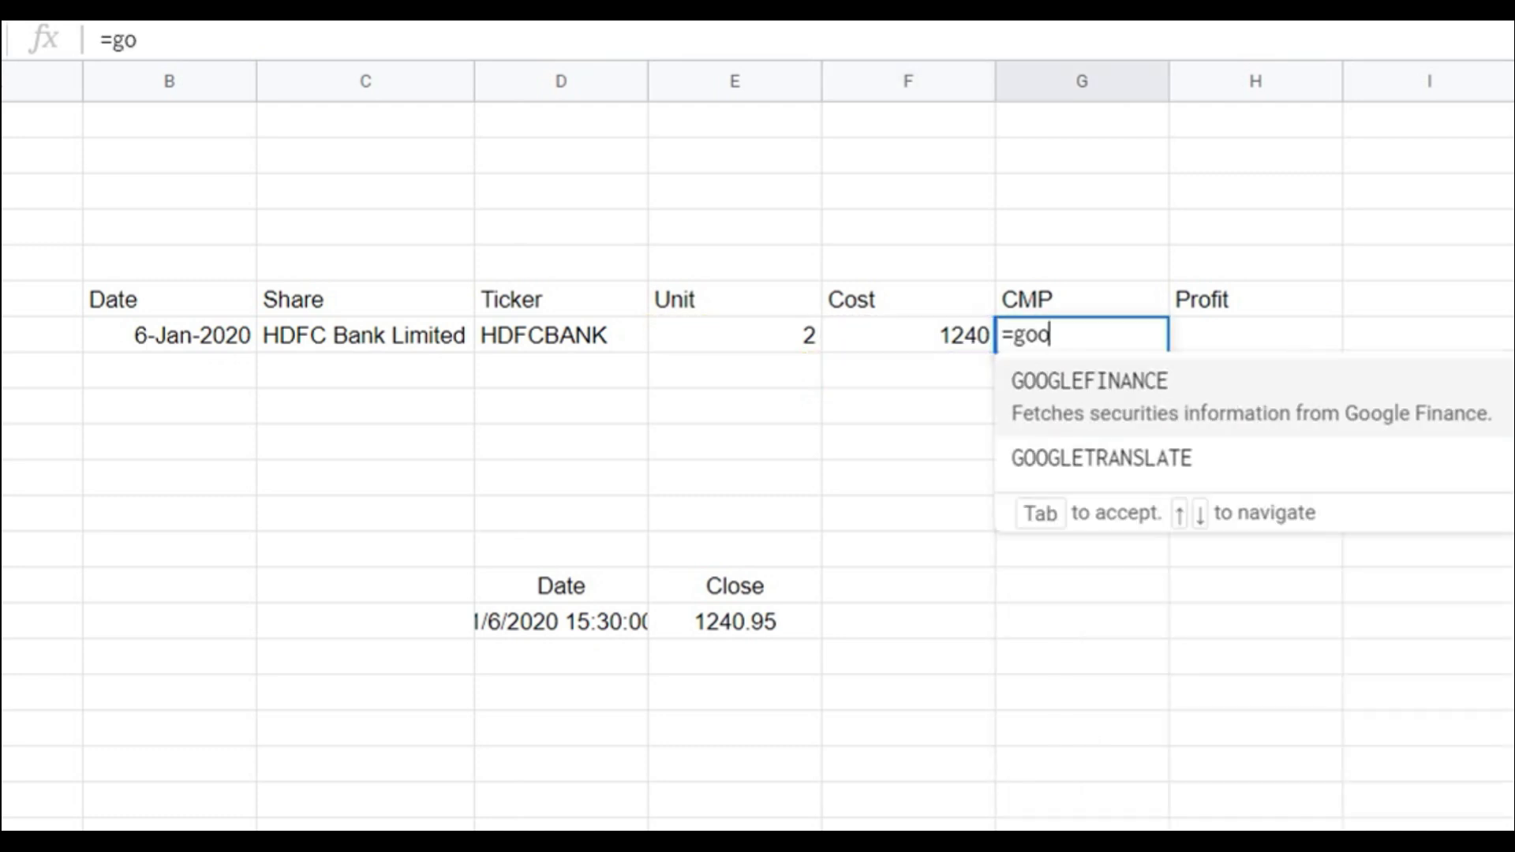
click(1375, 418)
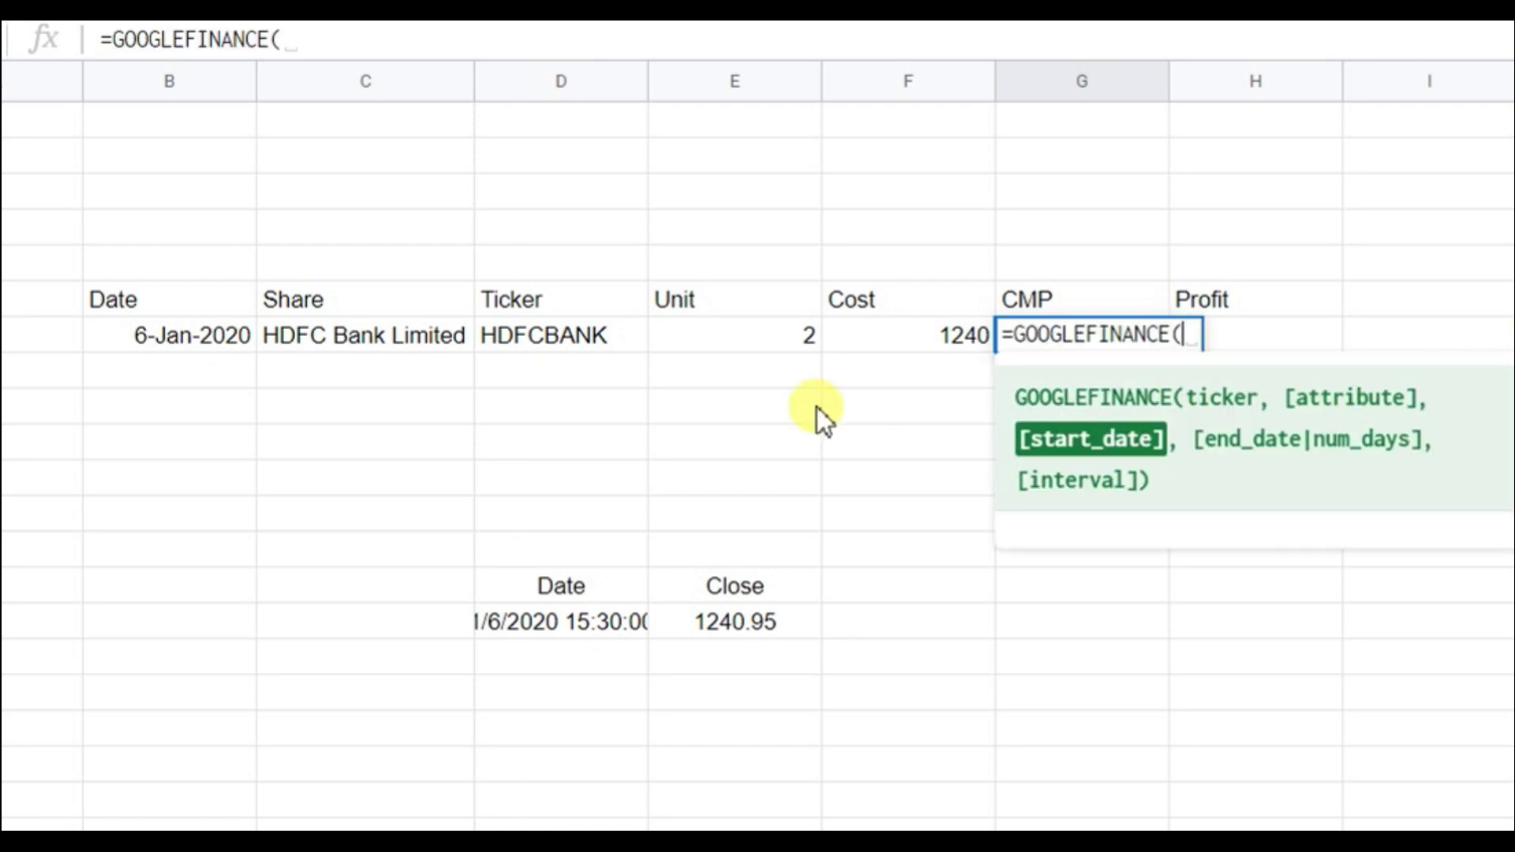
click(583, 338)
text(,)
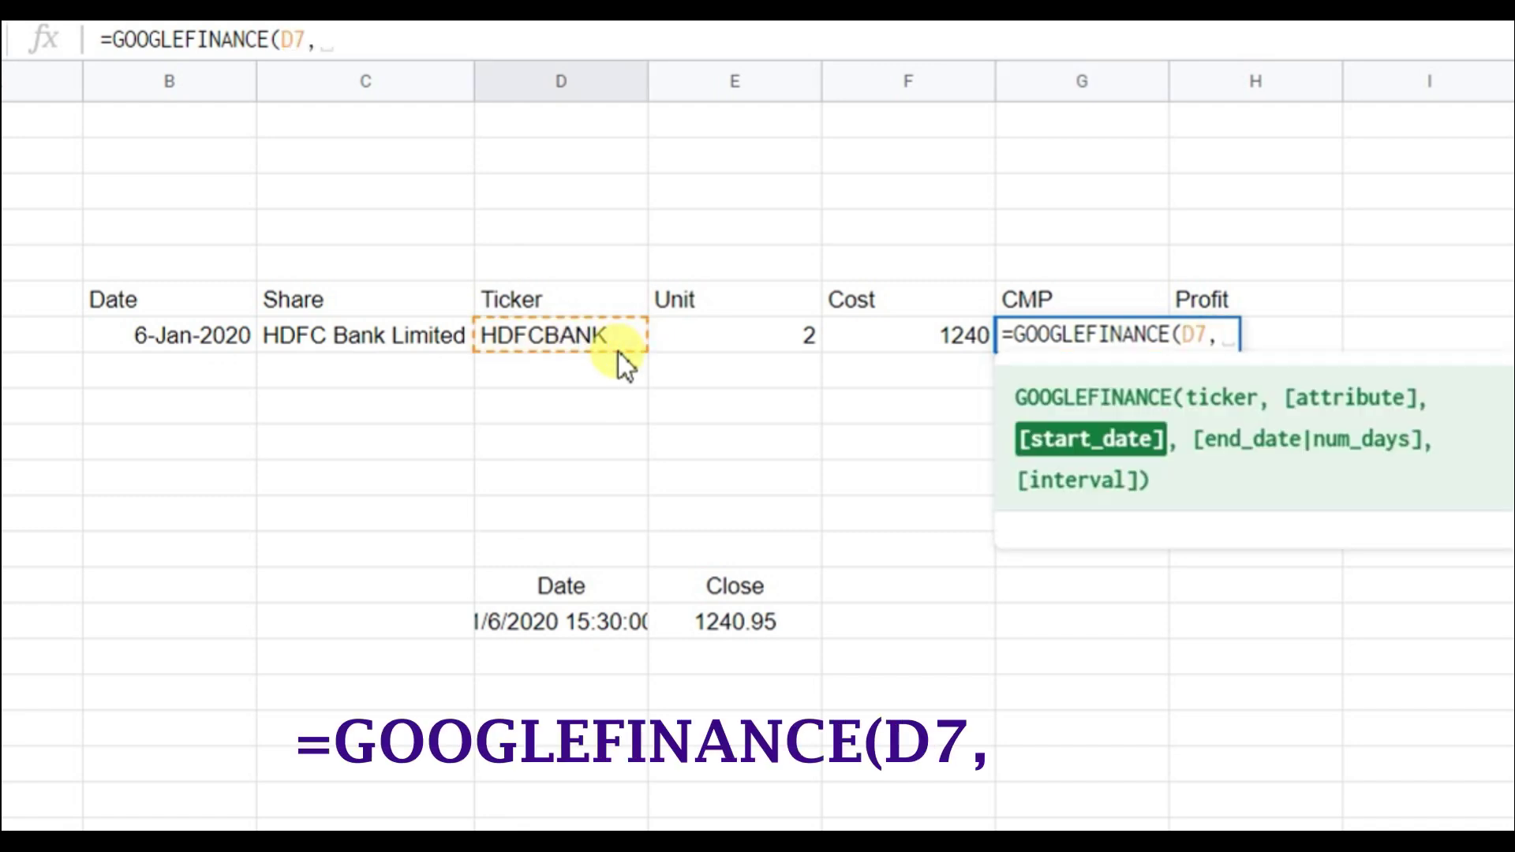
text("P)
text(ir)
key(BackSpace)
key(BackSpace)
text(r)
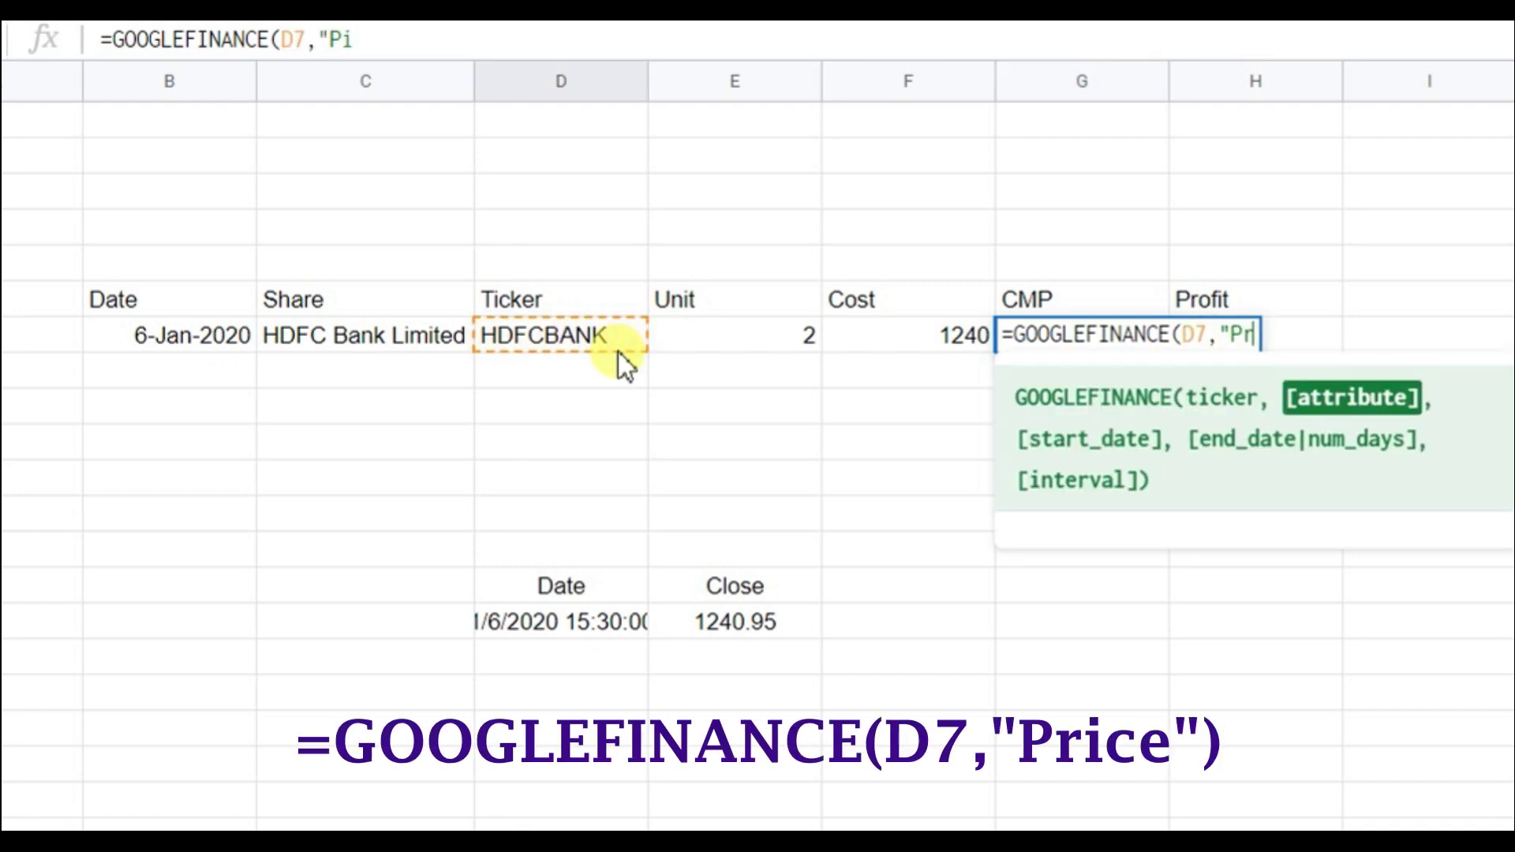
text(ice"))
key(Return)
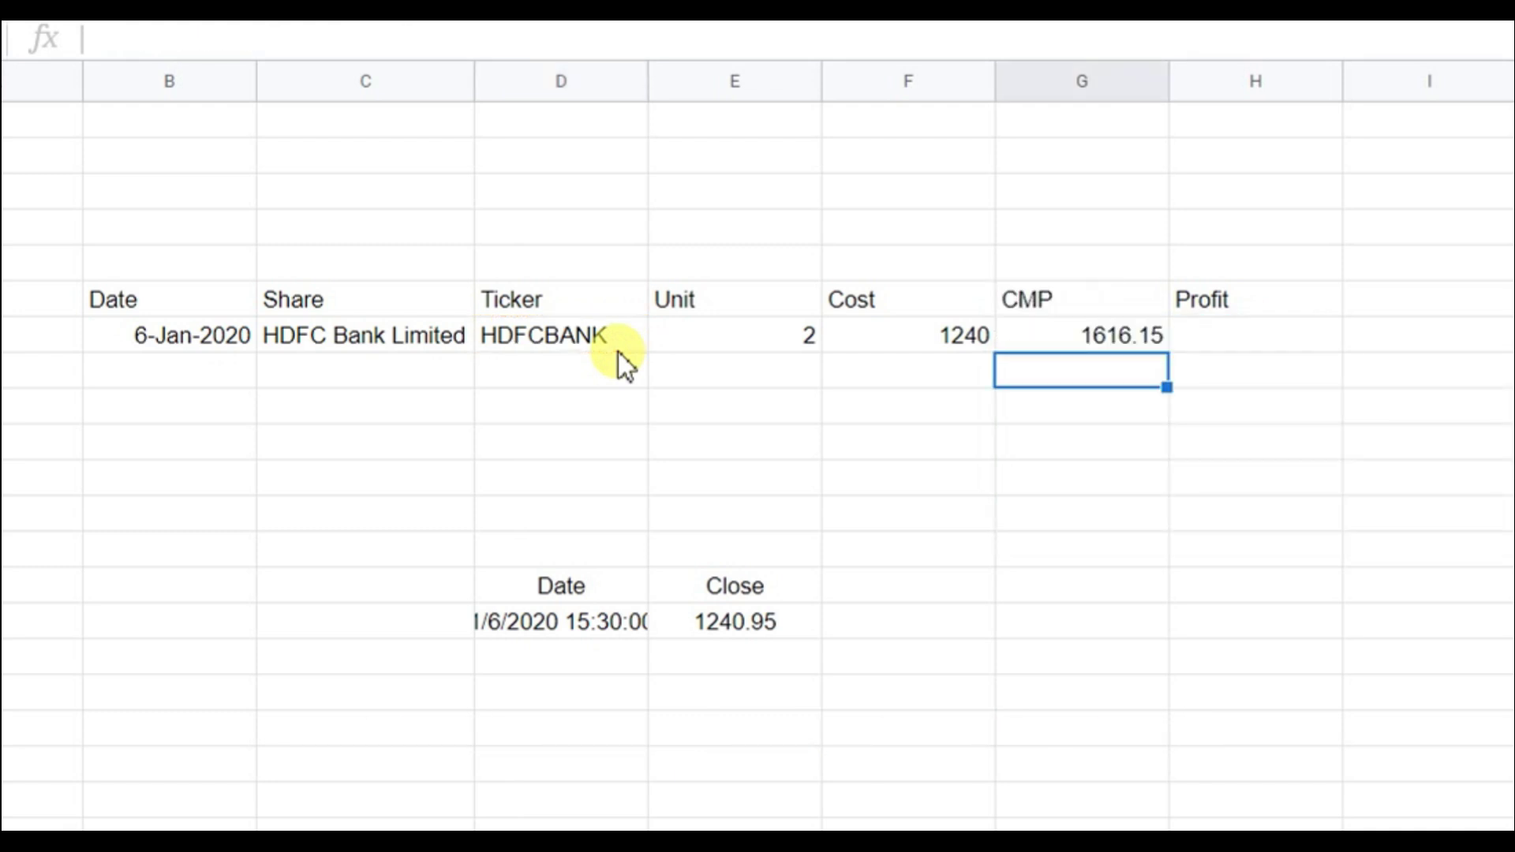
Calculate the total profit in cell H7 with the formula =(G7-F7)*E7
key(Up)
key(Right)
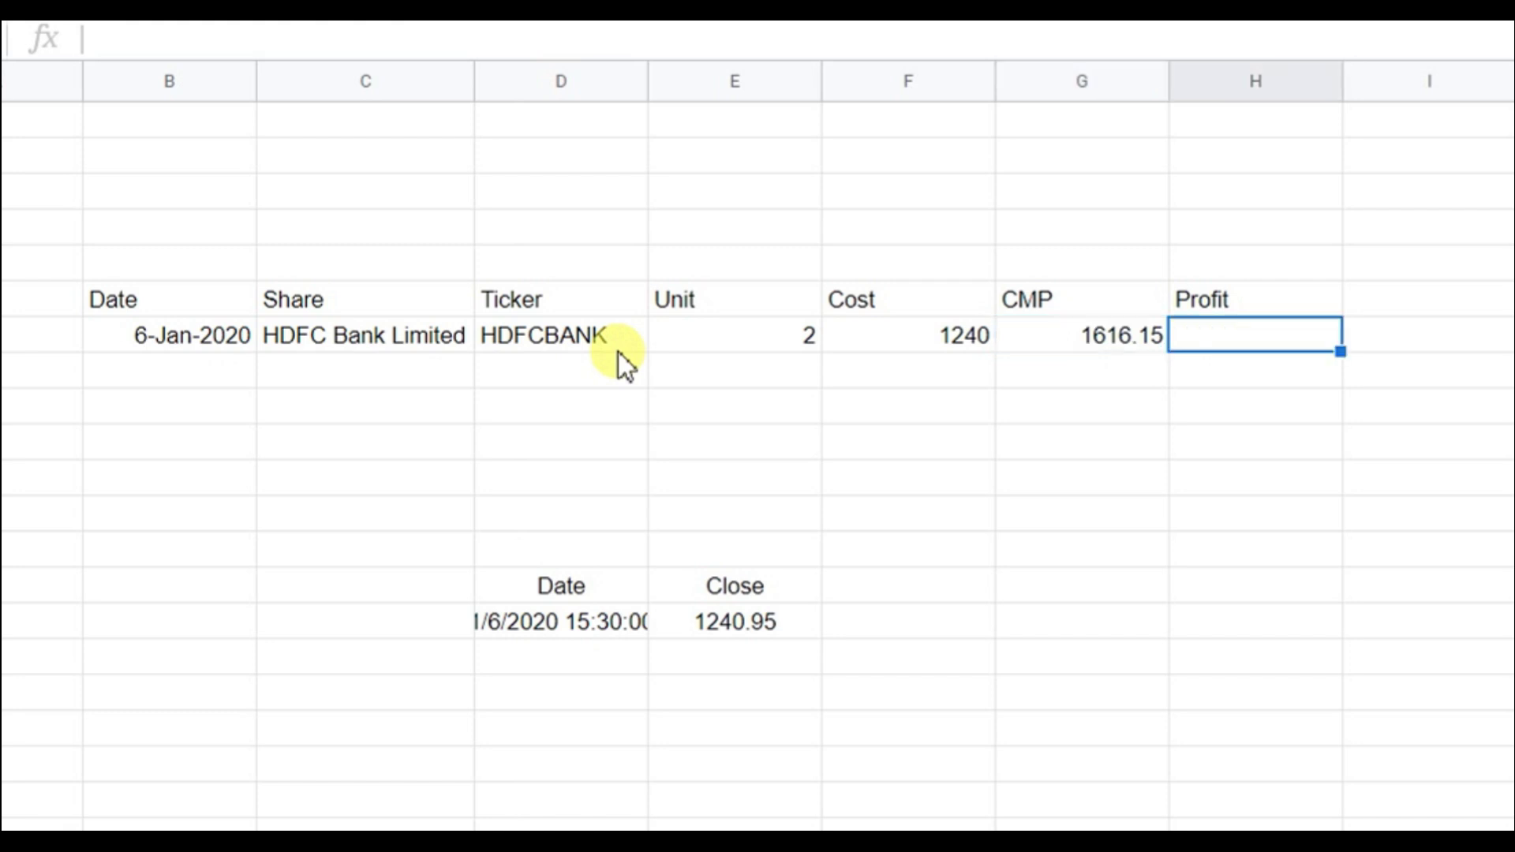
text(=)
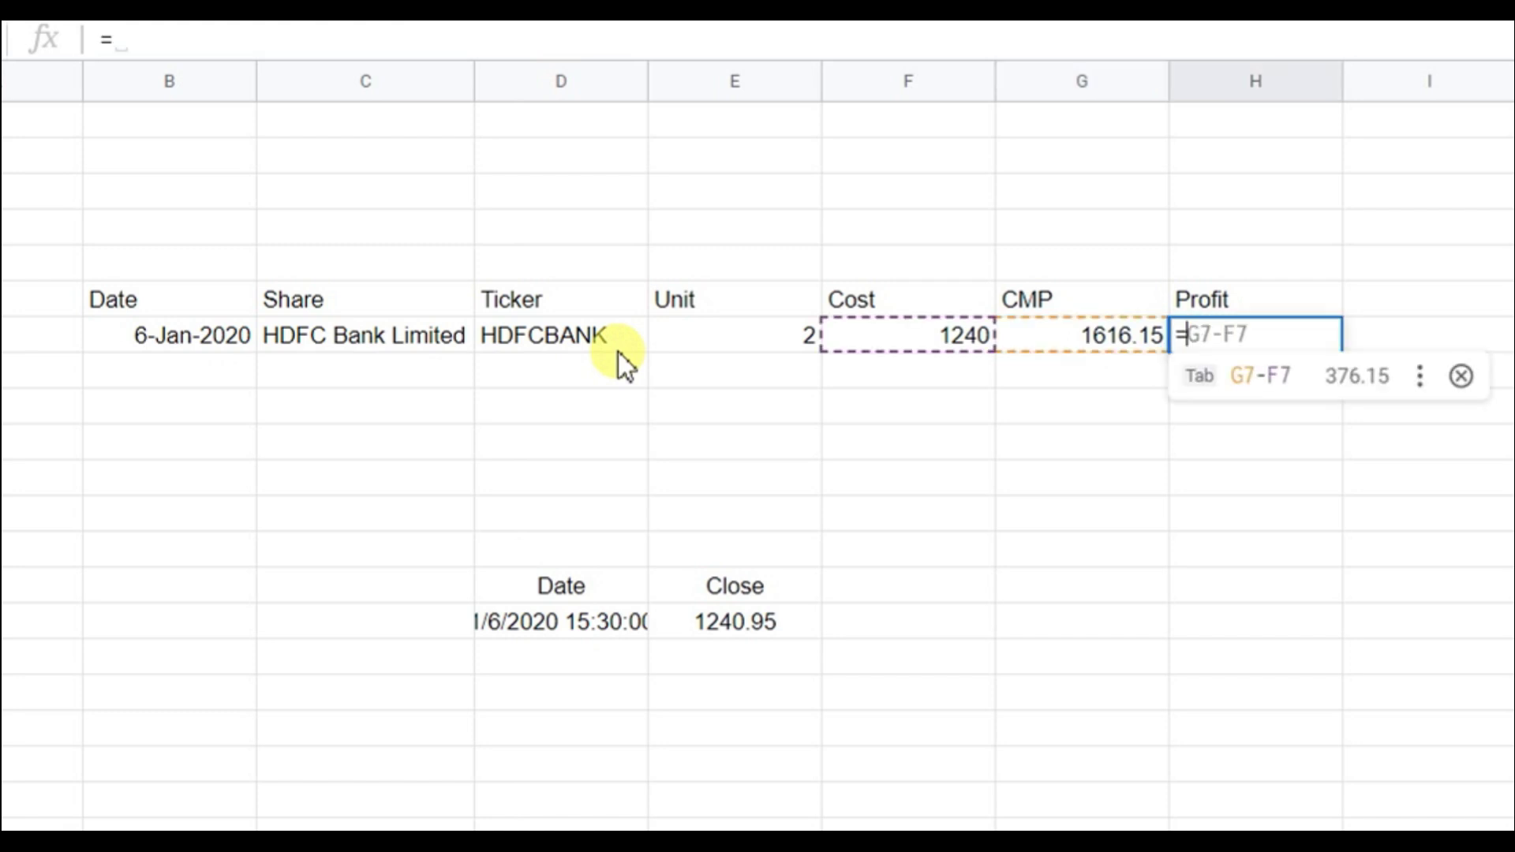
key(Left)
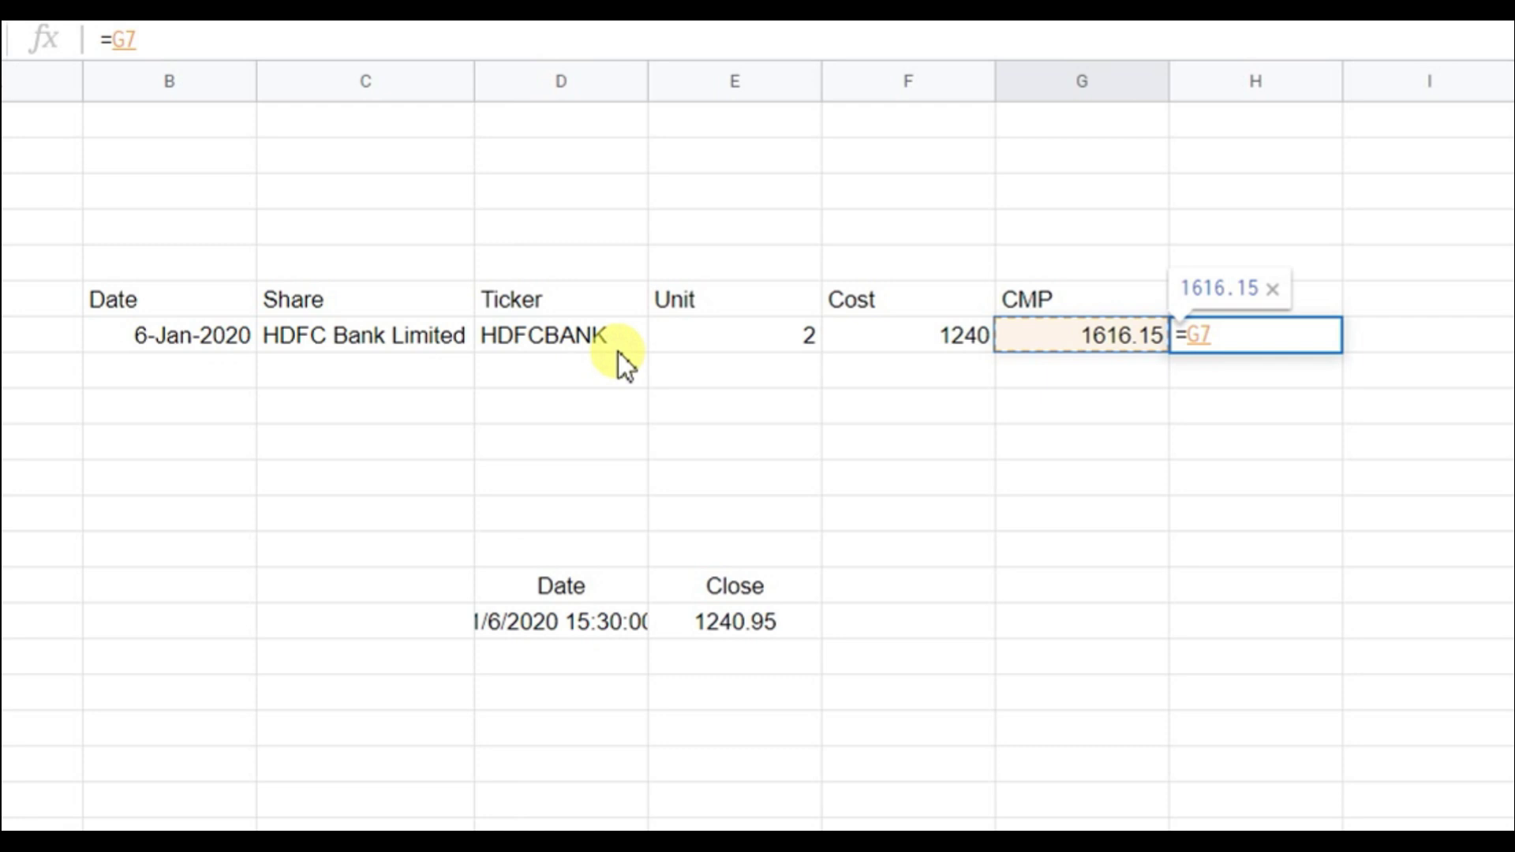
text(-)
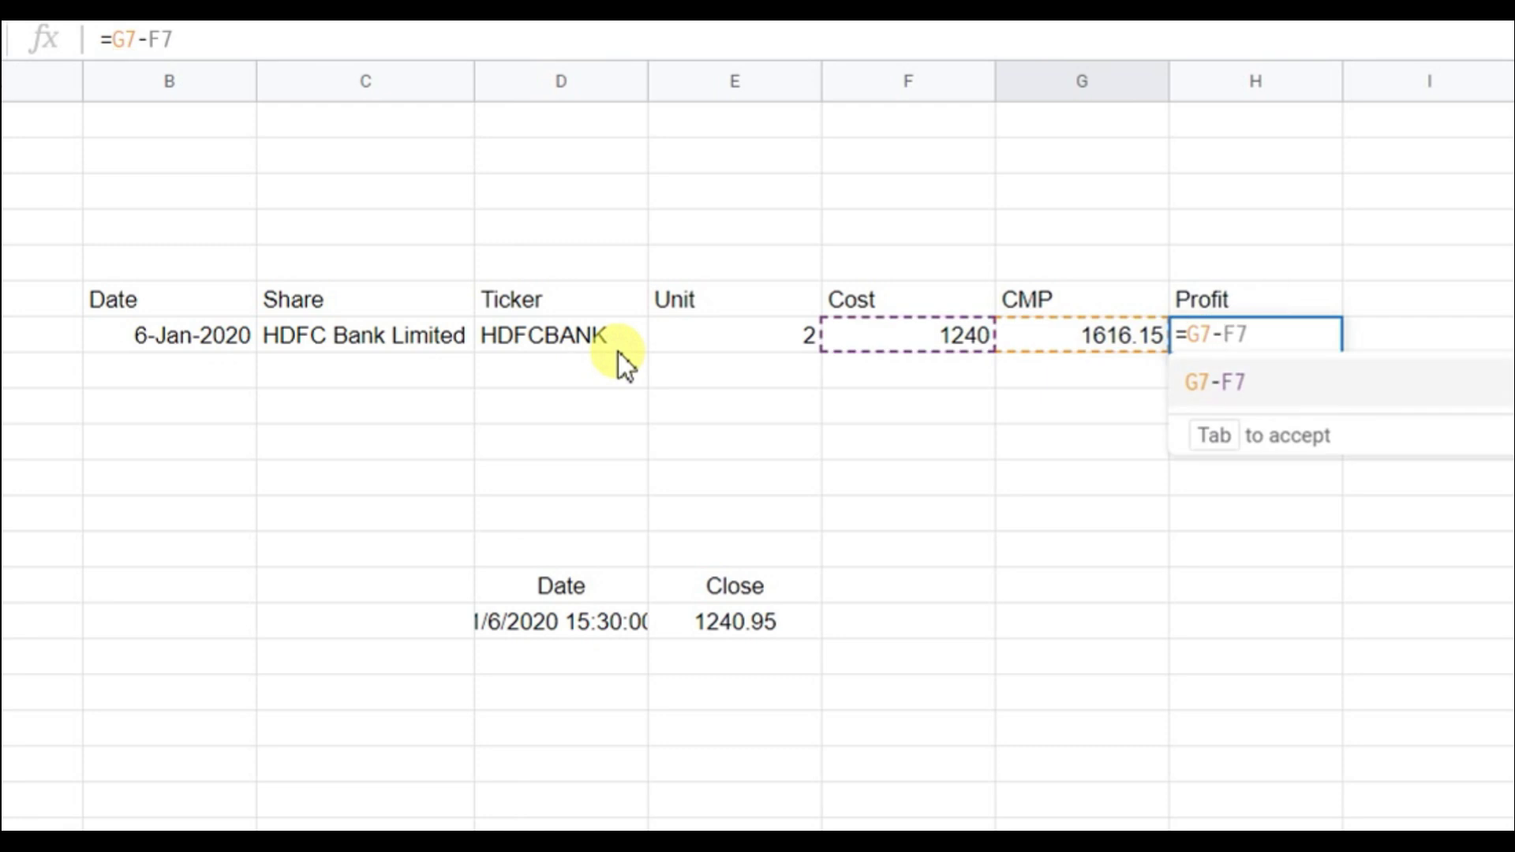
click(223, 44)
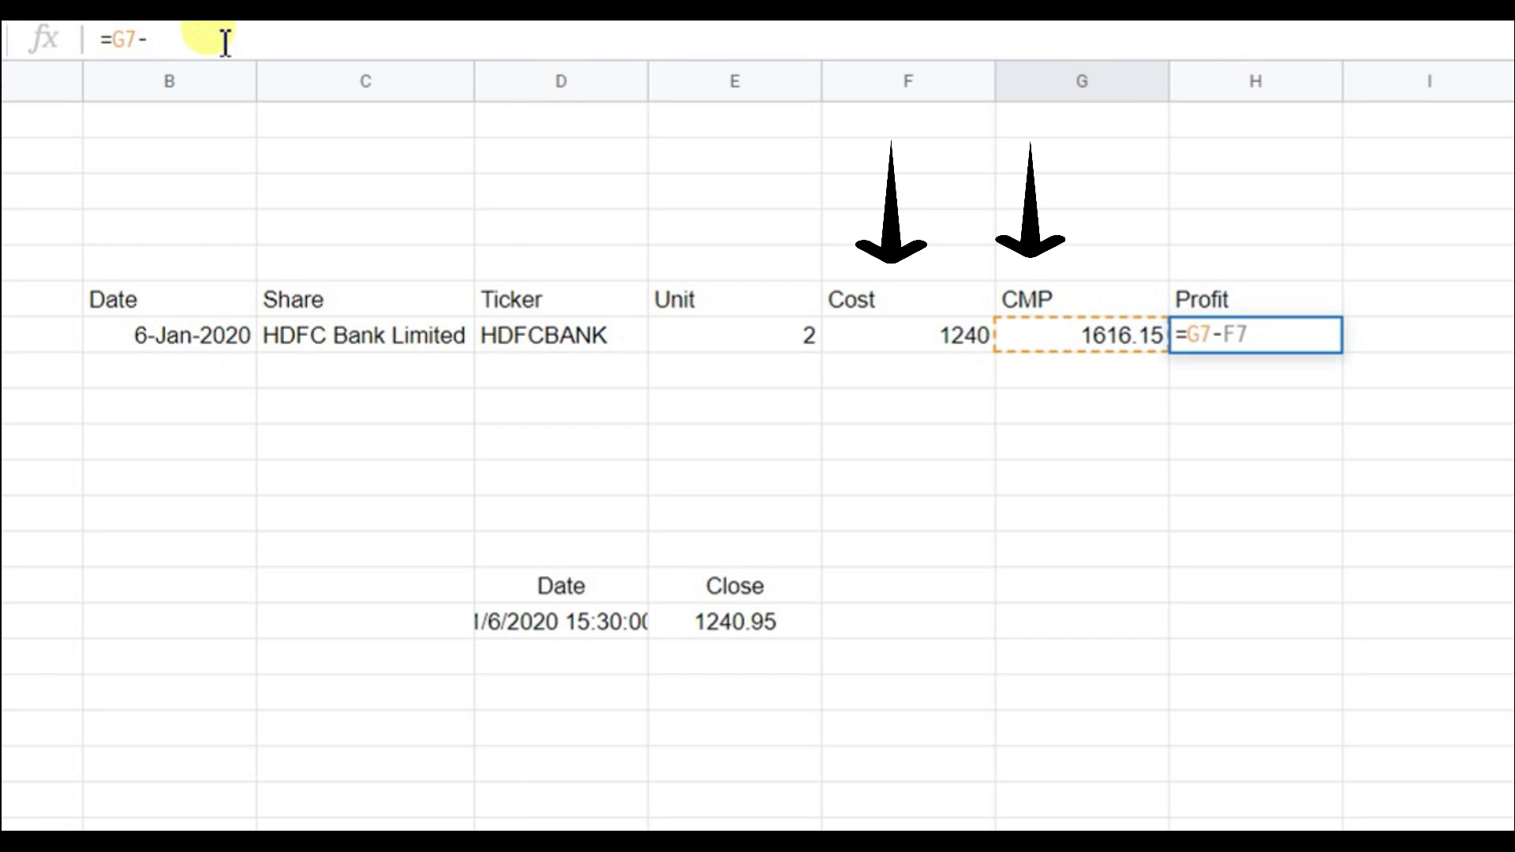
text(F7))
key(Left)
key(Left)
key(Left)
key(Left)
key(Left)
key(Left)
text(()
key(End)
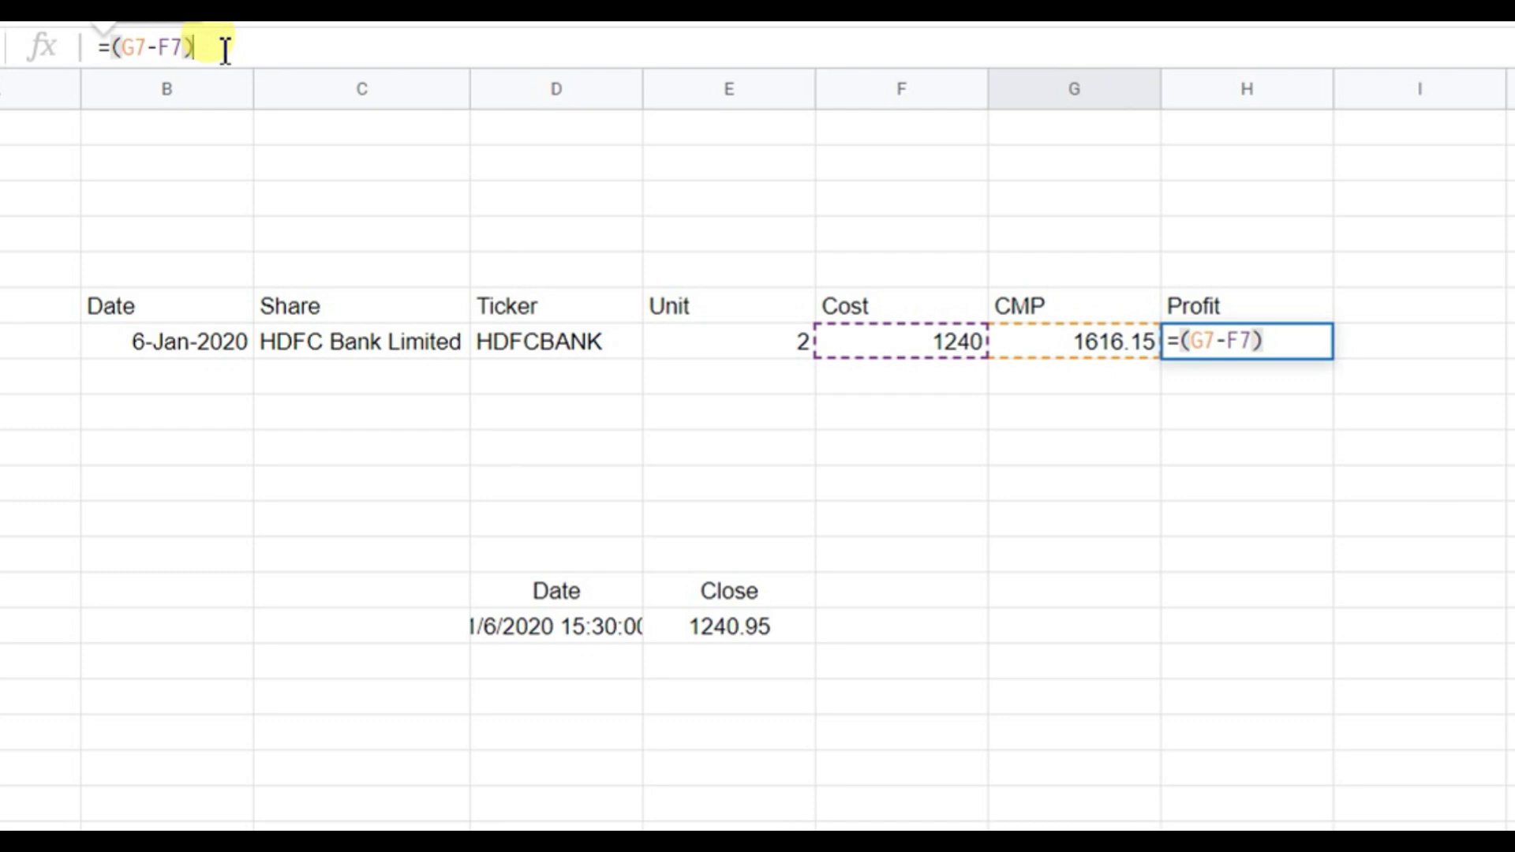
text(*)
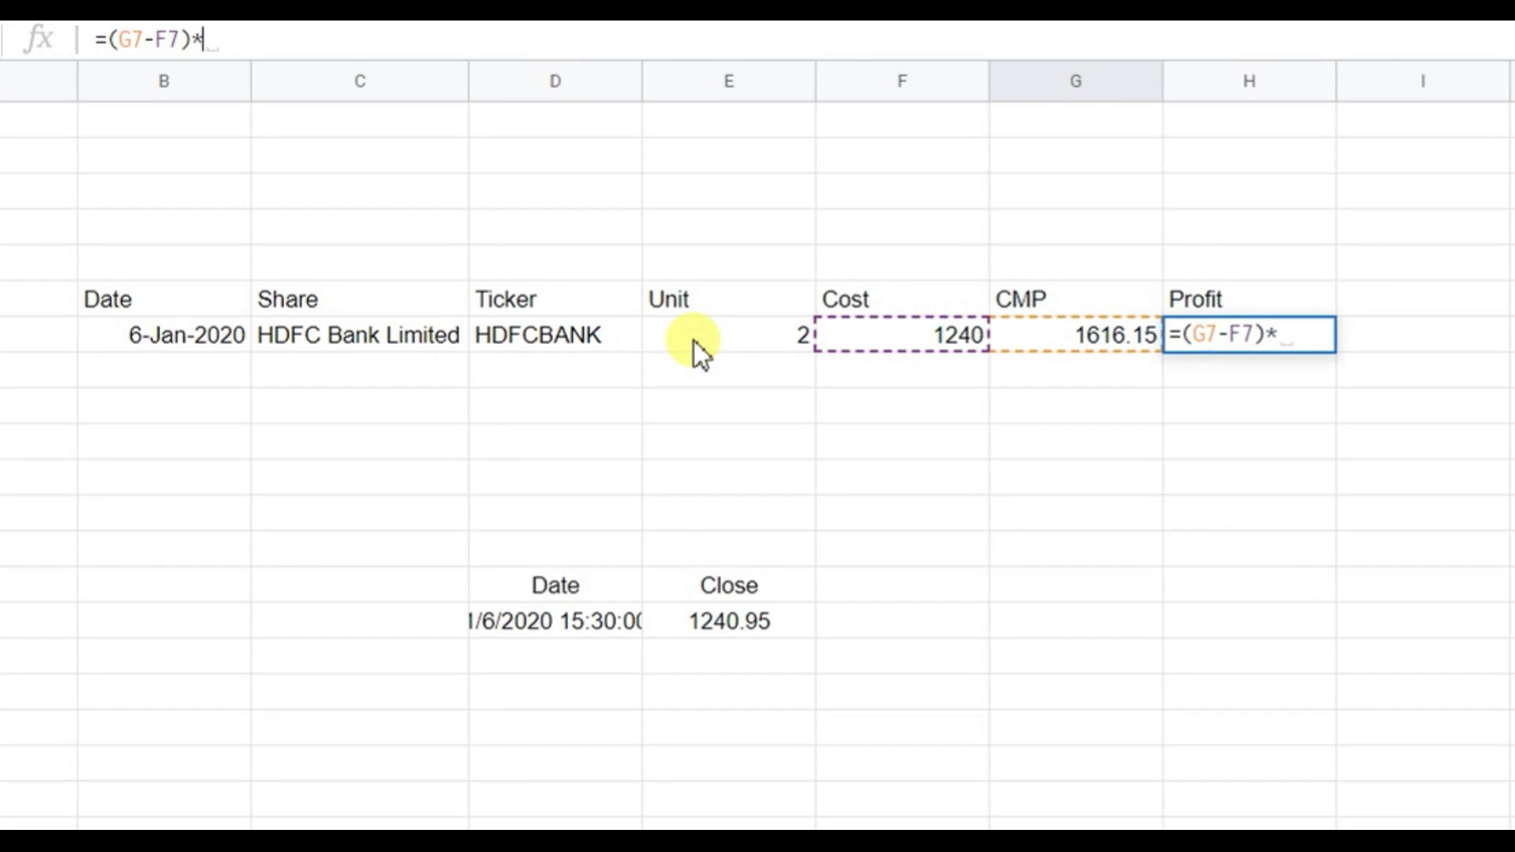
click(694, 339)
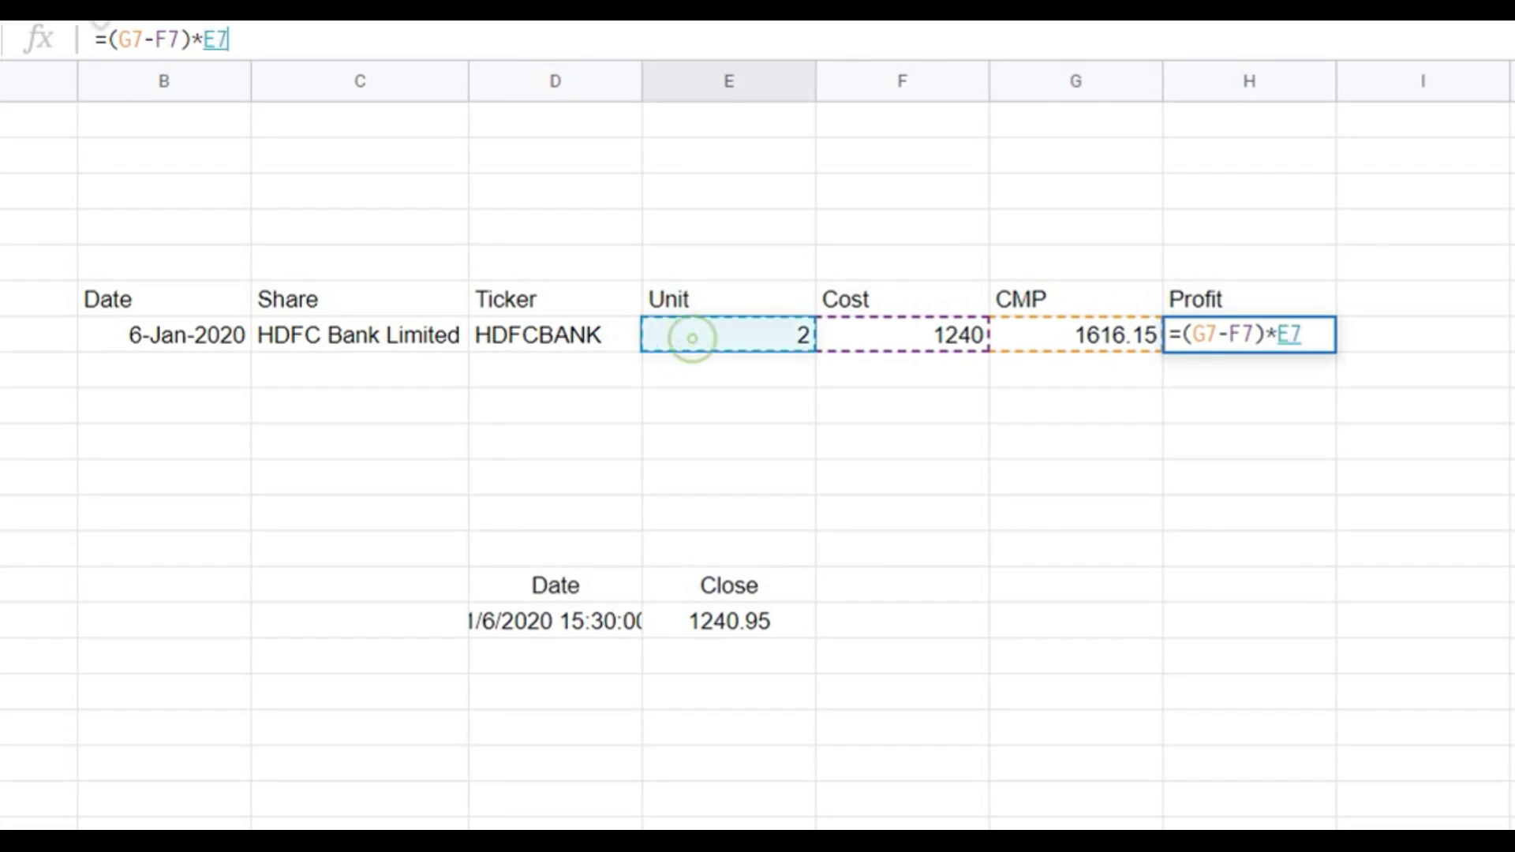
key(Return)
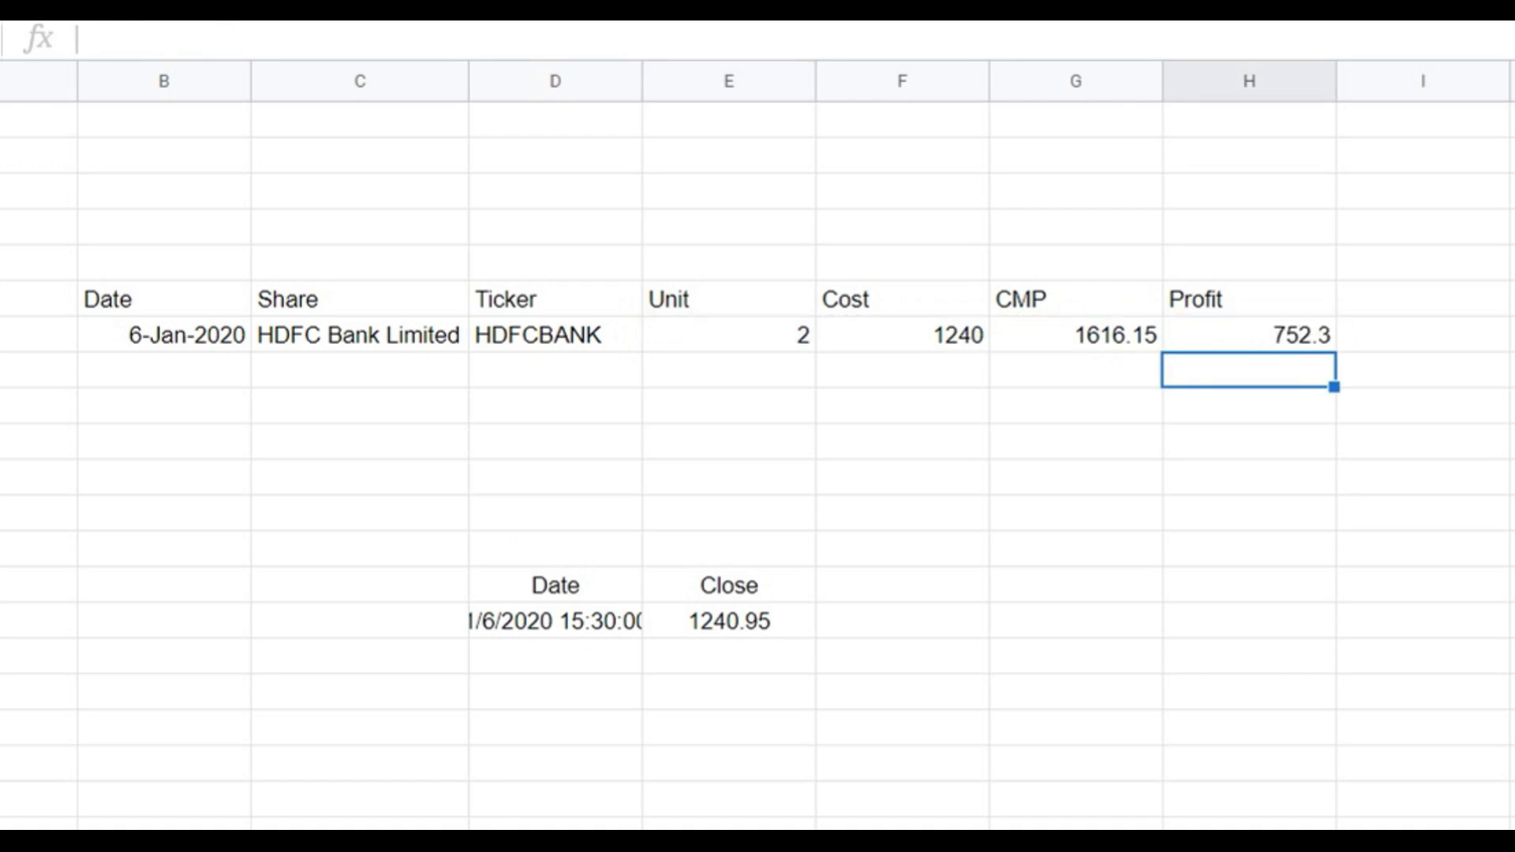
click(1321, 328)
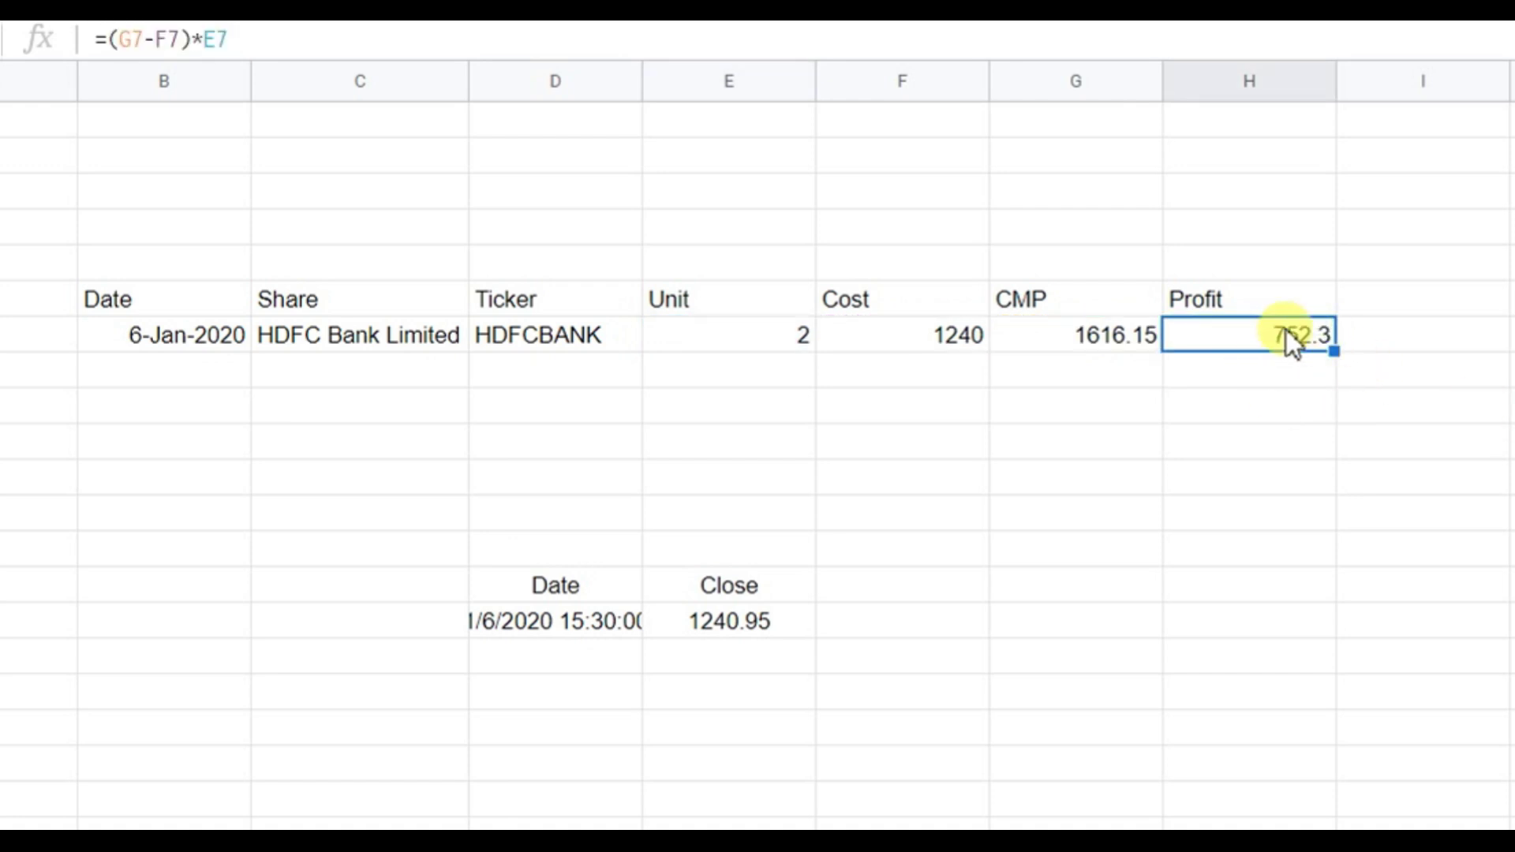
Format the header row B6:H6 with a black fill and white text
drag(217, 300, 426, 301)
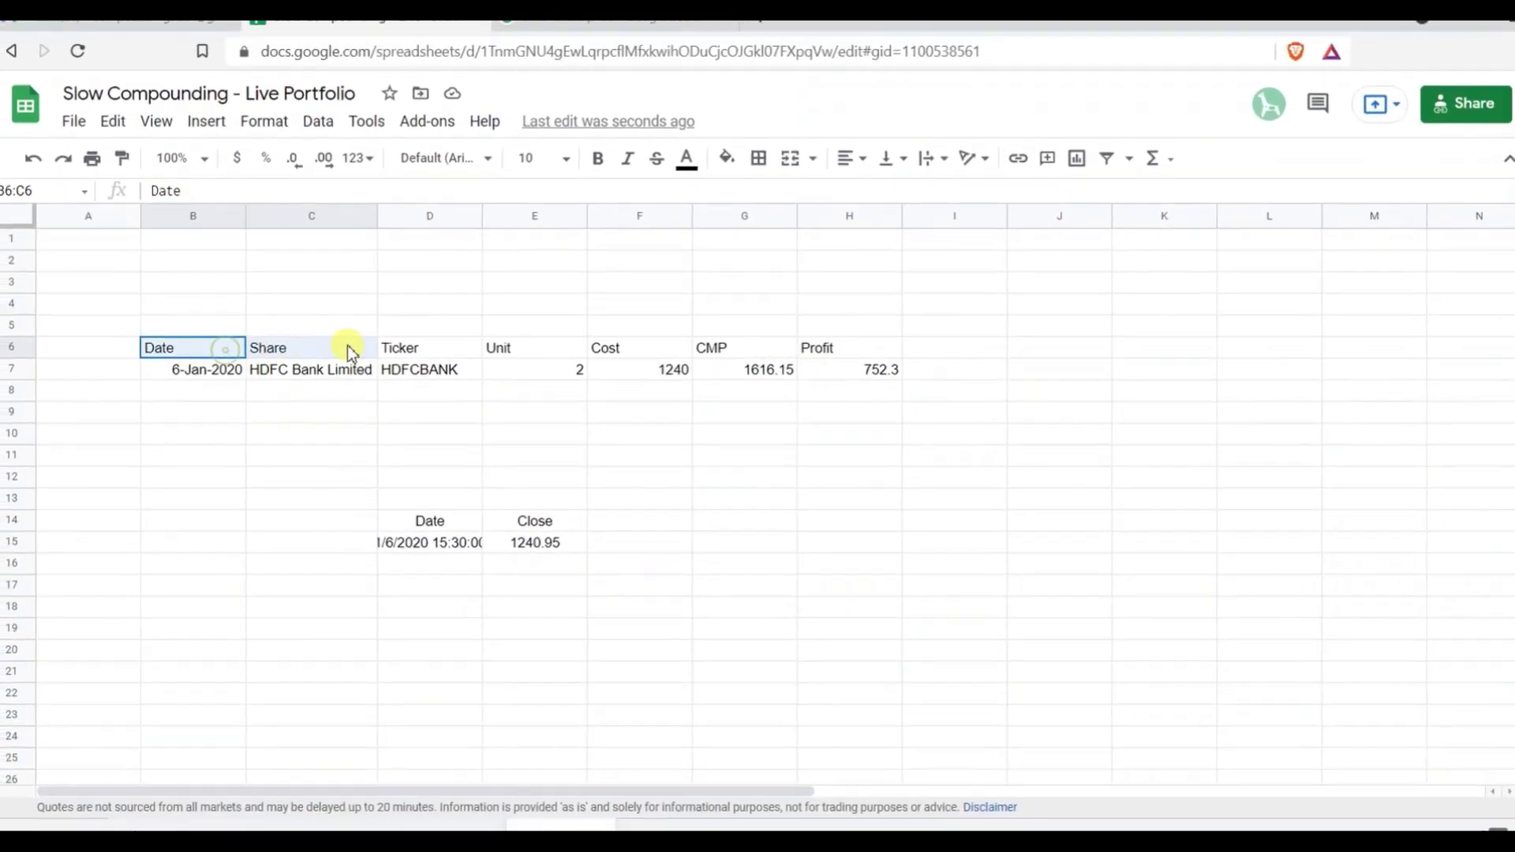
drag(350, 348, 846, 364)
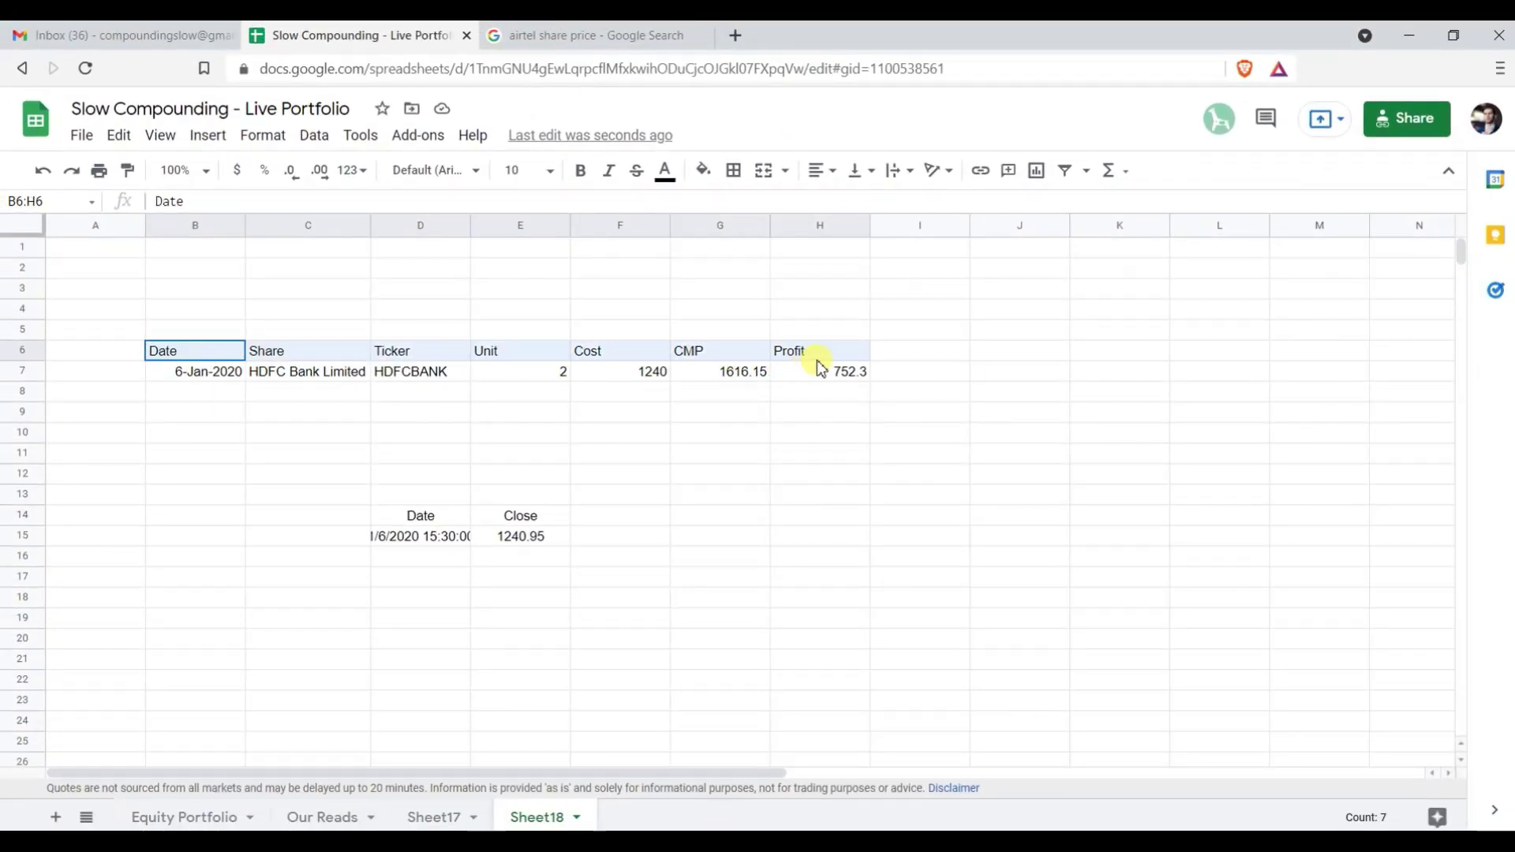
click(700, 171)
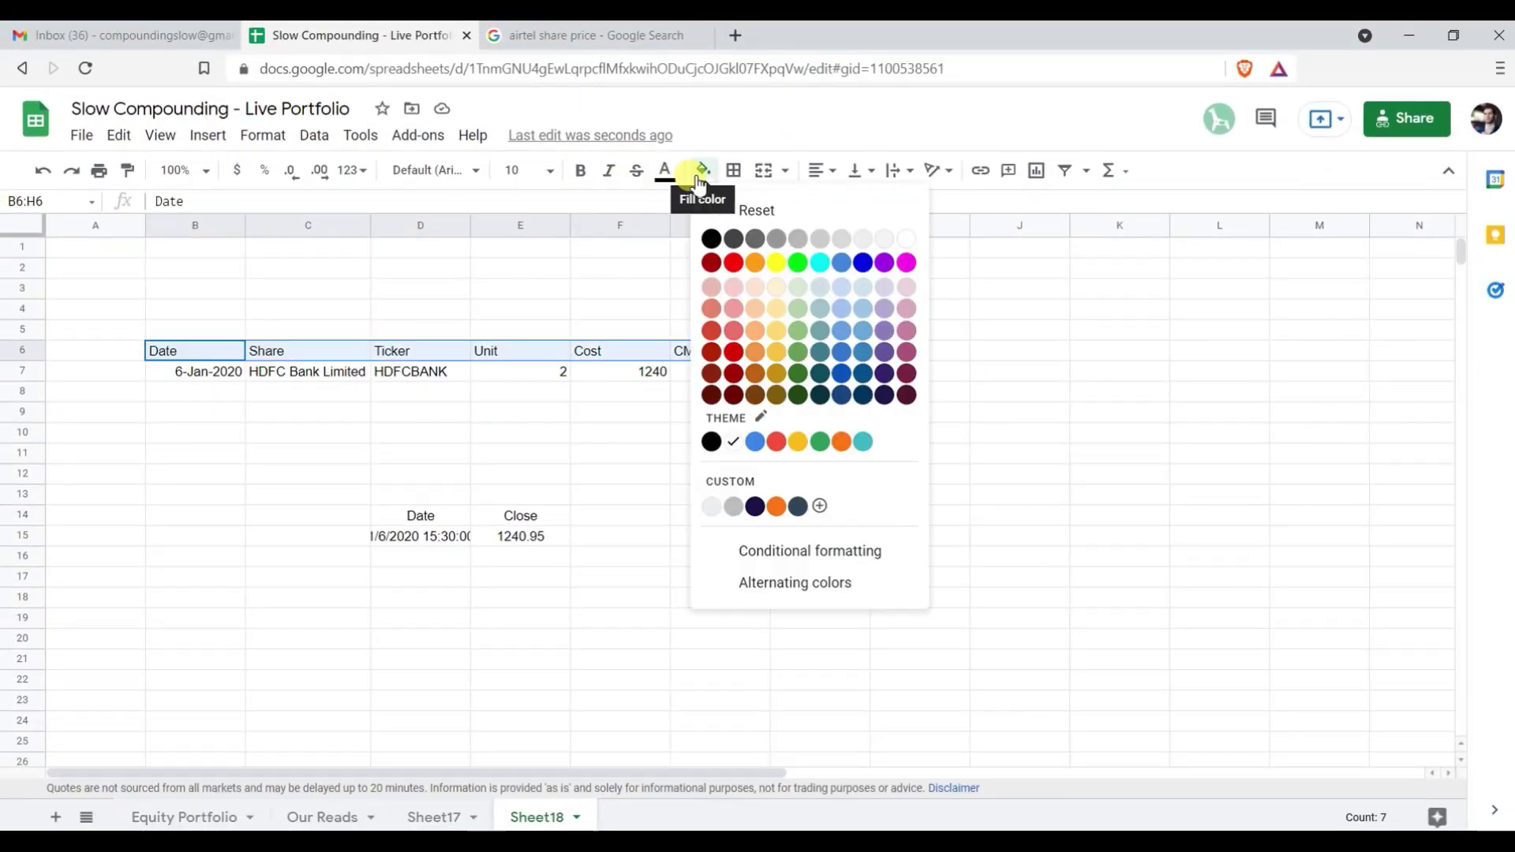
click(711, 238)
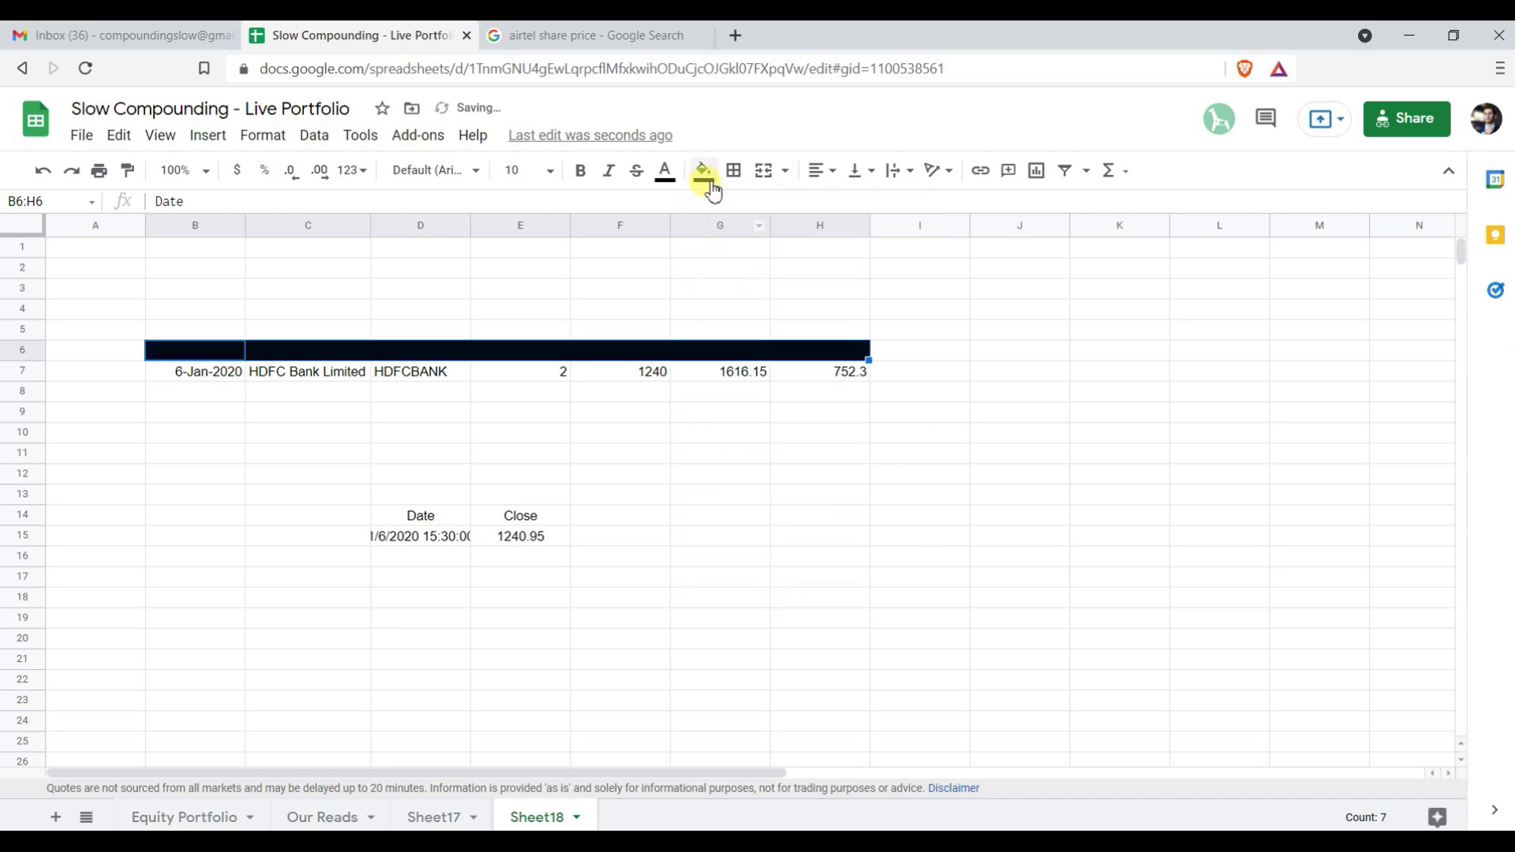
click(666, 170)
click(864, 240)
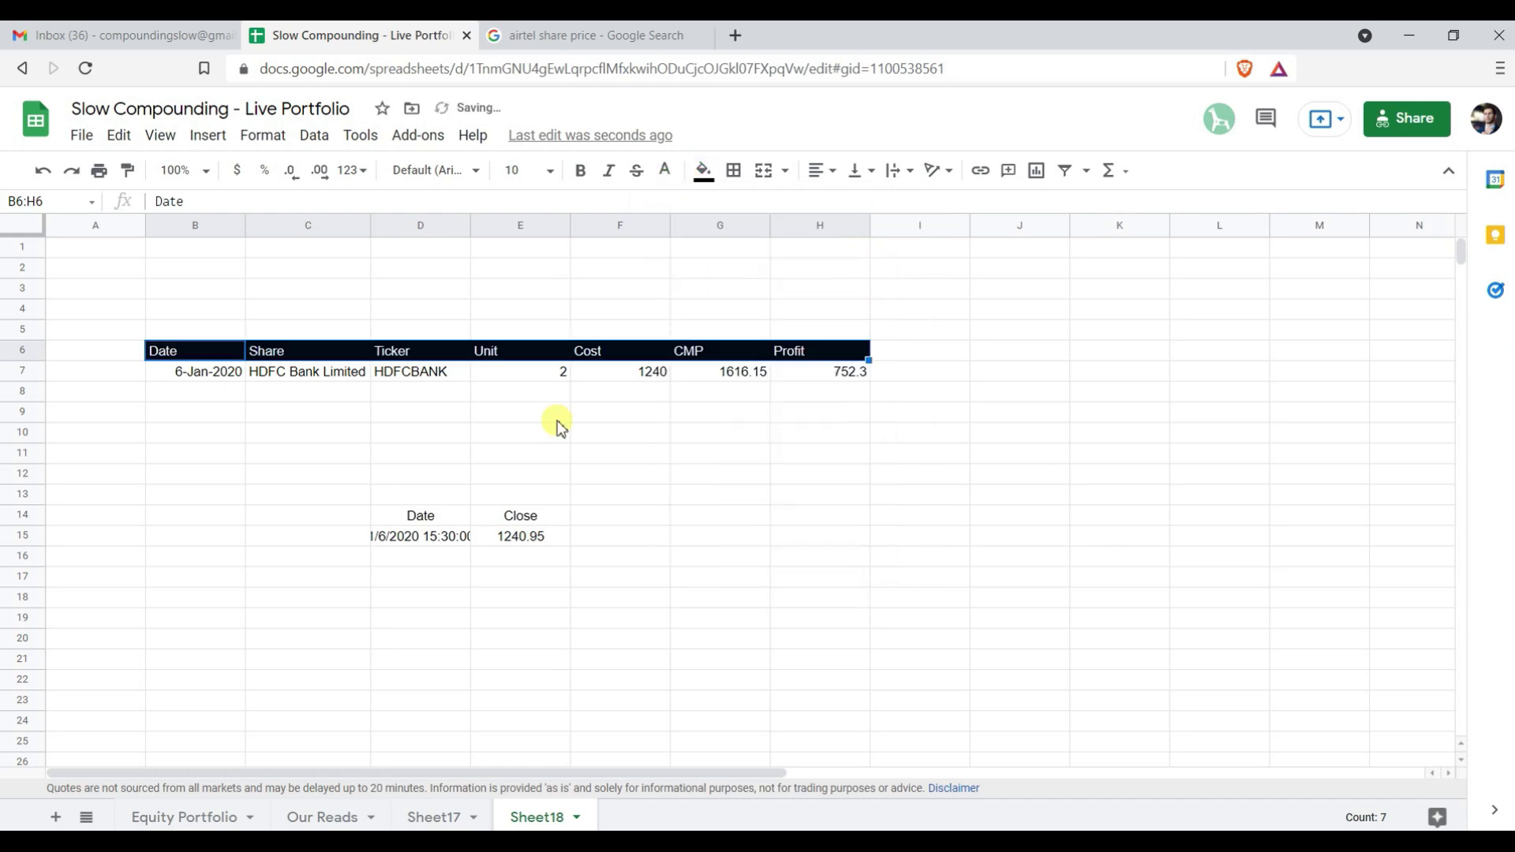
Clear the historical price lookup below the table by deleting the contents of C13:F16
drag(367, 494, 582, 549)
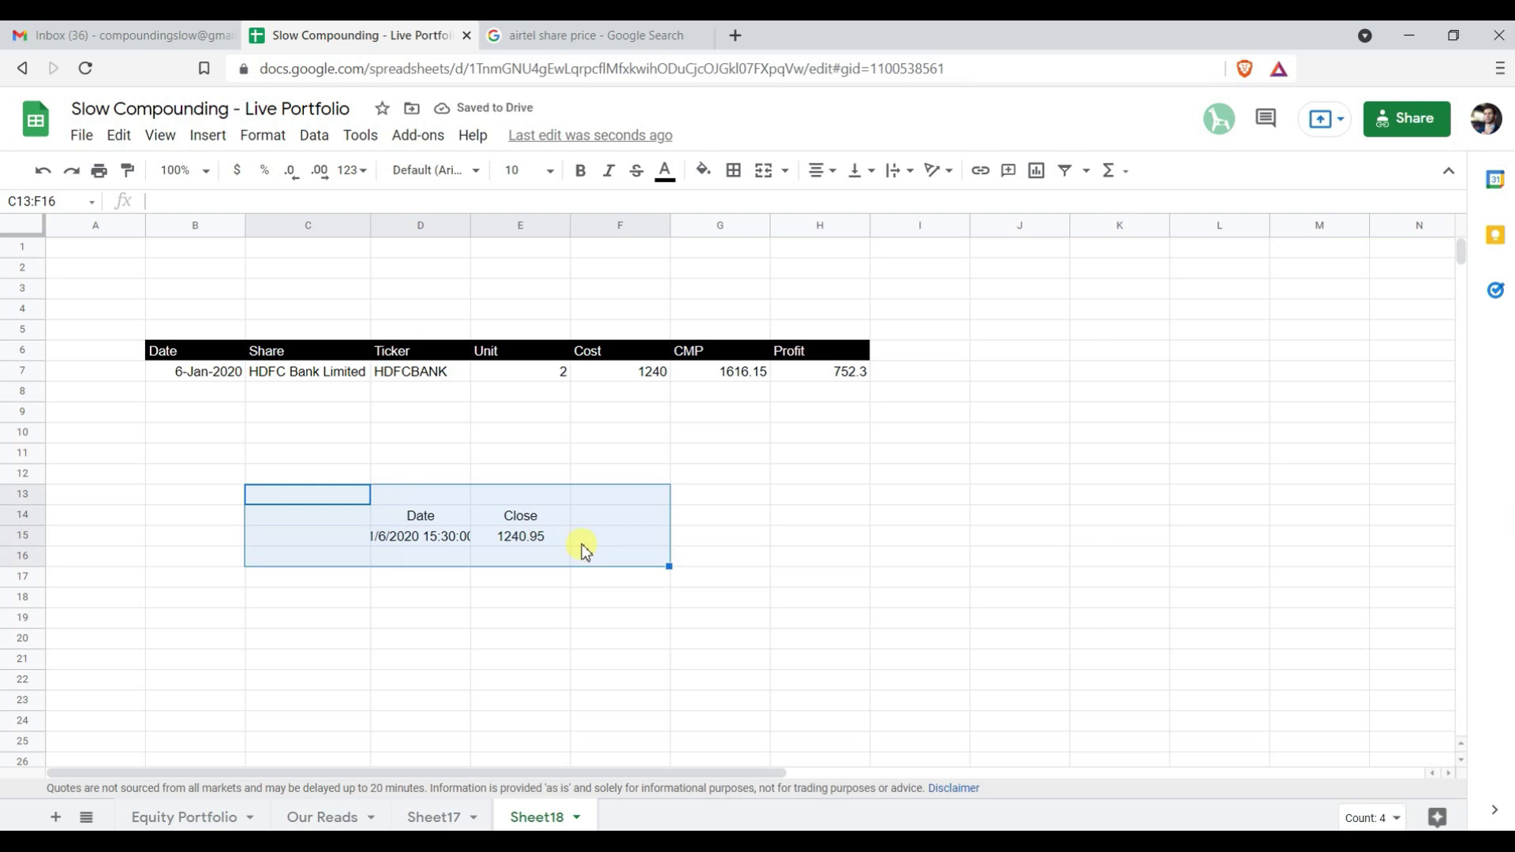
key(Delete)
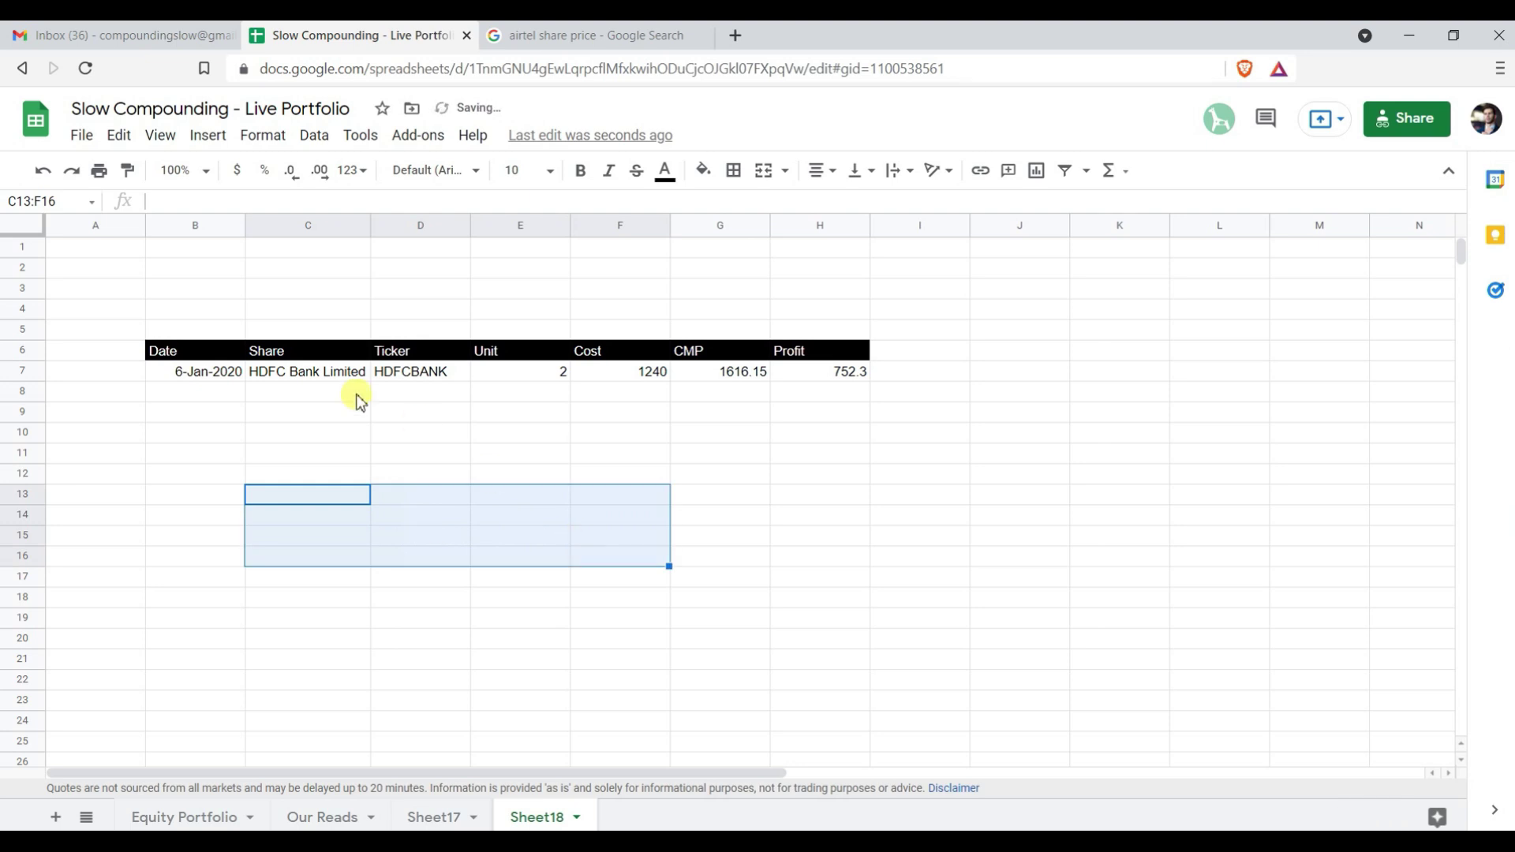
Enter 18-May-2021 as the second transaction's date in cell B8
click(210, 398)
text(18-M)
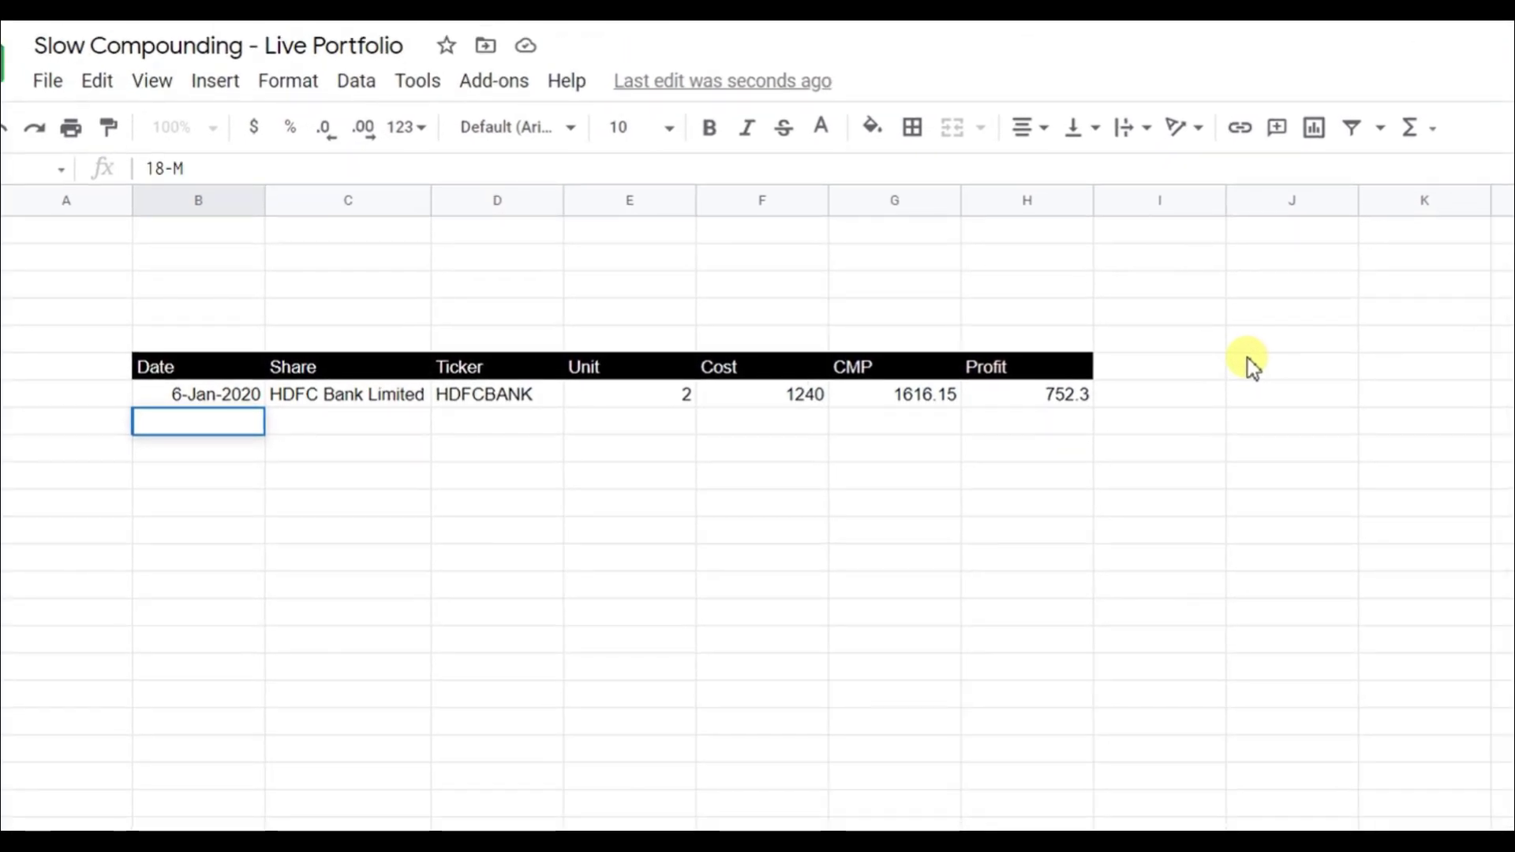
text(ay-2021)
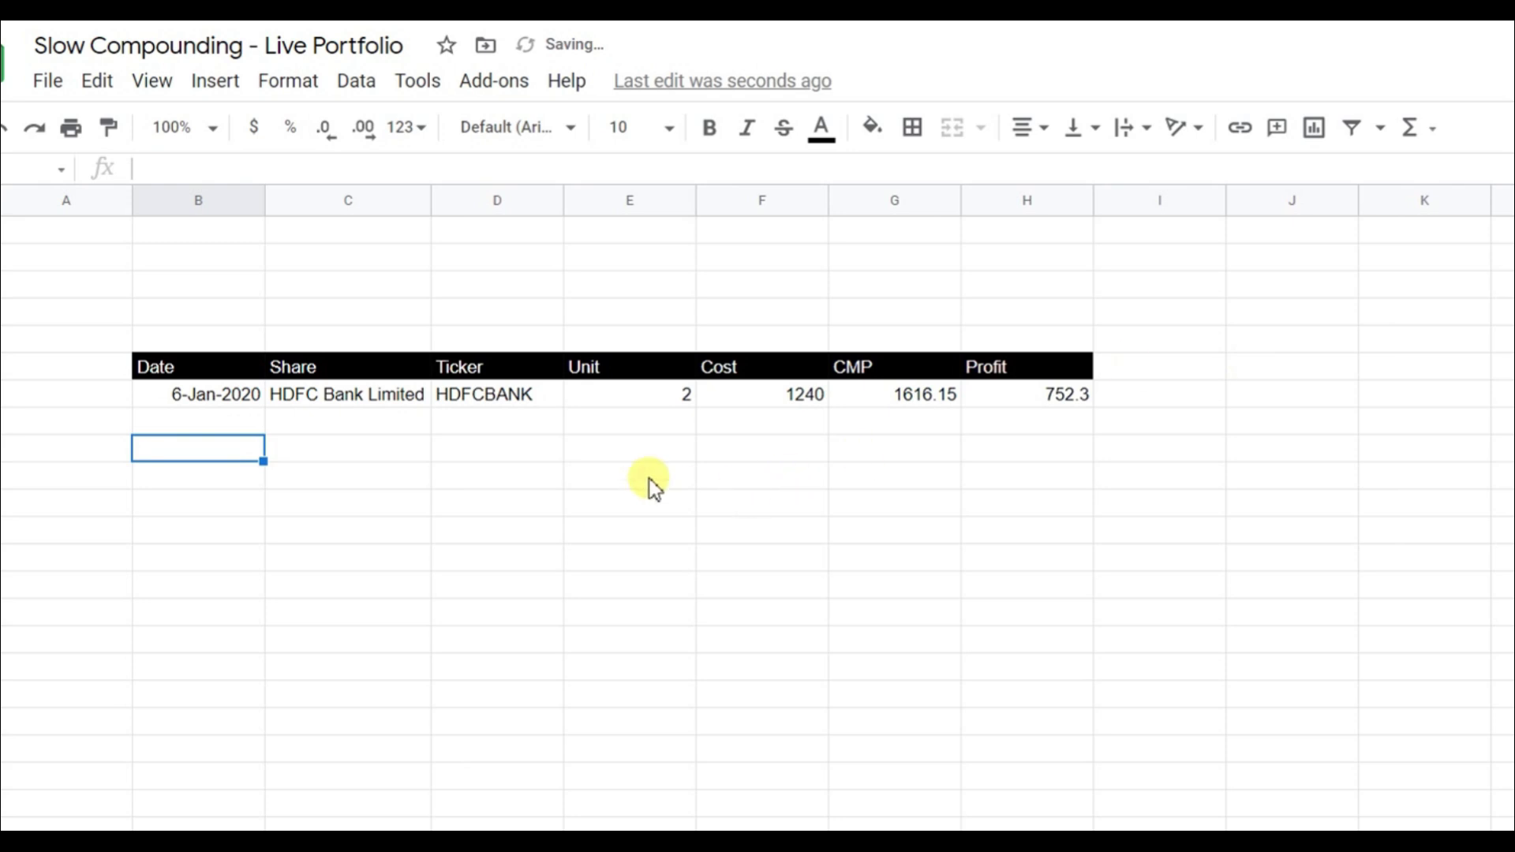
Set the text colour of the range B8:H15 below the first transaction to black
drag(159, 414, 988, 628)
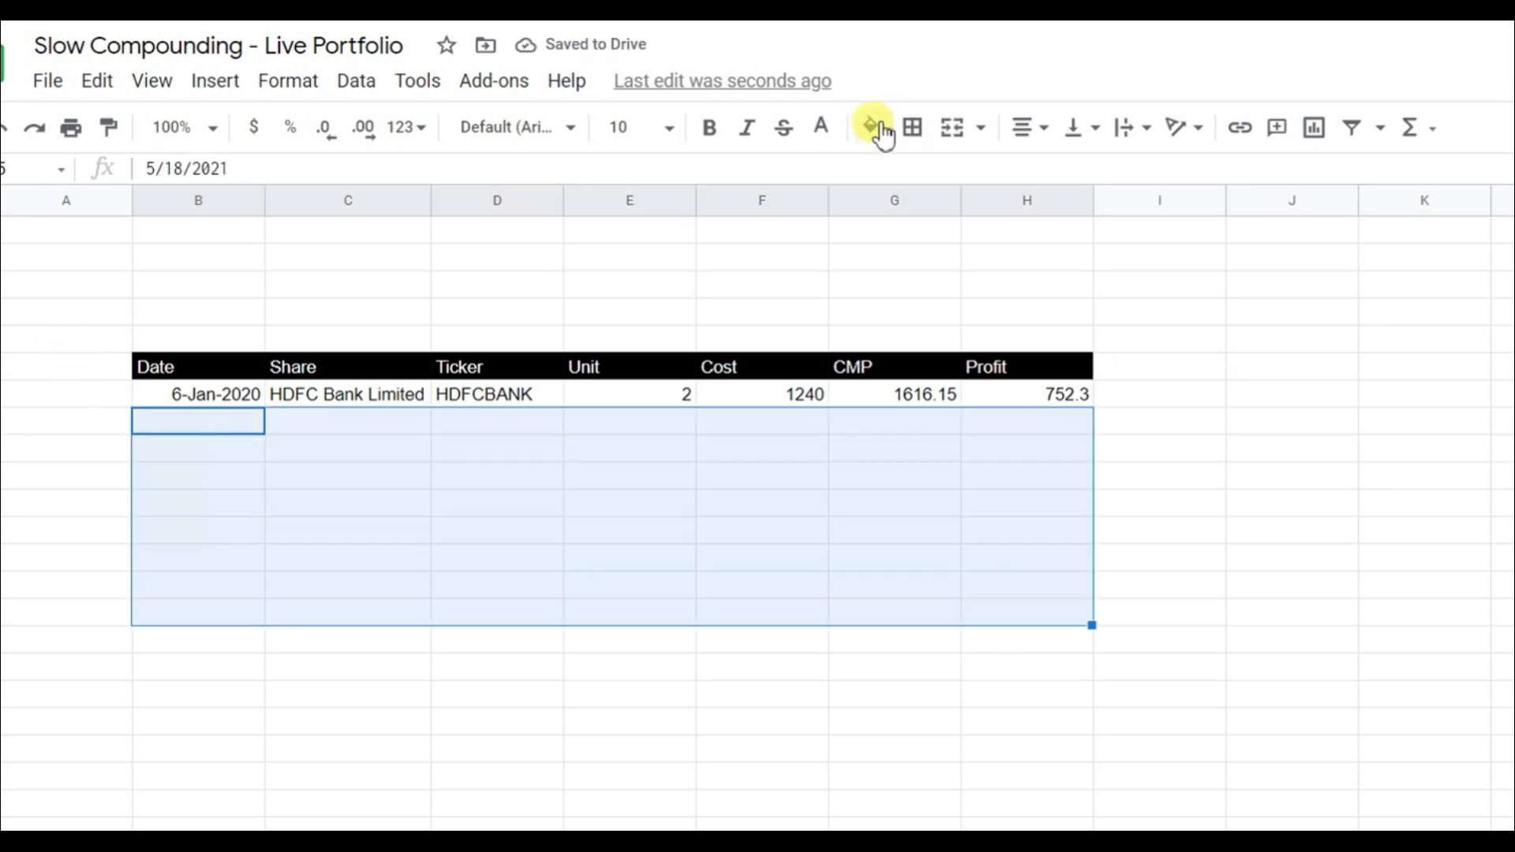
click(839, 141)
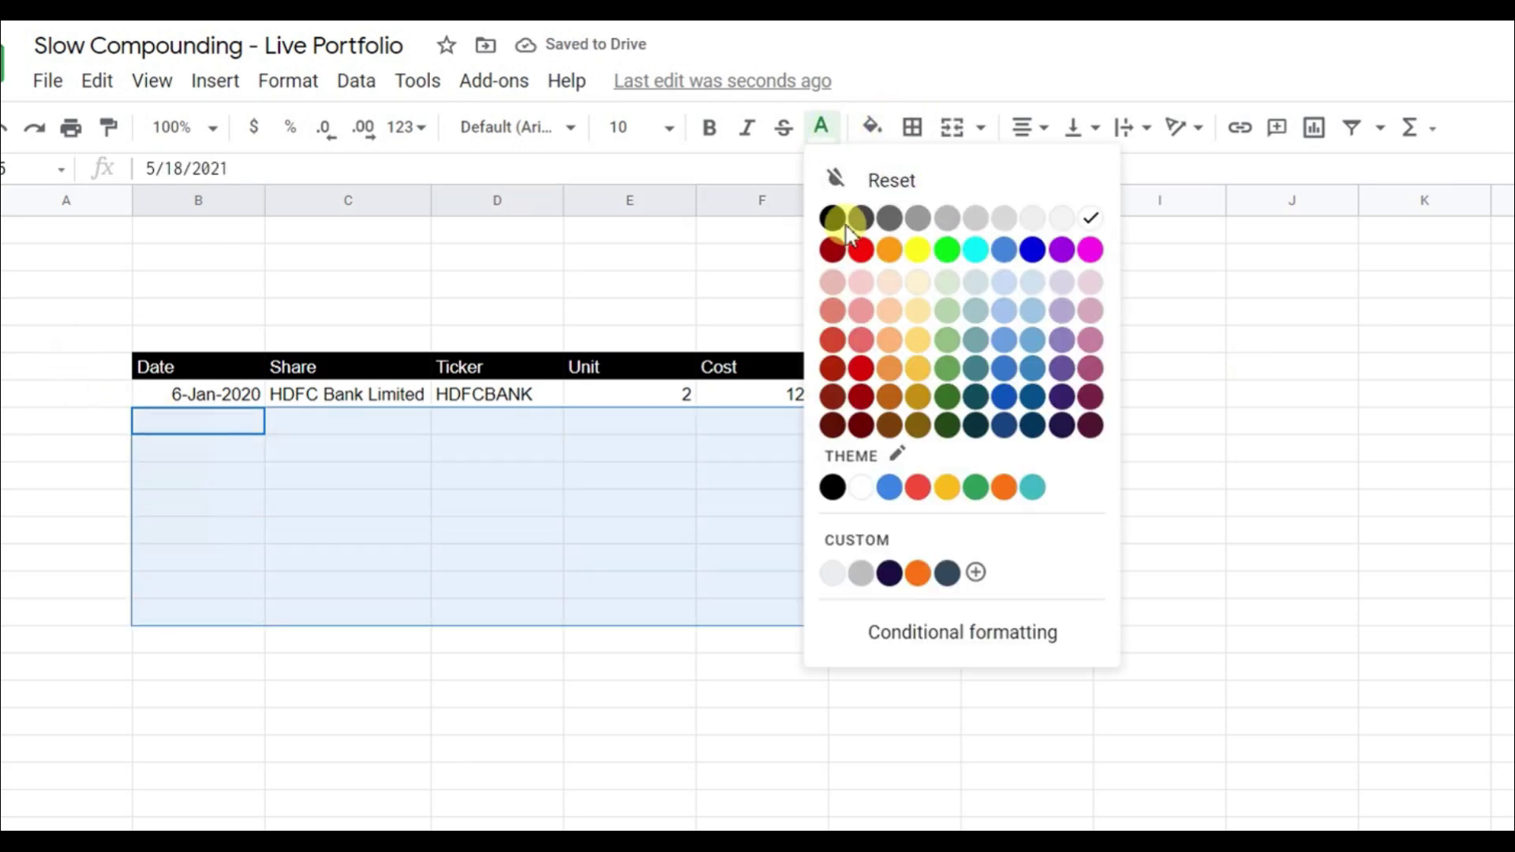
click(829, 216)
click(281, 480)
click(235, 427)
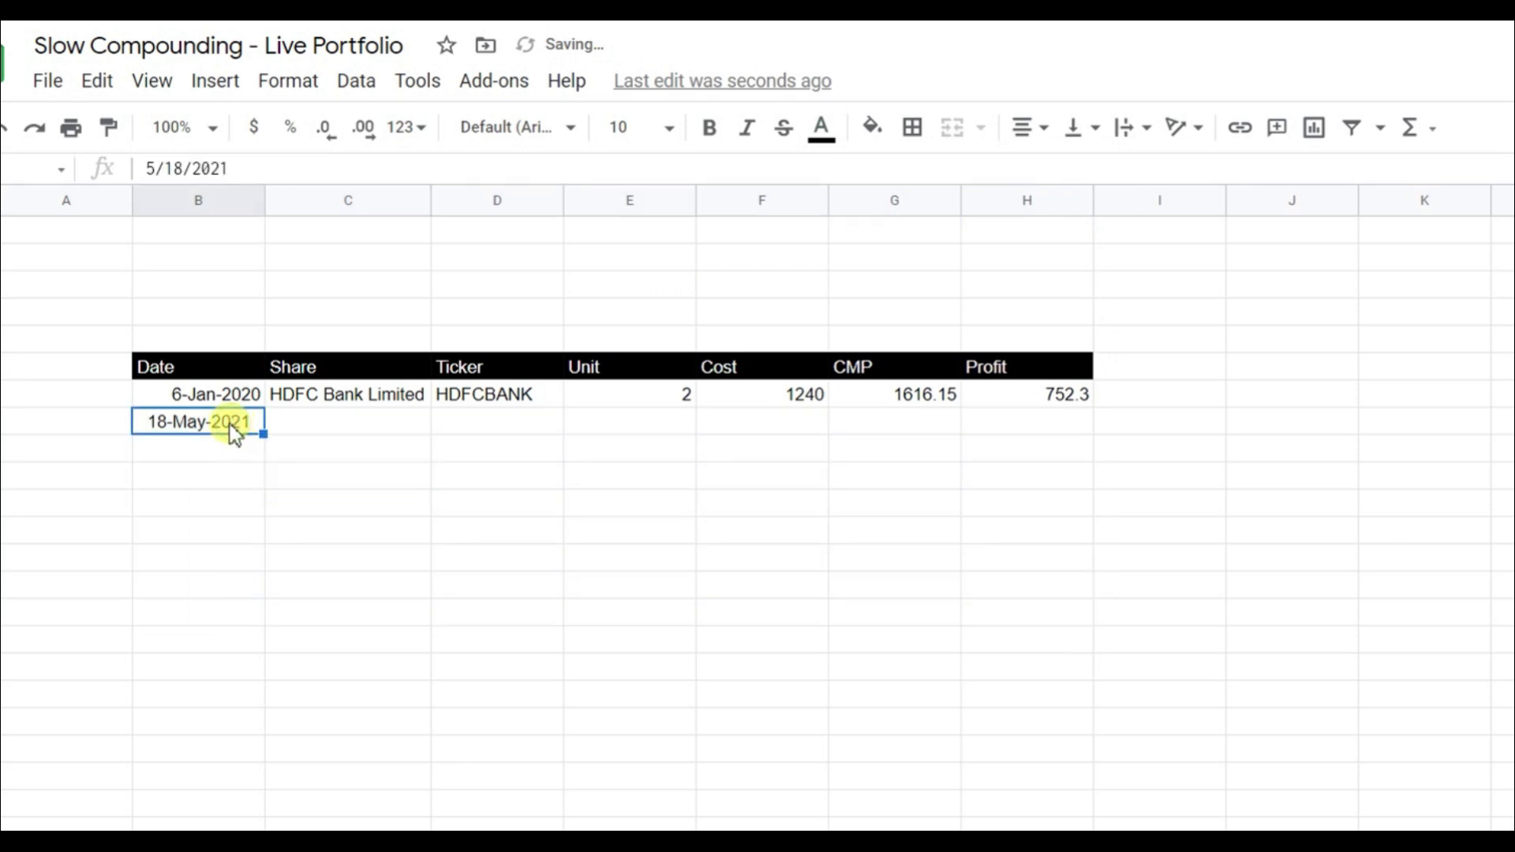
Enter ITC as the share in cell C8 and as the ticker in cell D8
click(325, 428)
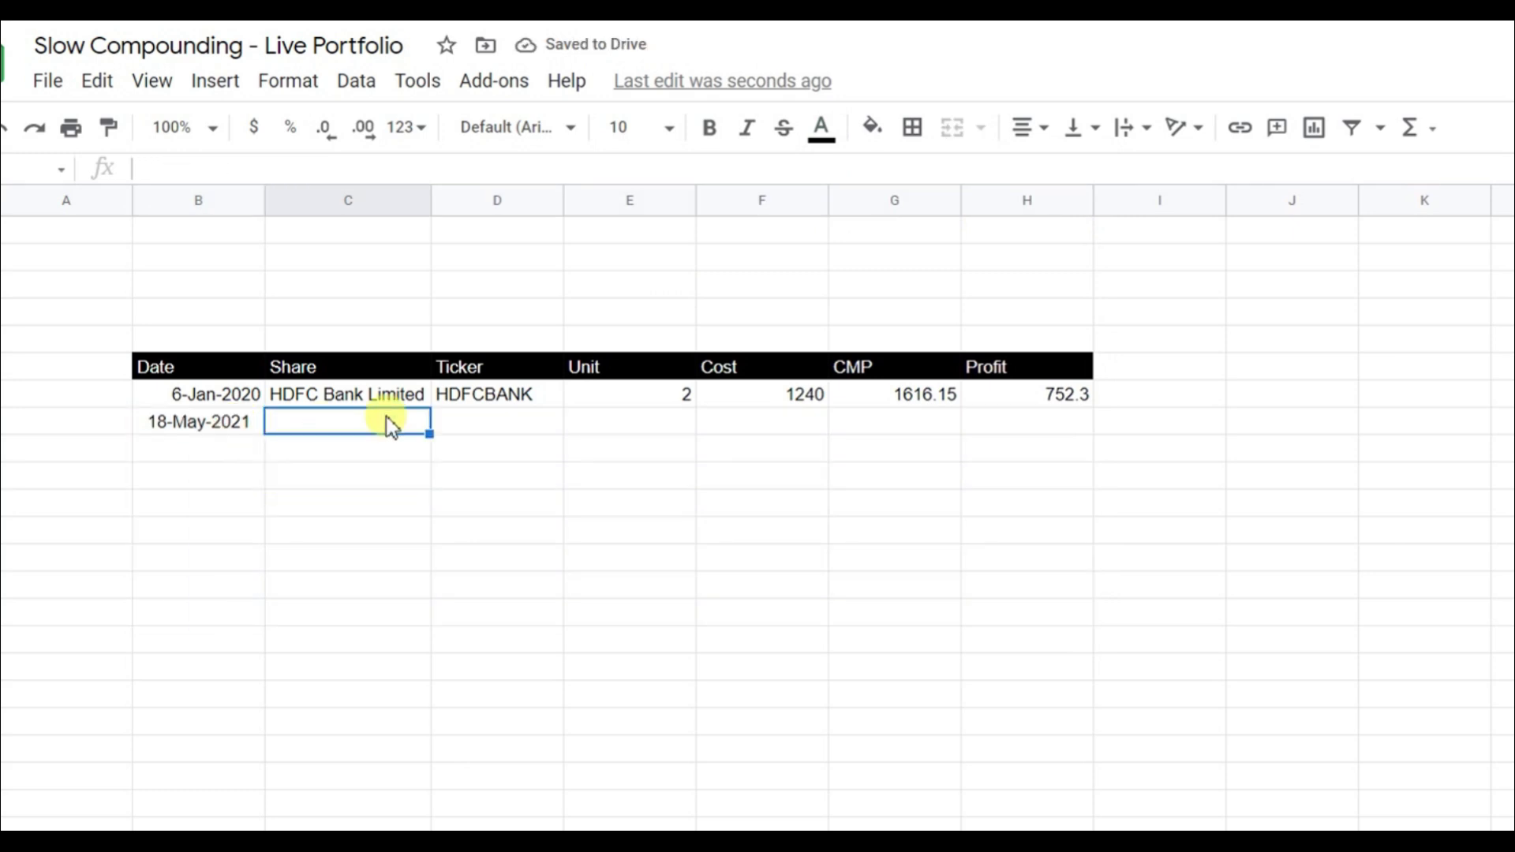
text(ITC)
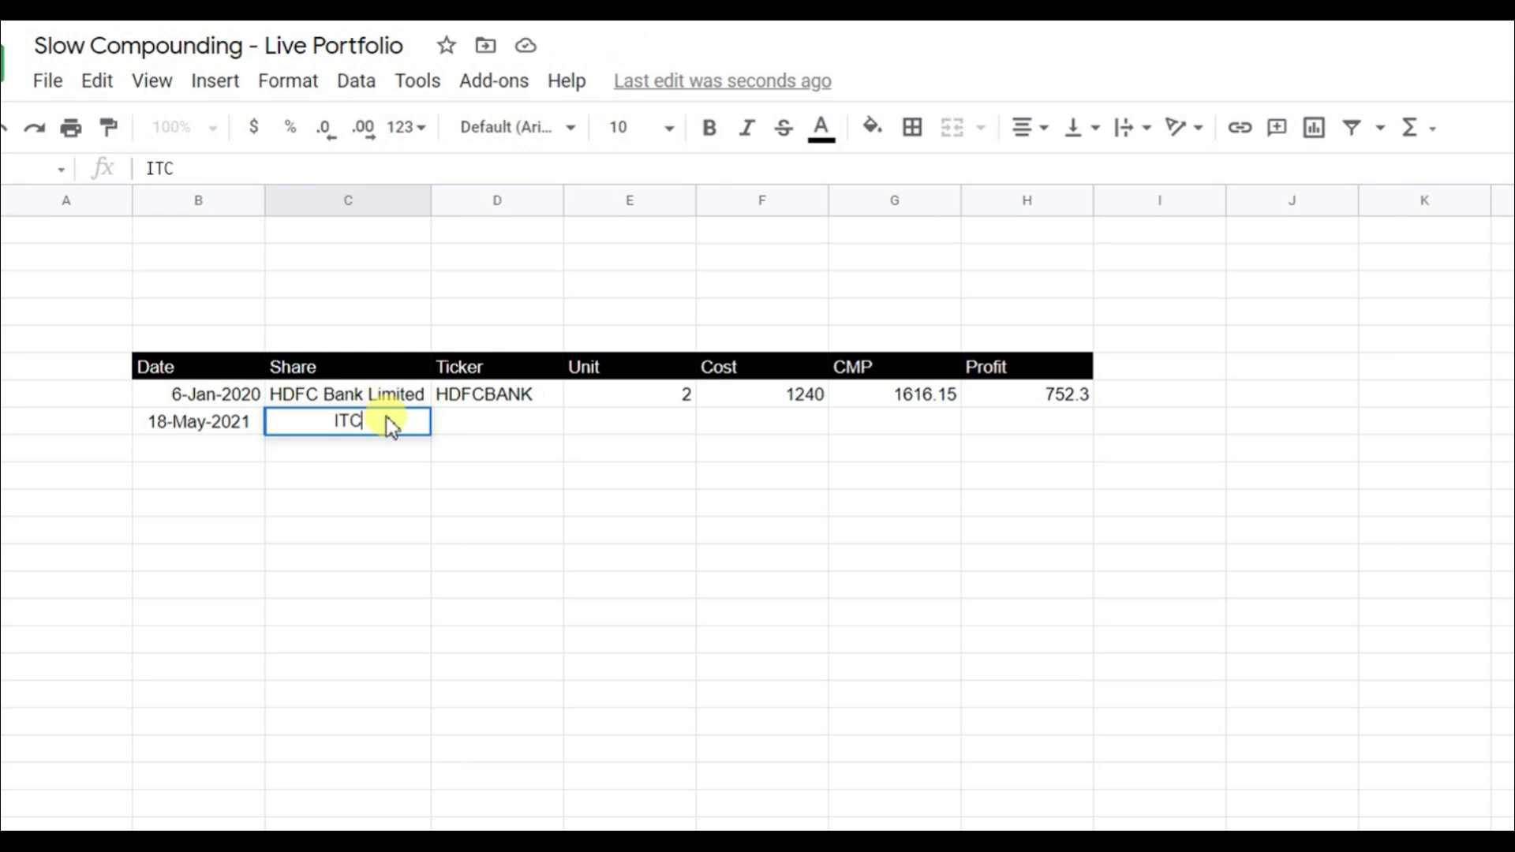
key(Tab)
text(ITC)
key(Return)
key(Up)
Copy the company name formula from C7 down to C8, replacing the typed share name
click(389, 423)
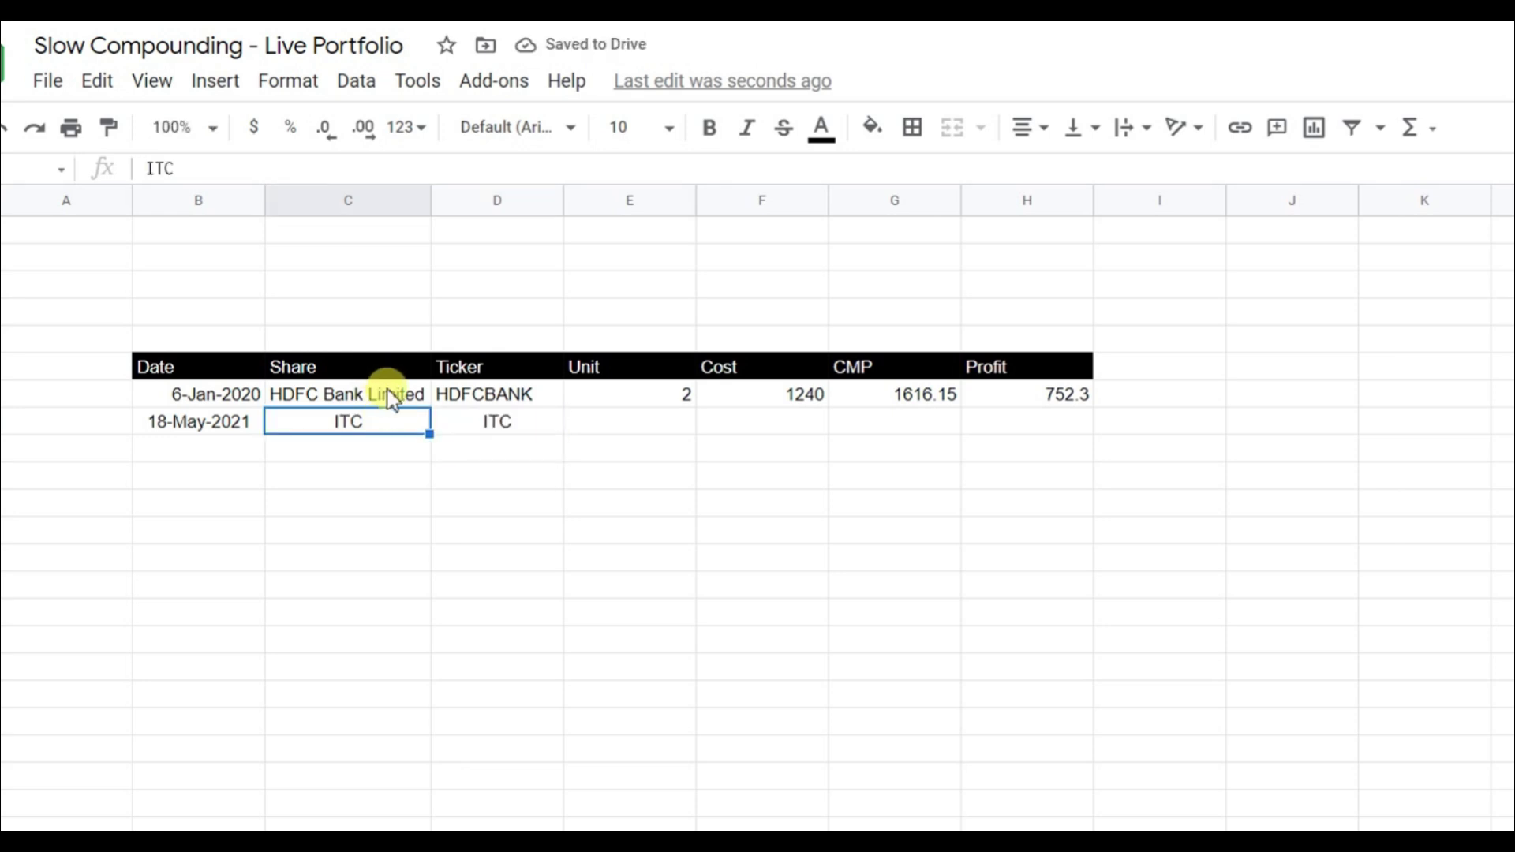
click(391, 393)
drag(428, 407, 431, 438)
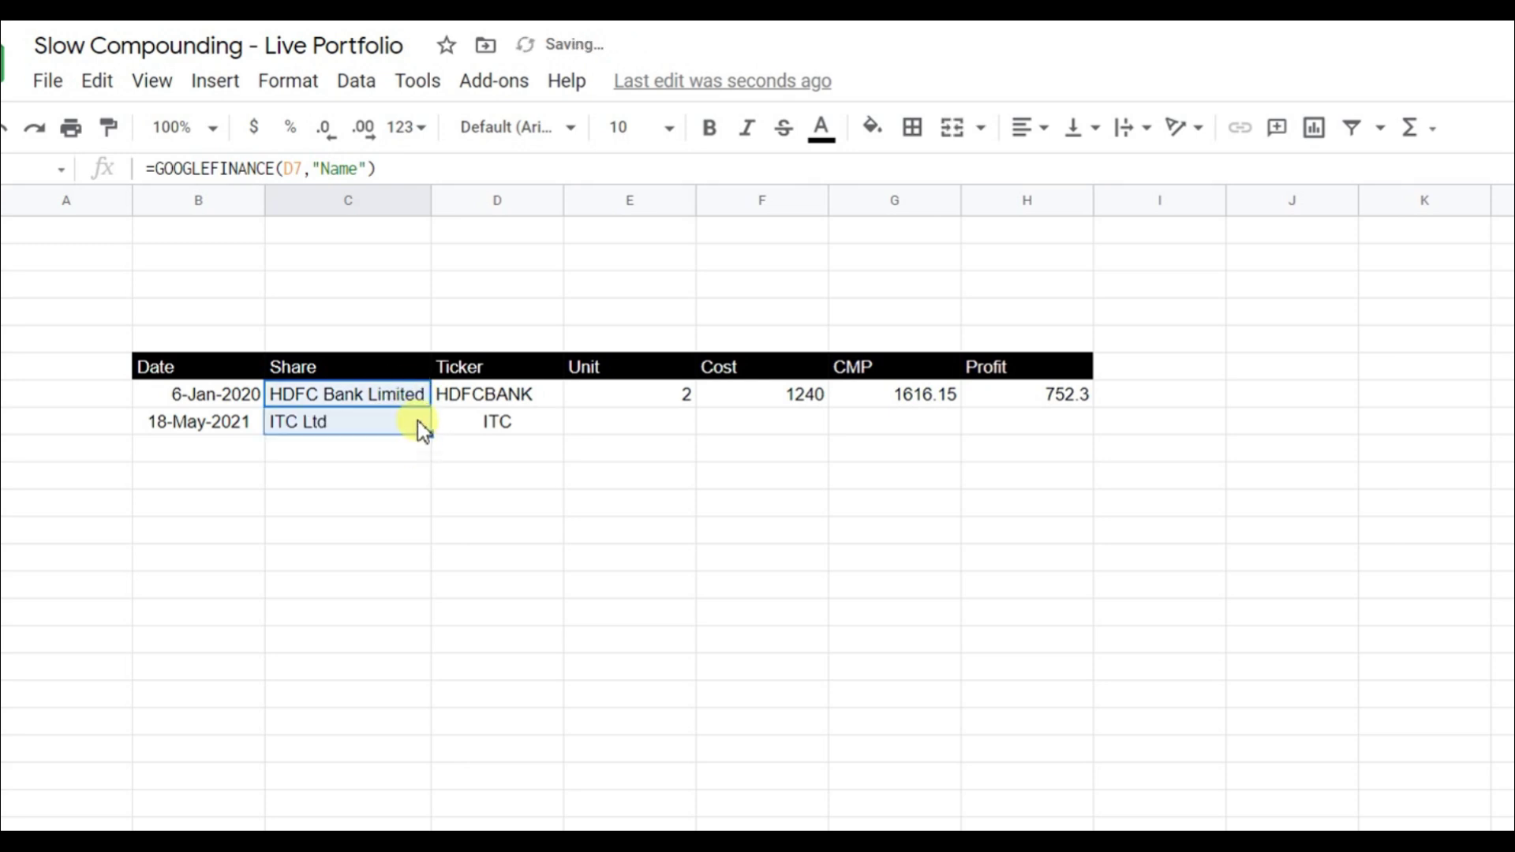
click(418, 420)
Enter 10 as the number of units for the ITC transaction in cell E8
click(617, 418)
text(10)
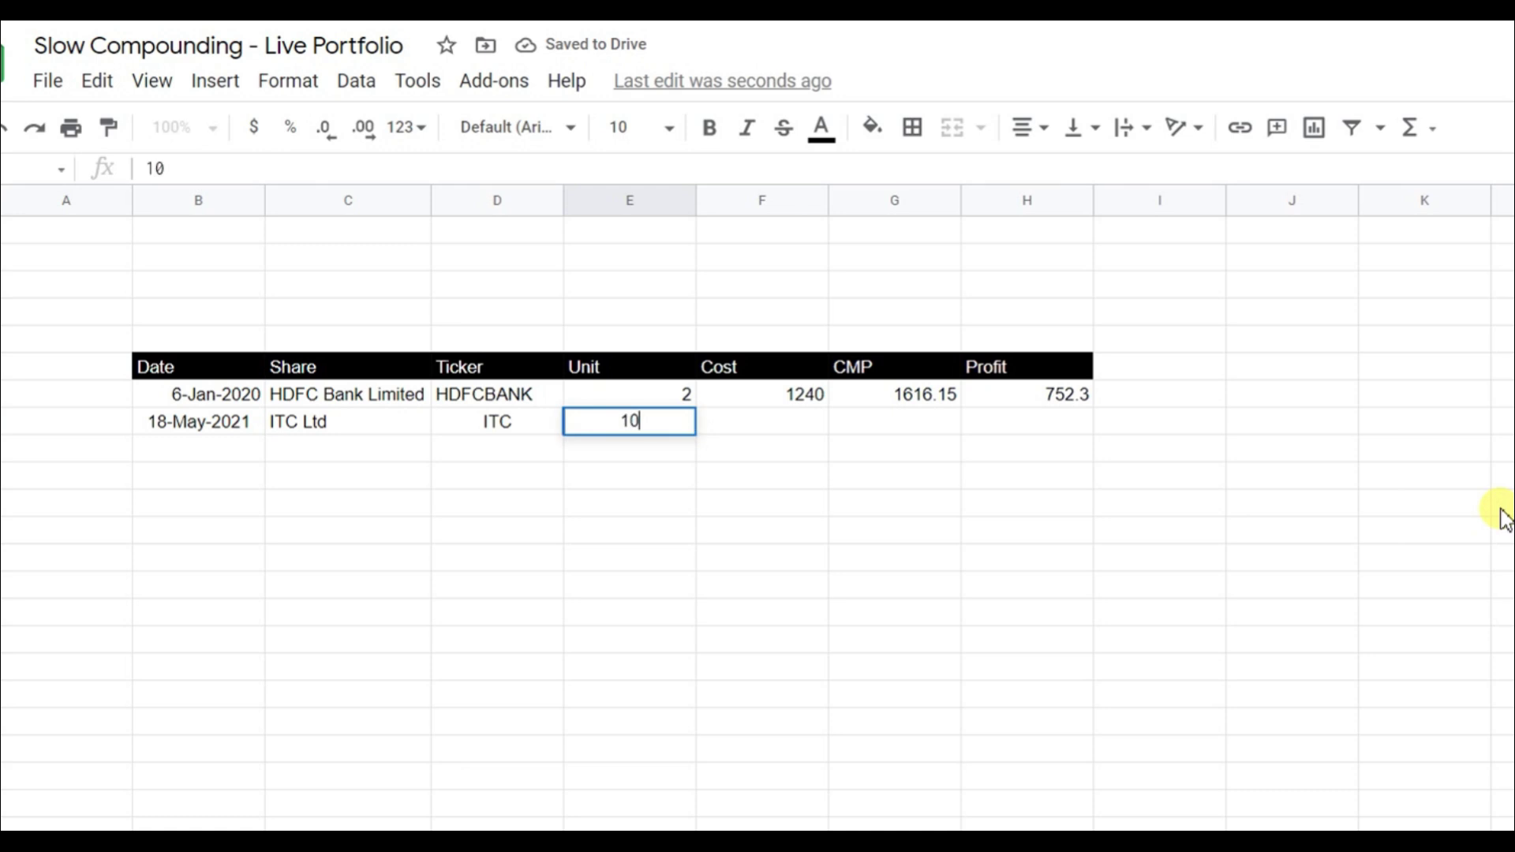
key(Tab)
key(Tab)
Look up the ITC price for the transaction date in cell G13 with the formula =GOOGLEFINANCE(D8,"Price",B8-1)
click(880, 559)
text(=goo)
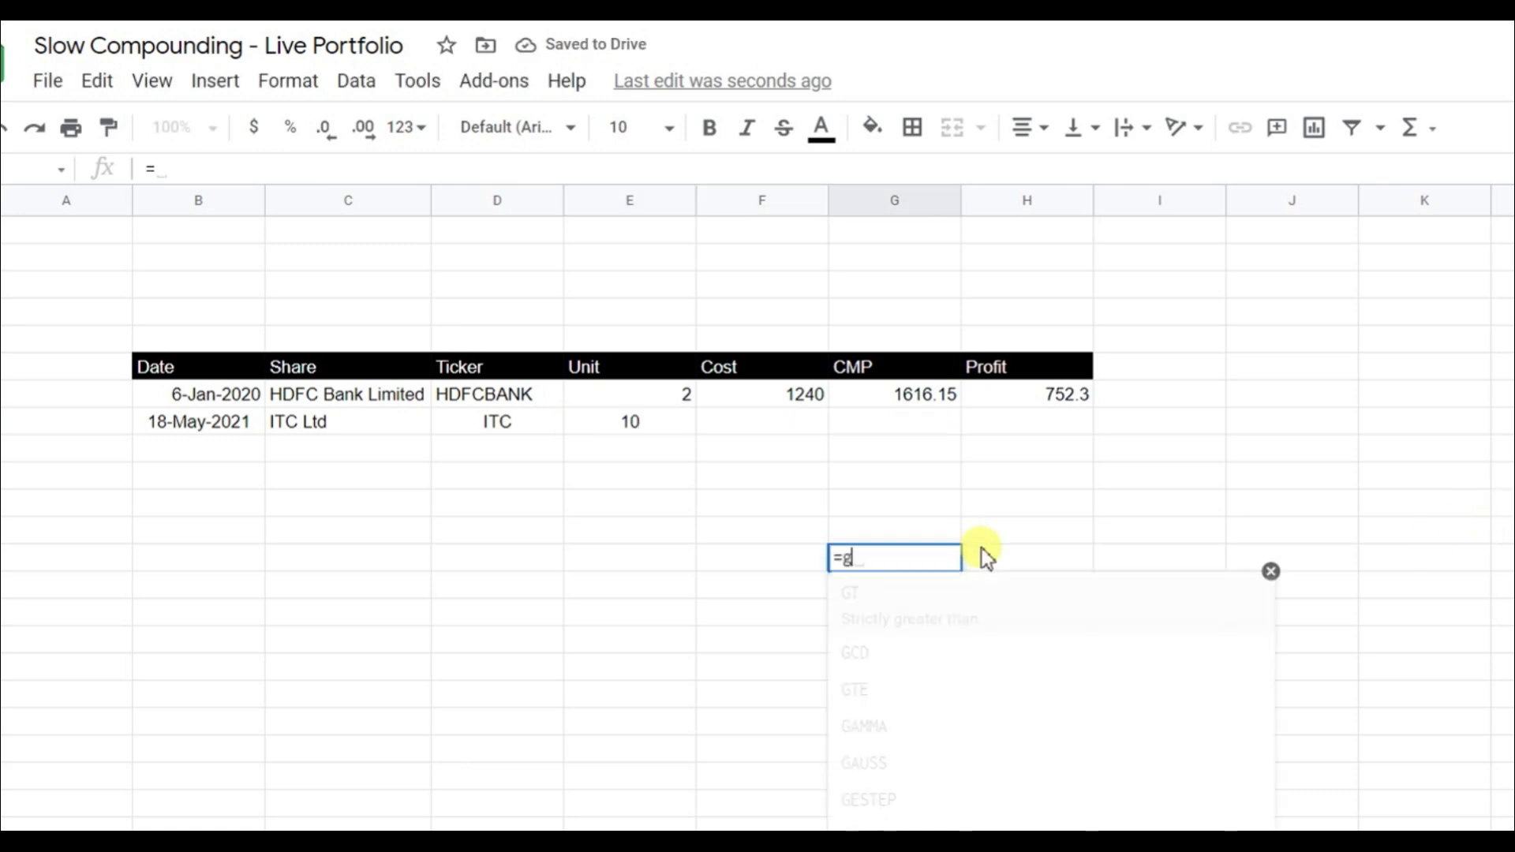
click(941, 612)
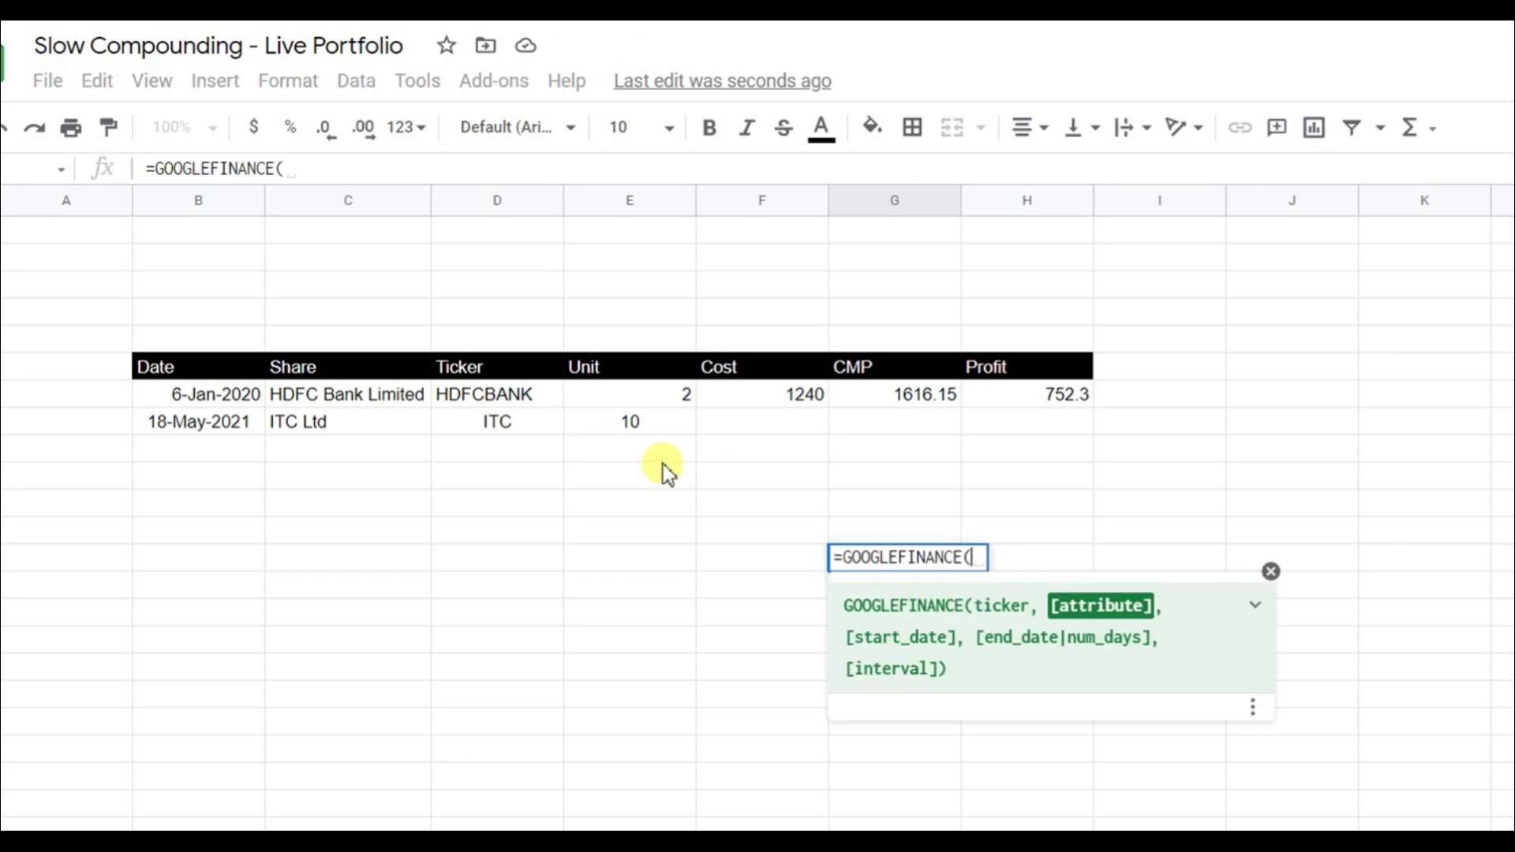
click(531, 432)
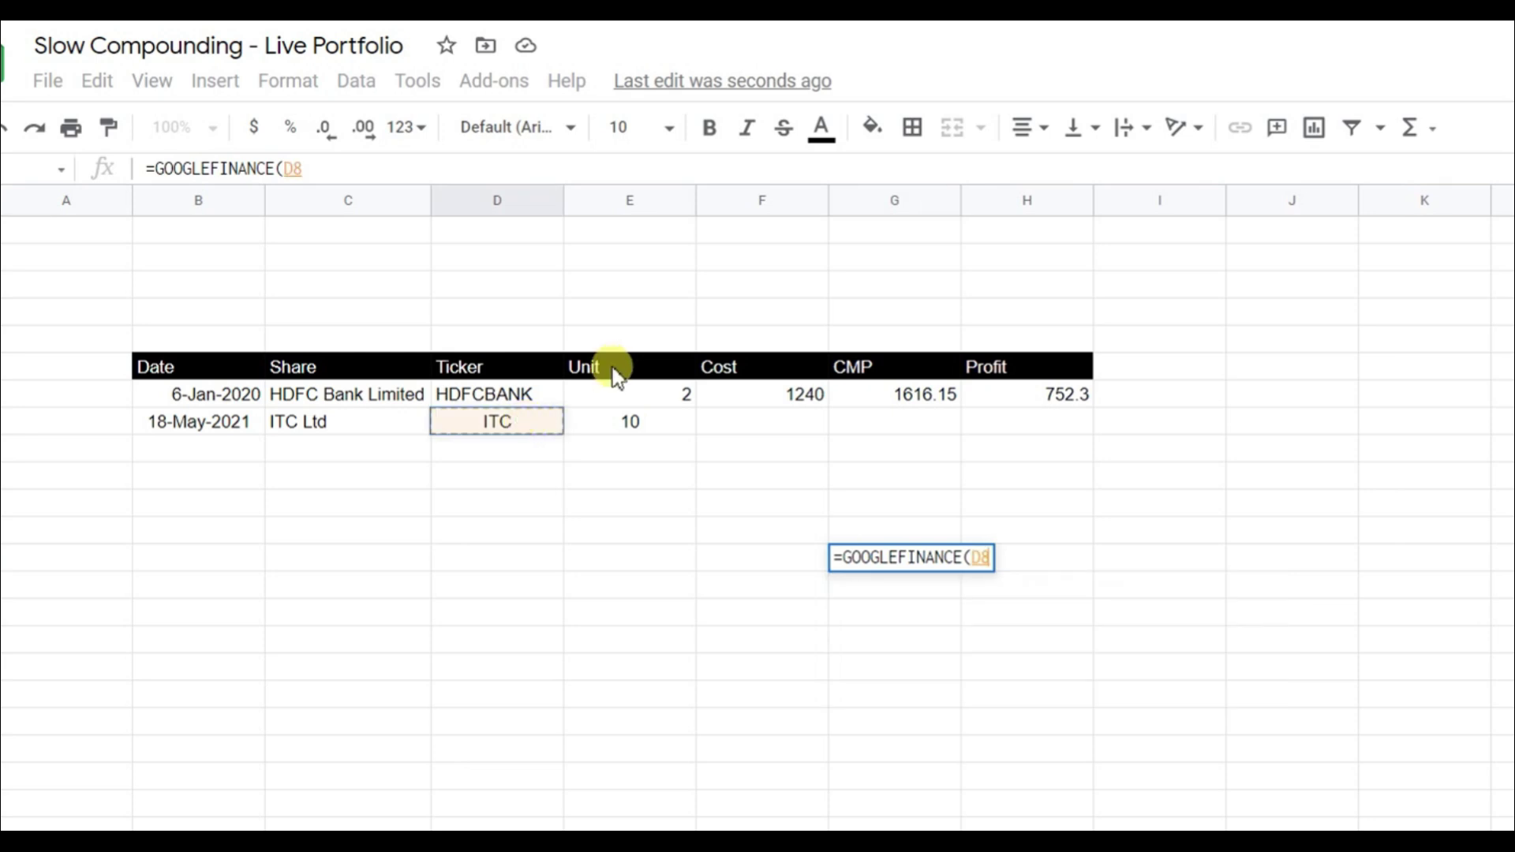
text(,)
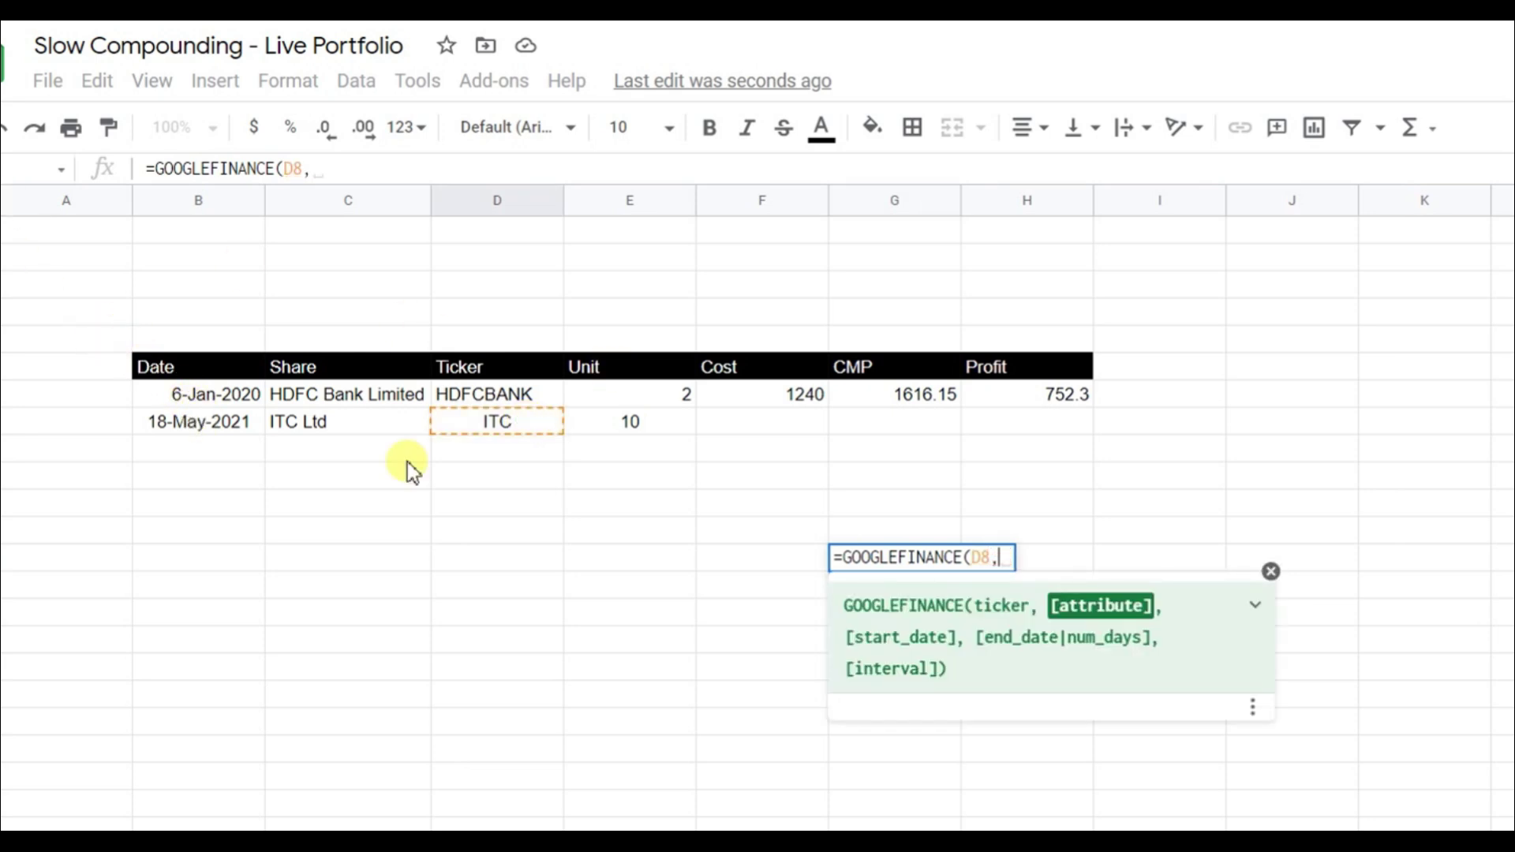
text("pric)
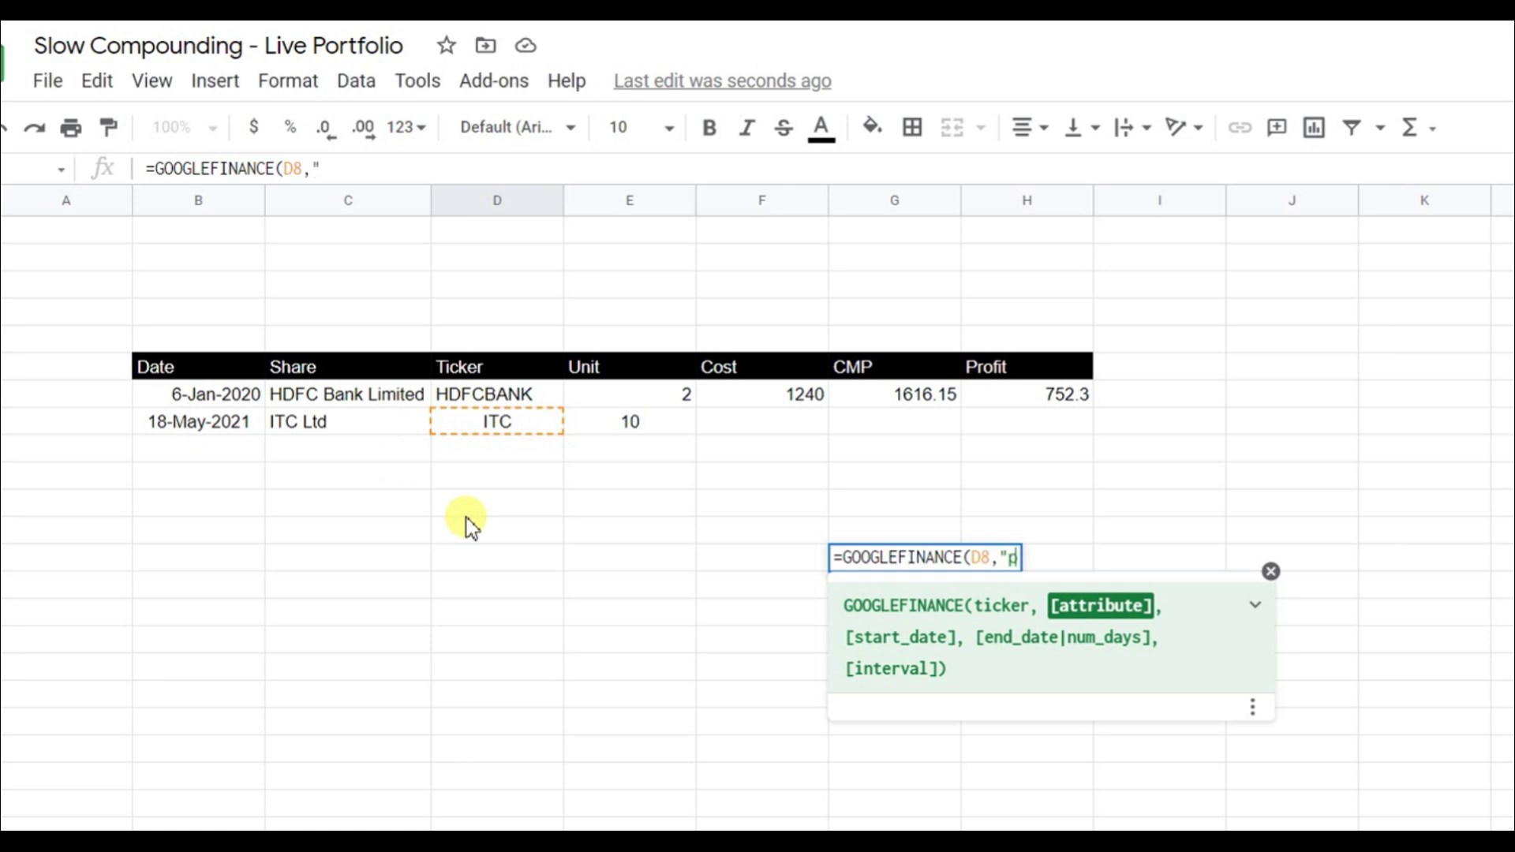
key(BackSpace)
key(BackSpace)
key(BackSpace)
key(BackSpace)
text(Price",)
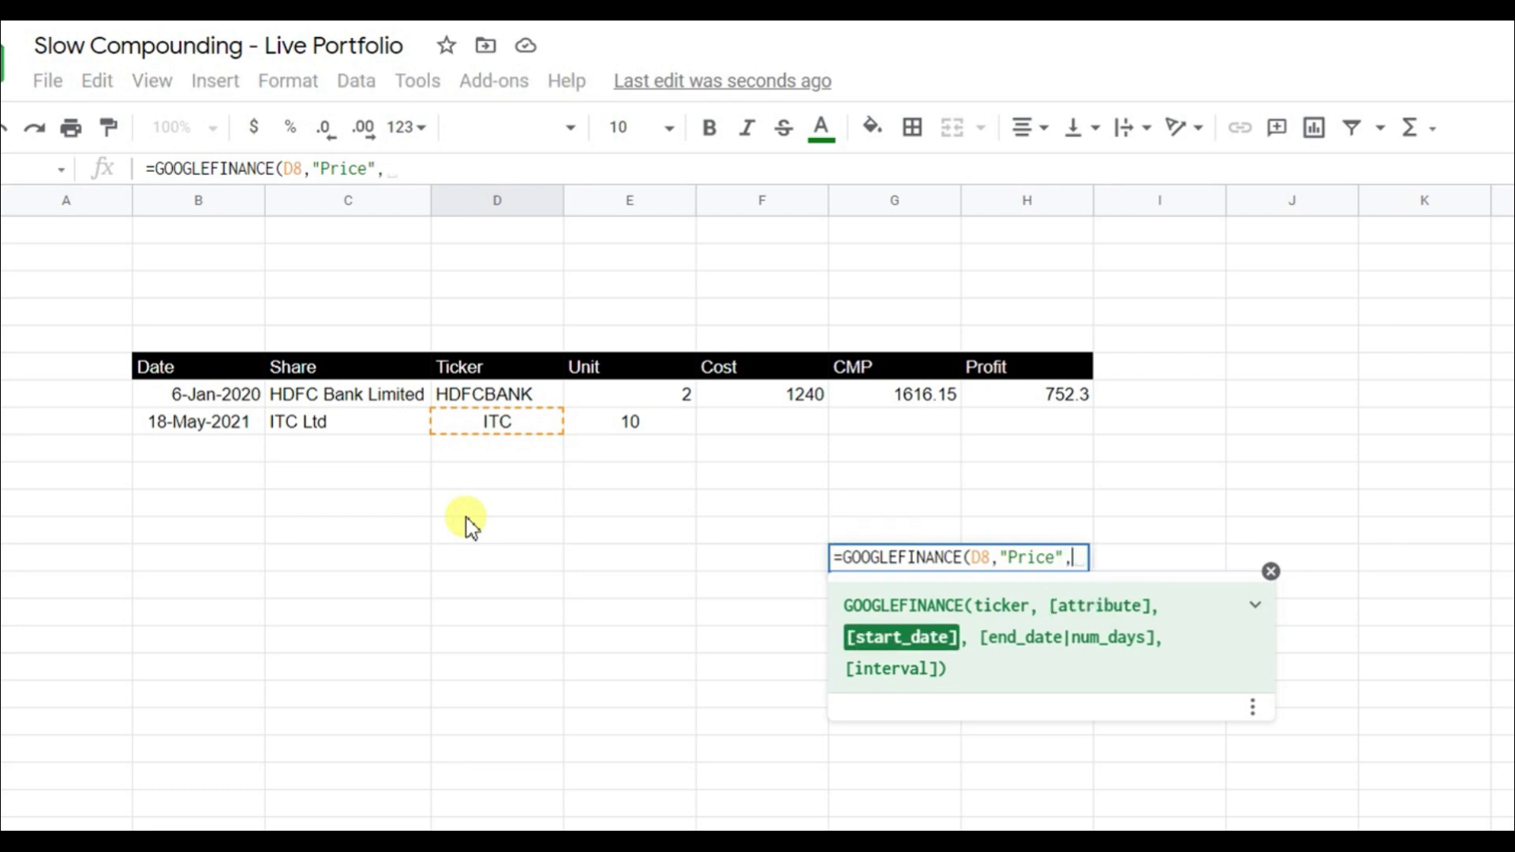
click(235, 423)
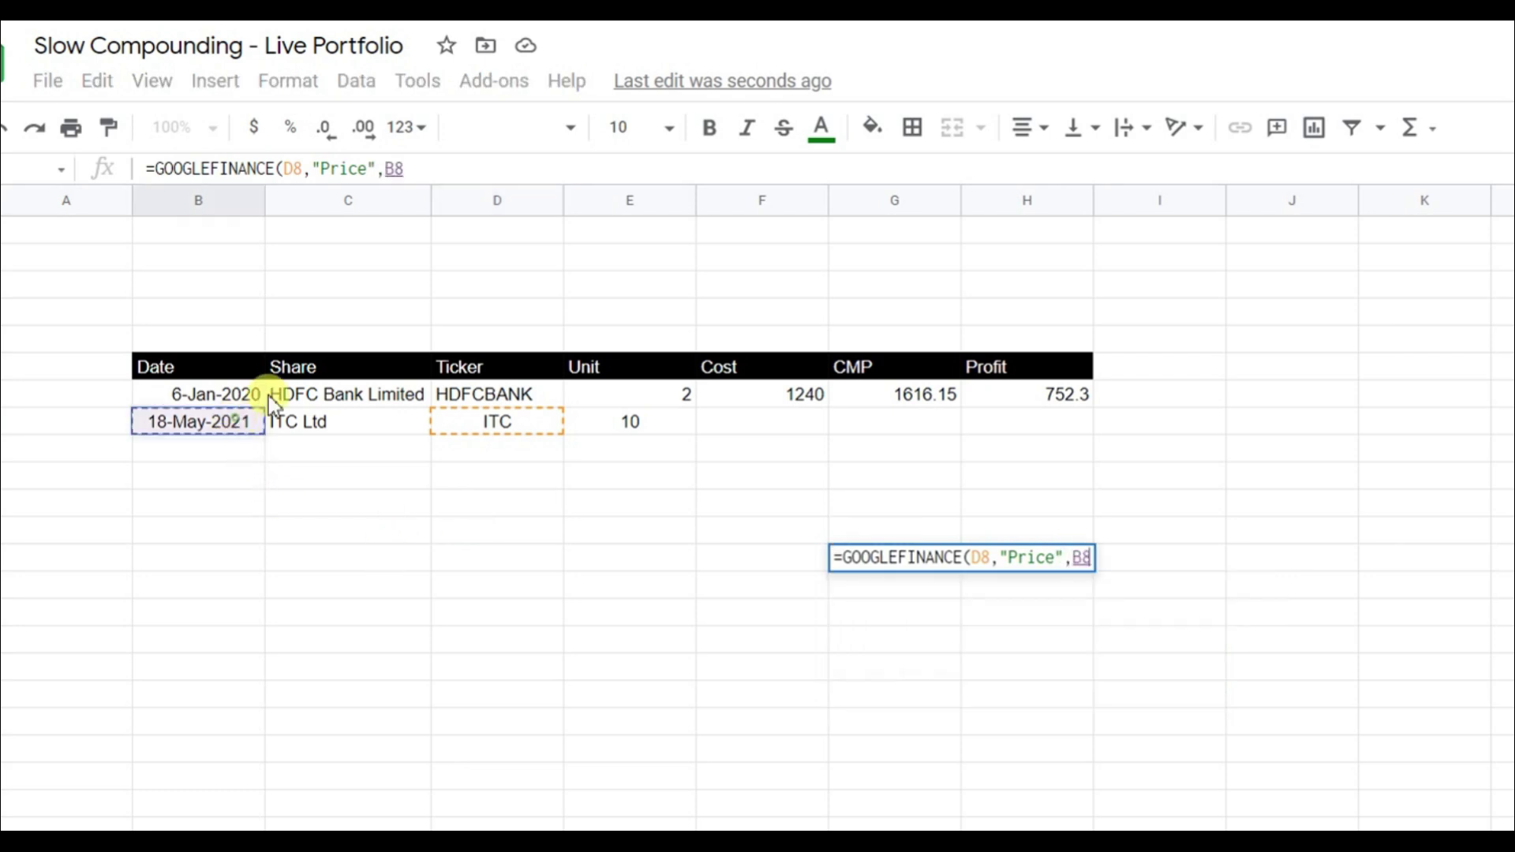
click(513, 168)
text(-1))
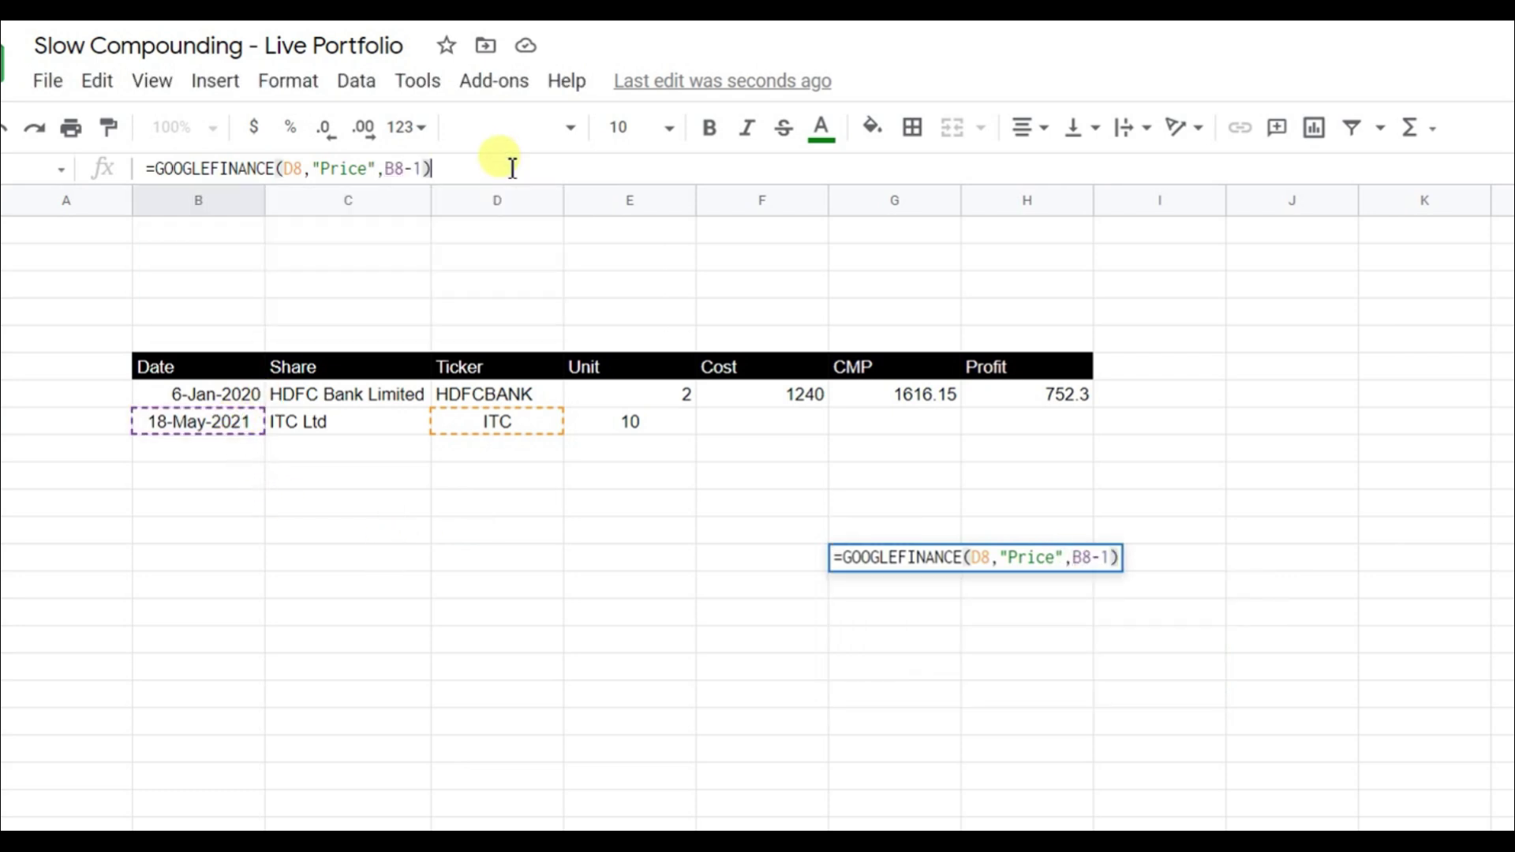
key(Return)
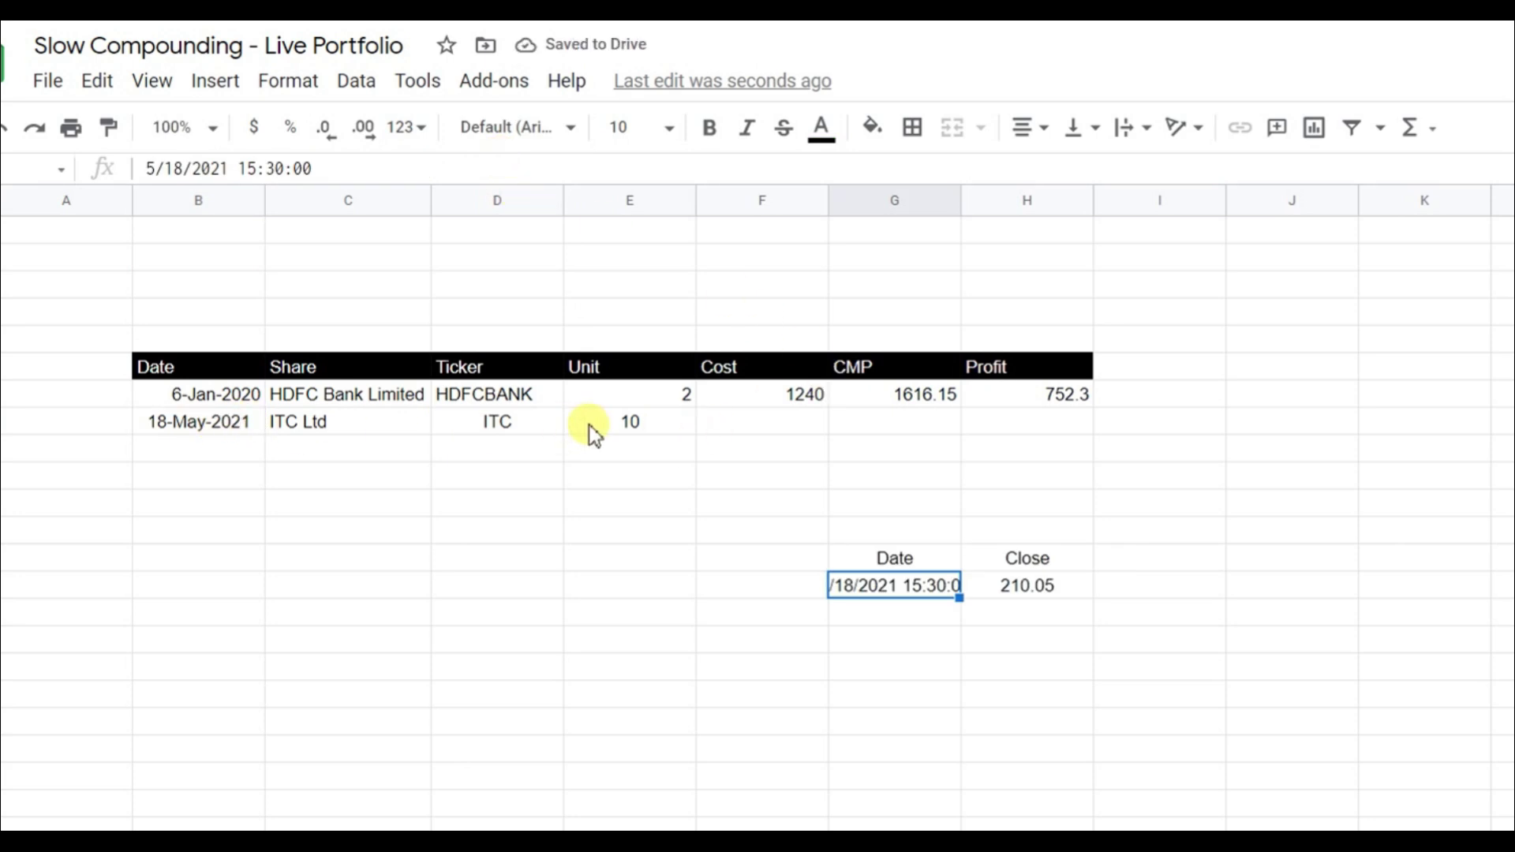
Enter 210 as the cost of the ITC transaction in cell F8
click(778, 418)
text(210)
key(Return)
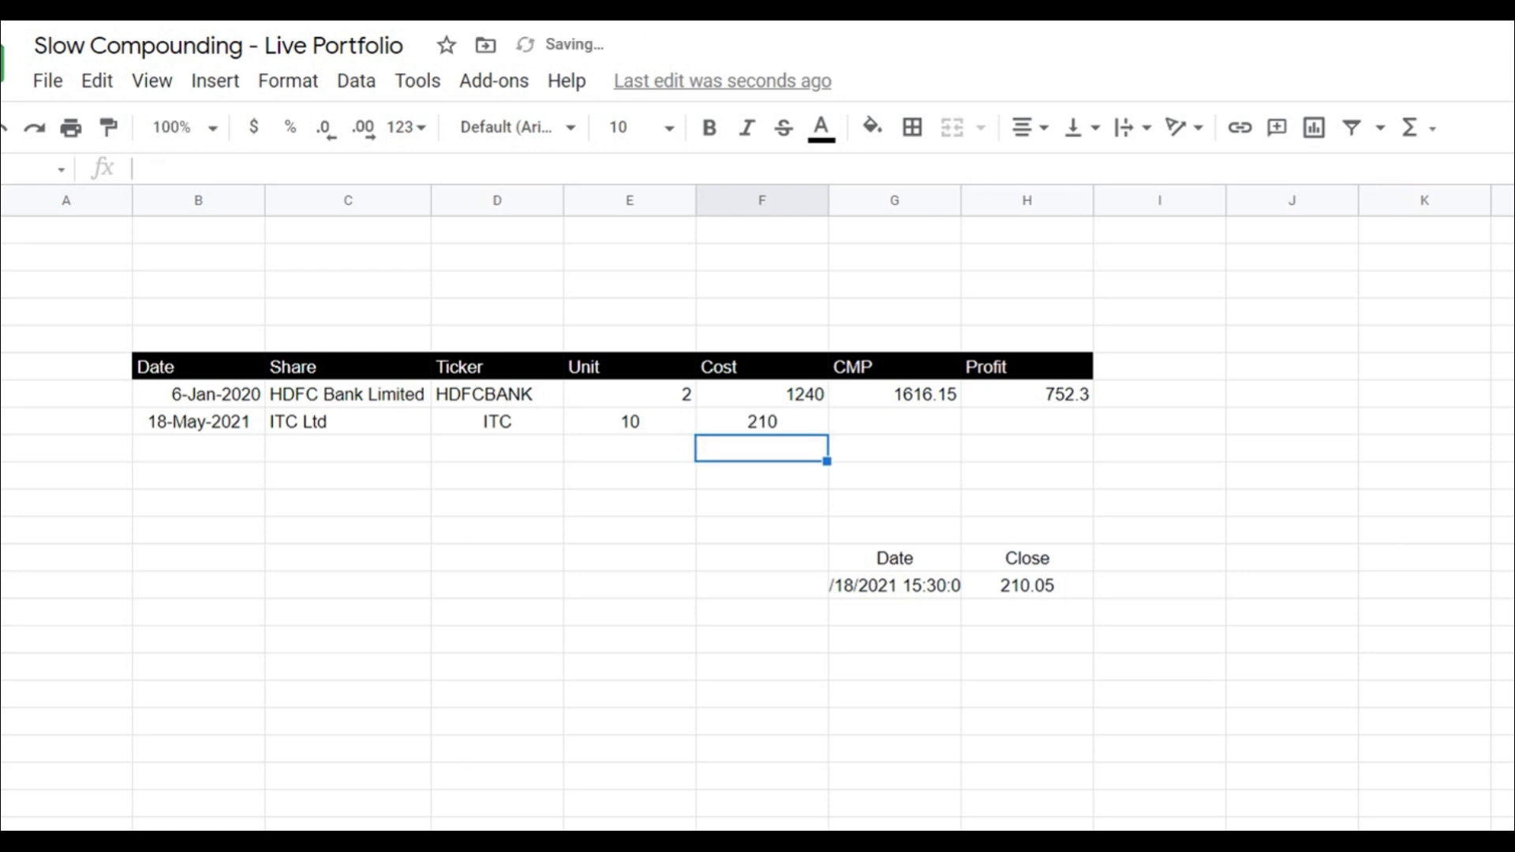
Copy the CMP and Profit formulas from row 7 down to row 8, and clear the temporary price lookup in G12:H15
click(946, 398)
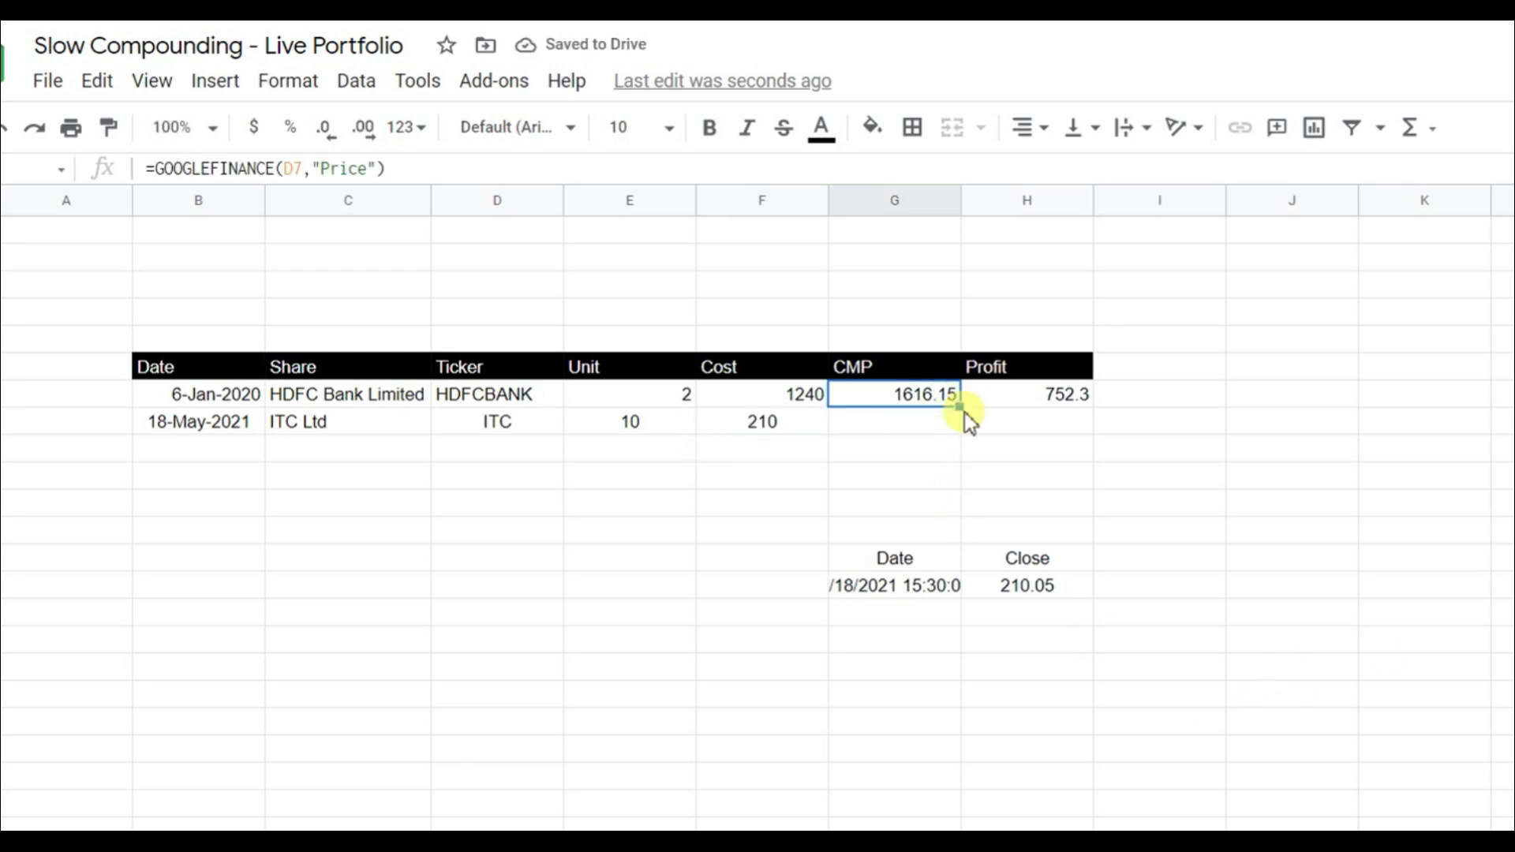
drag(964, 412, 970, 430)
click(1089, 396)
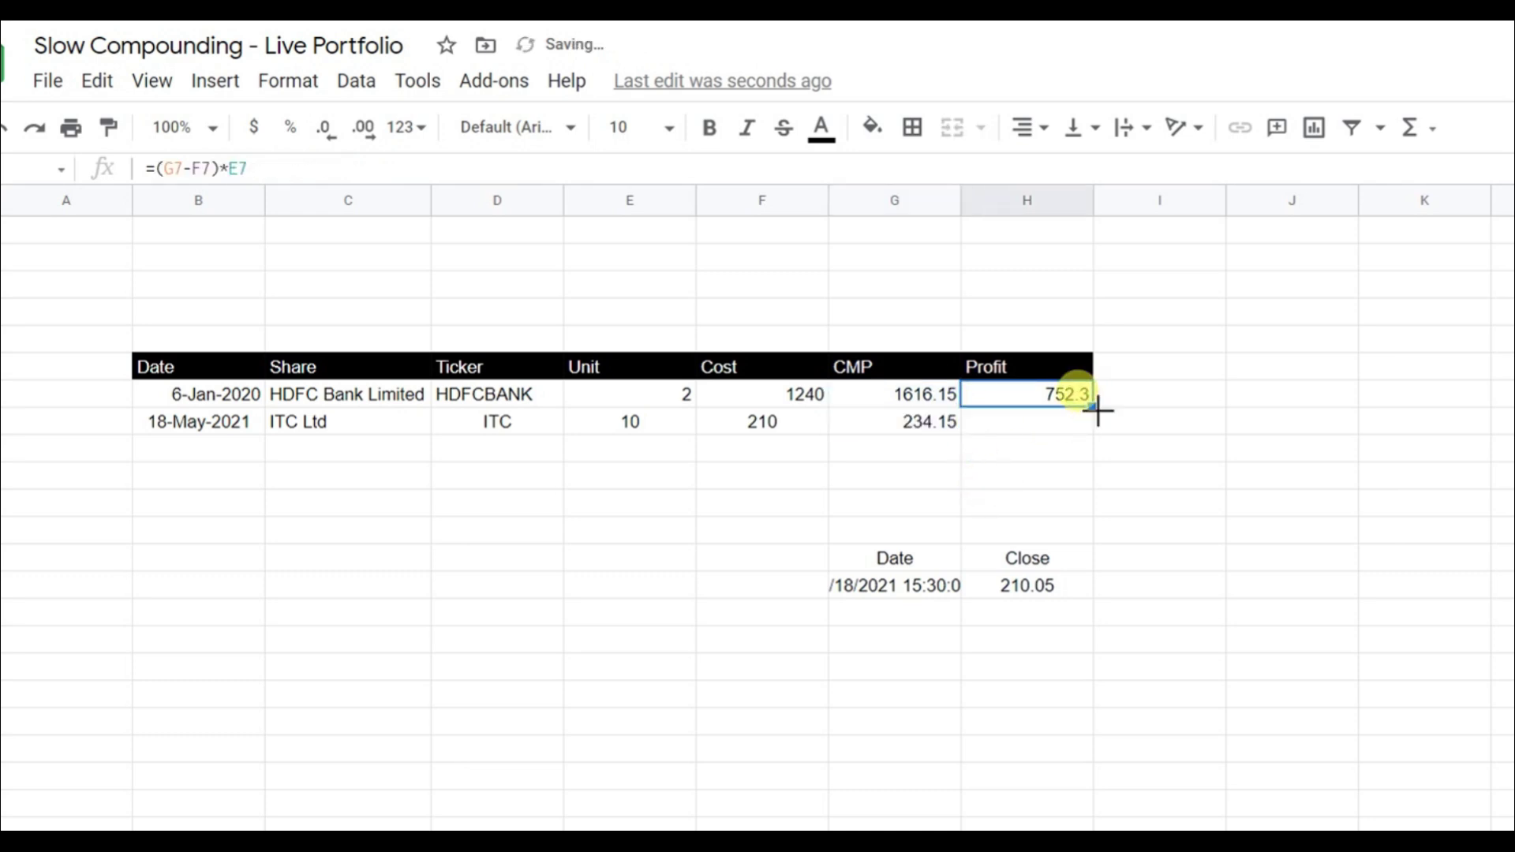
drag(1097, 410, 1097, 427)
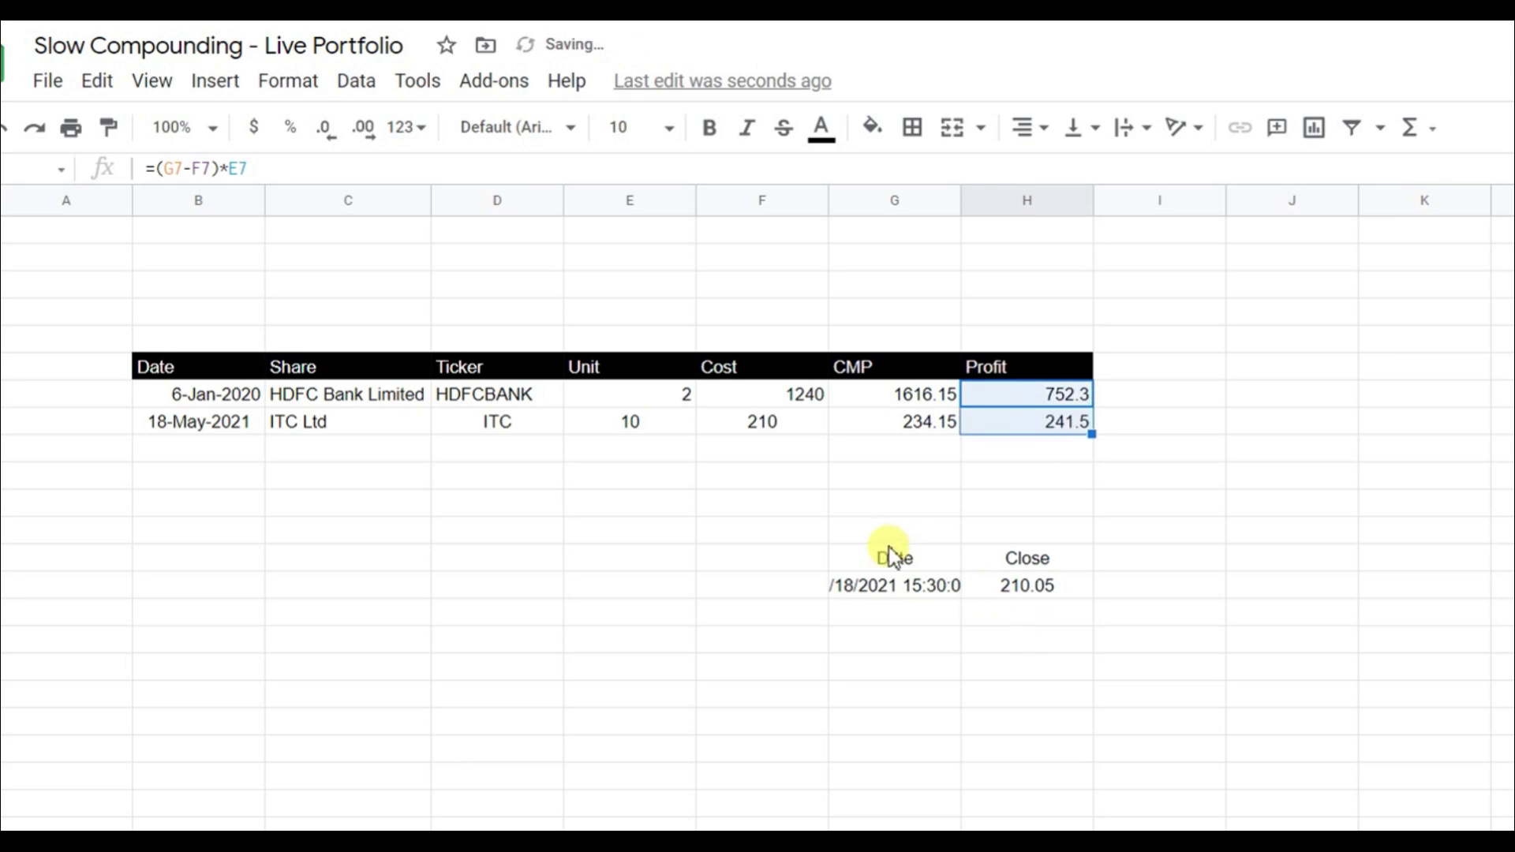
drag(856, 542, 1079, 629)
key(Delete)
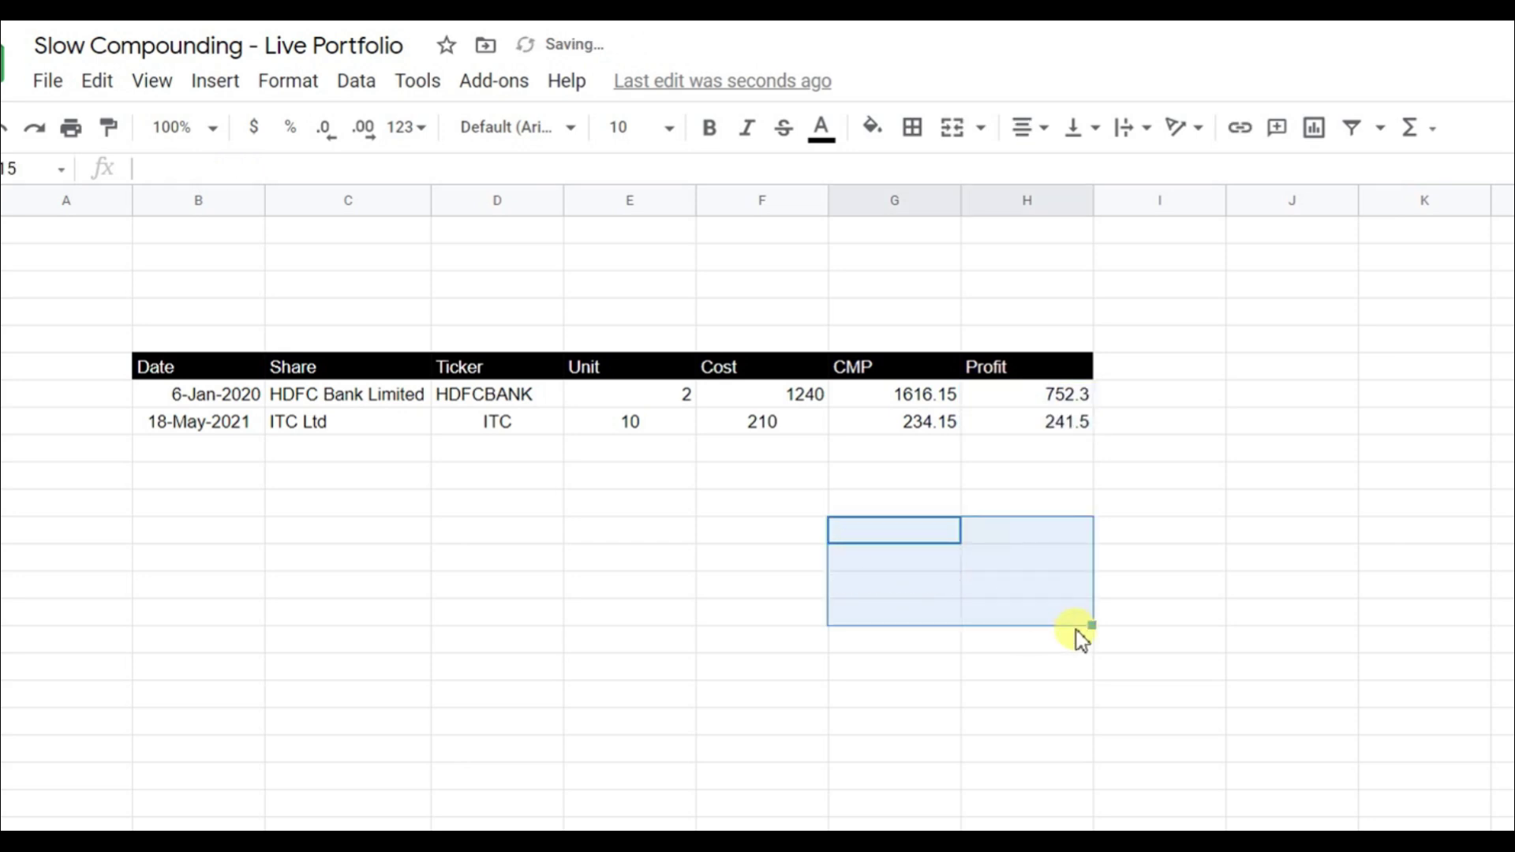
Start a third transaction in row 9 with the date 2-Aug-2021 in B9 and the ticker DIVISLAB in D9
click(227, 446)
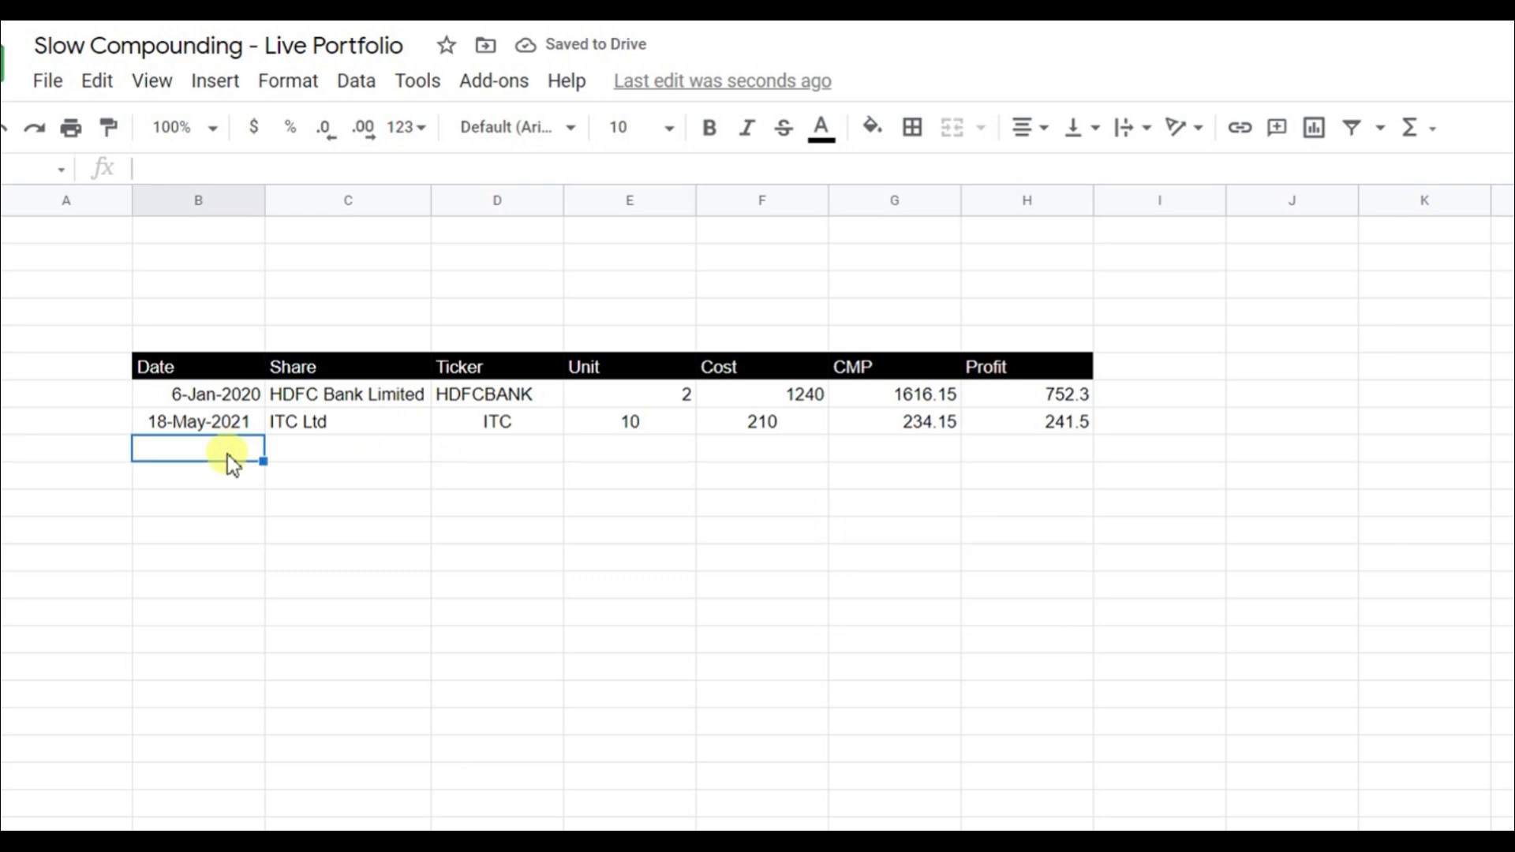
text(2-Aug)
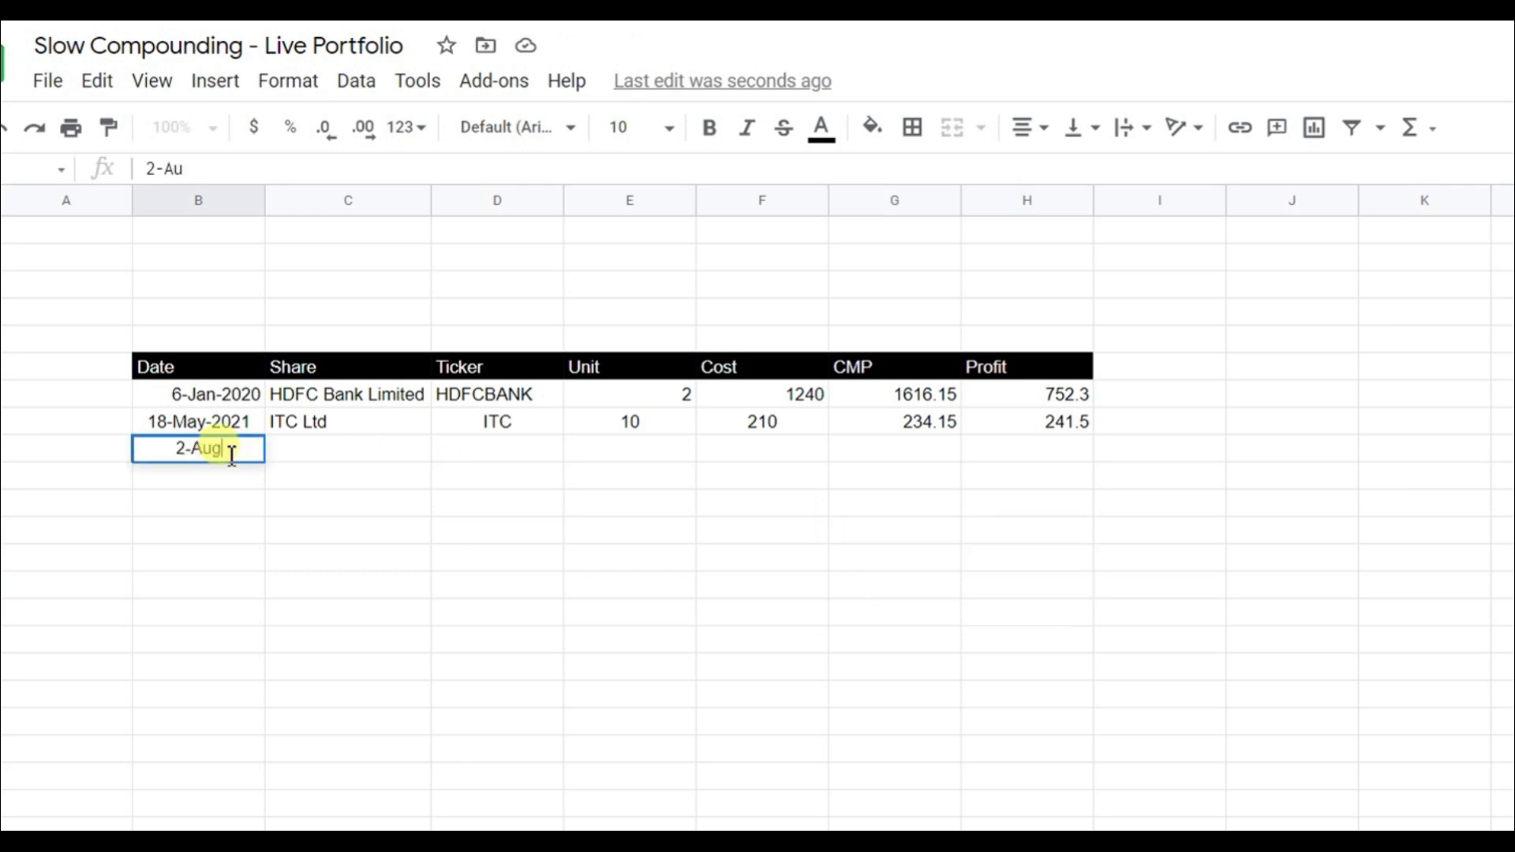
text(-2021)
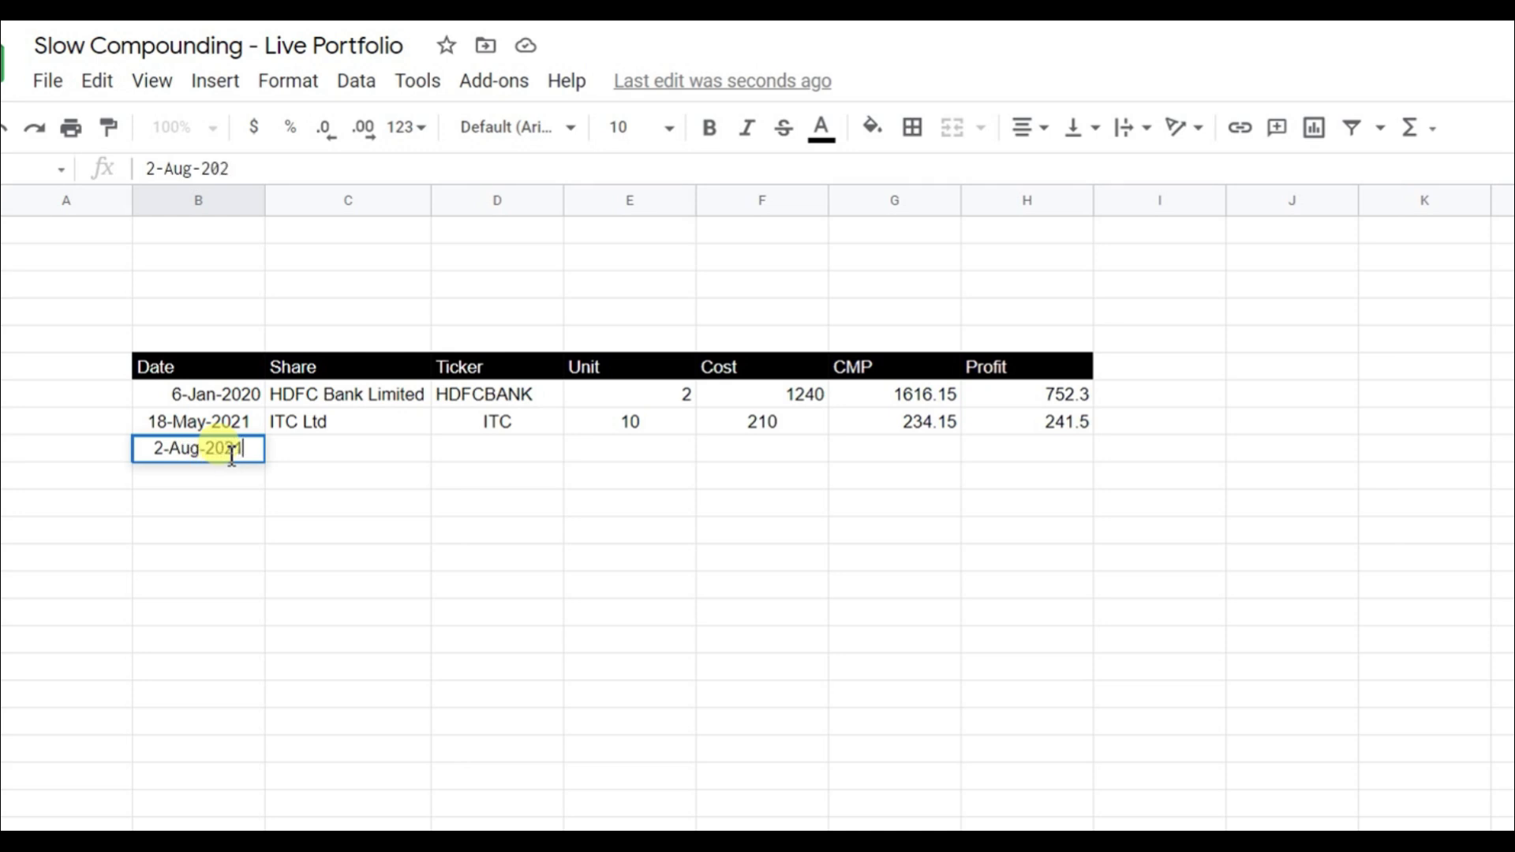
key(Tab)
key(Tab)
text(DIVI)
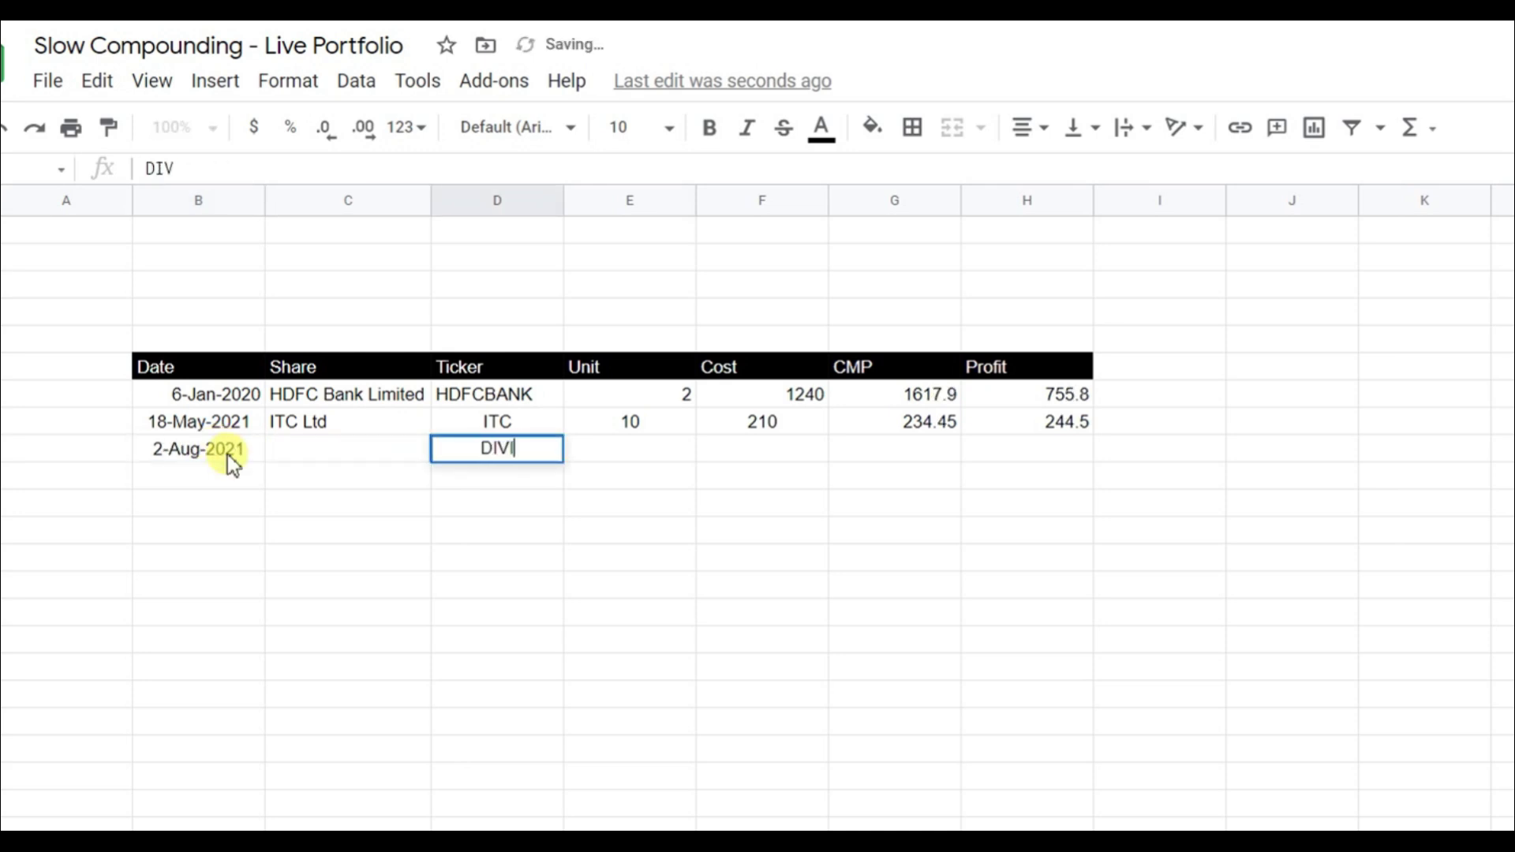
text(SLAB)
key(Return)
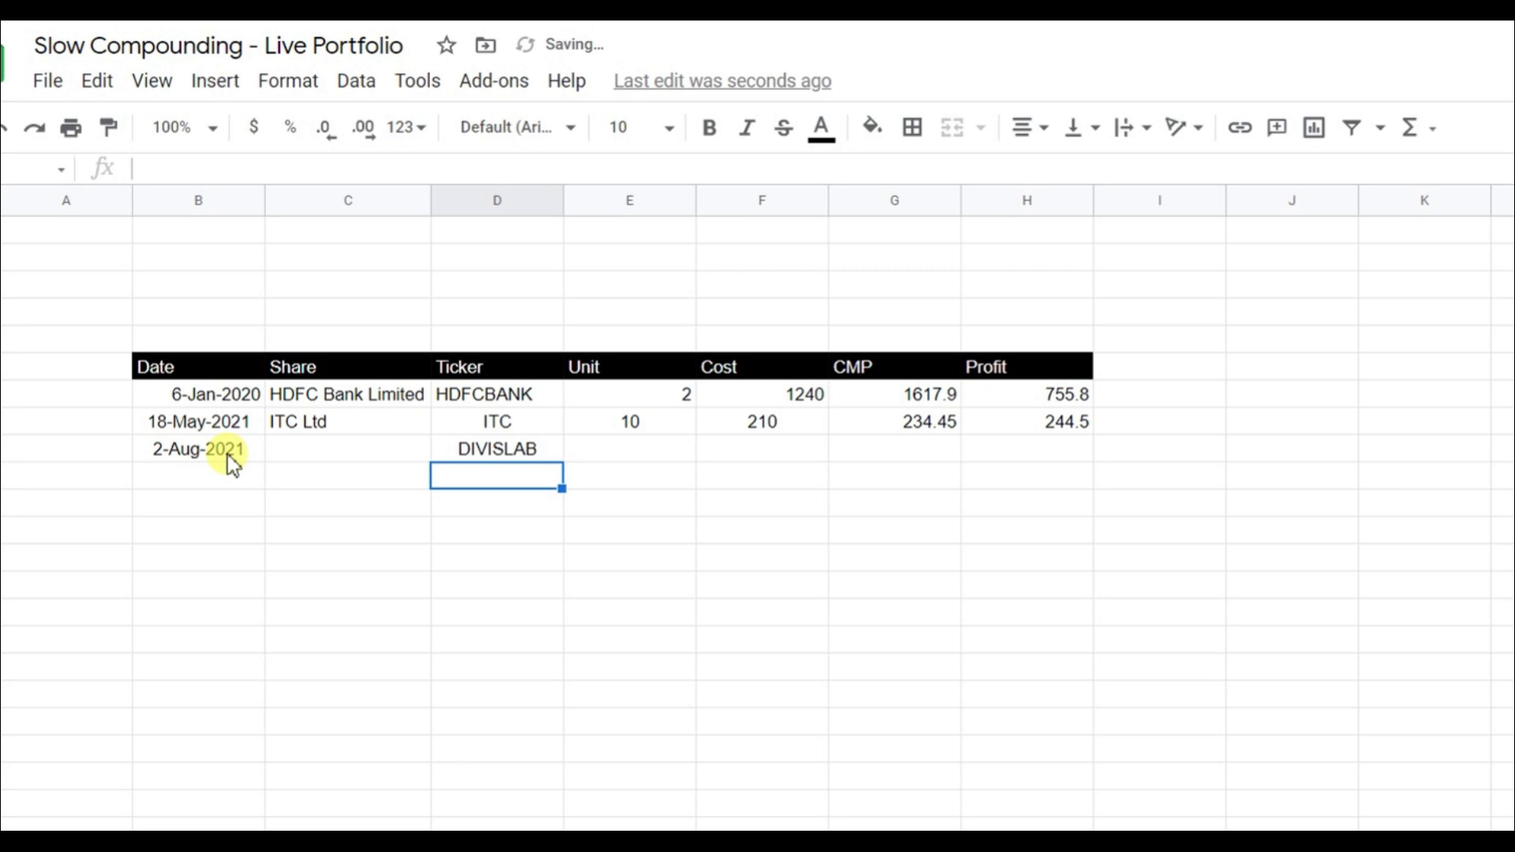
Copy the company name formula from C8 down to C9
key(Up)
key(Left)
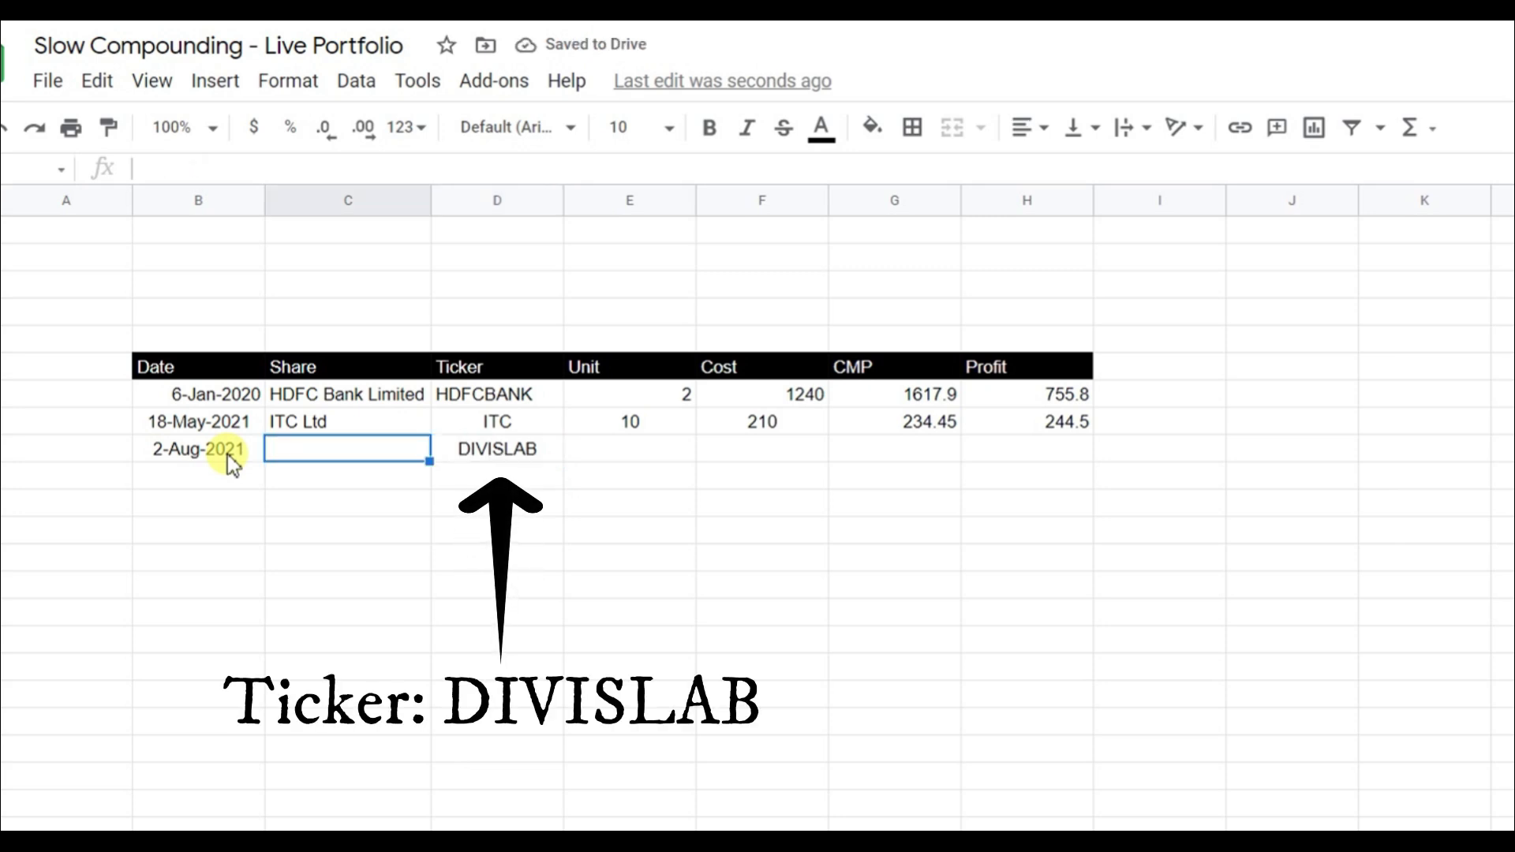
click(353, 421)
drag(430, 435, 434, 454)
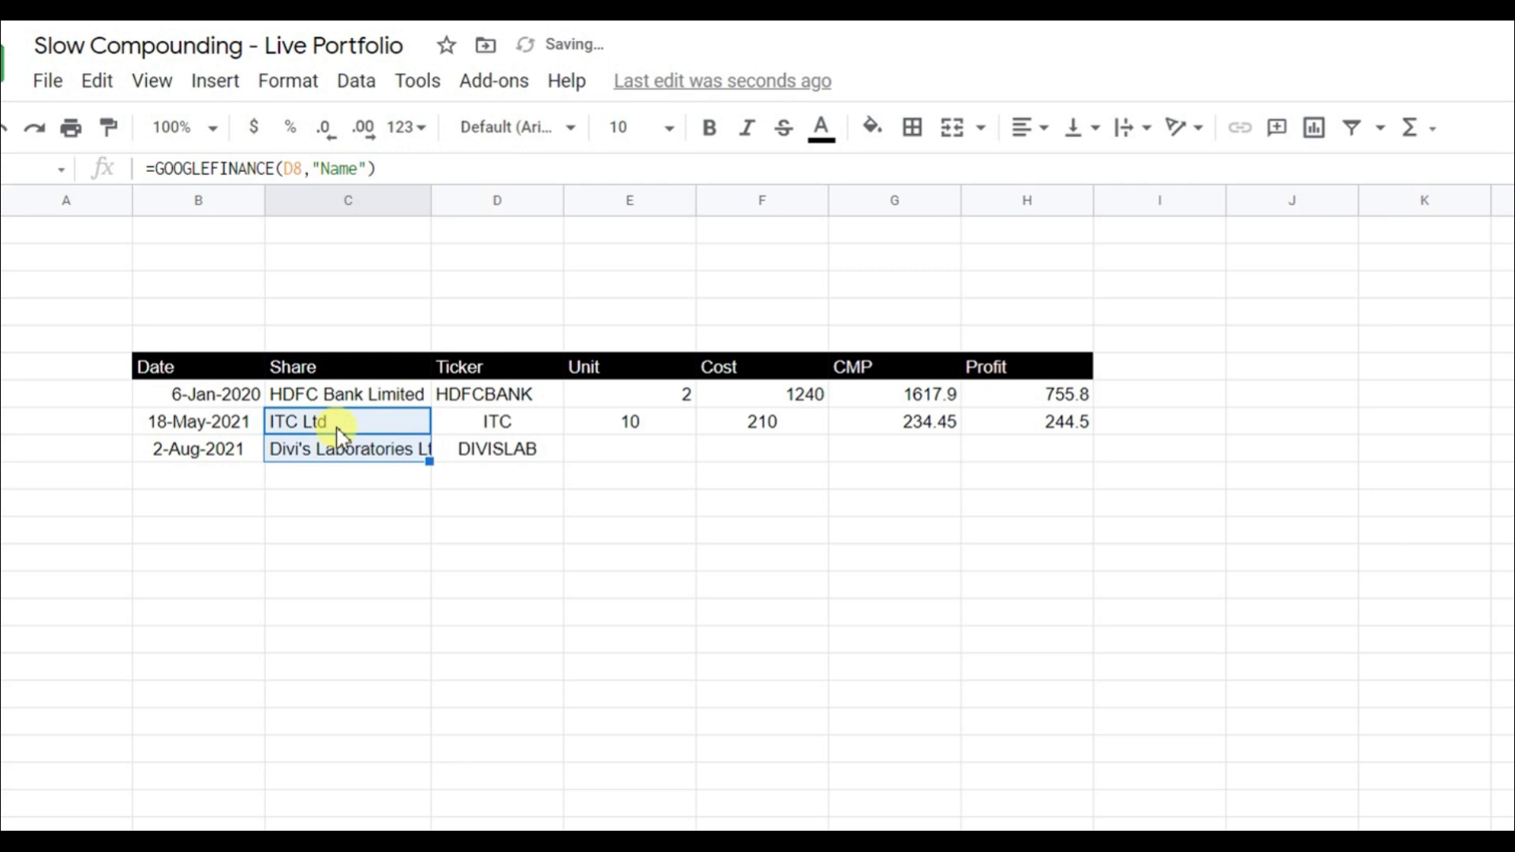
Enter 2 as the number of units for the DIVISLAB transaction in cell E9
click(626, 450)
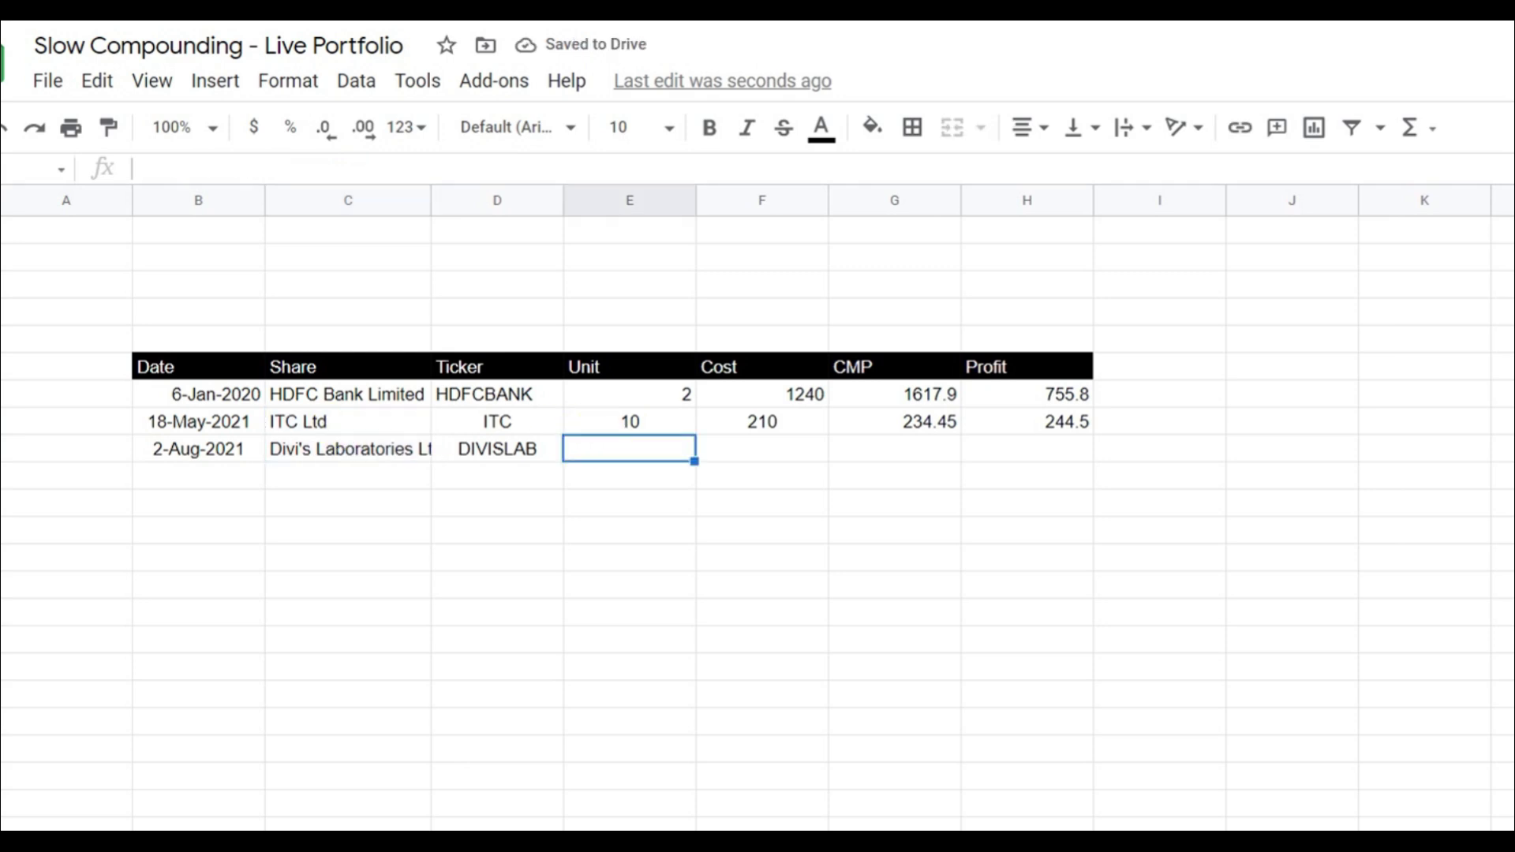
text(2)
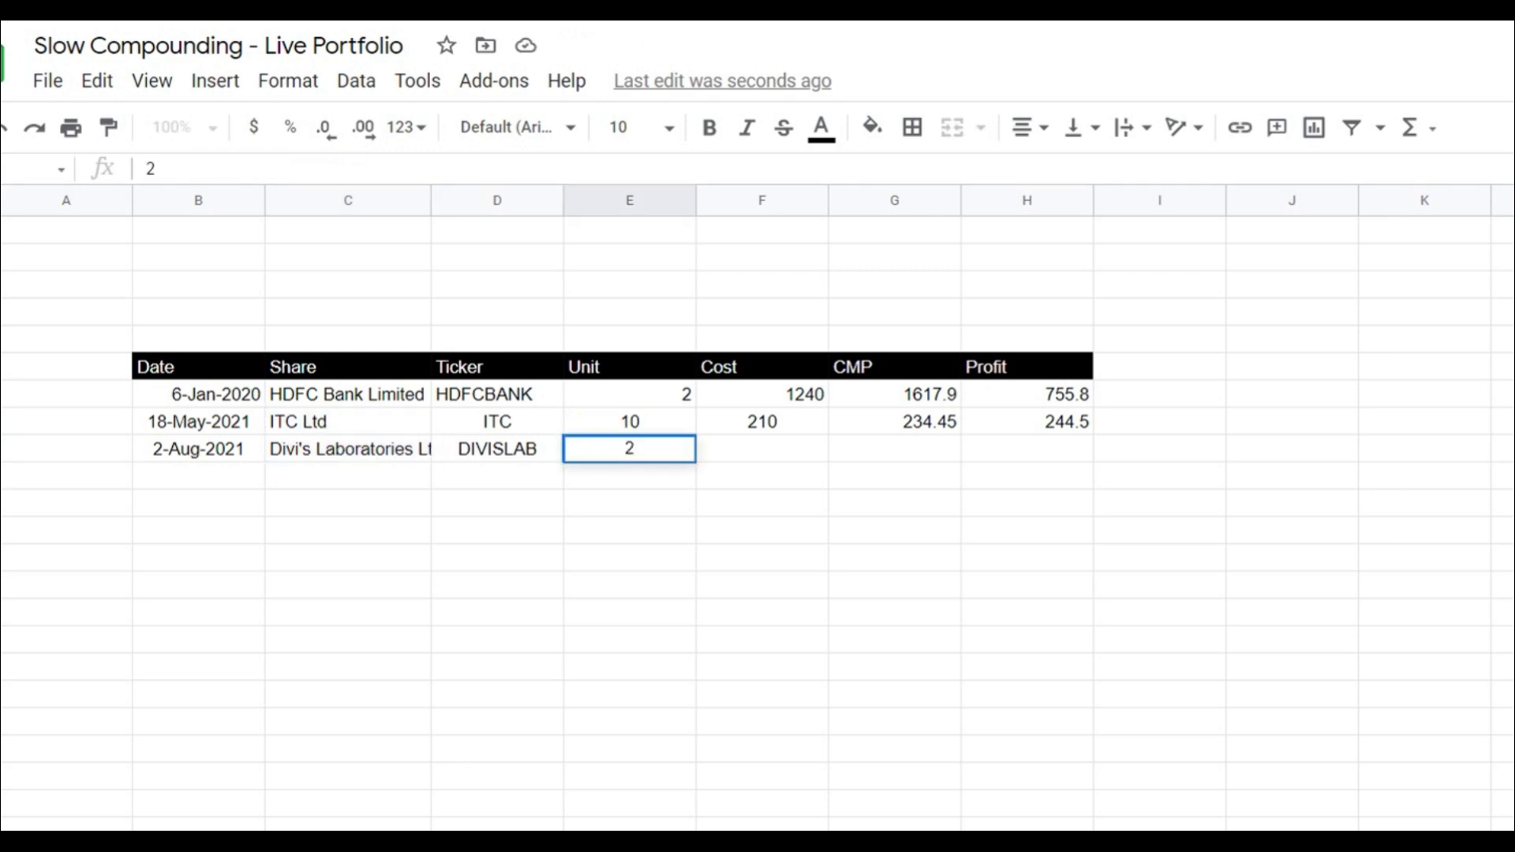
key(Tab)
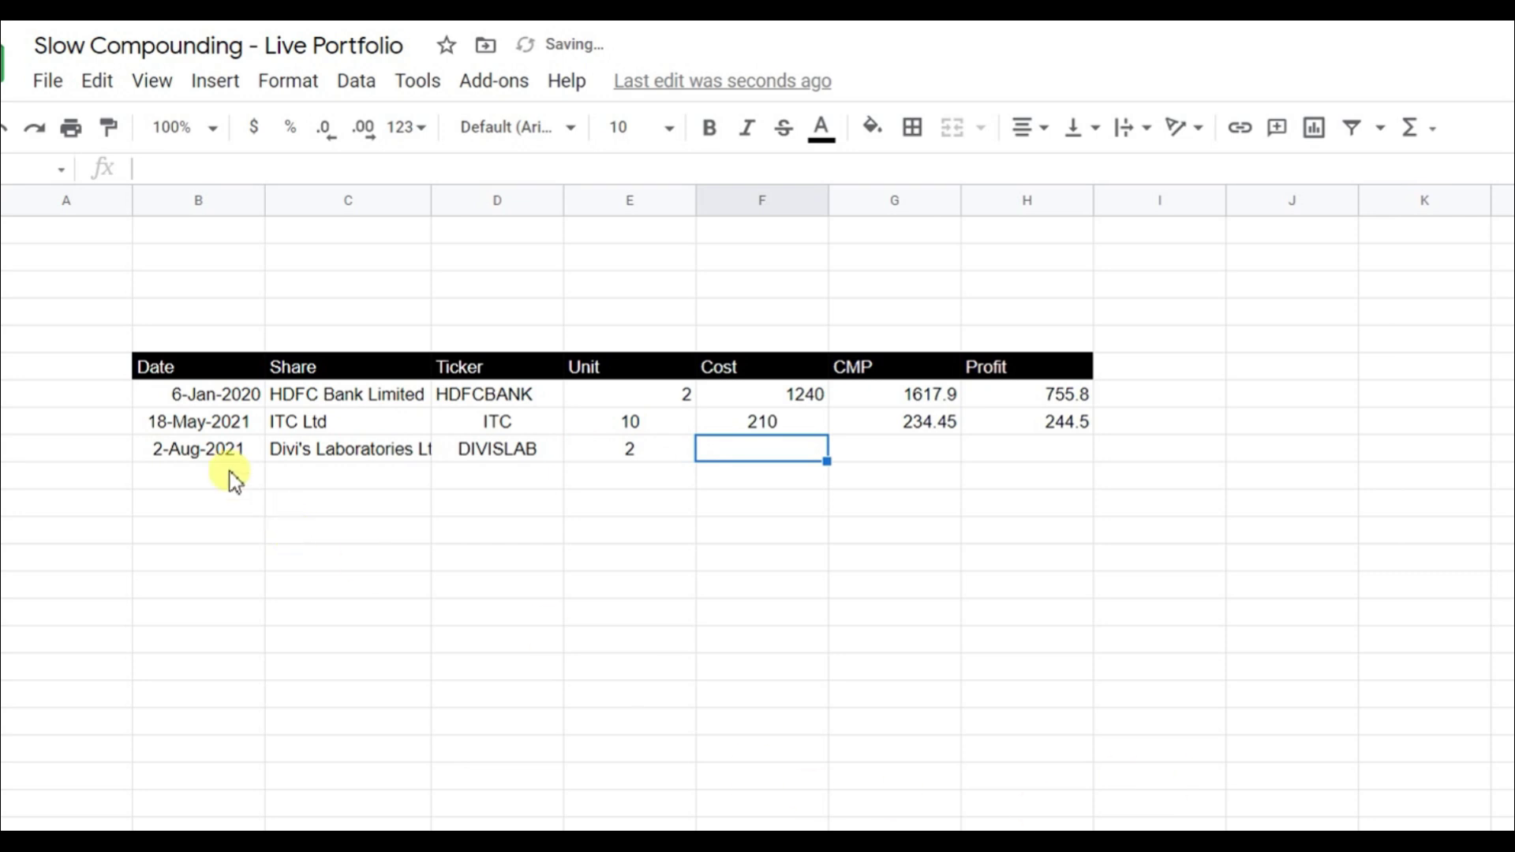
Look up the DIVISLAB price for the transaction date in cell G14 with the formula =GOOGLEFINANCE(D9,"Price",B9-1)
click(812, 588)
key(Right)
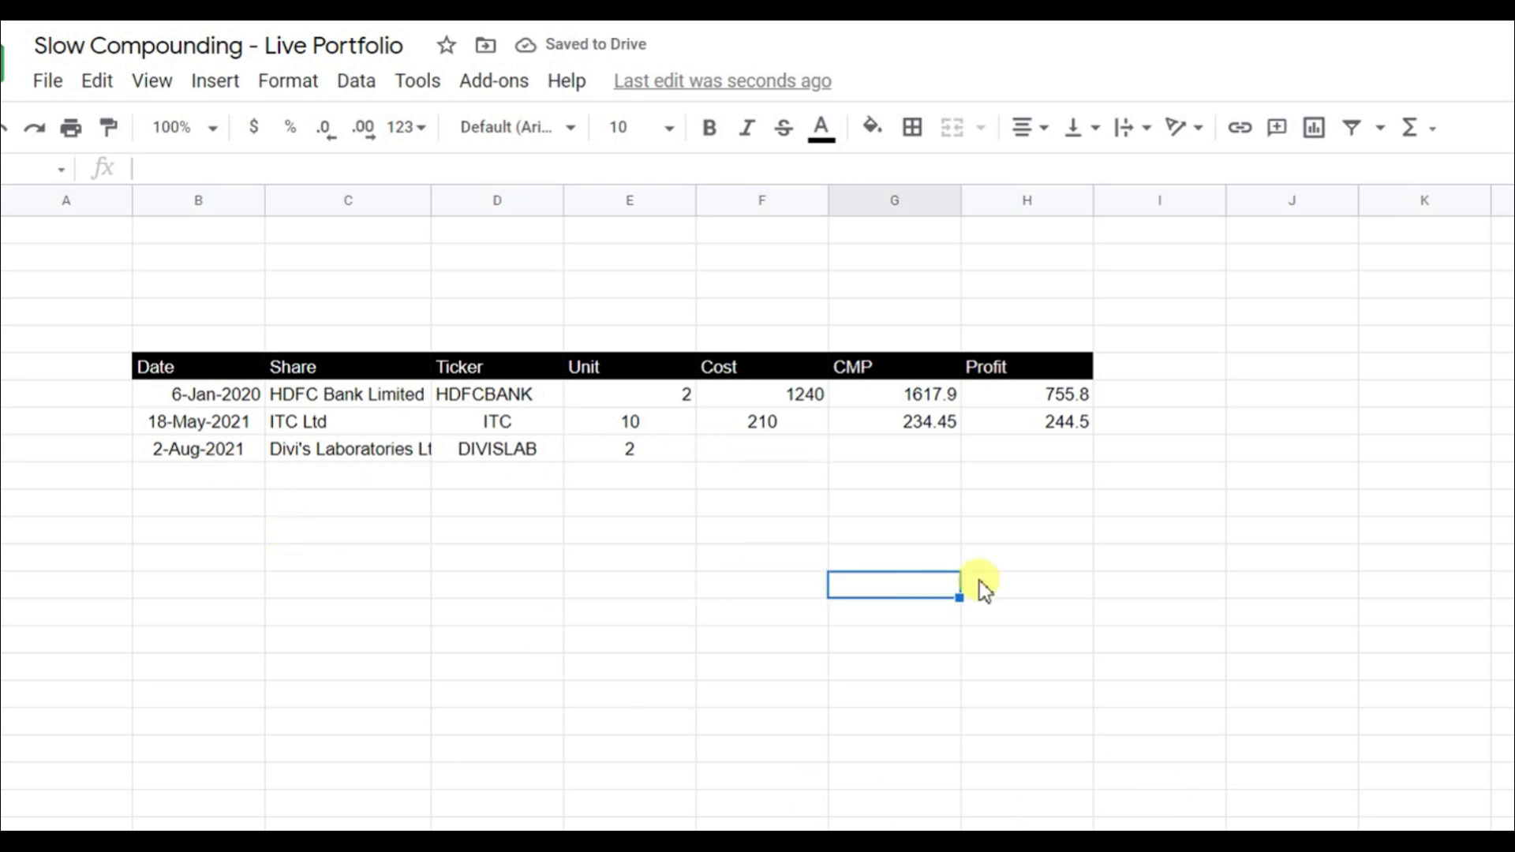
text(=goo)
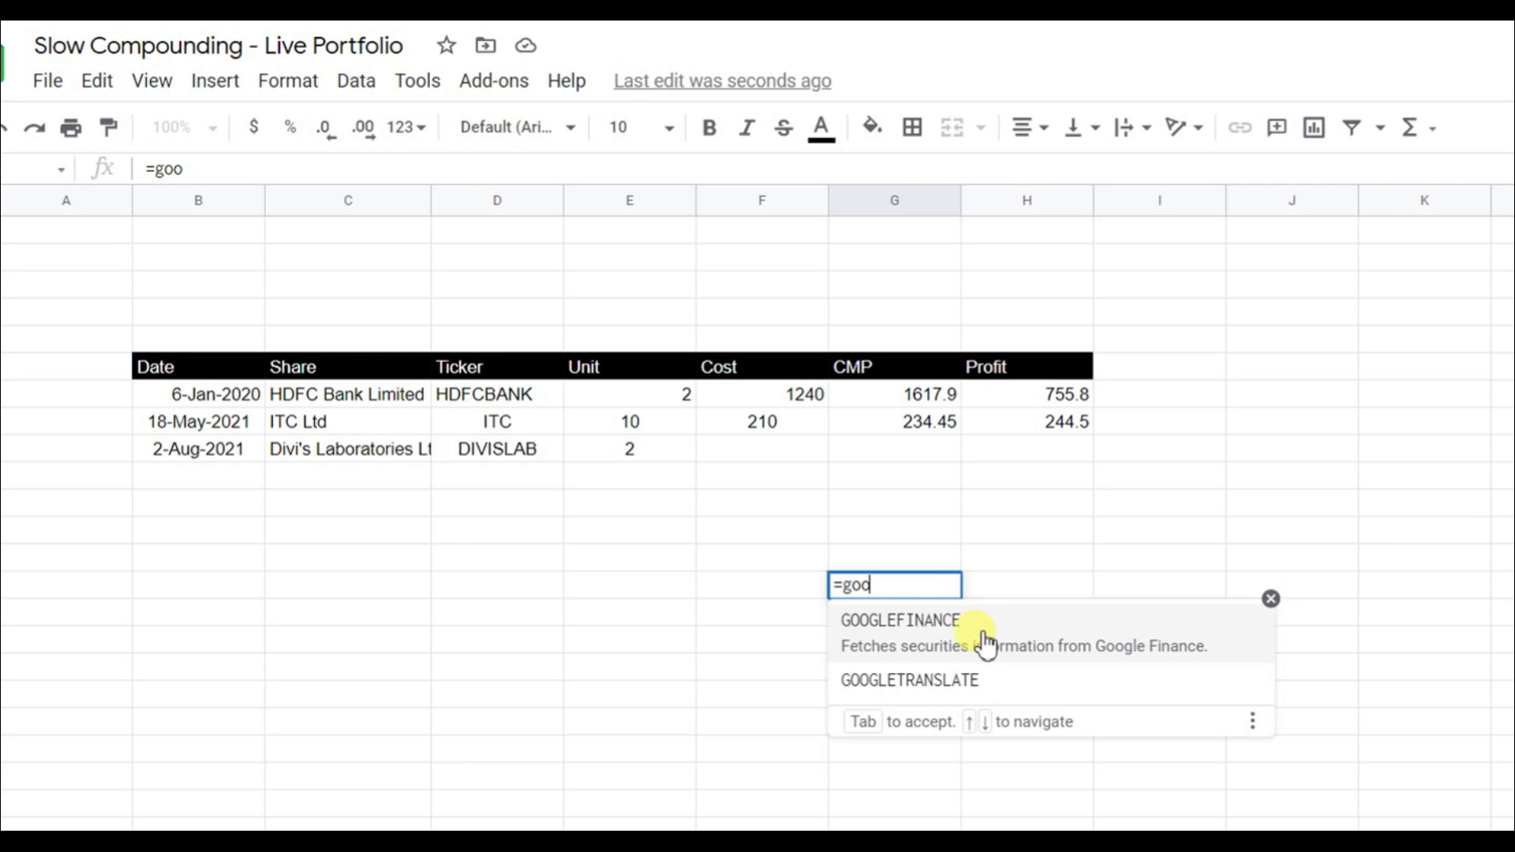
click(977, 636)
click(480, 450)
text(,)
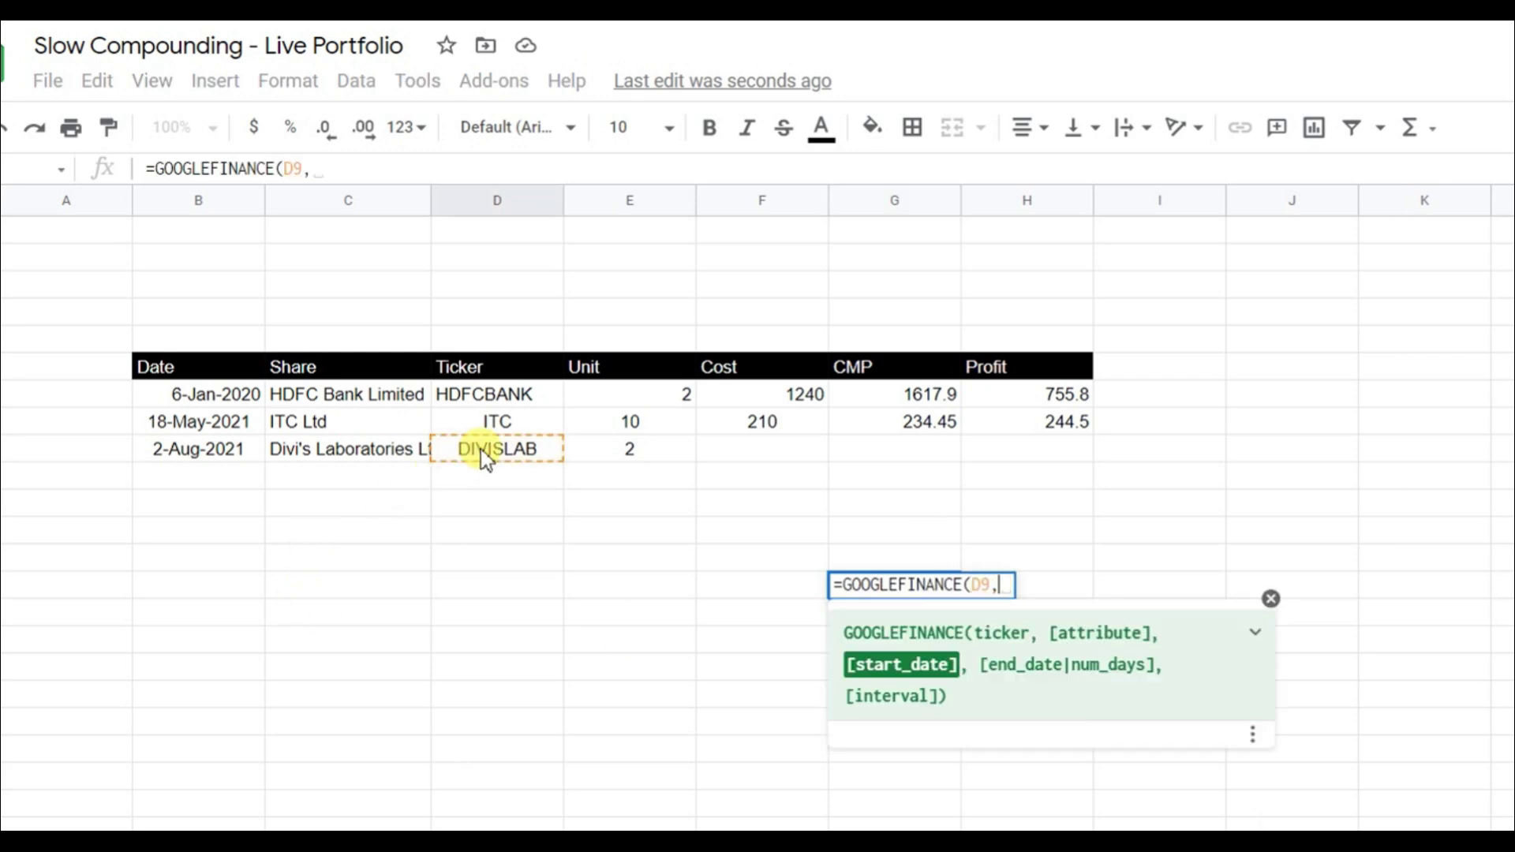
text("Price",)
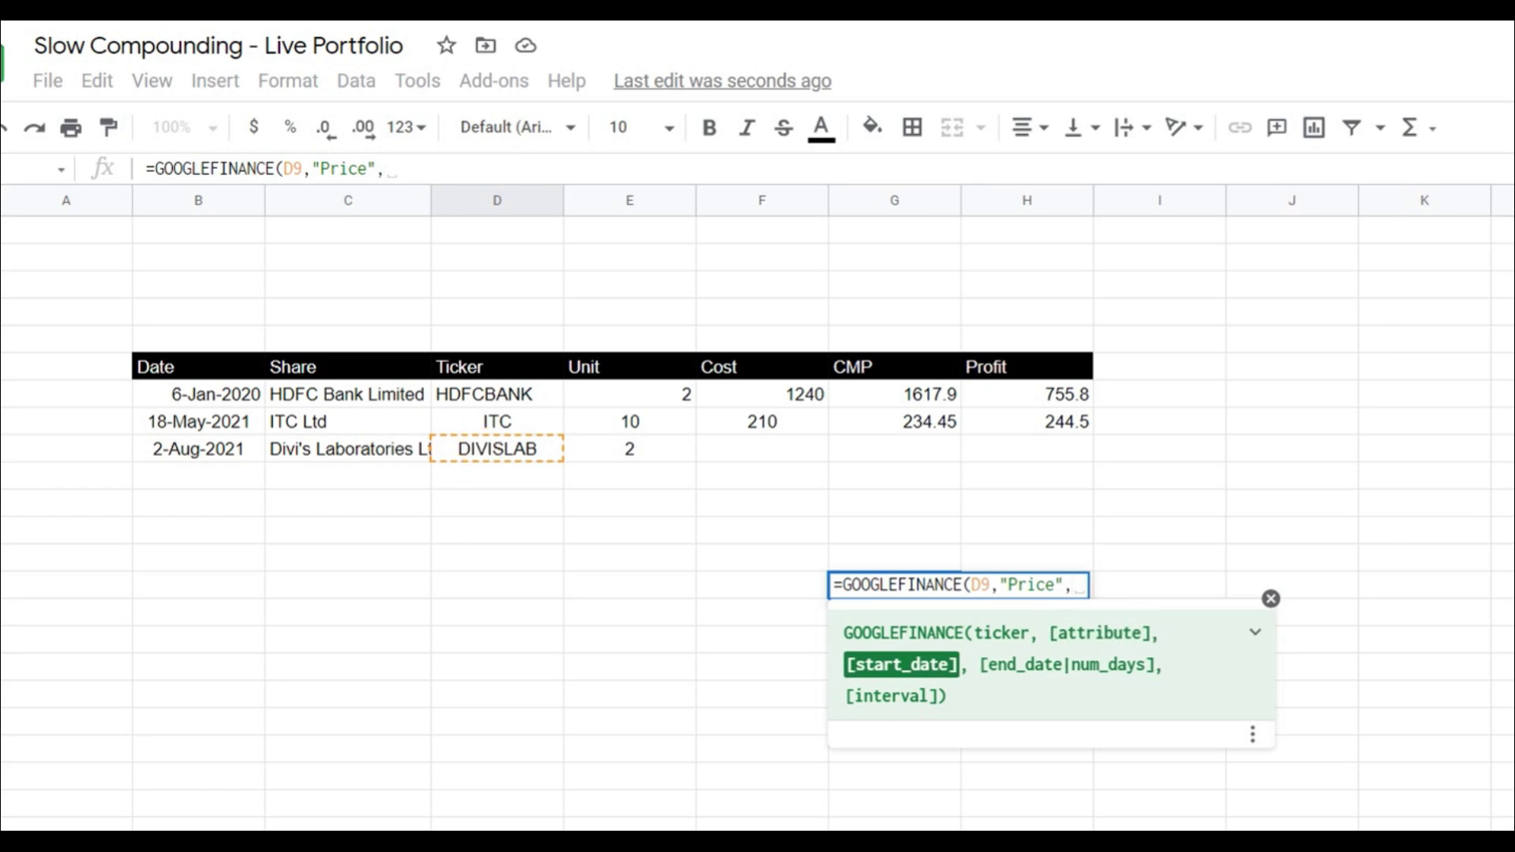
click(193, 451)
text(-1))
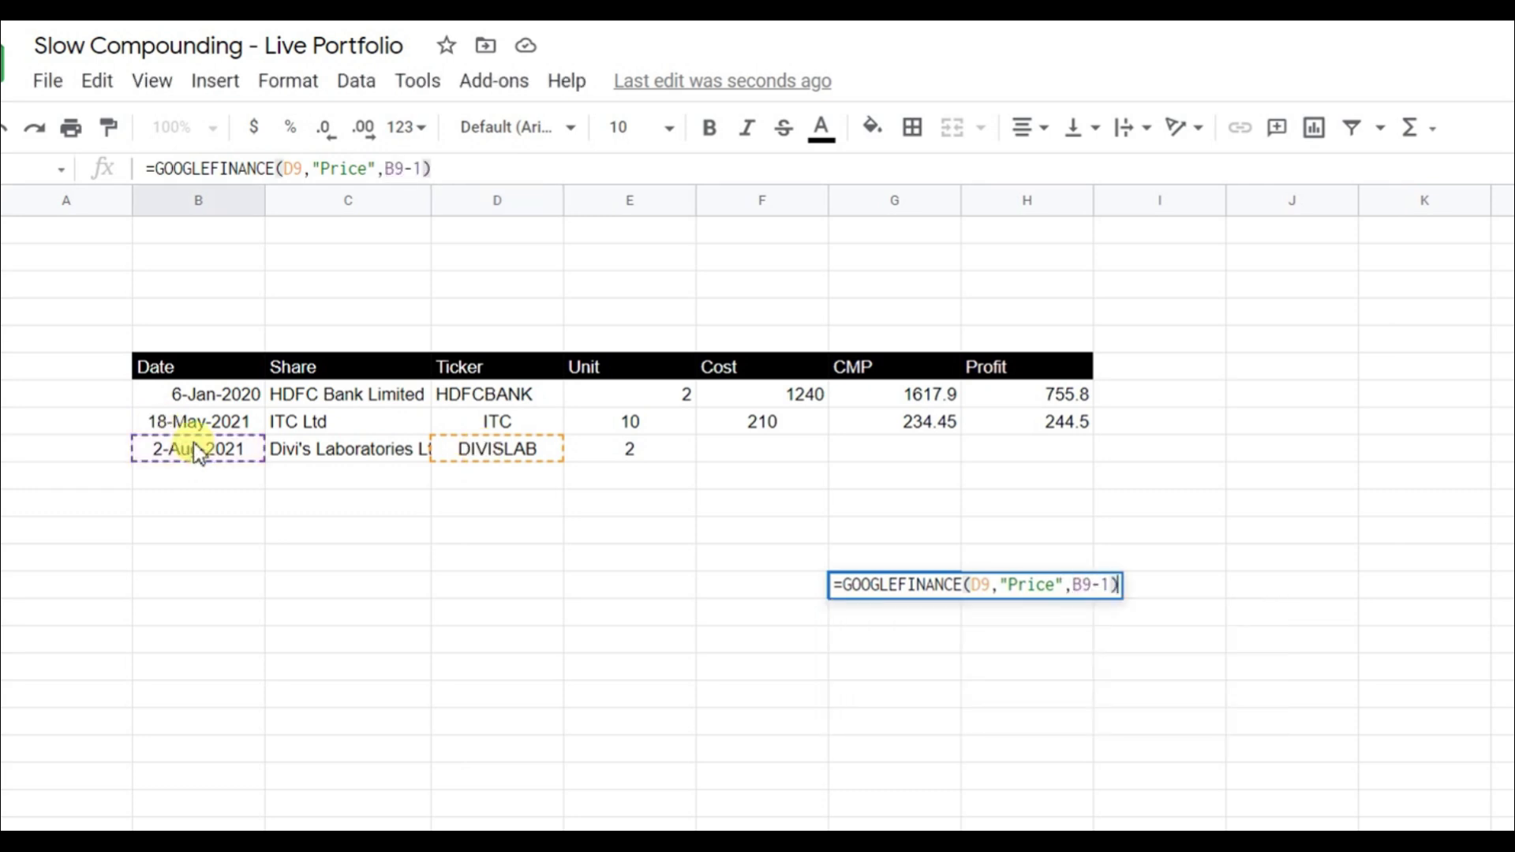
key(Return)
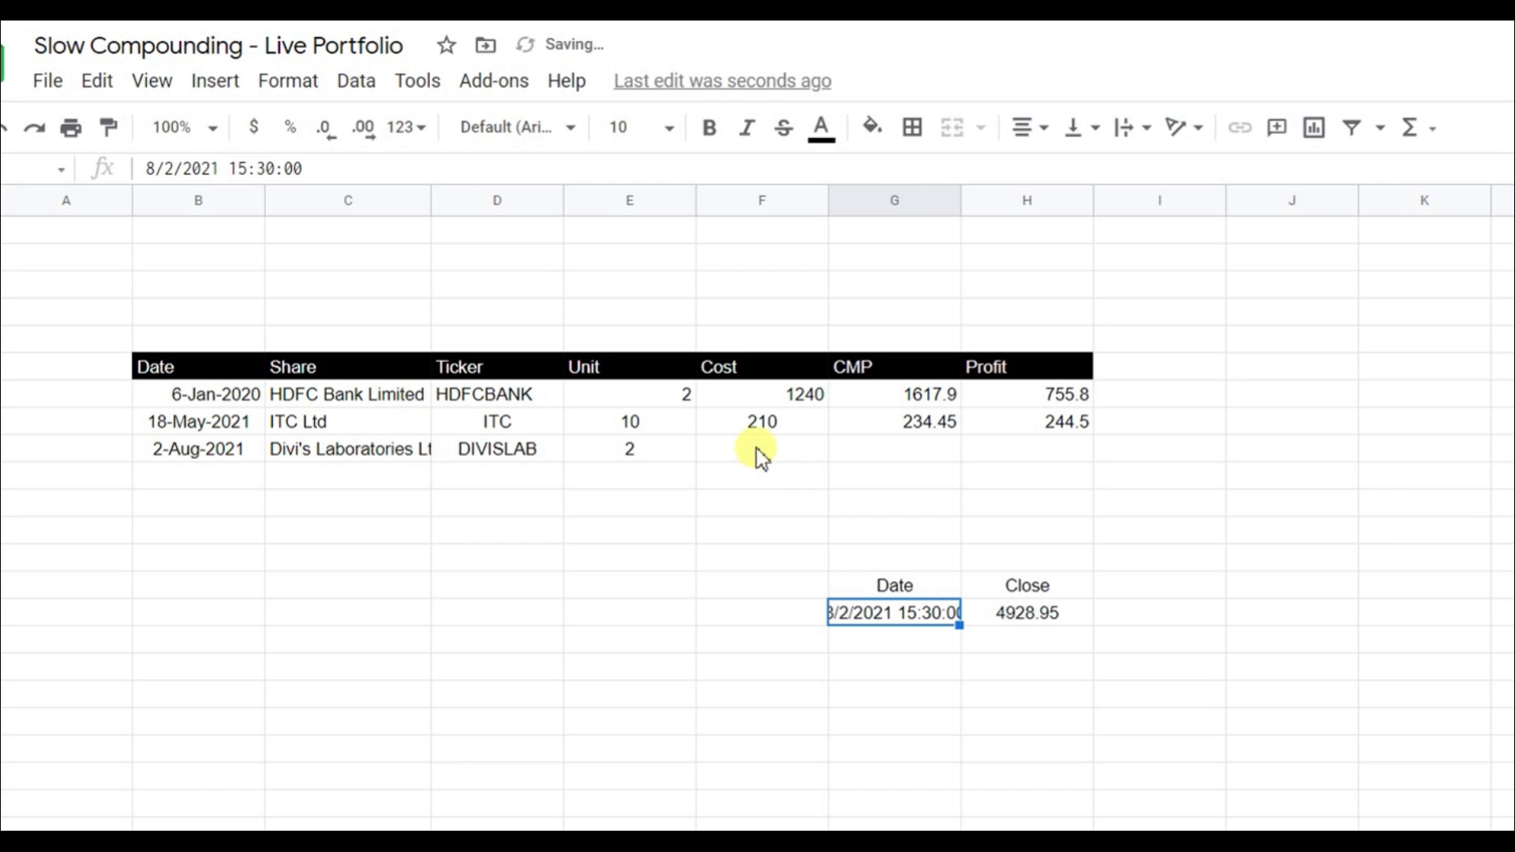
Enter 4928 as the DIVISLAB cost in cell F9, and clear the temporary price lookup in G13:H16
click(756, 448)
text(4928)
key(Return)
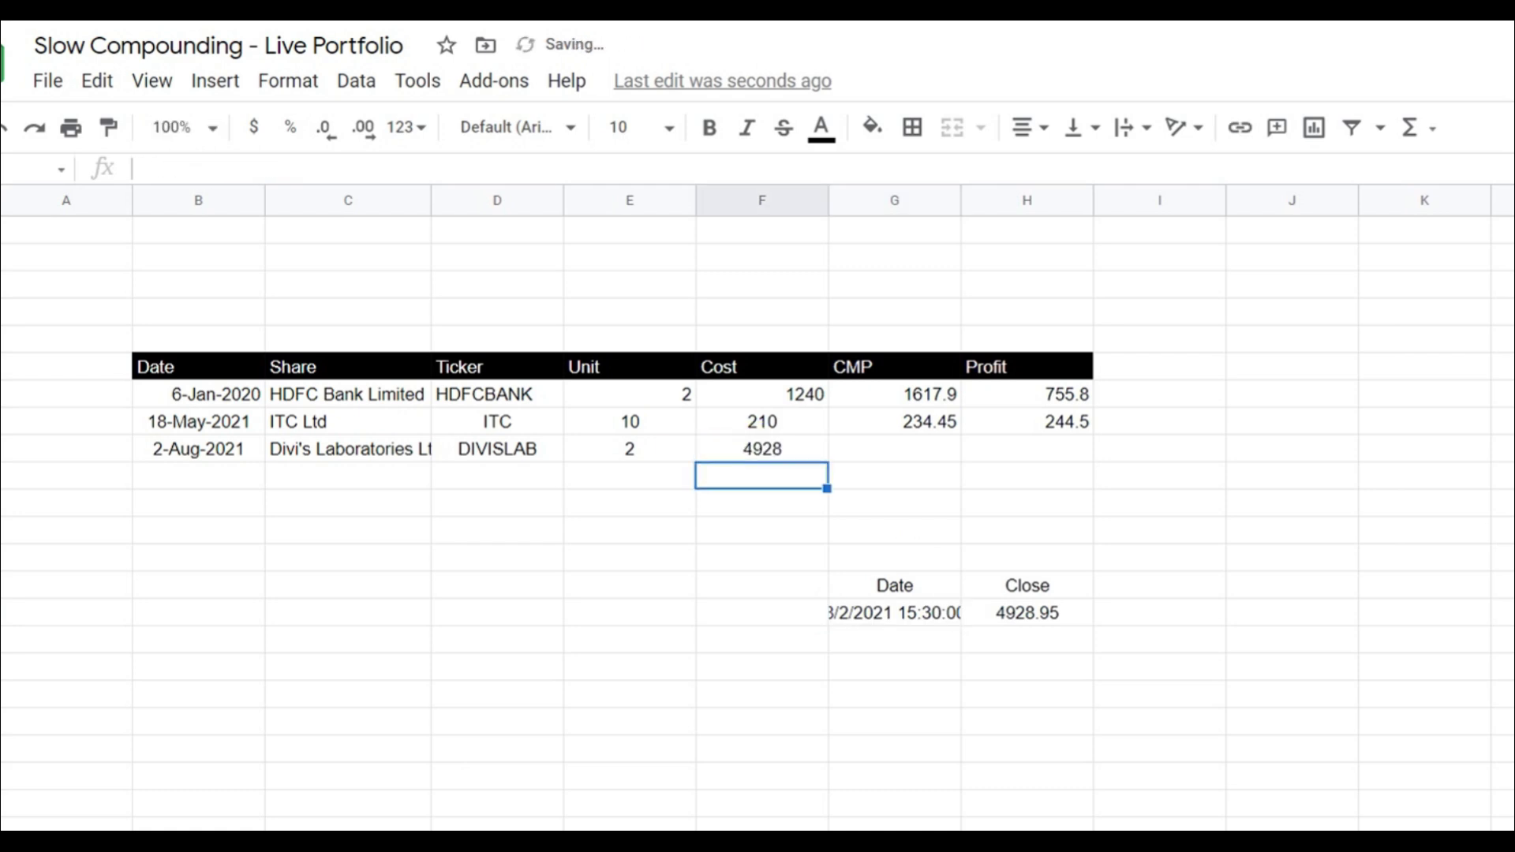
drag(868, 555, 1089, 646)
key(Delete)
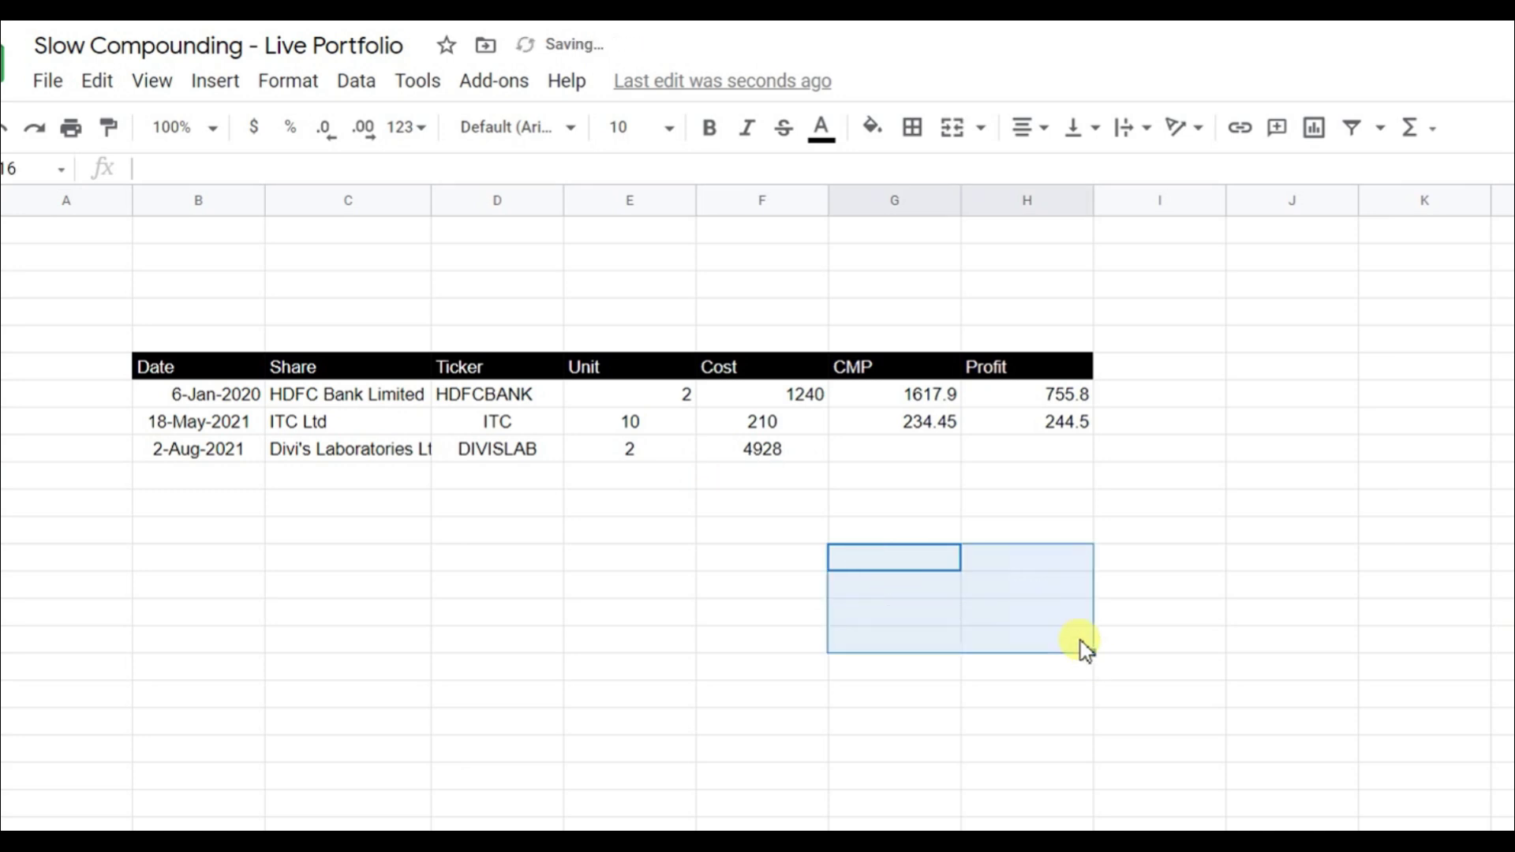
Copy the current market price formula from G8 down to G9 for the DIVISLAB transaction
click(914, 444)
click(942, 423)
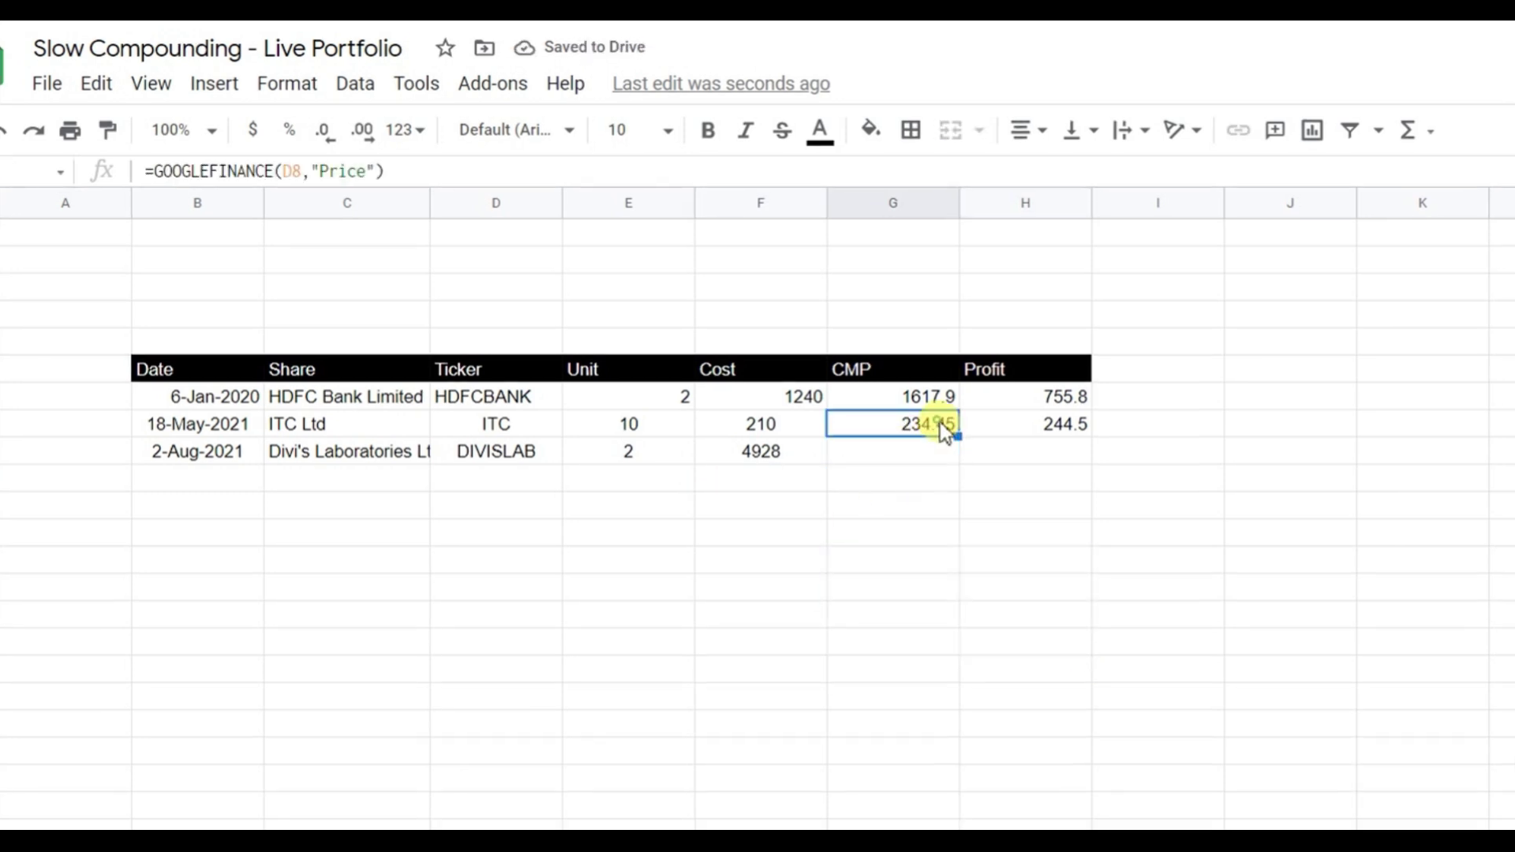
drag(958, 435, 969, 466)
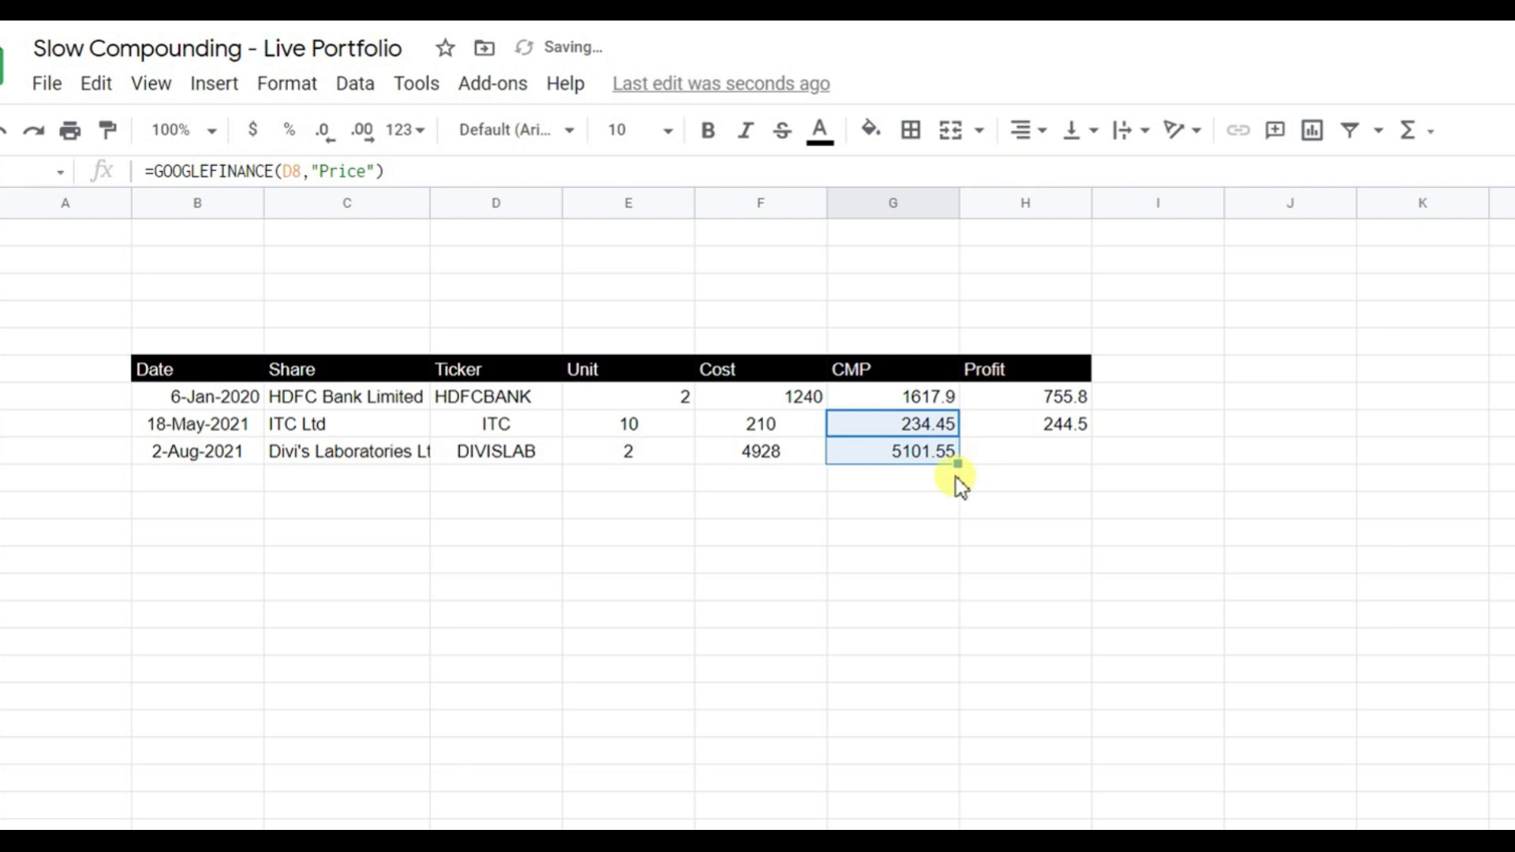
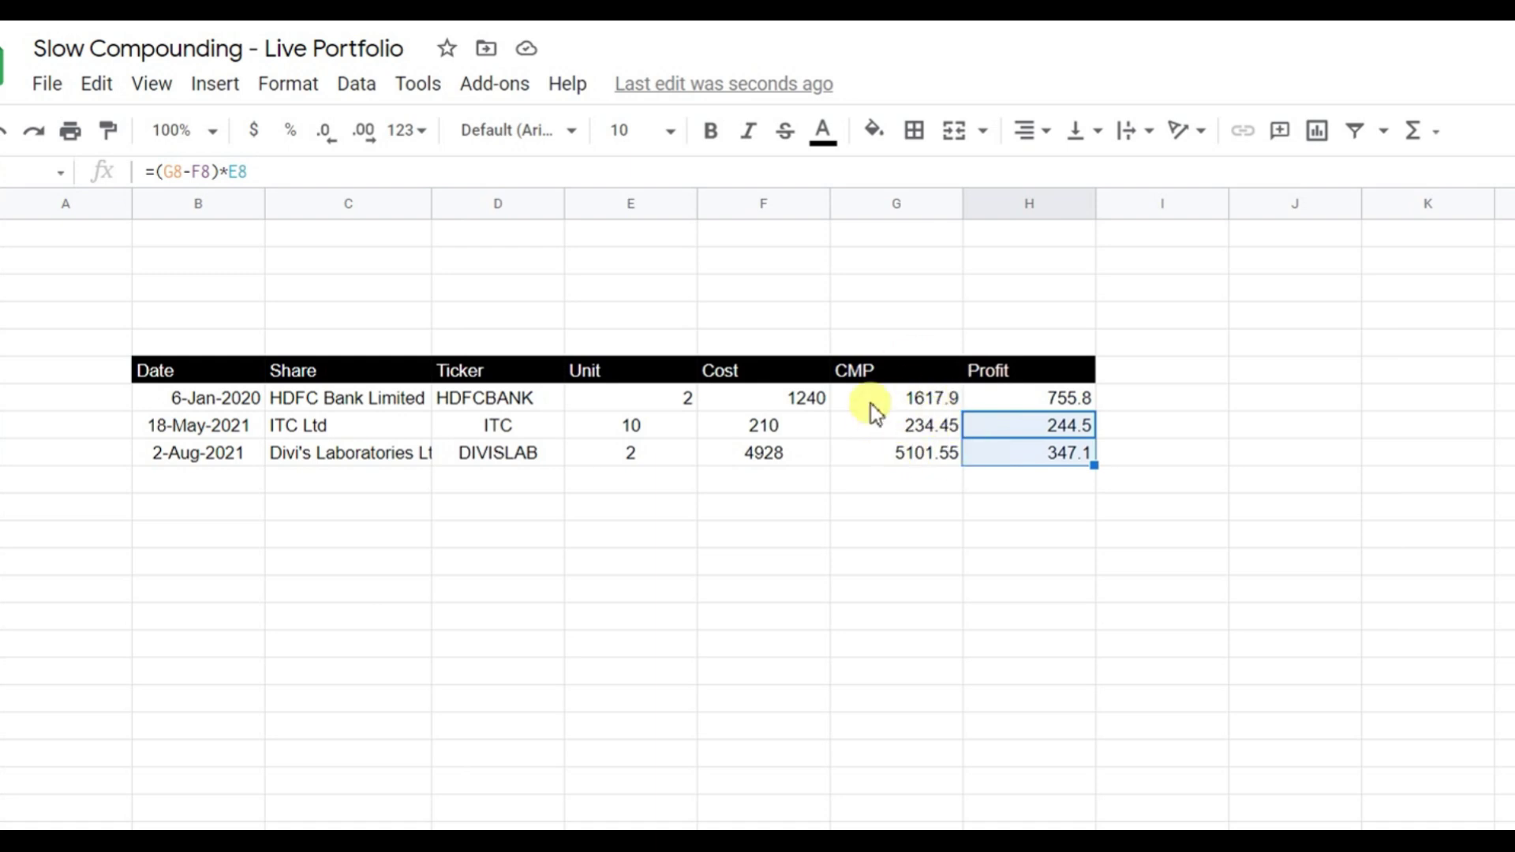
Add an Investment header in cell I6 and apply the Profit header's formatting to it
double_click(1151, 379)
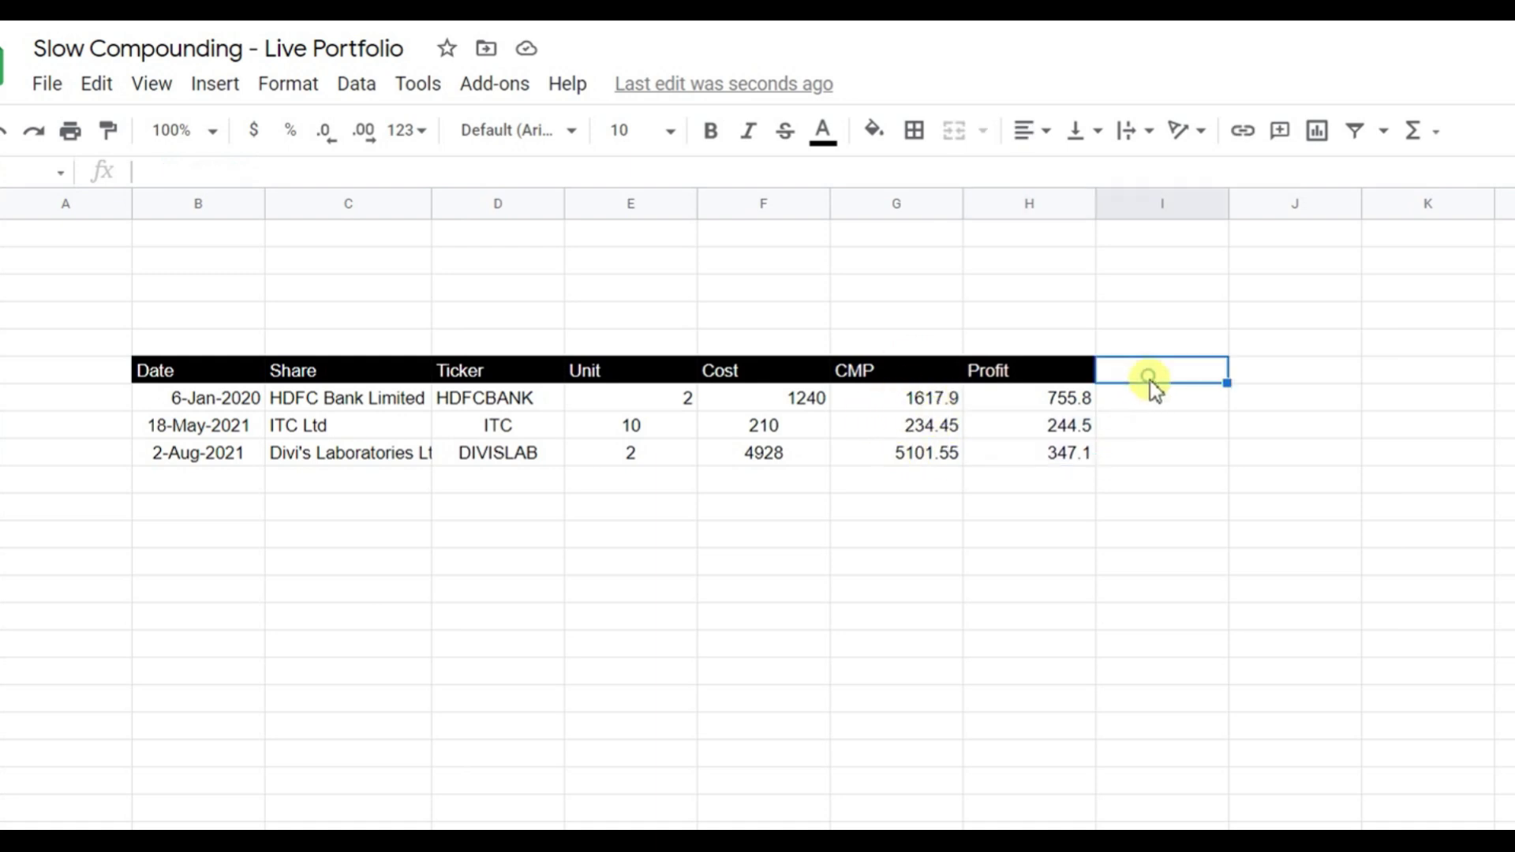
text(Investment)
key(Return)
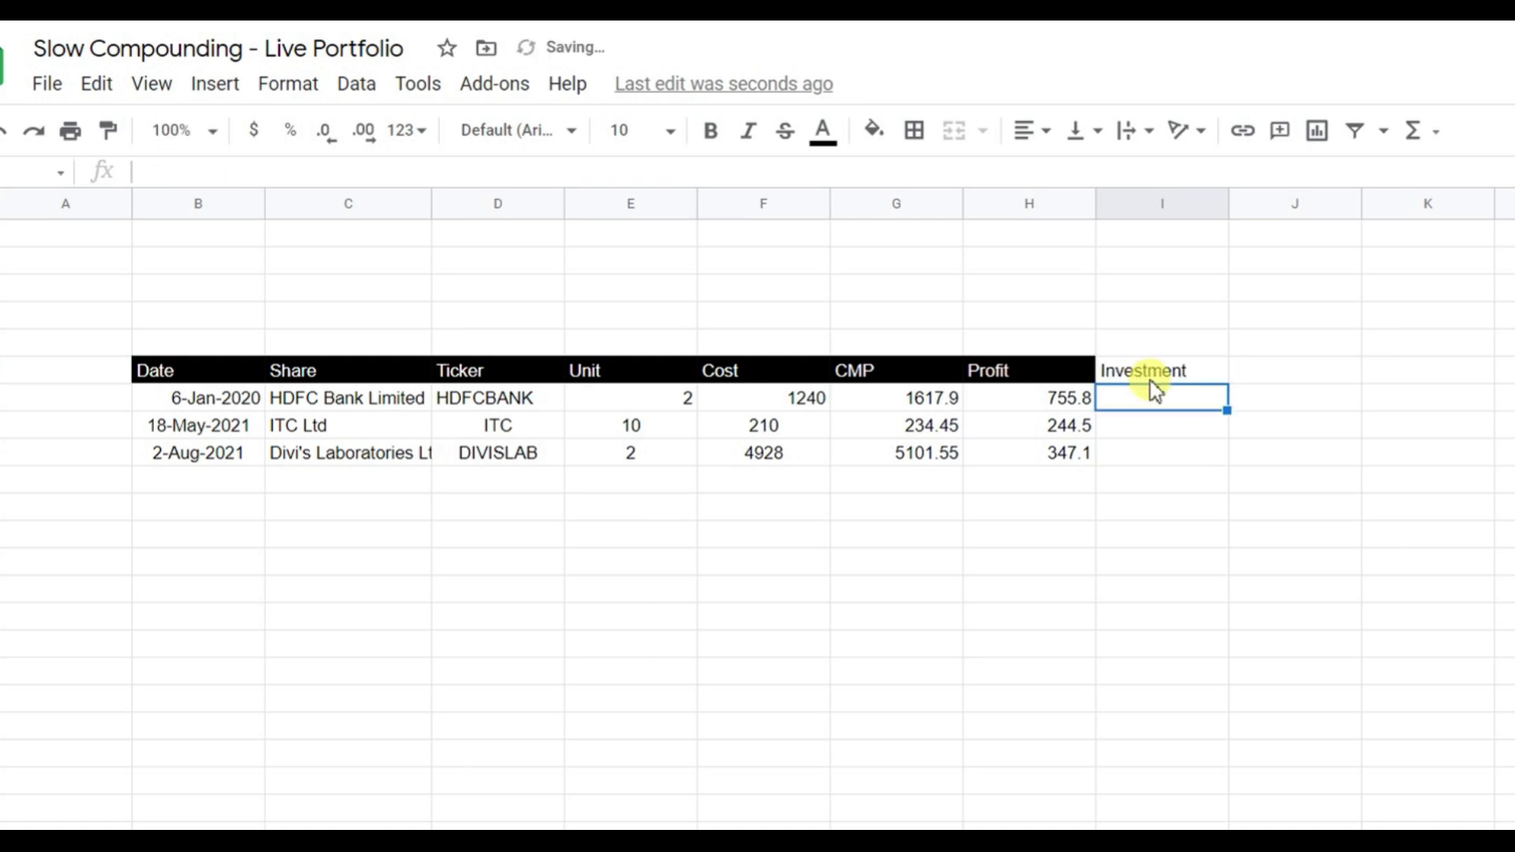
click(1043, 371)
click(109, 130)
click(1161, 376)
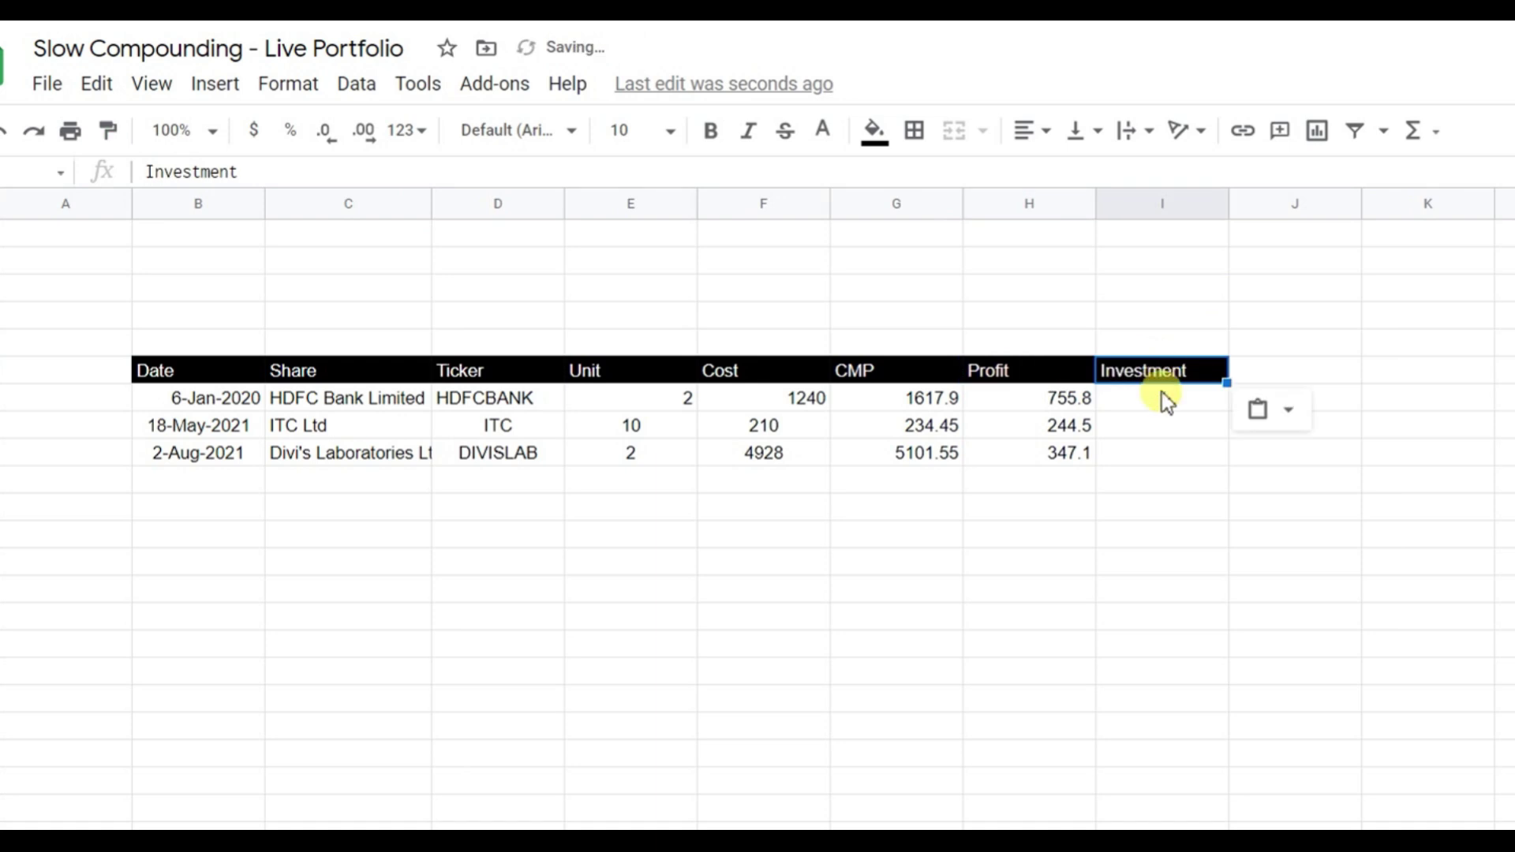
Calculate the investment in cell I7 with the formula =E7*F7 and autofill it down to I9
click(1166, 404)
text(=)
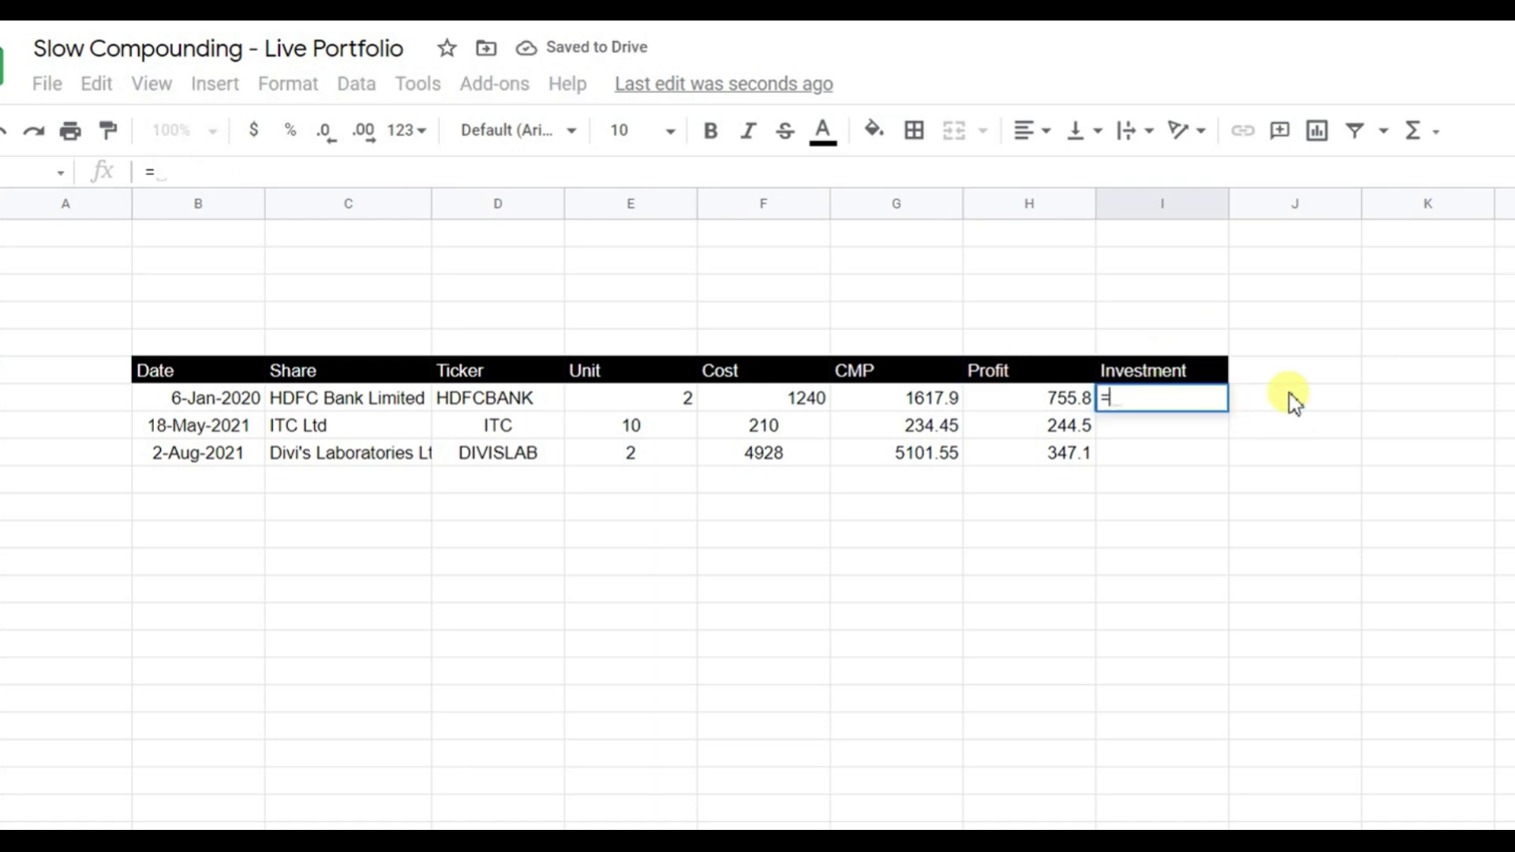
key(Left)
key(Left)
key(Left)
key(Left)
text(*)
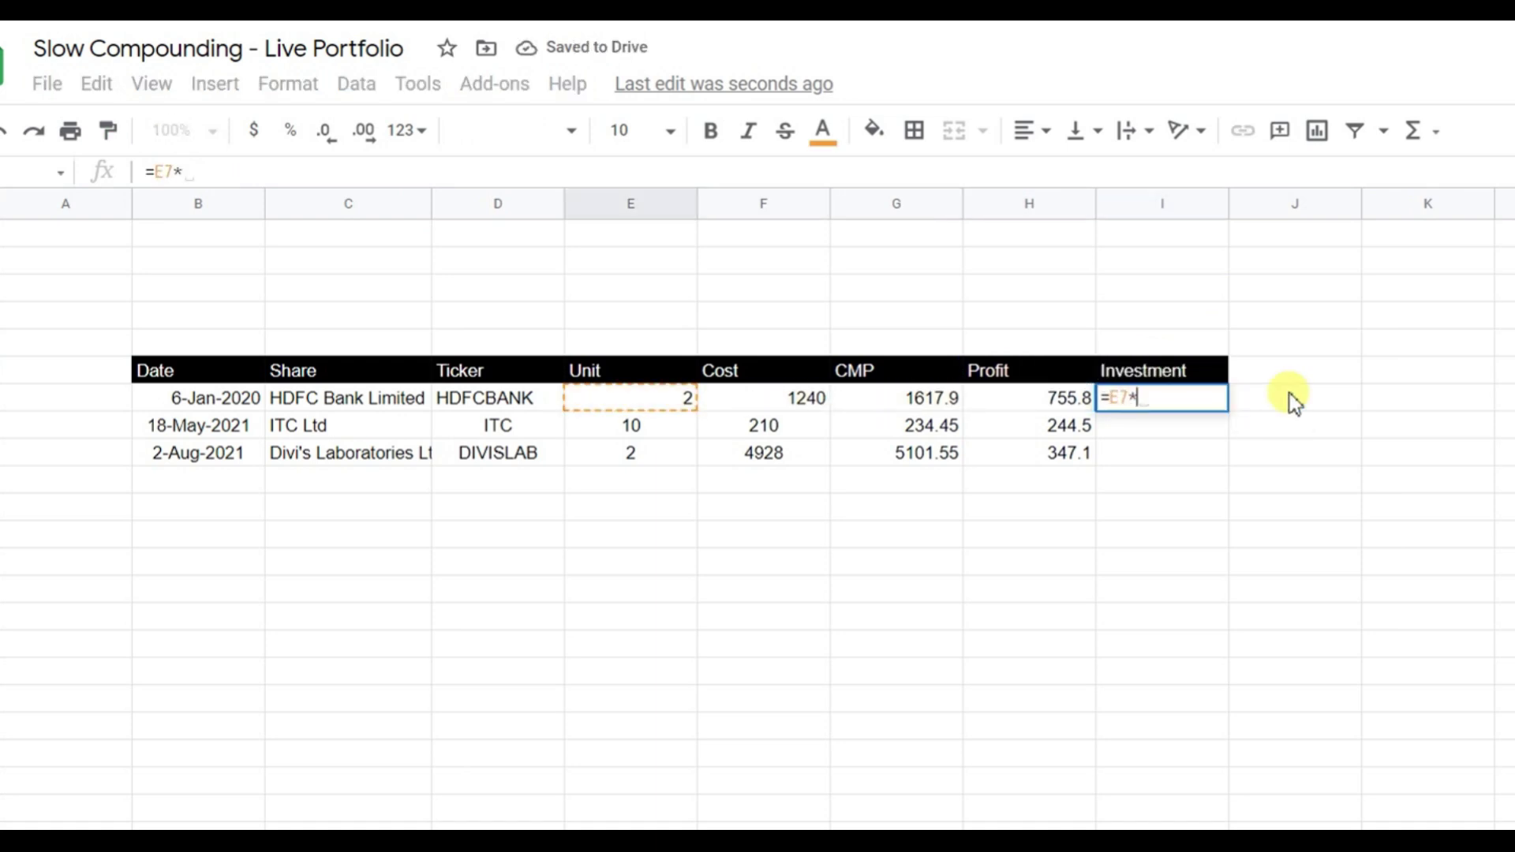
key(Left)
key(Left)
key(Left)
key(Return)
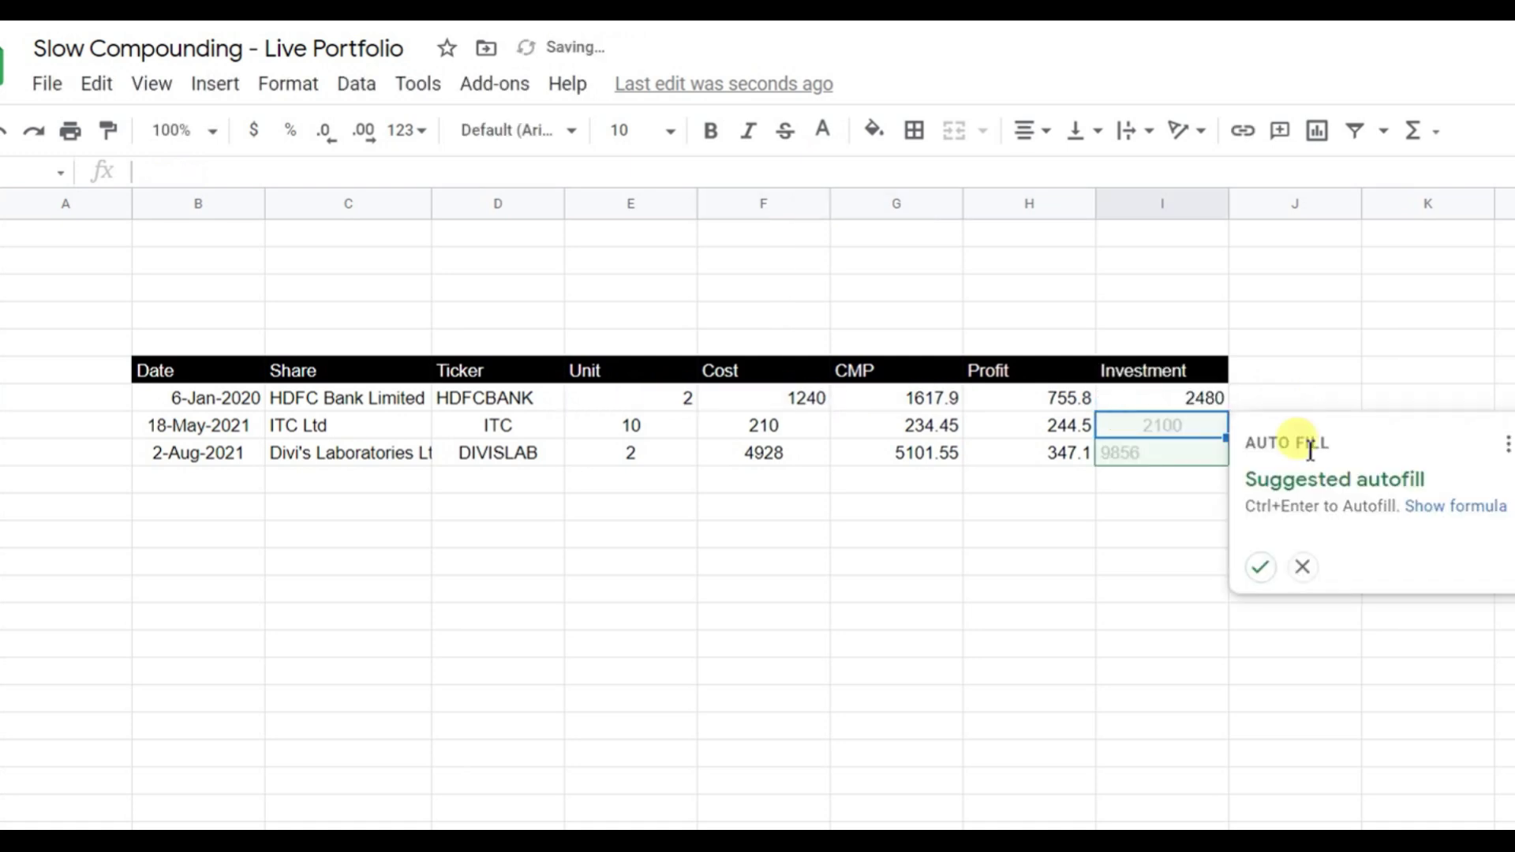
click(1260, 570)
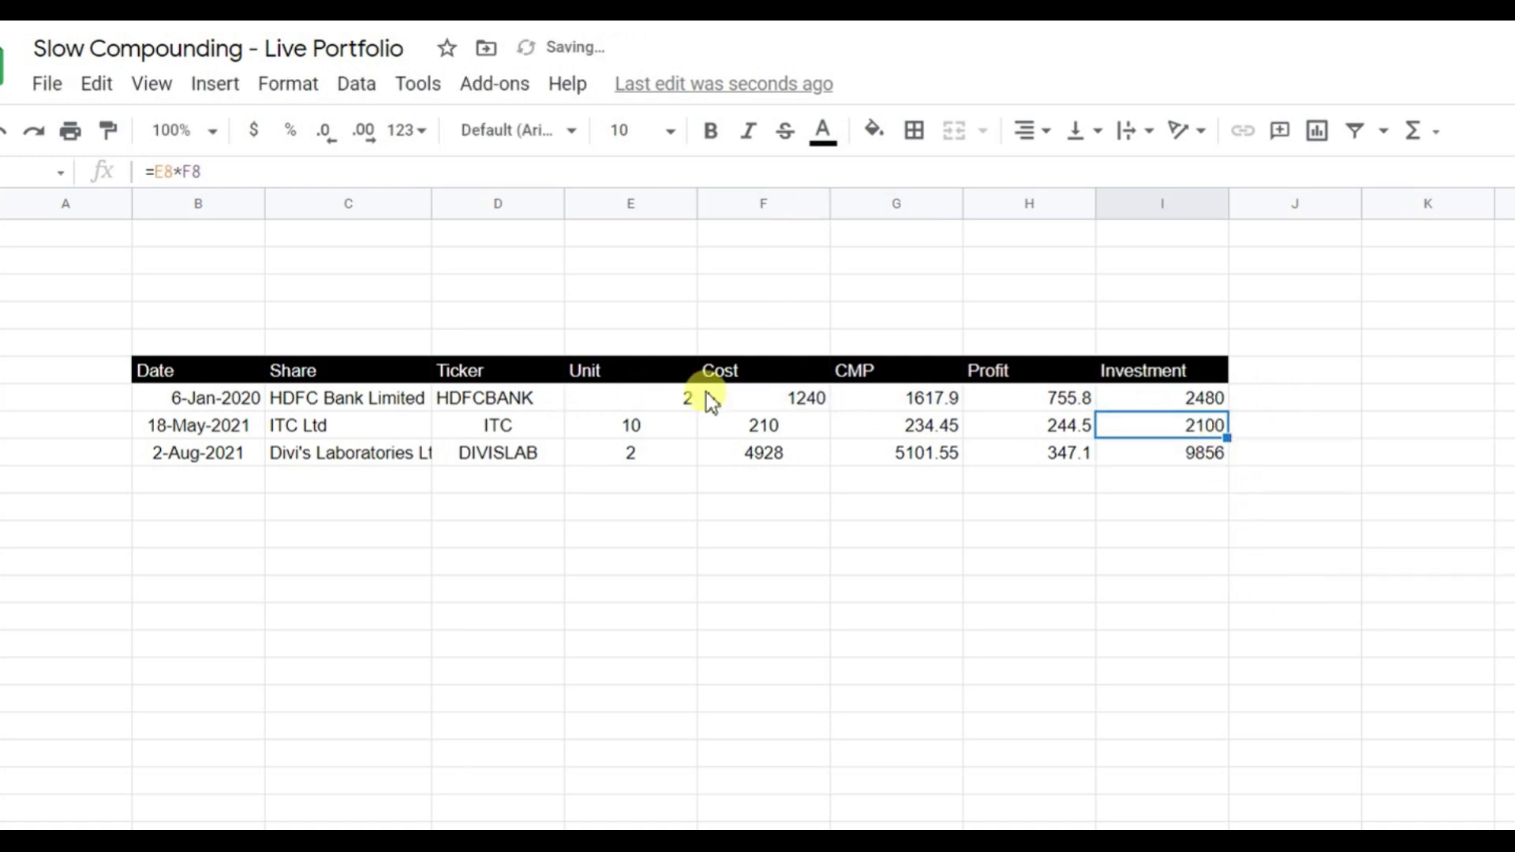
Center-align the ticker, unit, cost, CMP, profit and investment entries in D7:I9
drag(482, 404, 1228, 453)
click(1034, 131)
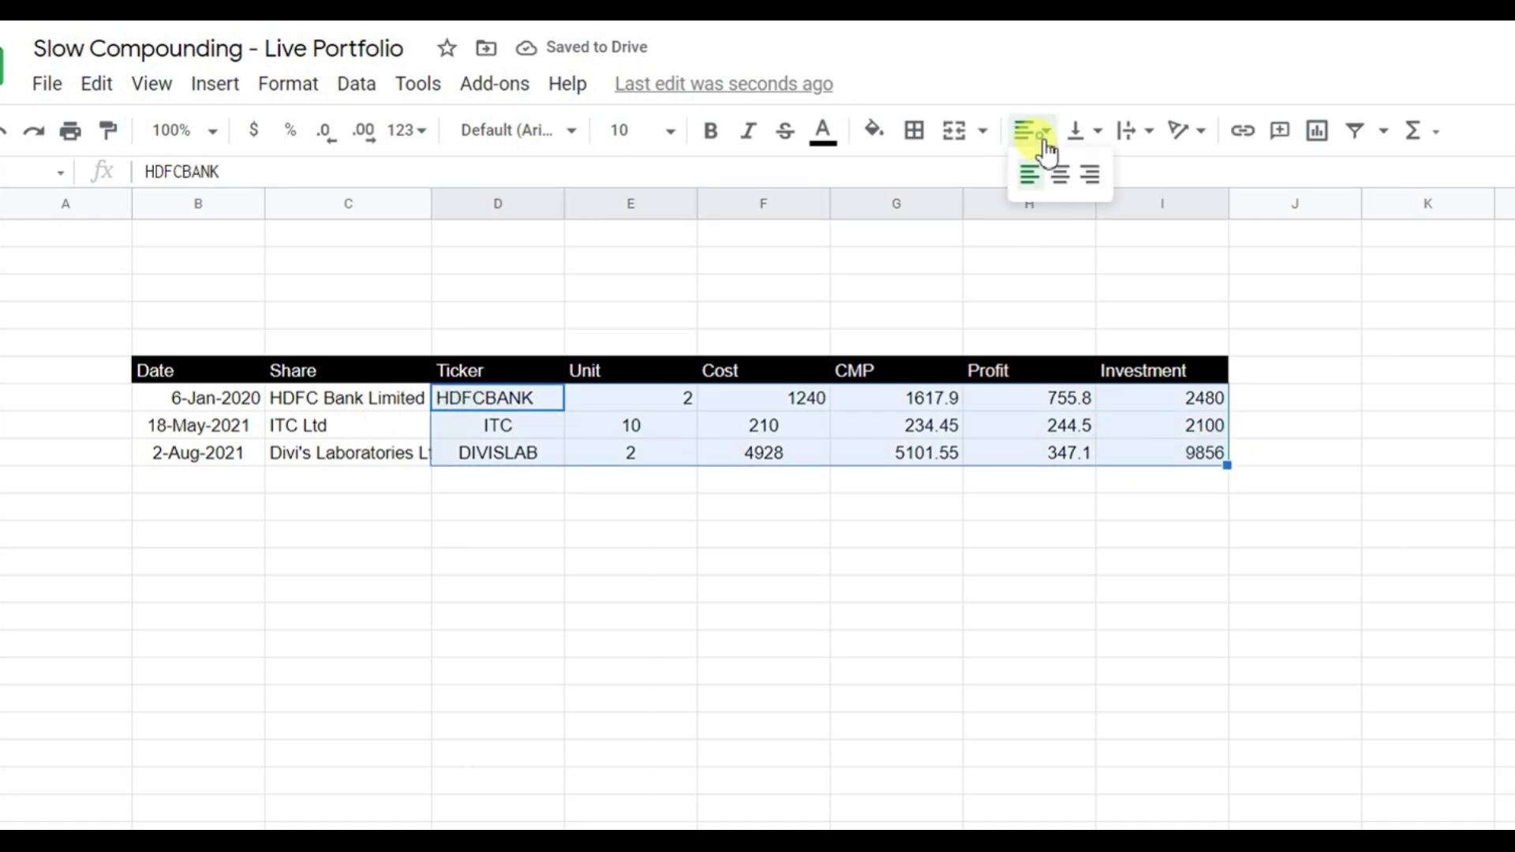
click(1031, 172)
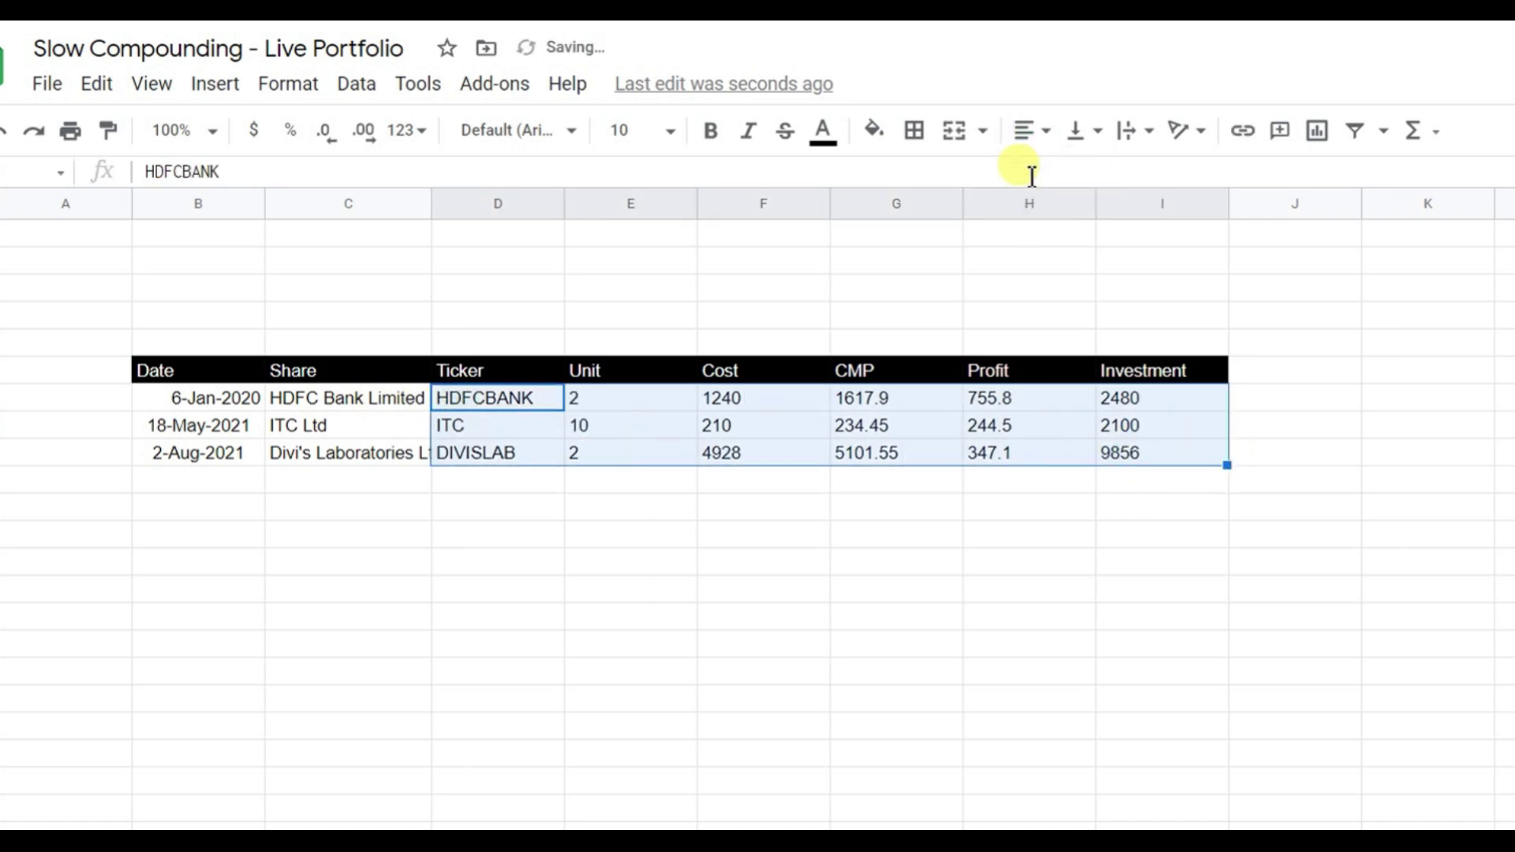
click(1040, 131)
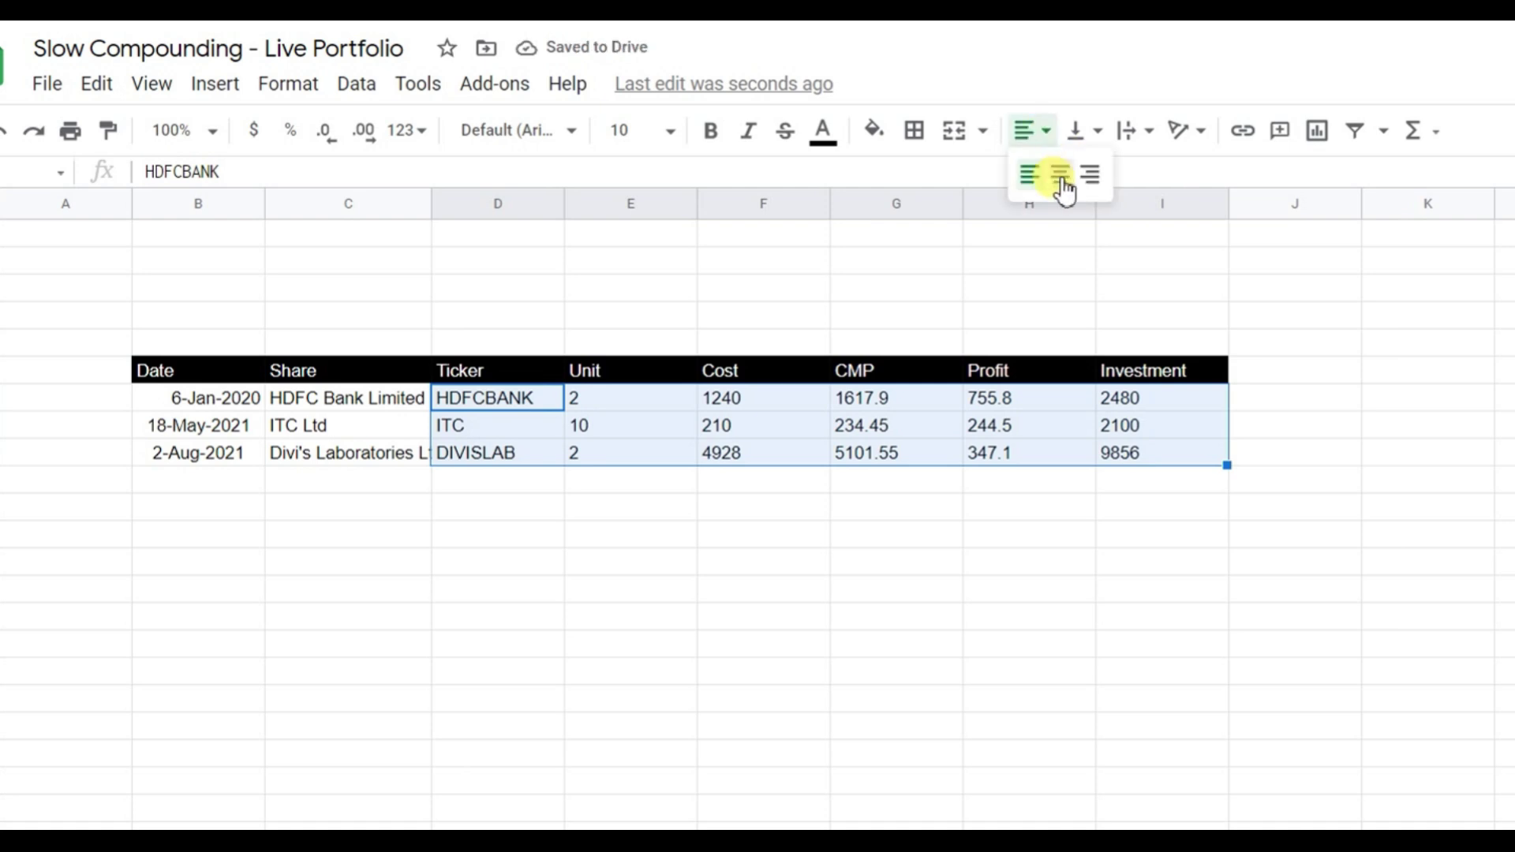
click(1056, 172)
Left-align the date, share and ticker entries in B7:D9
drag(297, 401, 497, 426)
drag(246, 401, 497, 449)
click(1048, 133)
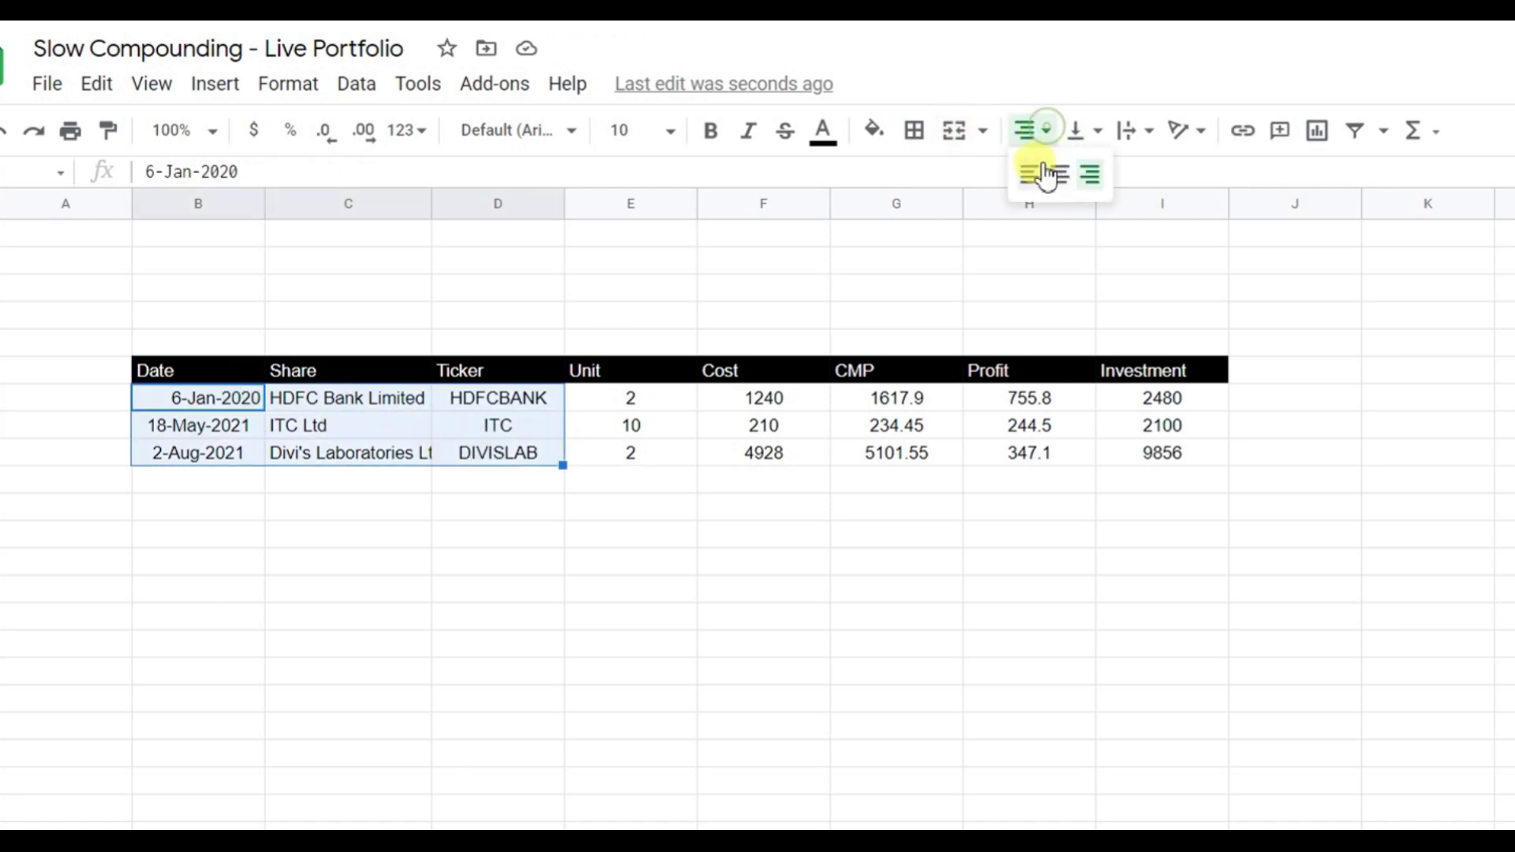
click(1024, 173)
click(935, 515)
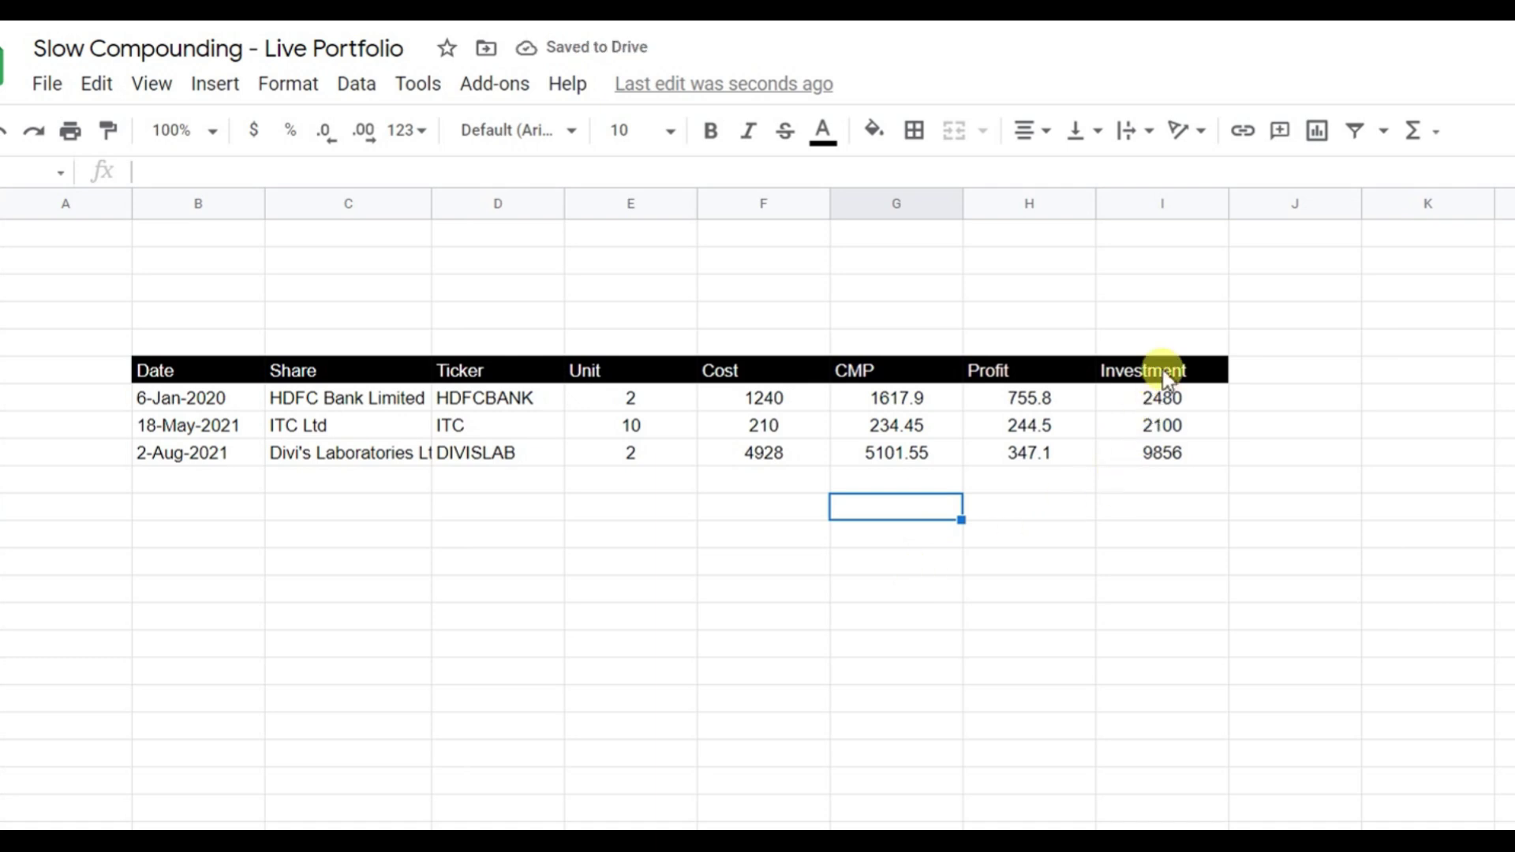
drag(198, 481, 1196, 715)
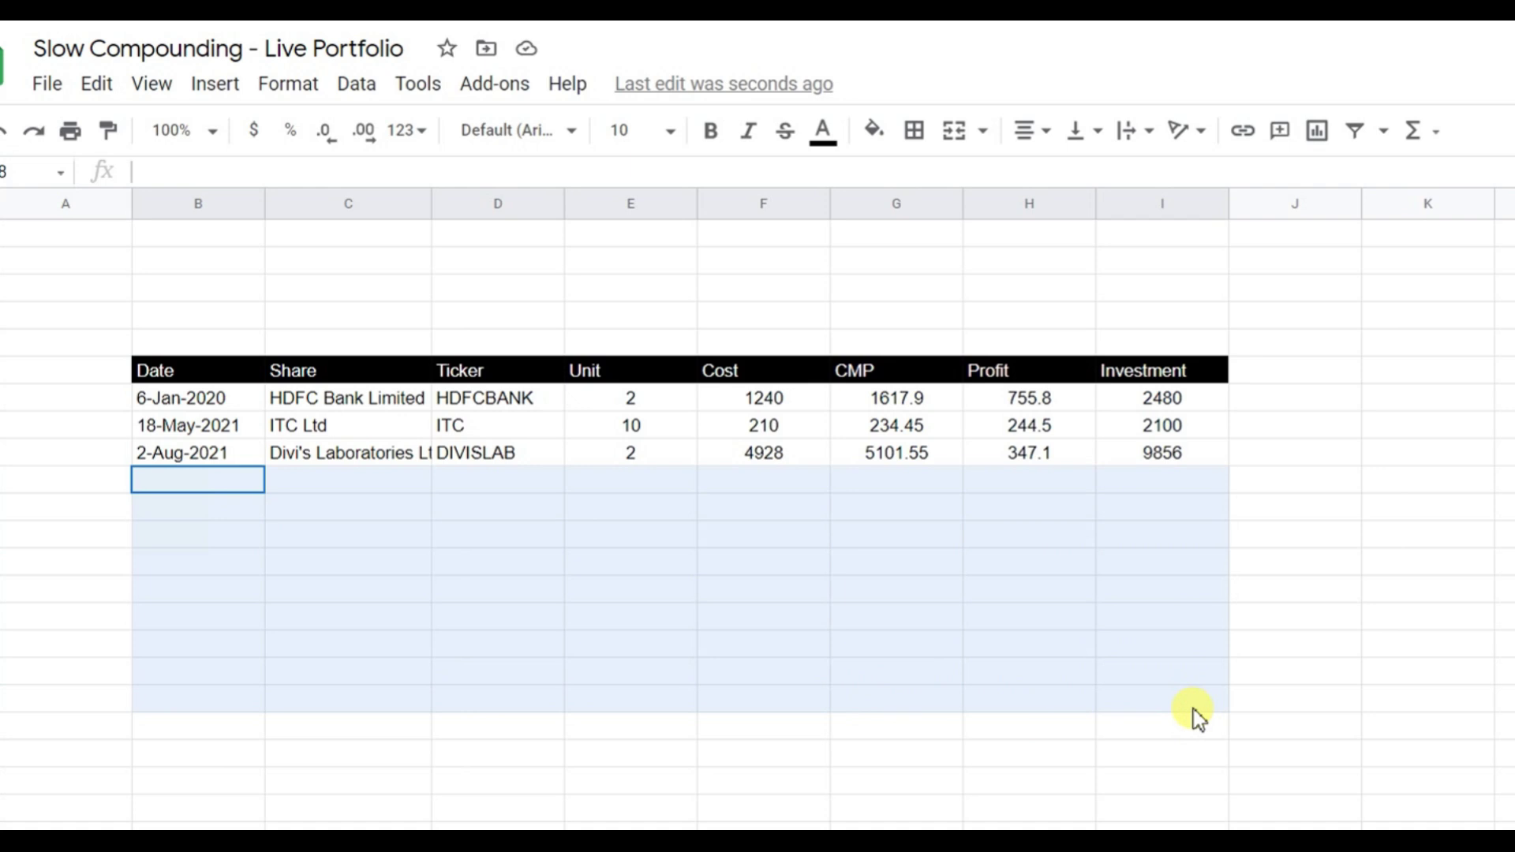
drag(1198, 719, 1198, 718)
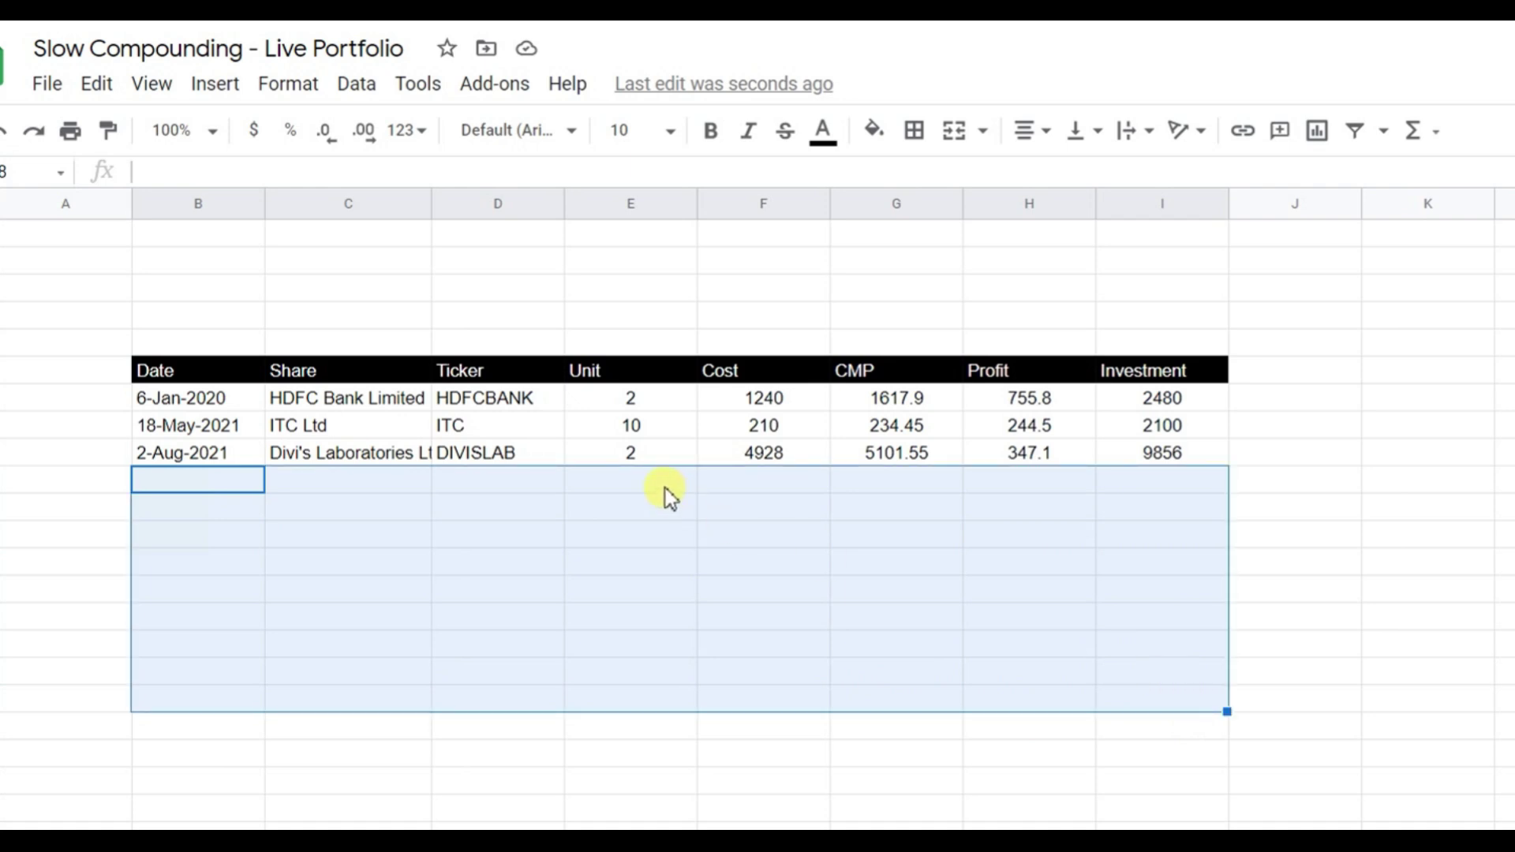
Shade the unit and cost entries in E7:F9 with a light grey fill
drag(615, 398, 752, 459)
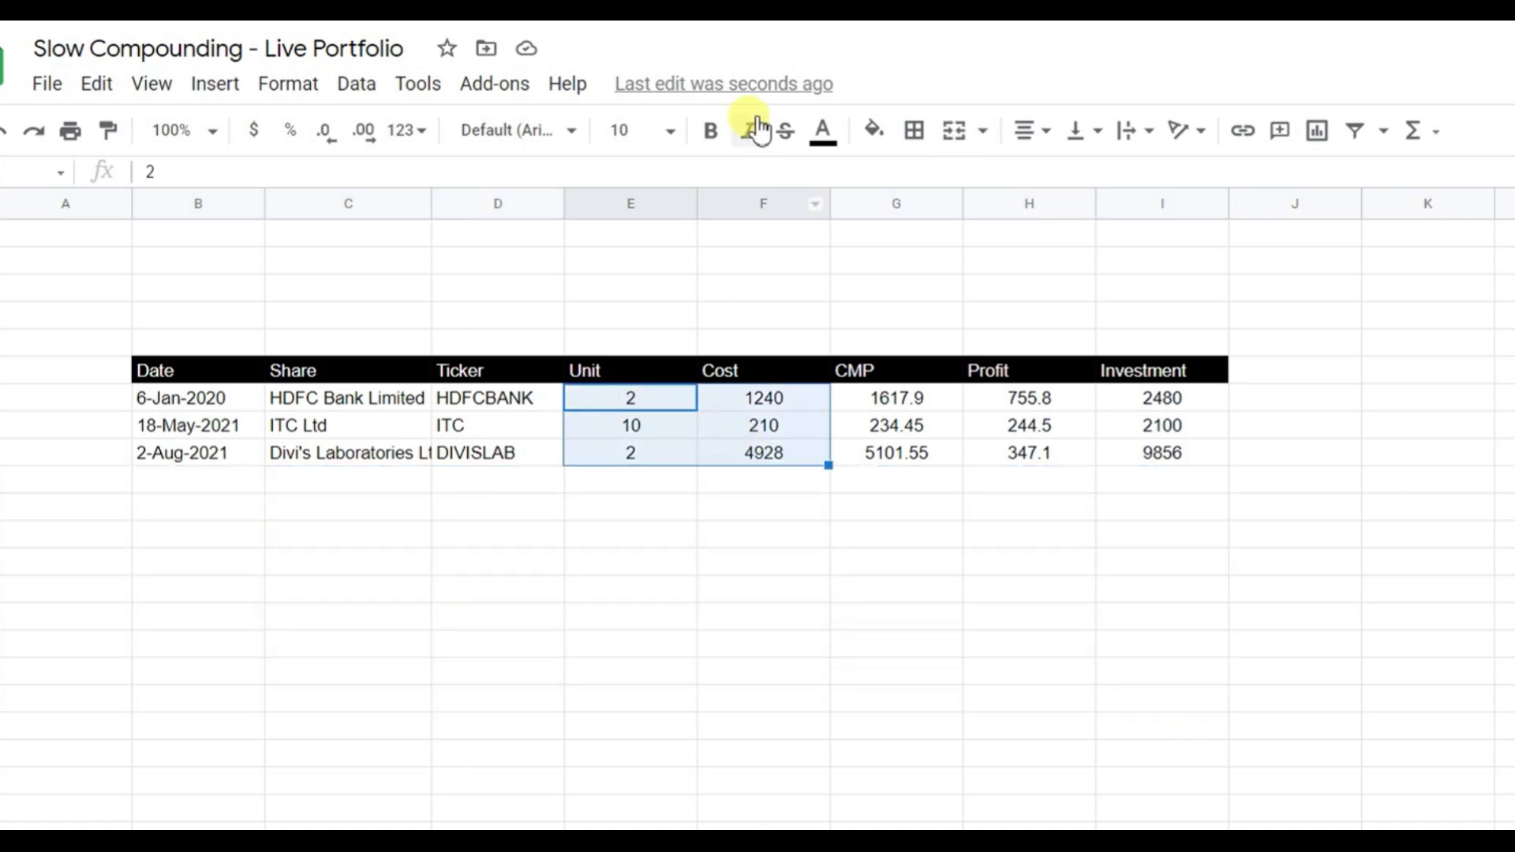
click(872, 136)
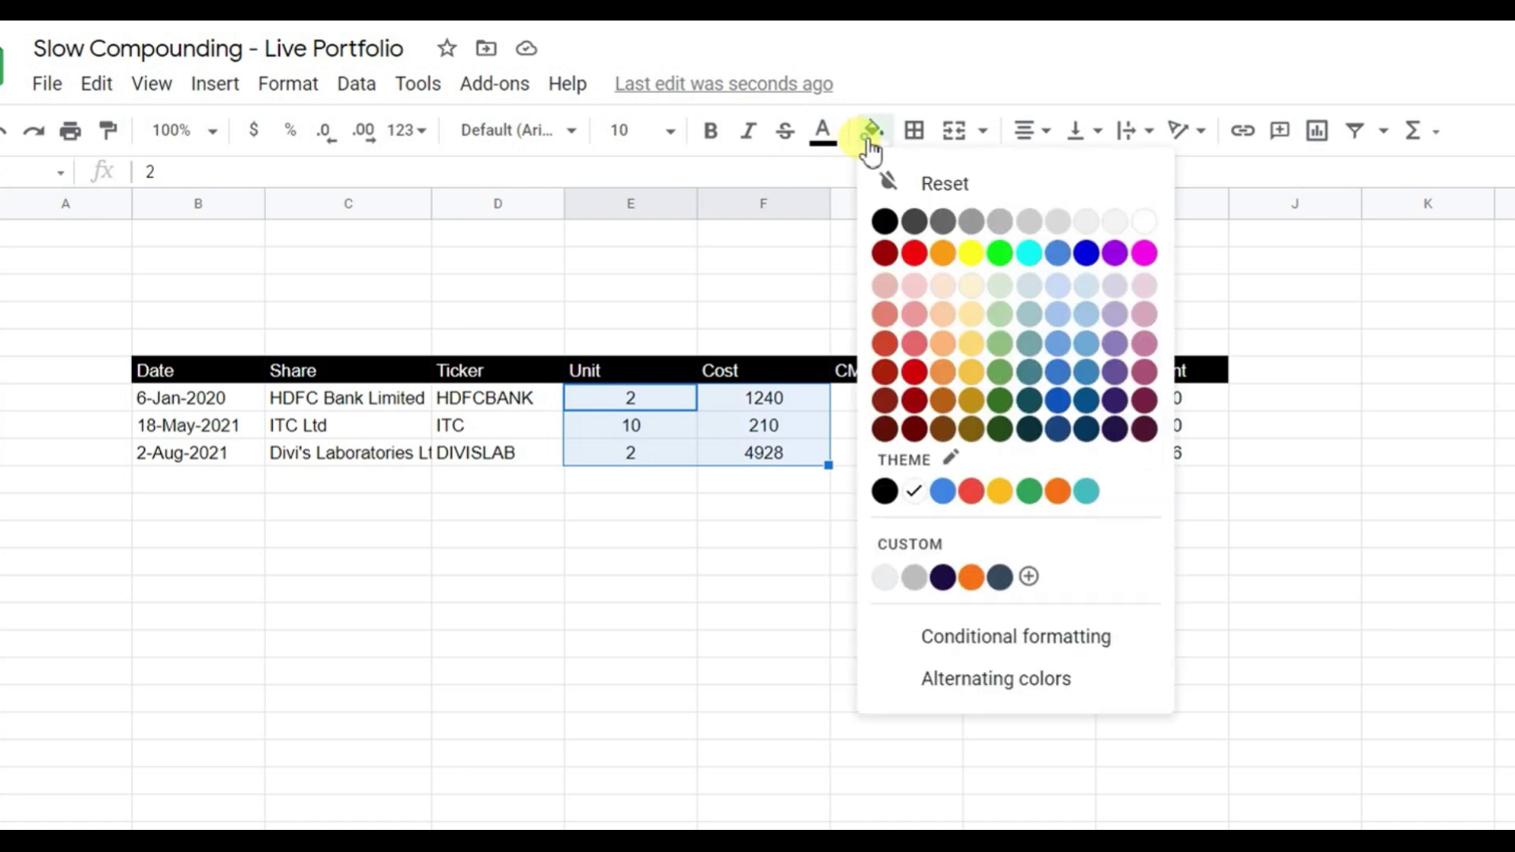
click(1090, 226)
click(872, 534)
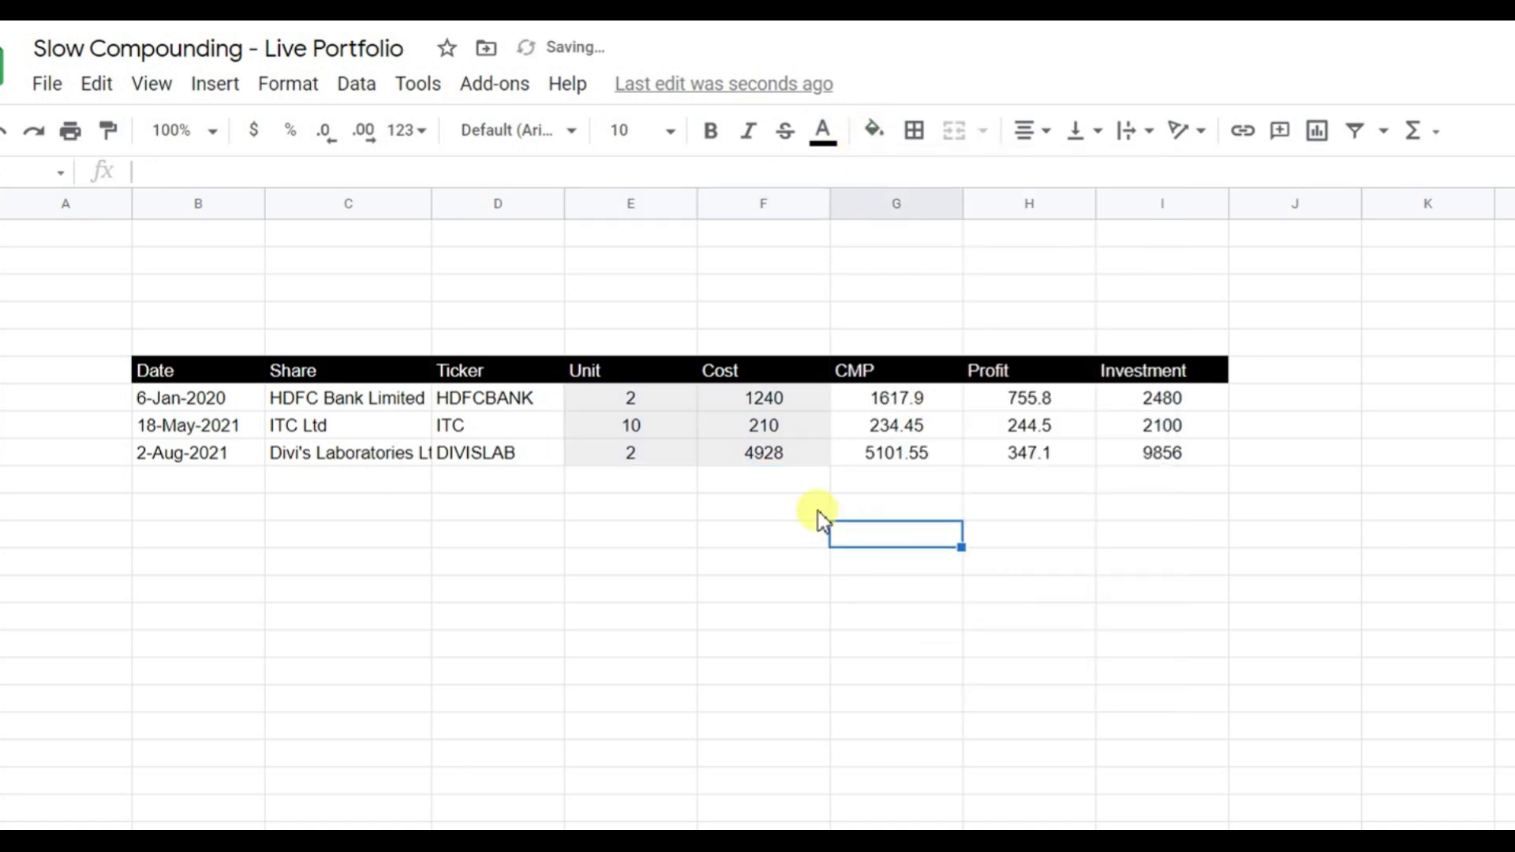
Total the Investment column in cell I5 with the open-ended formula =sum(I7:I)
click(1152, 344)
text(=sum)
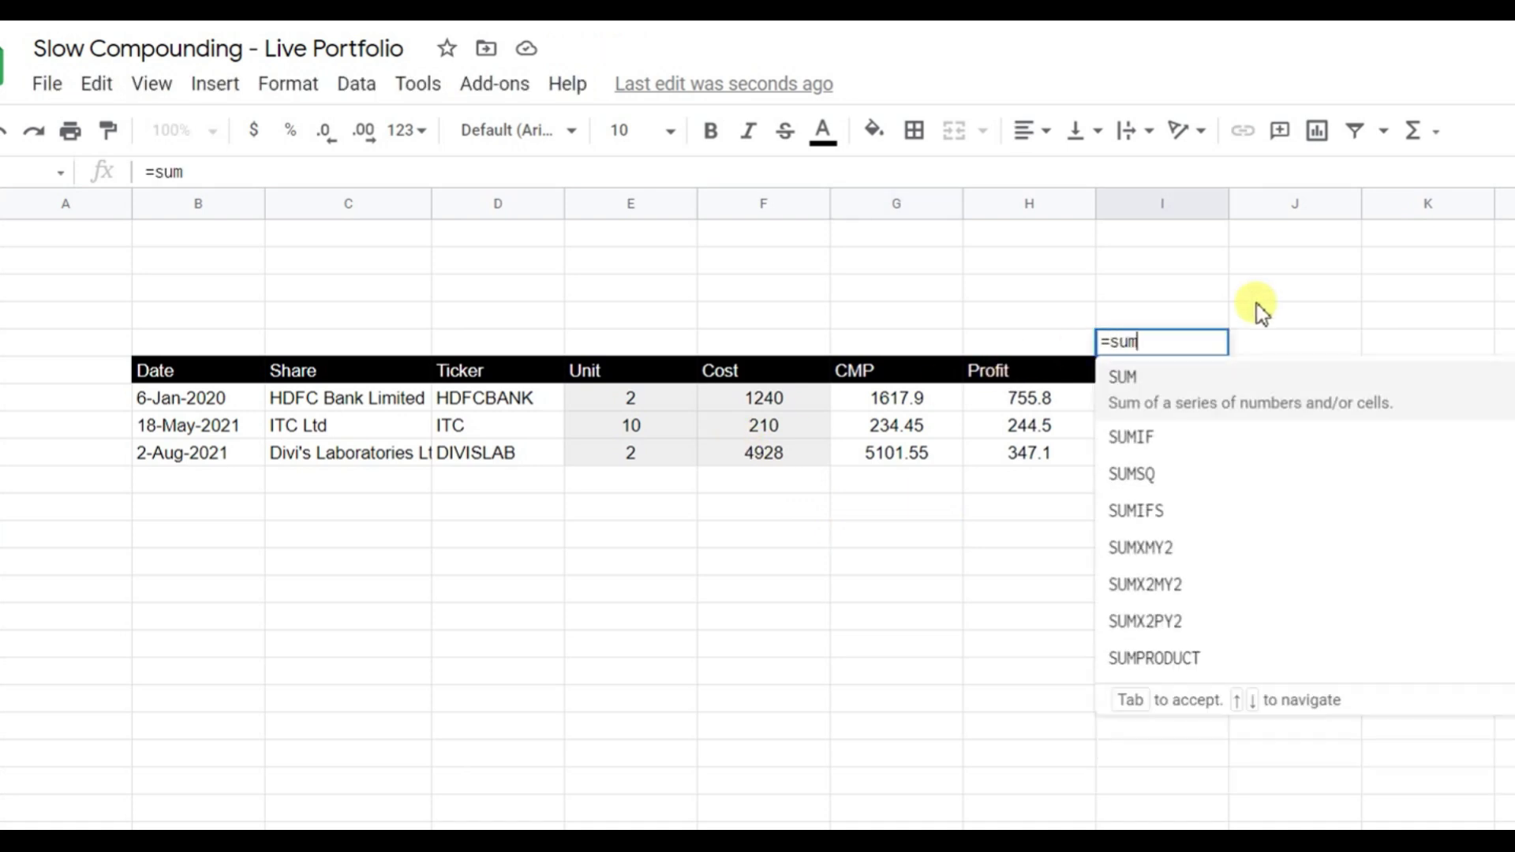
text(()
drag(1172, 460, 1166, 404)
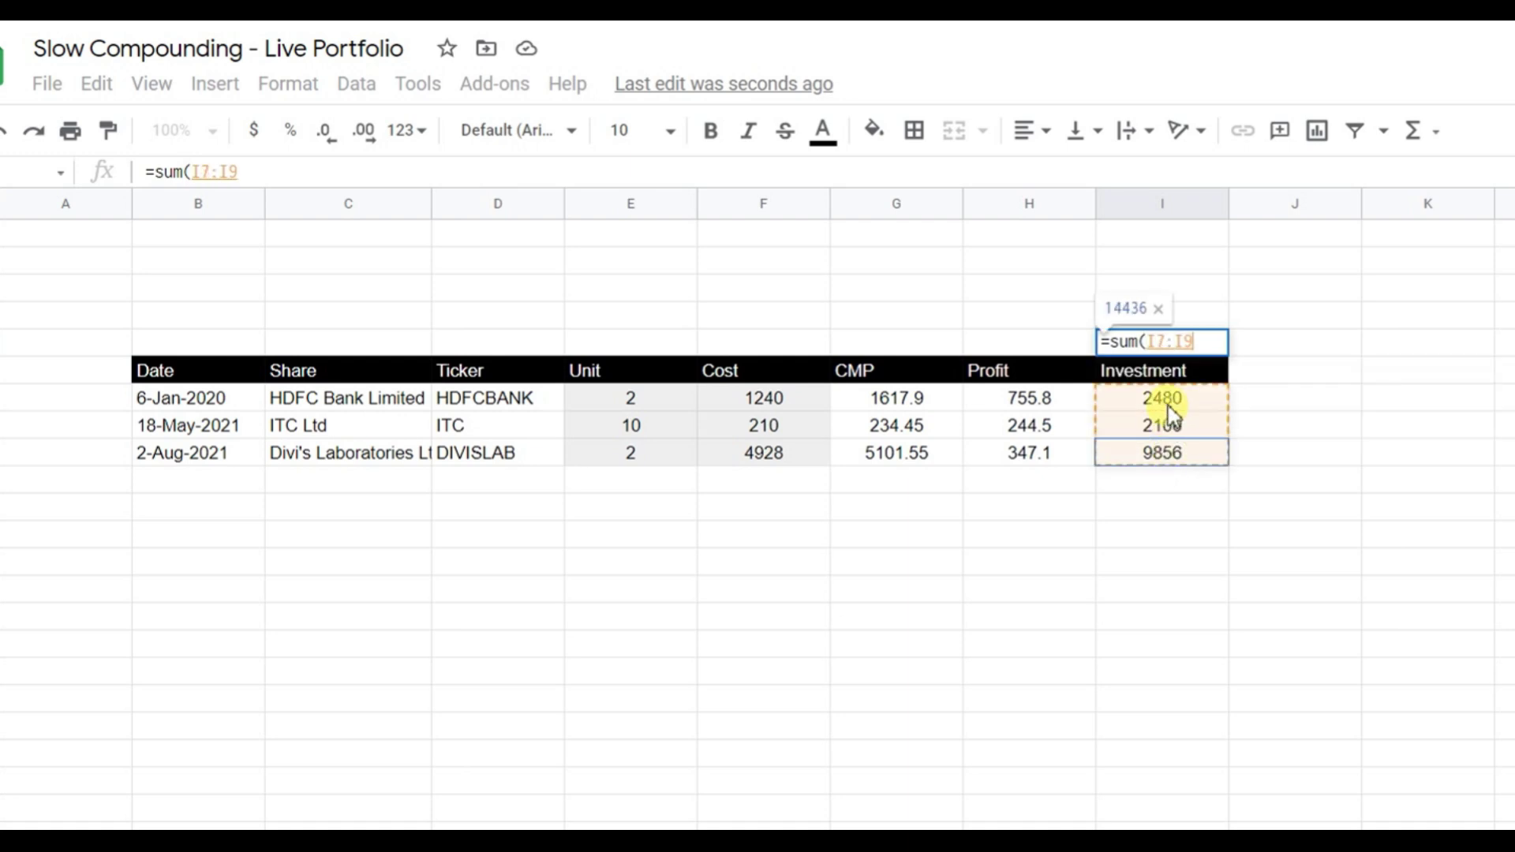
click(275, 174)
key(BackSpace)
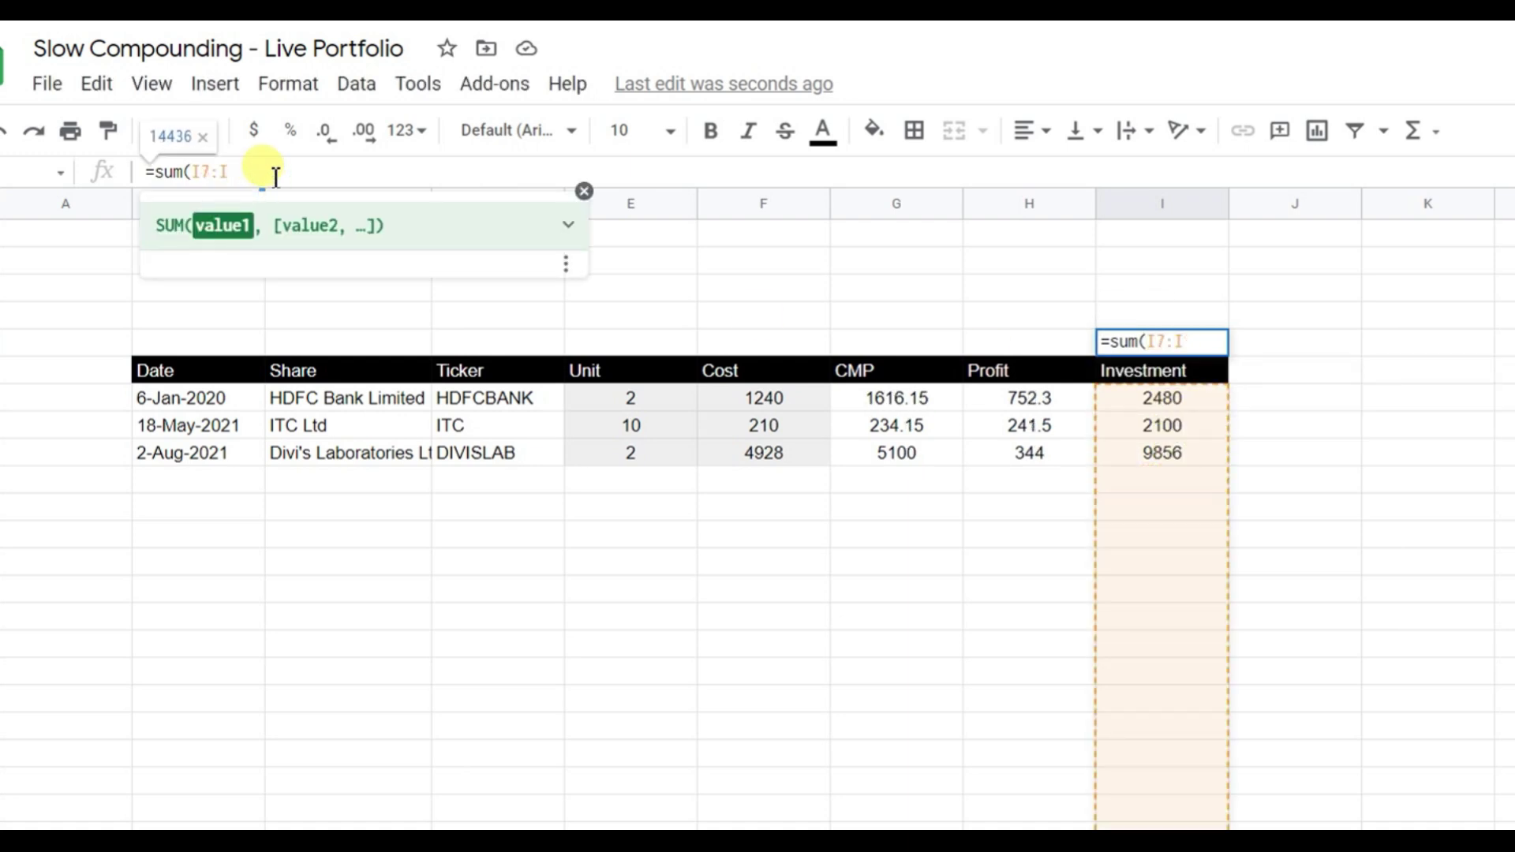
text())
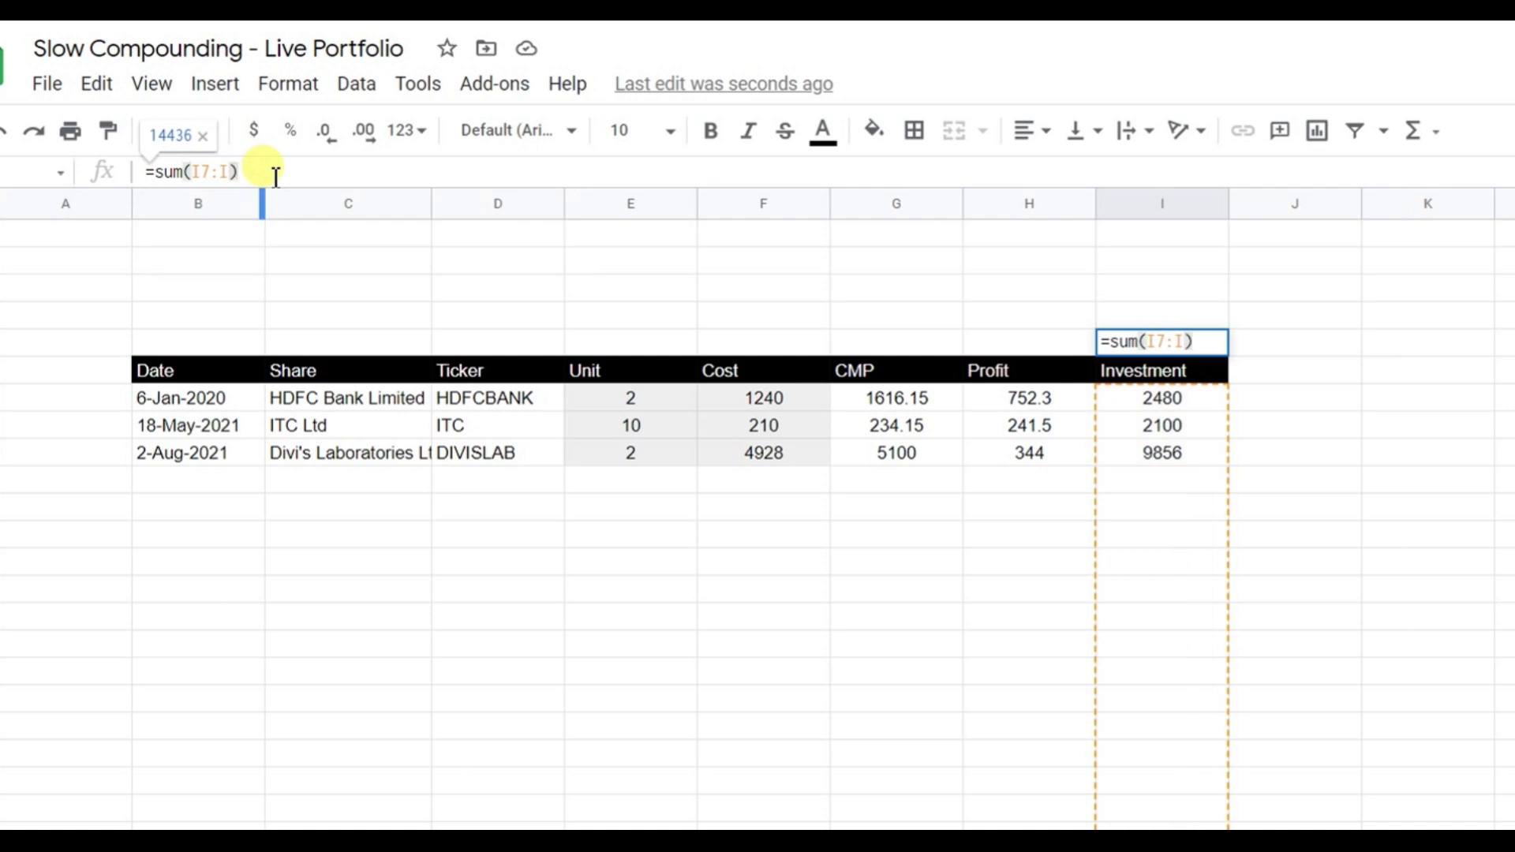
key(Return)
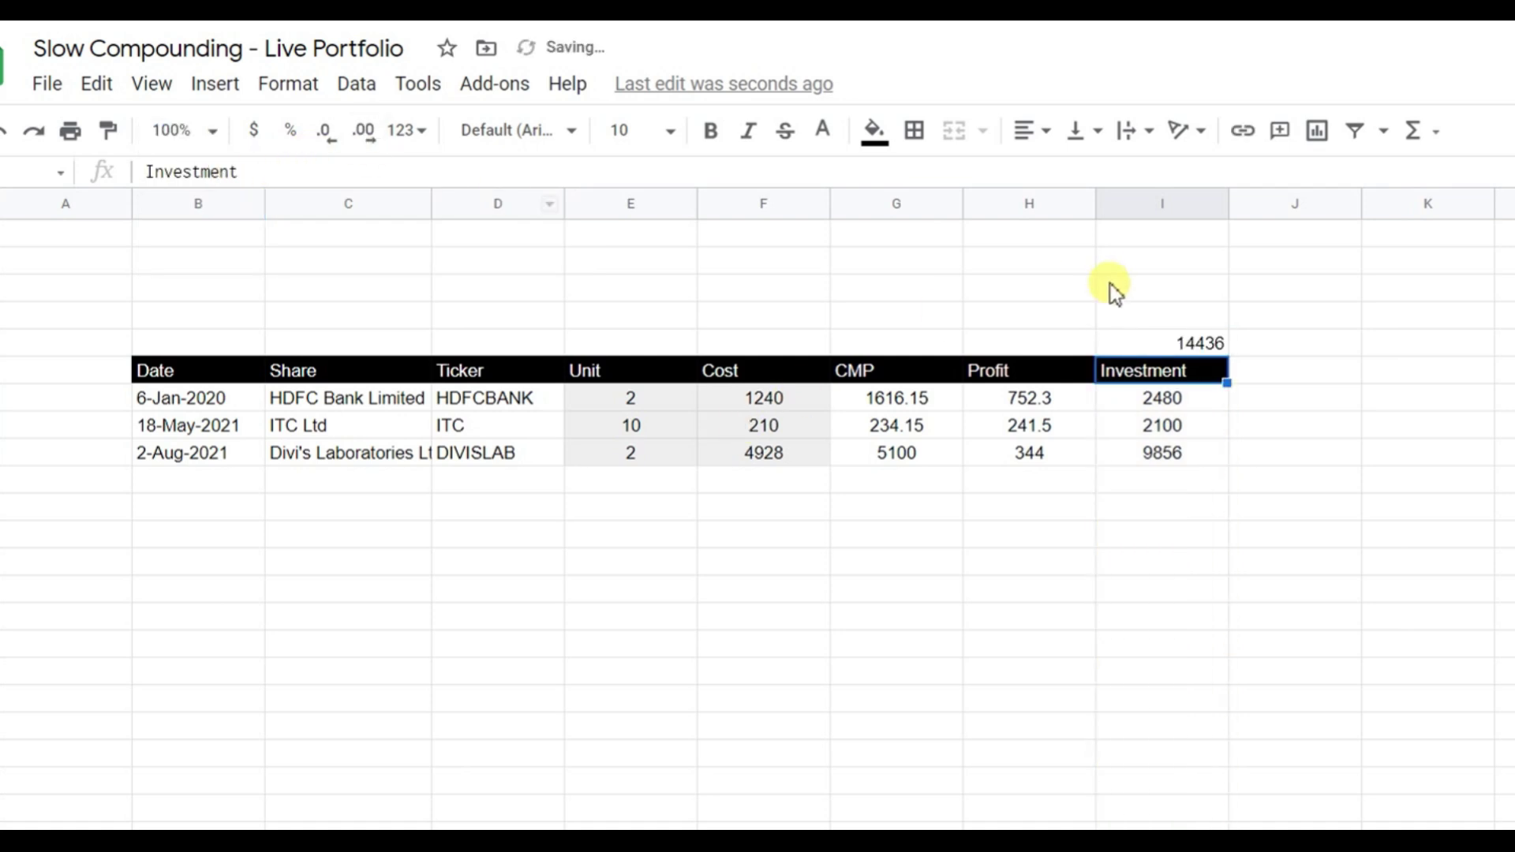
Center-align the investment total in I5 and extend its formula to H5 to total the profit
click(1143, 341)
click(1028, 131)
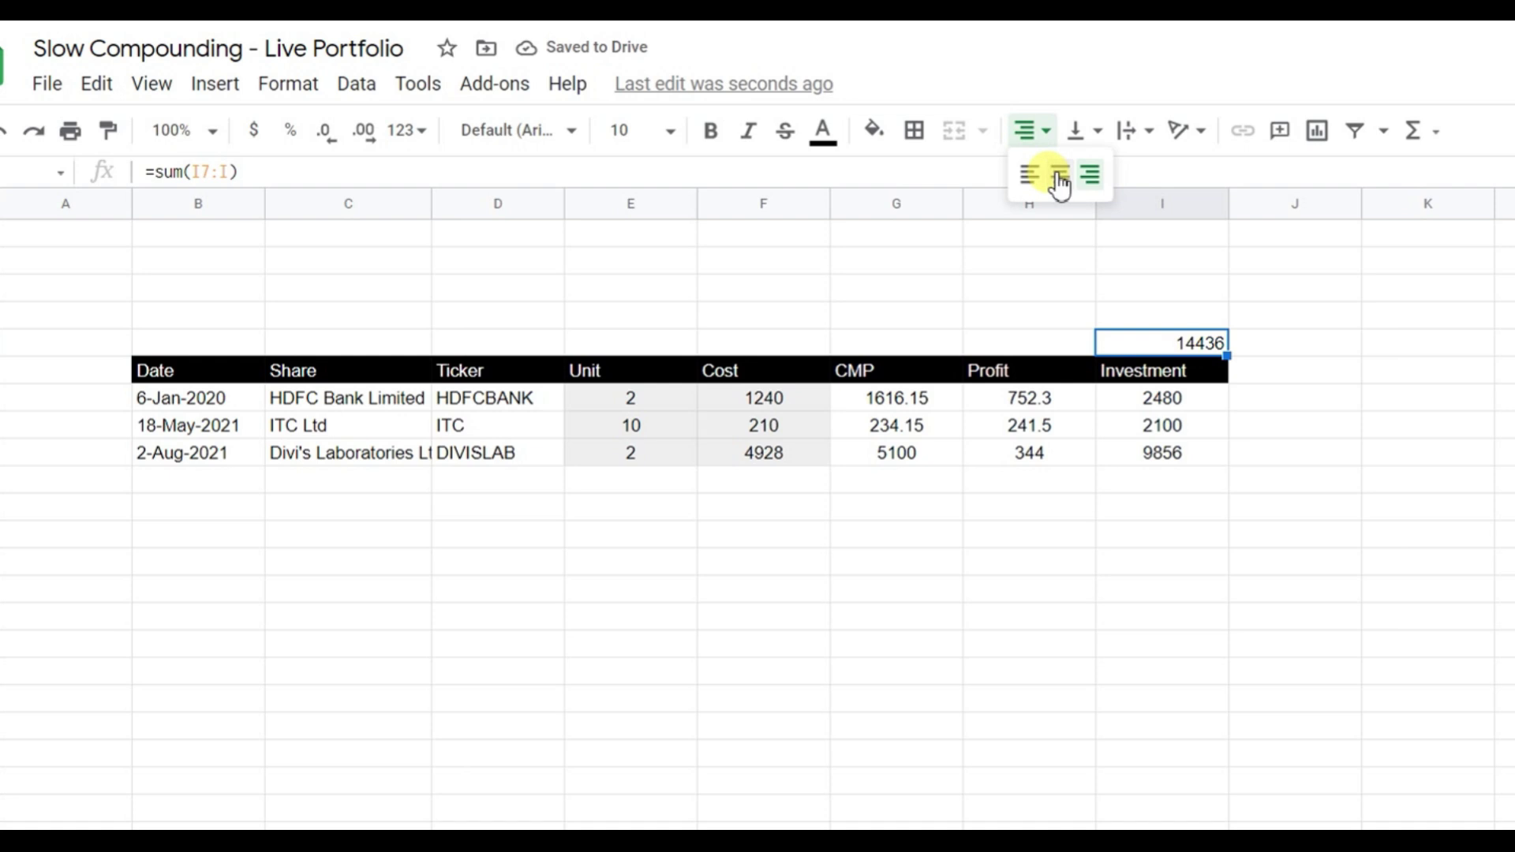
click(1058, 176)
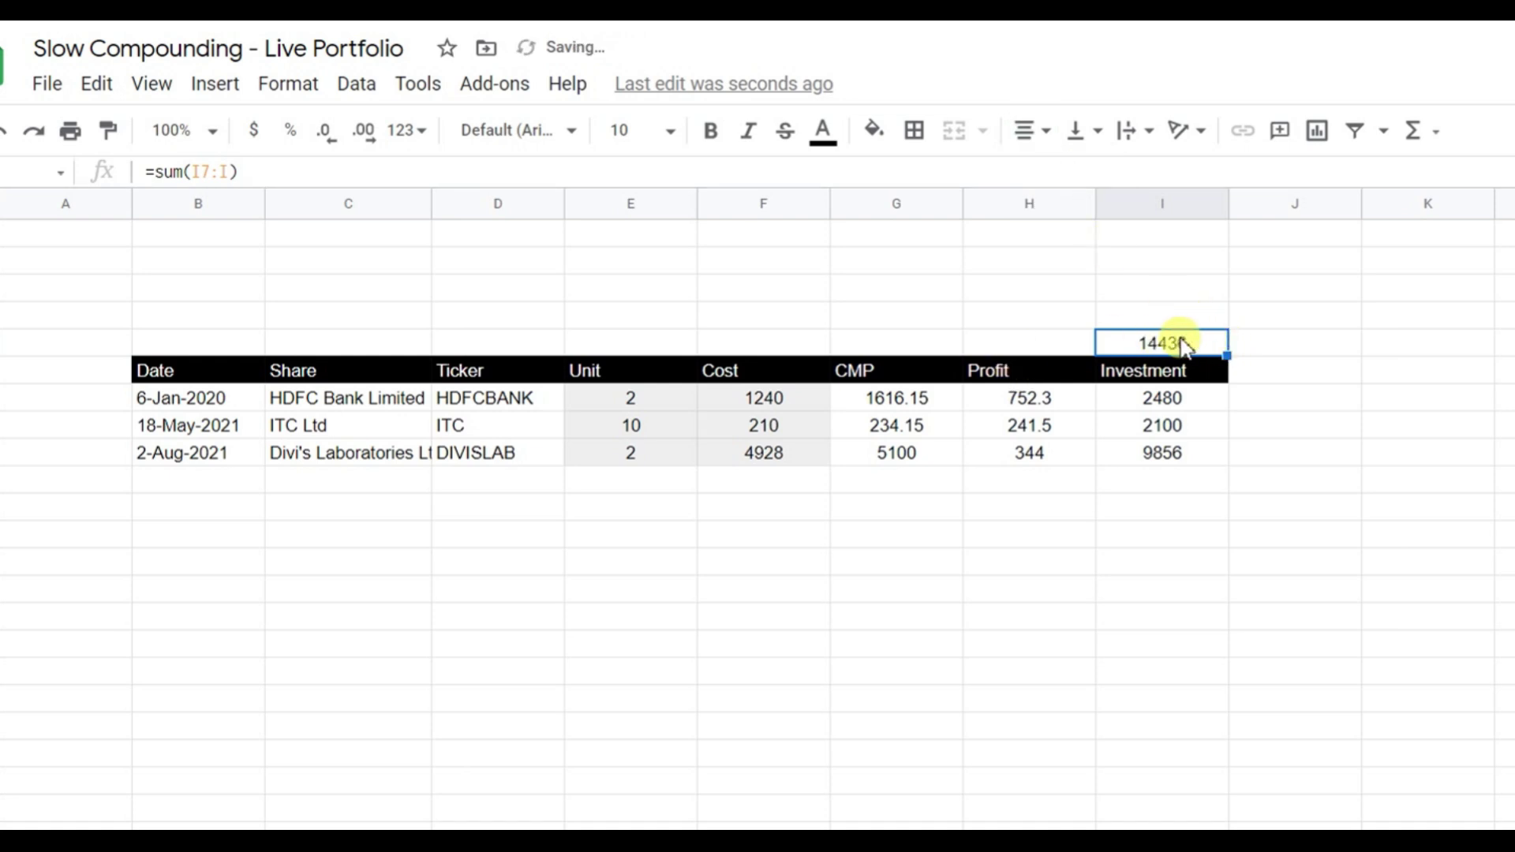
drag(1231, 360, 1053, 366)
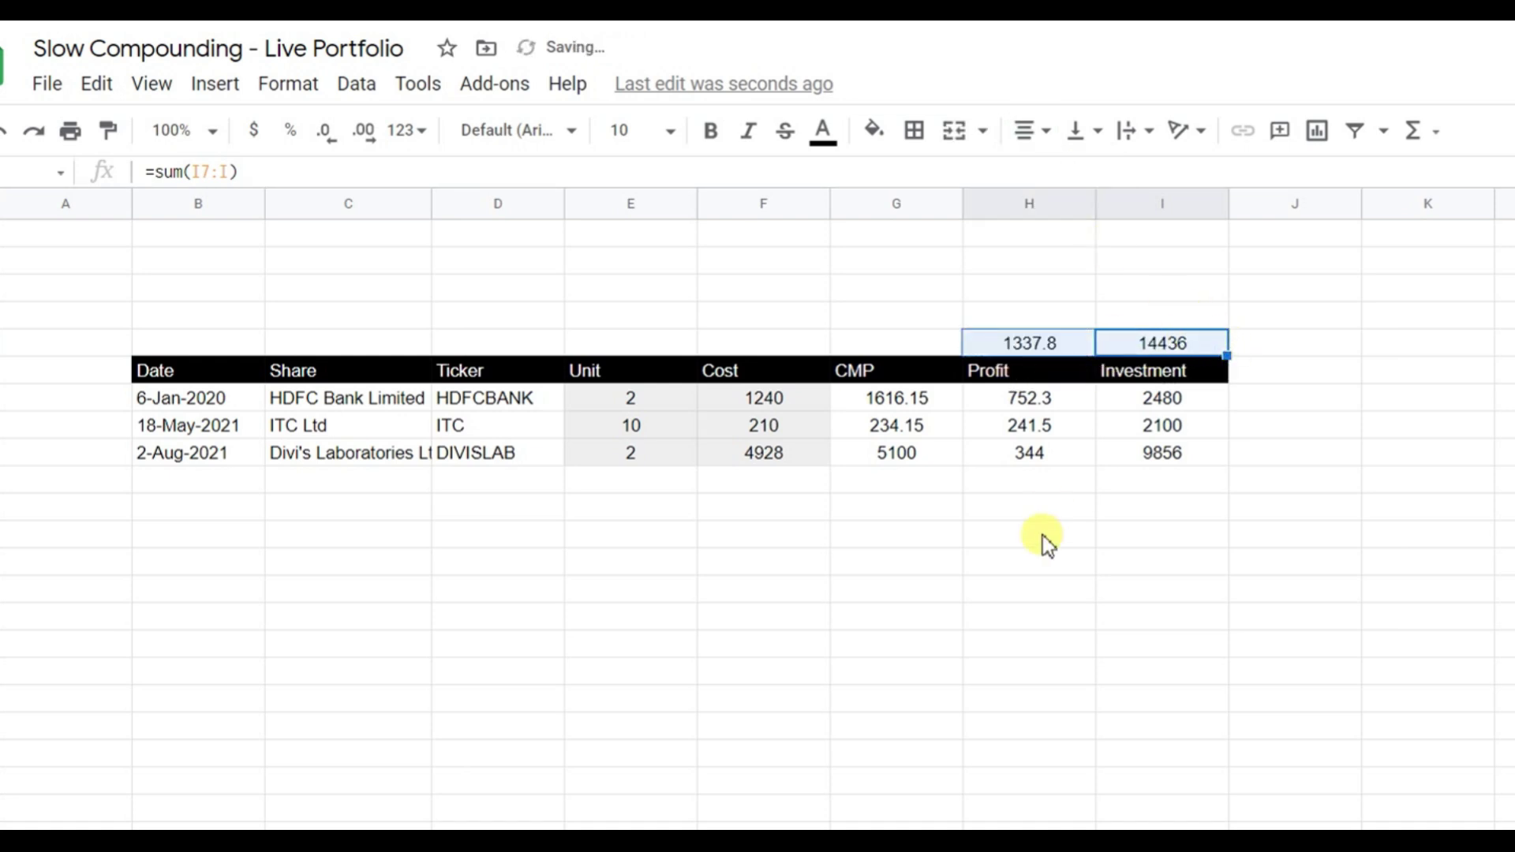
Enter the label Portfolio Return in cell D2
click(868, 238)
key(Down)
key(Left)
key(Left)
key(Left)
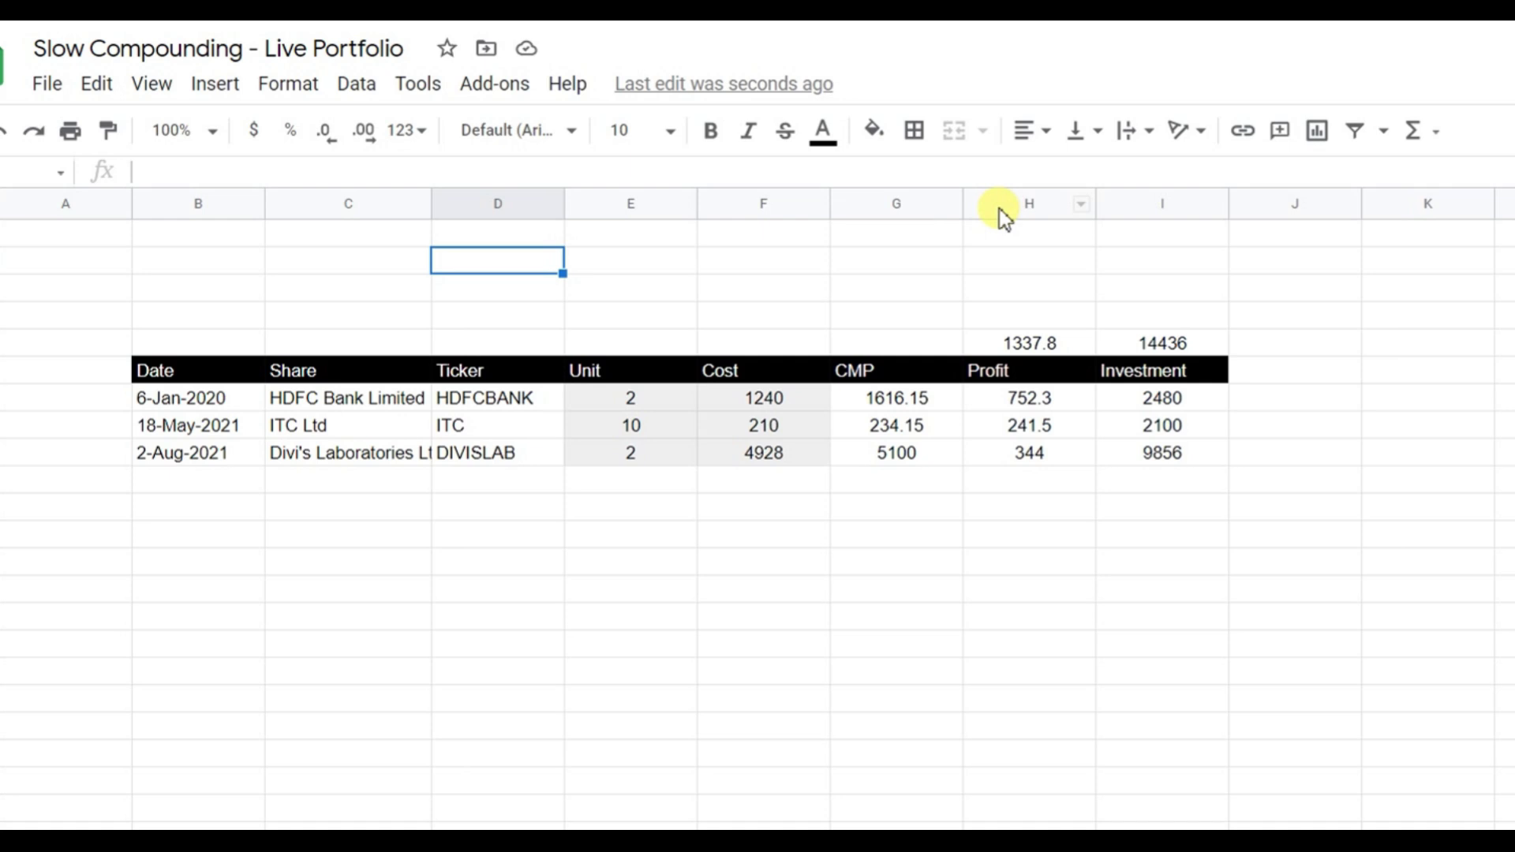
text(Portfolio R)
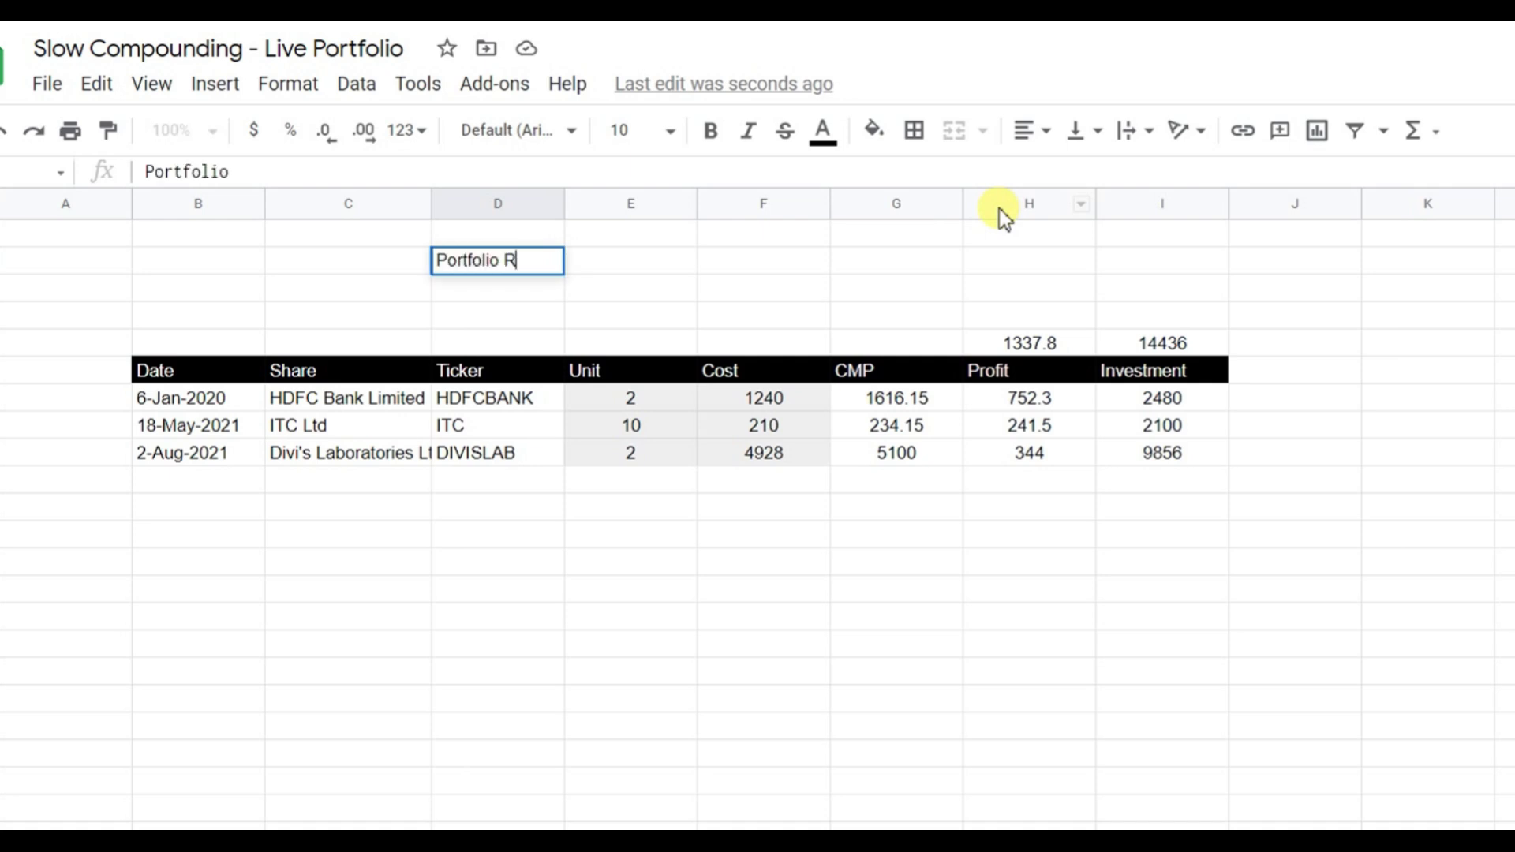
key(Tab)
Calculate the portfolio return in cell E2 with the formula =H5/I5 and format it as a percentage
text(=)
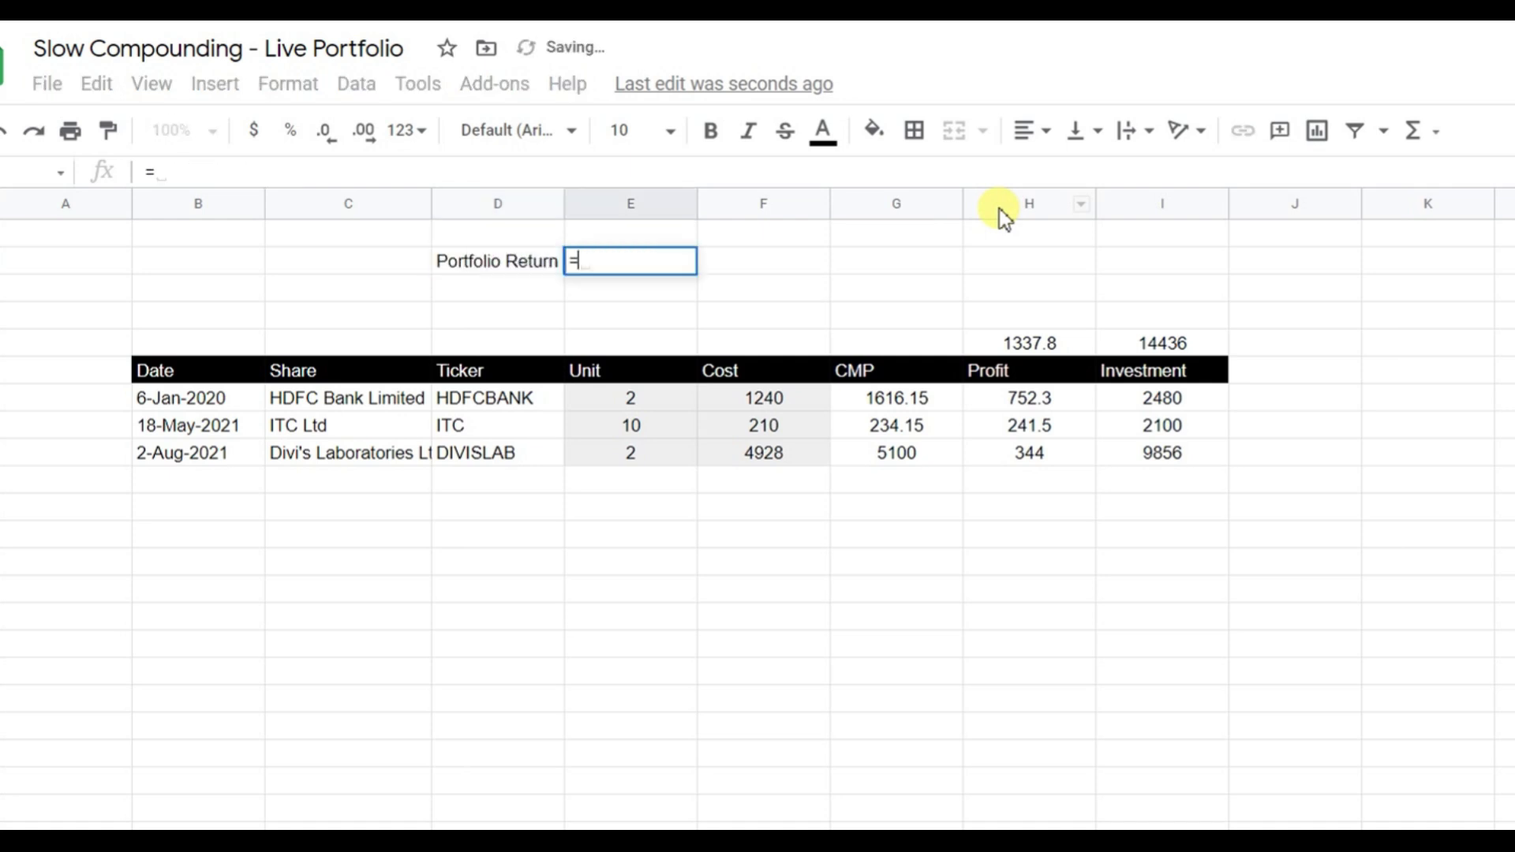
key(Down)
key(Right)
key(Right)
key(Right)
key(Down)
key(Down)
text(/)
key(Right)
key(Right)
key(Right)
key(Right)
key(Right)
key(Down)
key(Down)
key(Down)
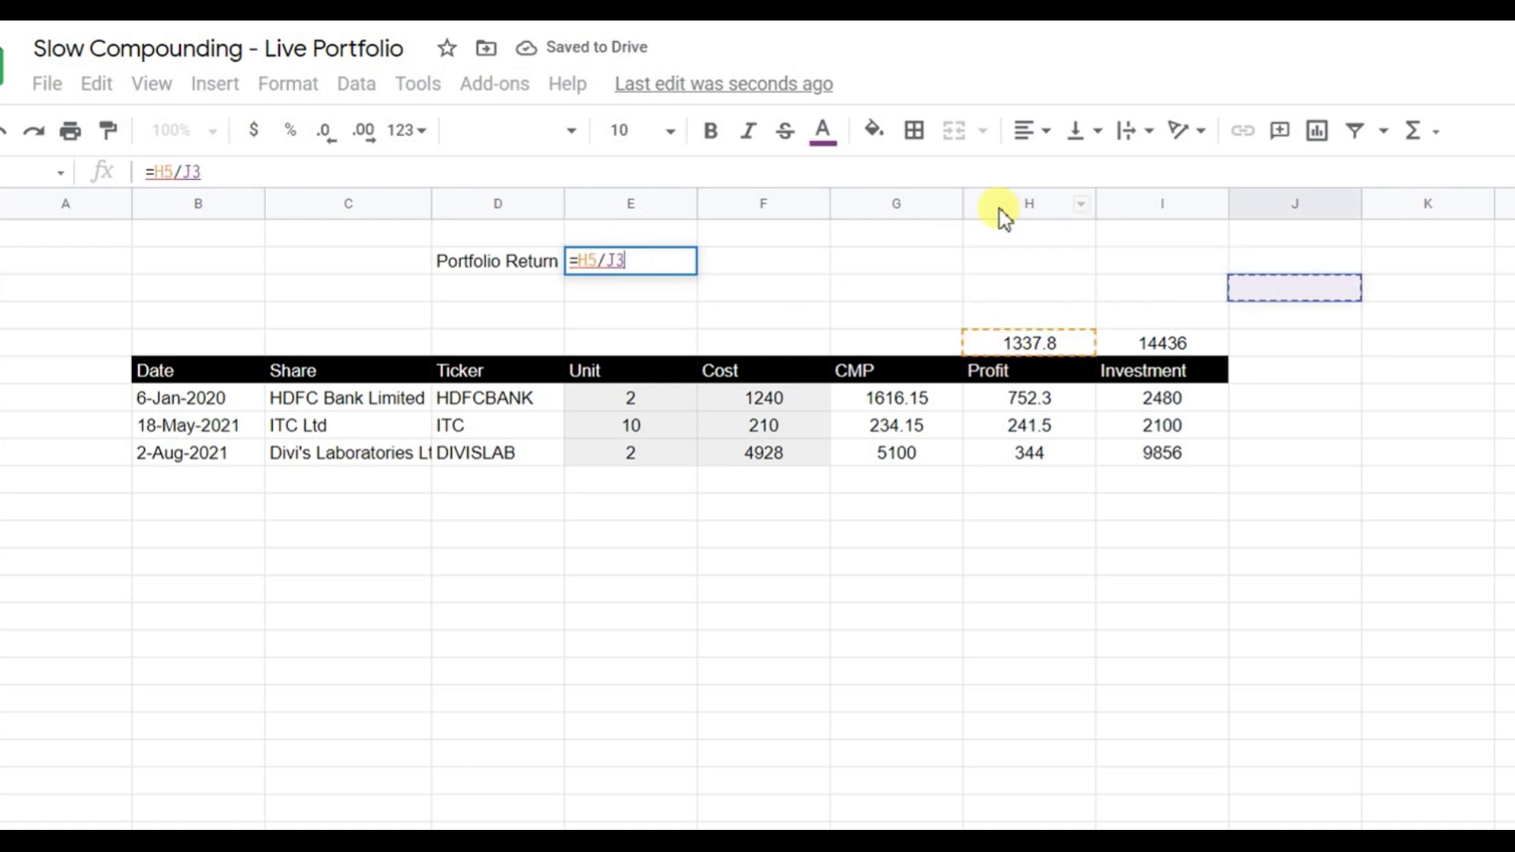
key(Left)
key(Return)
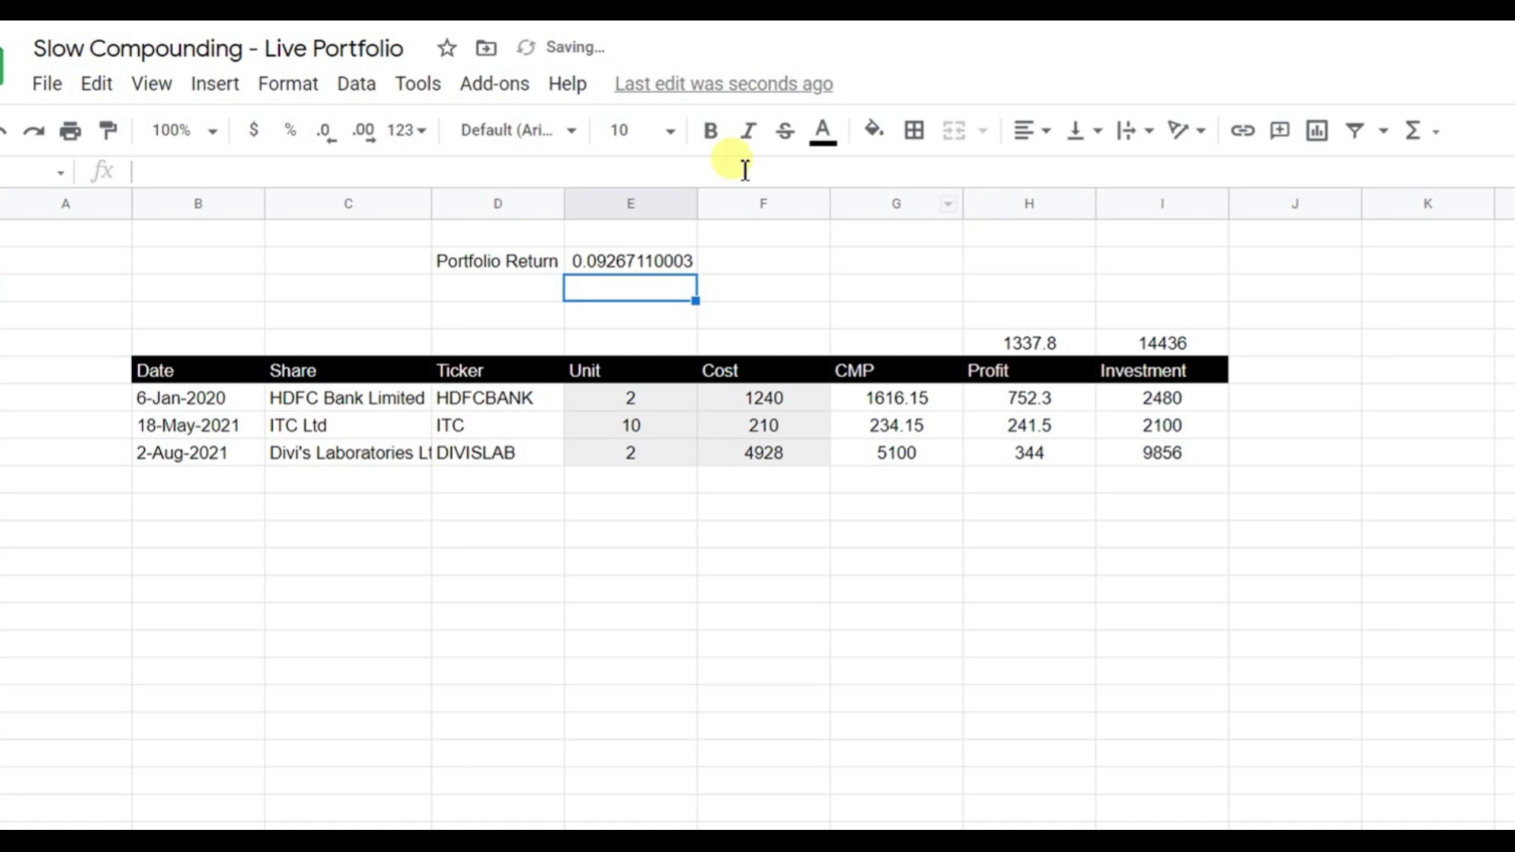
click(628, 251)
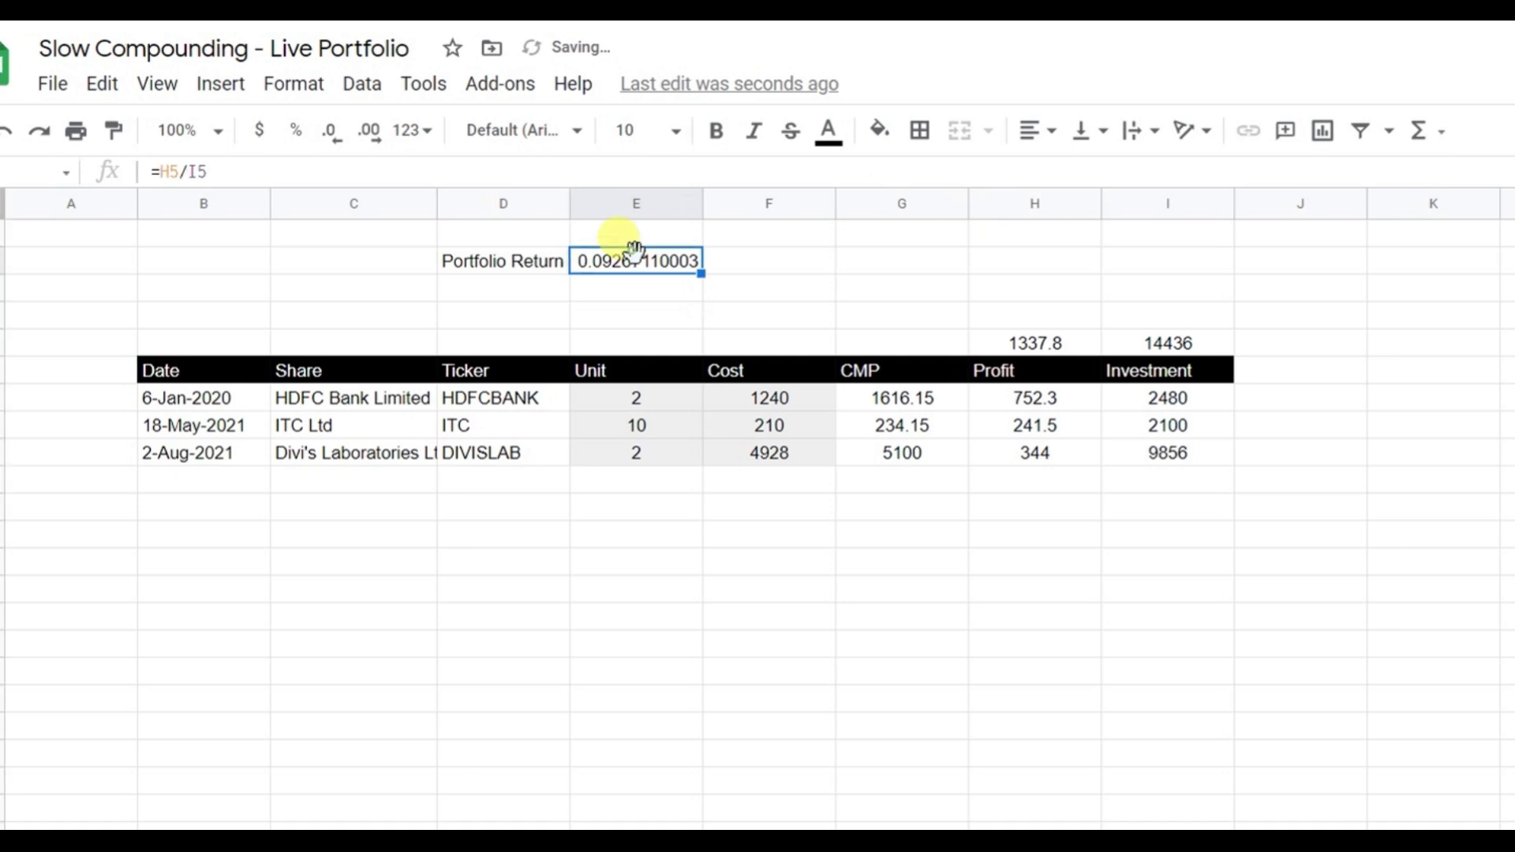
click(295, 132)
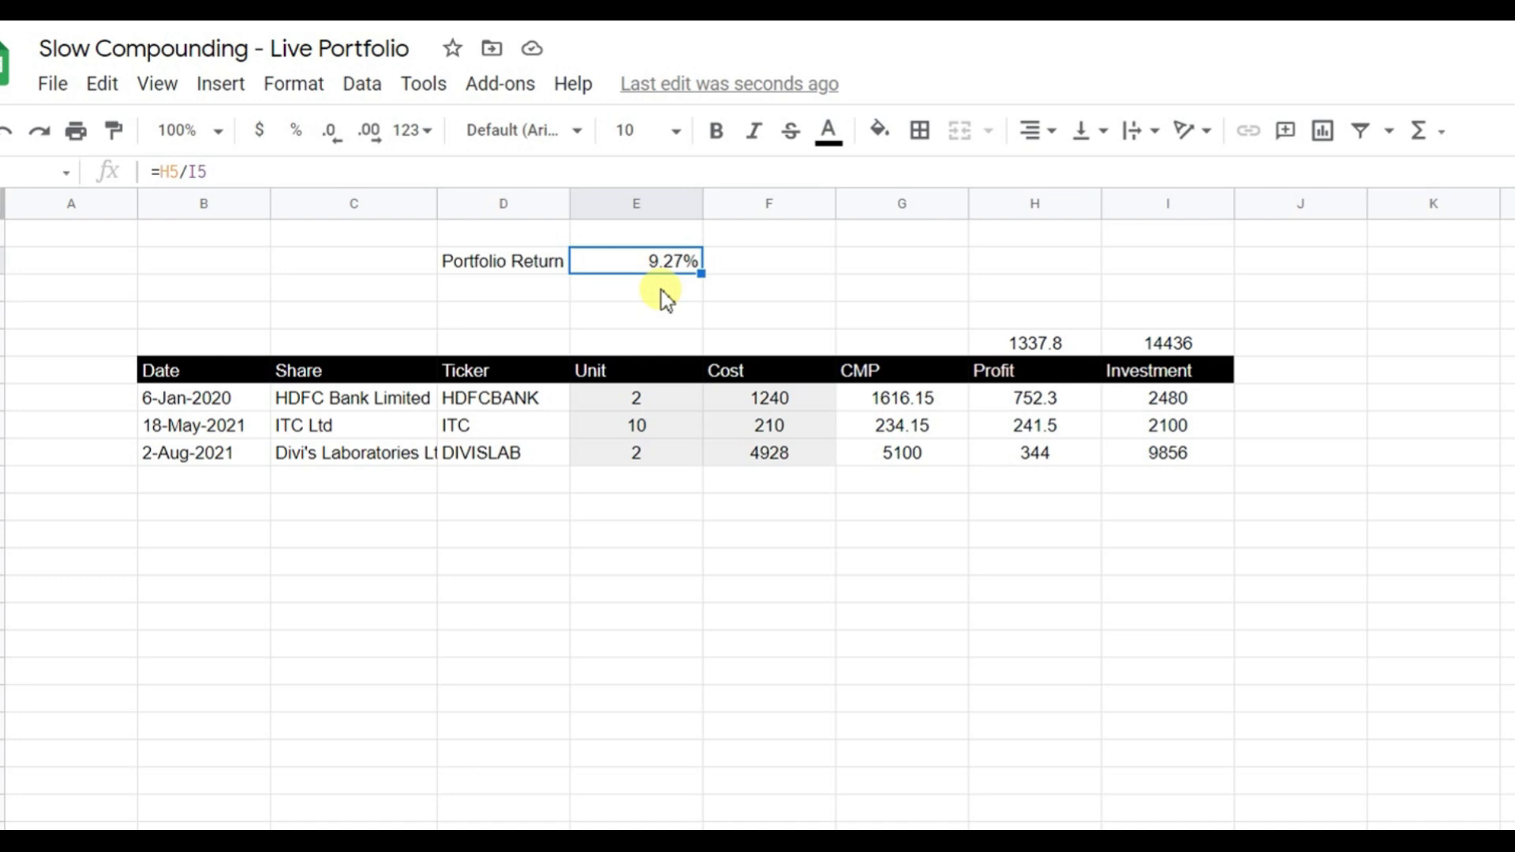
Enter Nifty_50 as a new column header in cell J6
click(1334, 367)
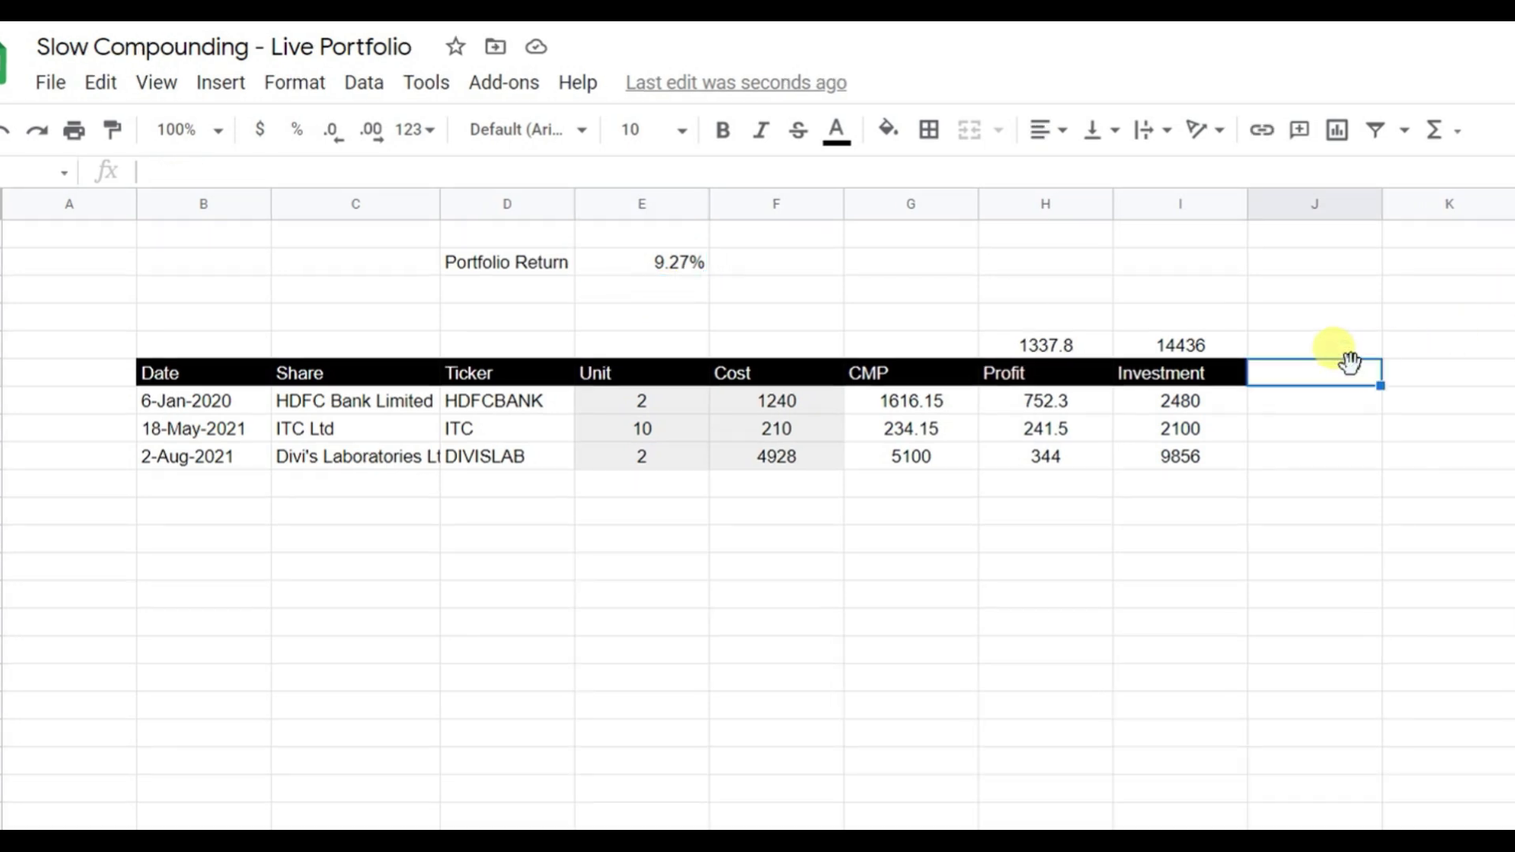
text(NIfty_50)
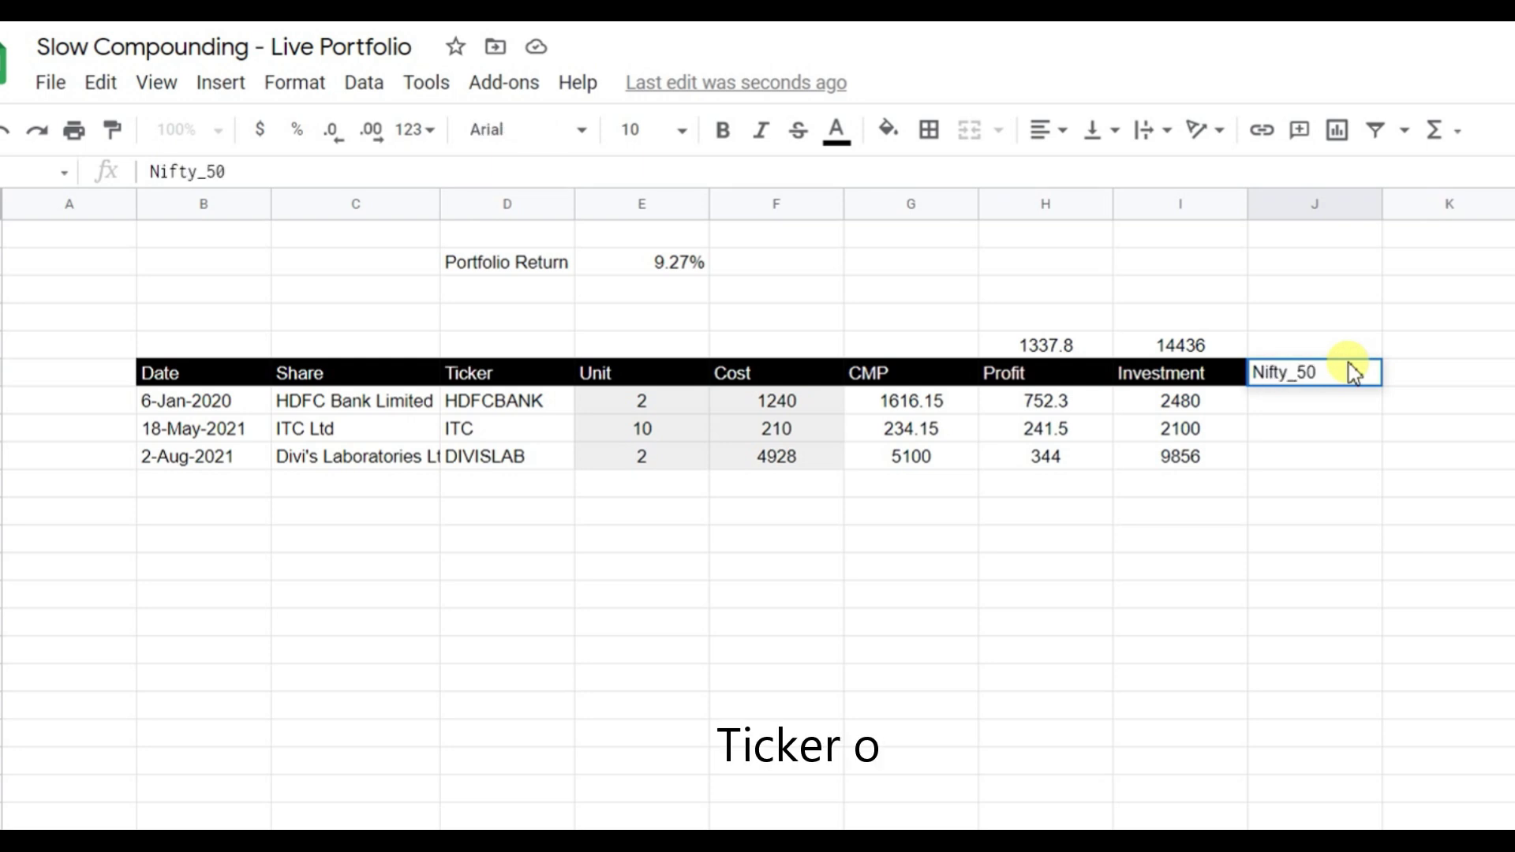
key(Return)
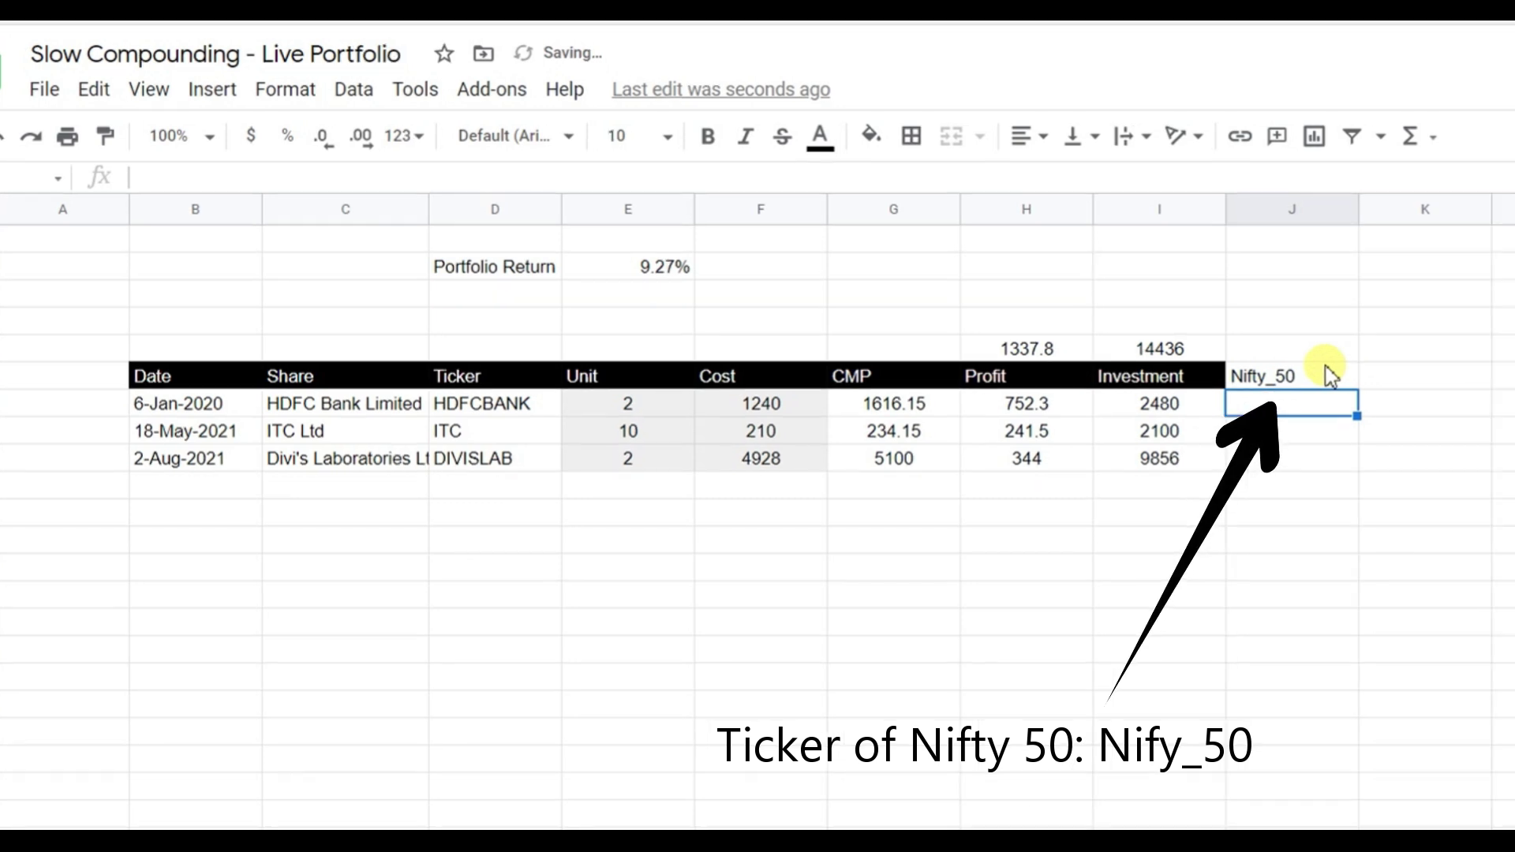
Copy the Investment header's formatting to the Nifty_50 header in J6
click(1164, 384)
click(105, 135)
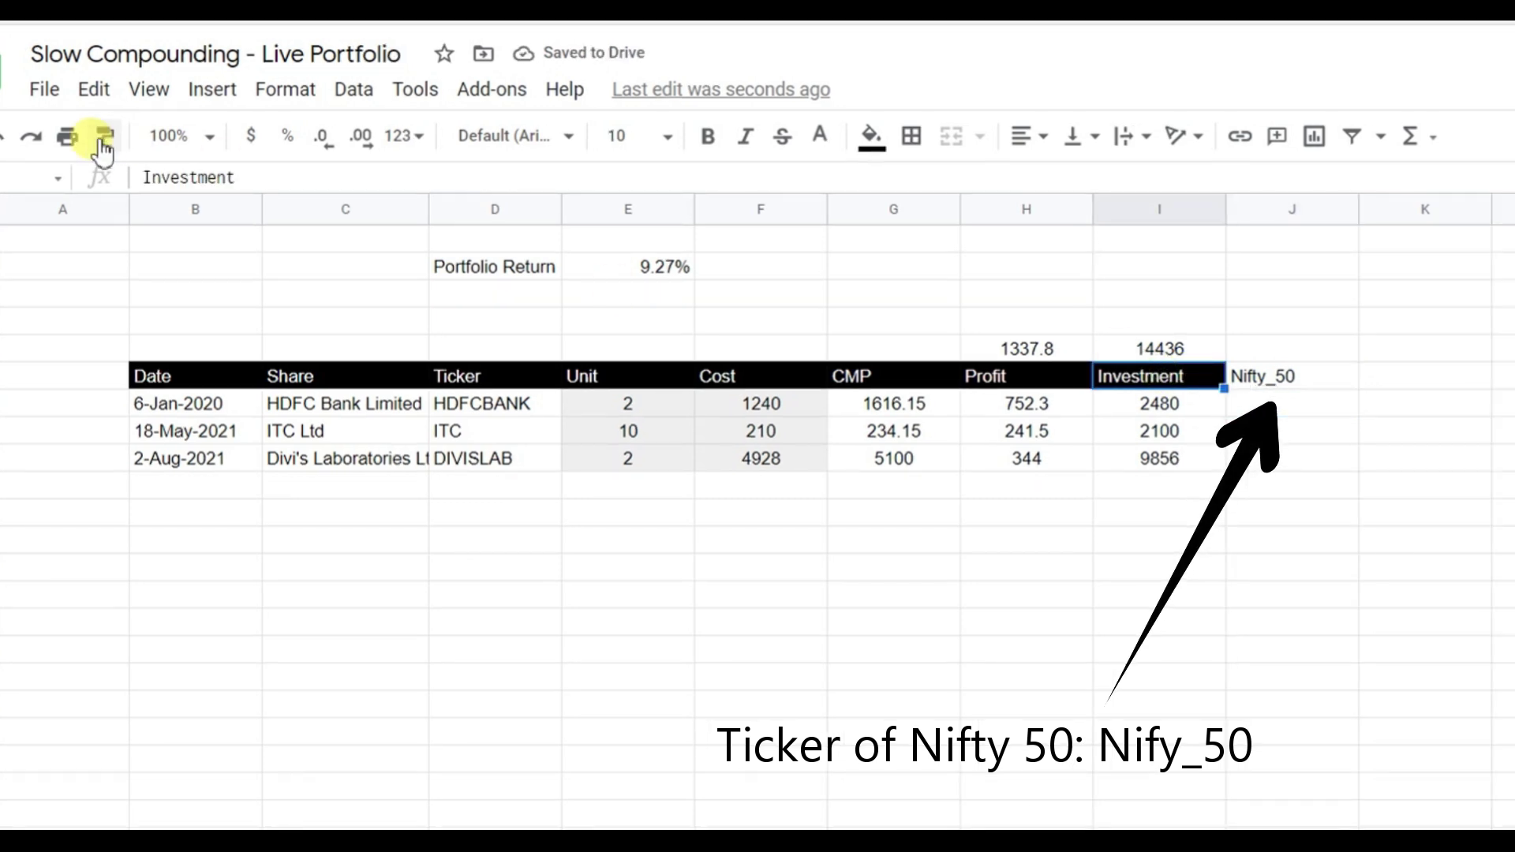
click(1283, 383)
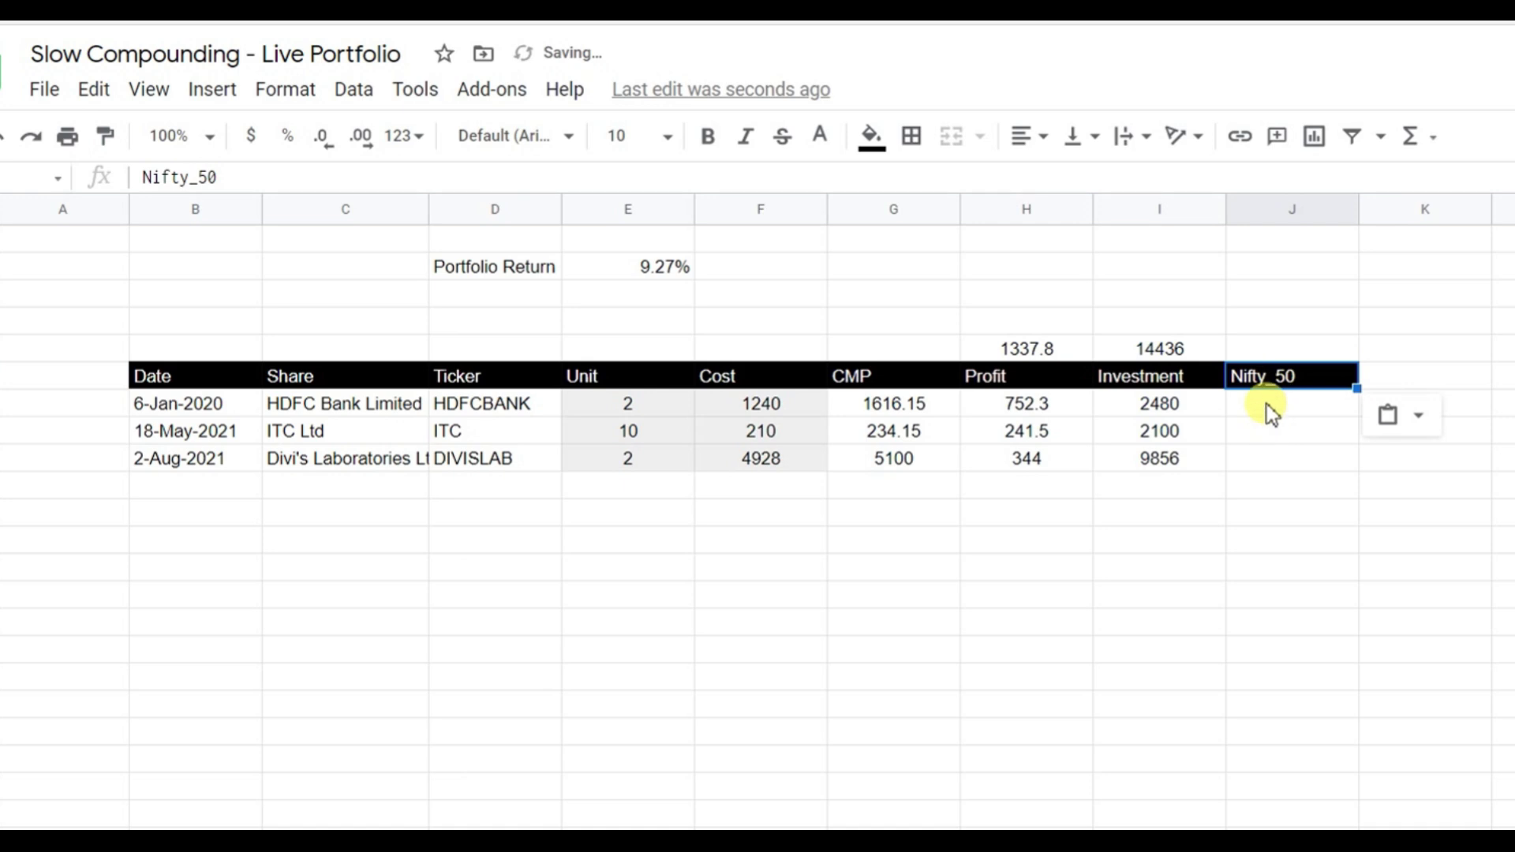
click(1268, 406)
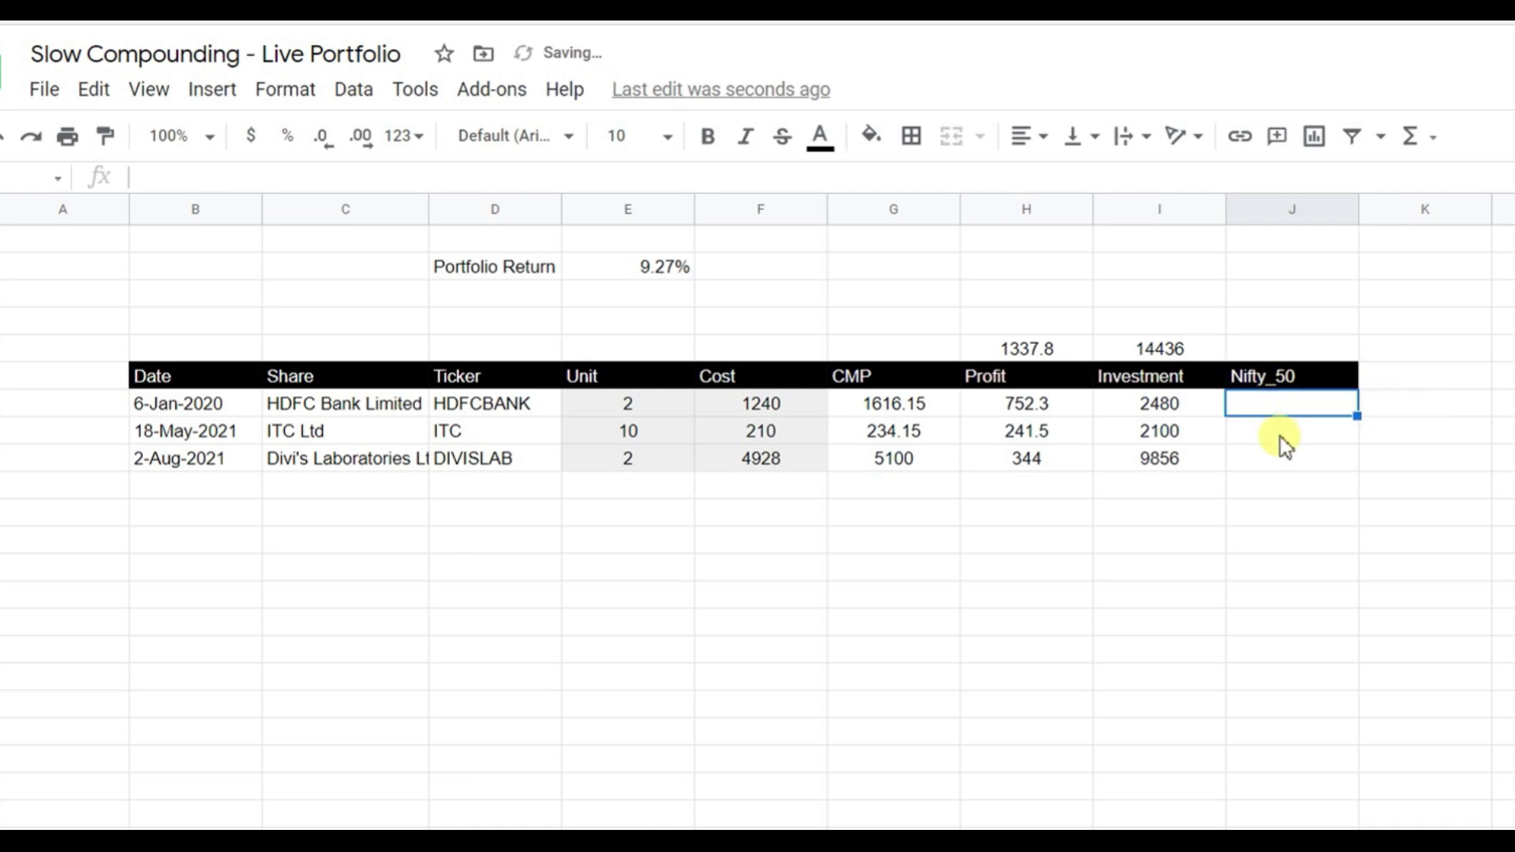
Look up the Nifty 50 close for the first purchase date in I14 with =GOOGLEFINANCE(J6,"Price",B7-1)
click(159, 406)
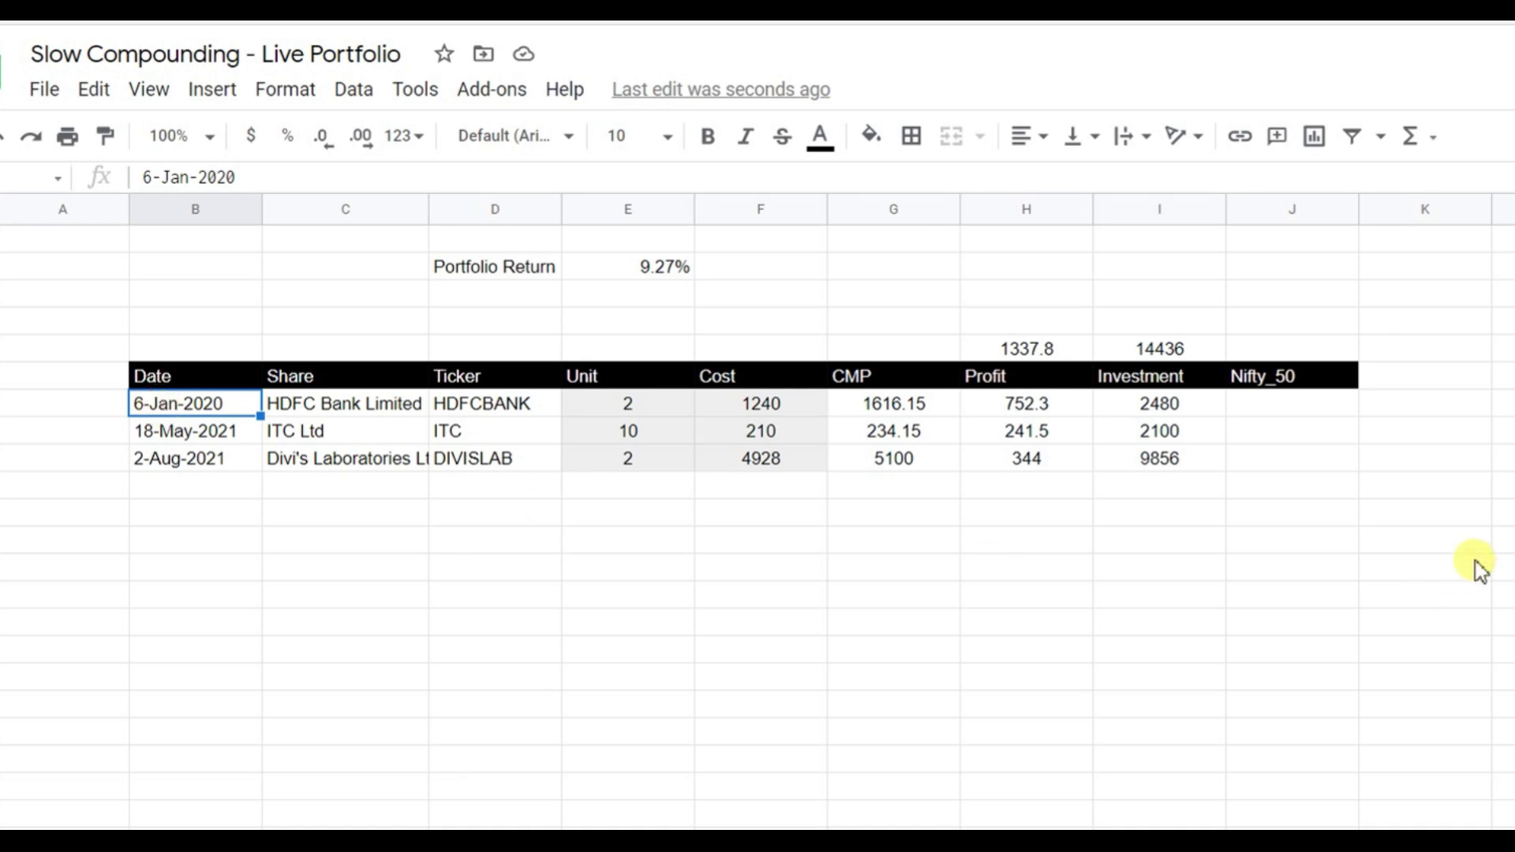
click(1278, 409)
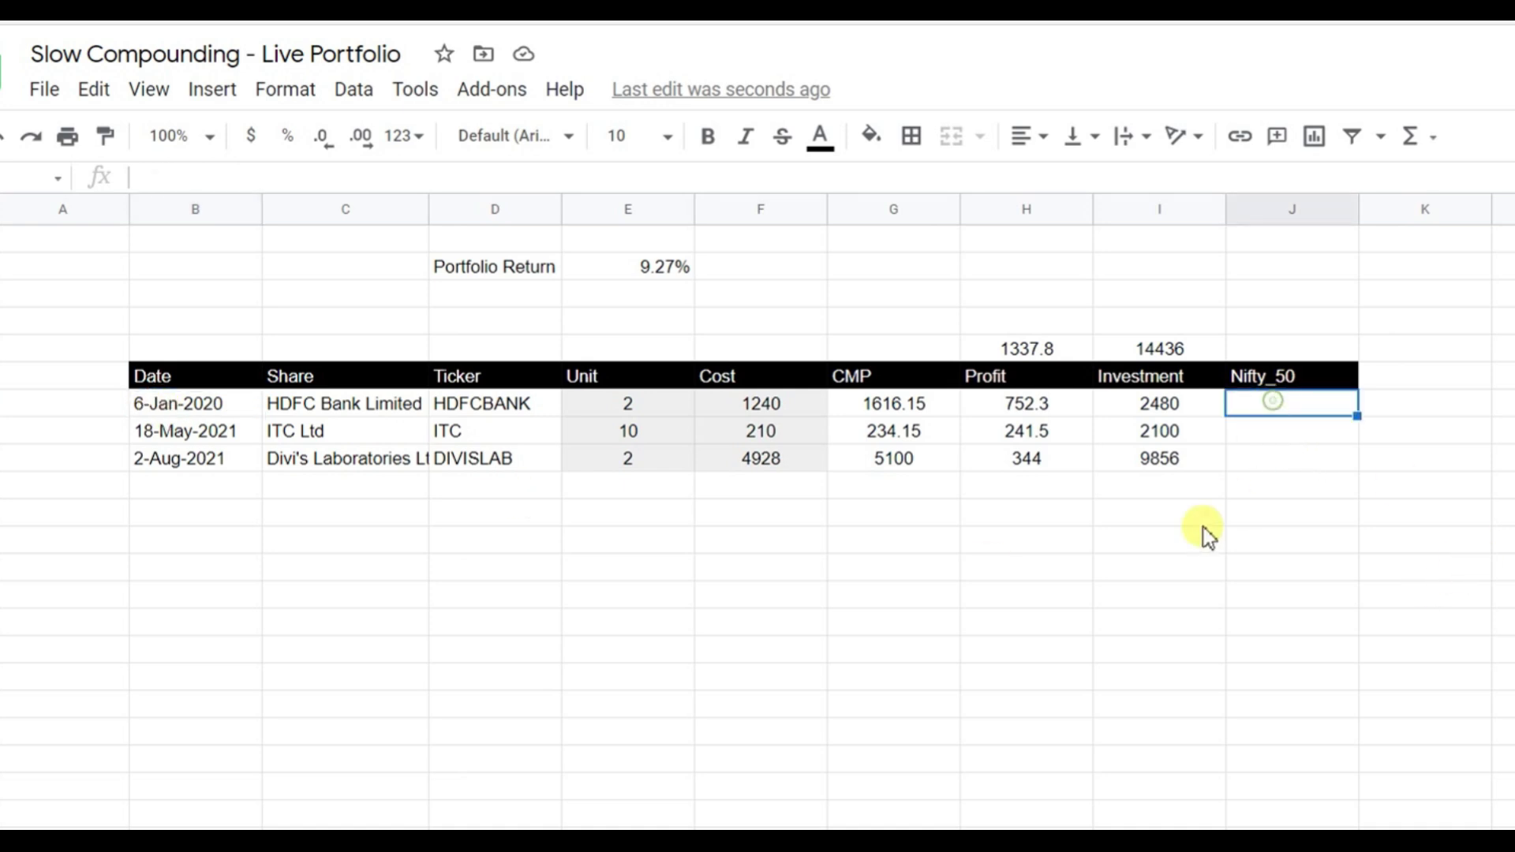
click(1111, 606)
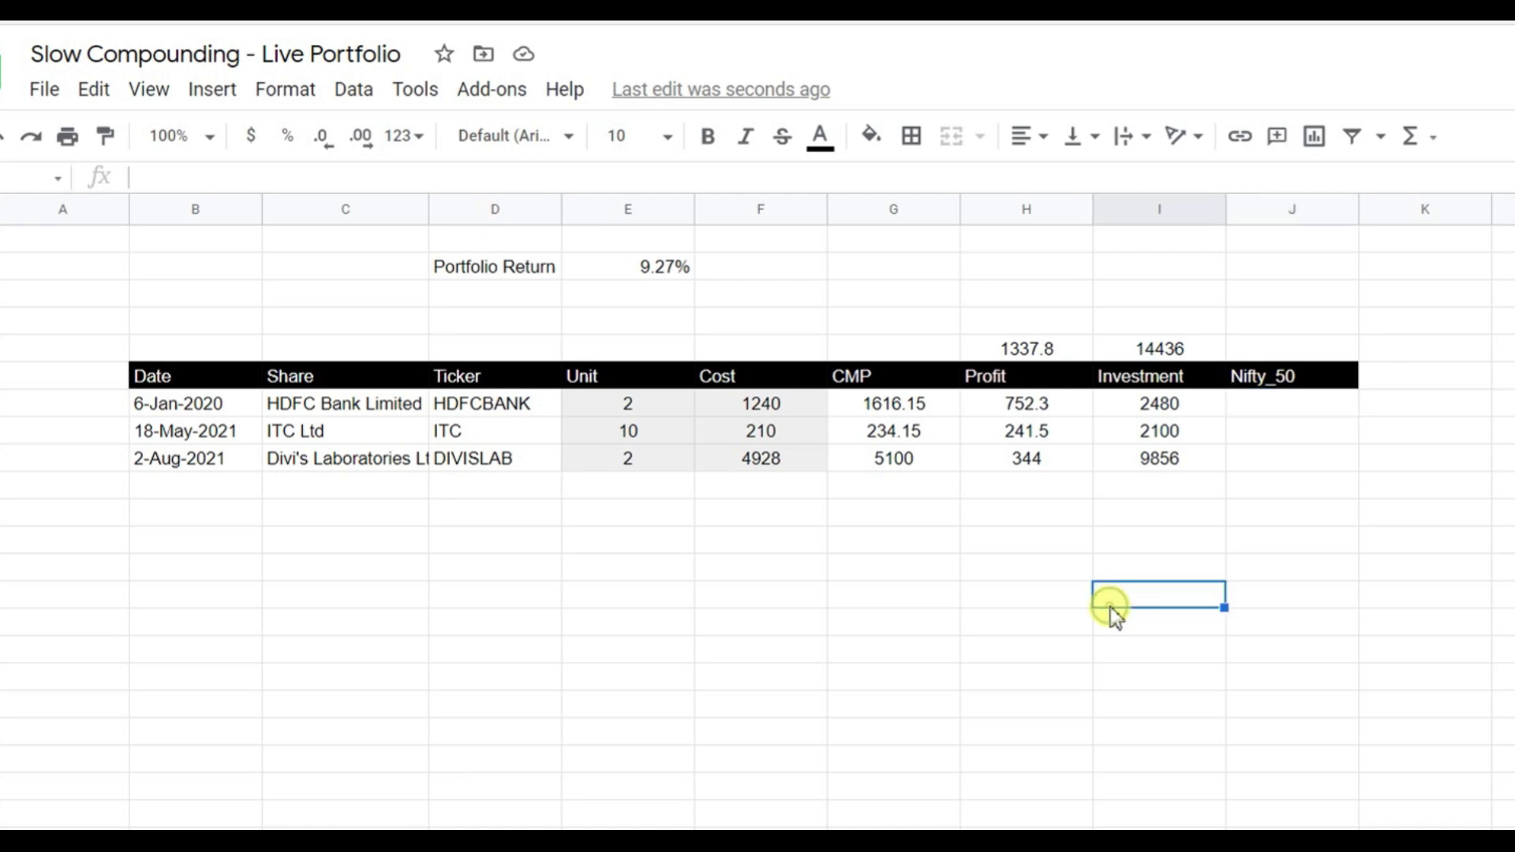
text(=goo)
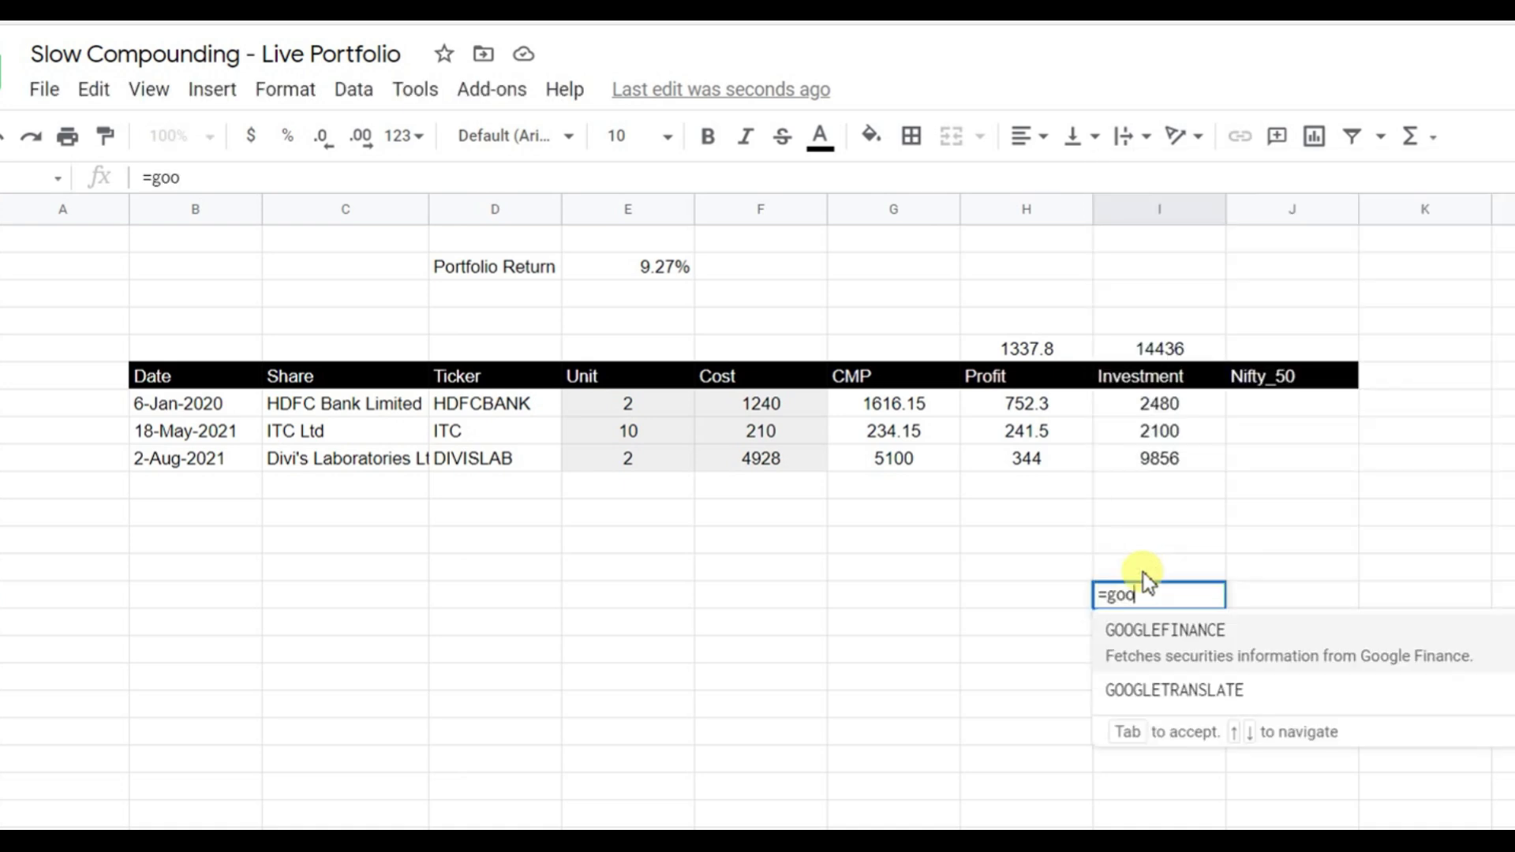
click(1210, 647)
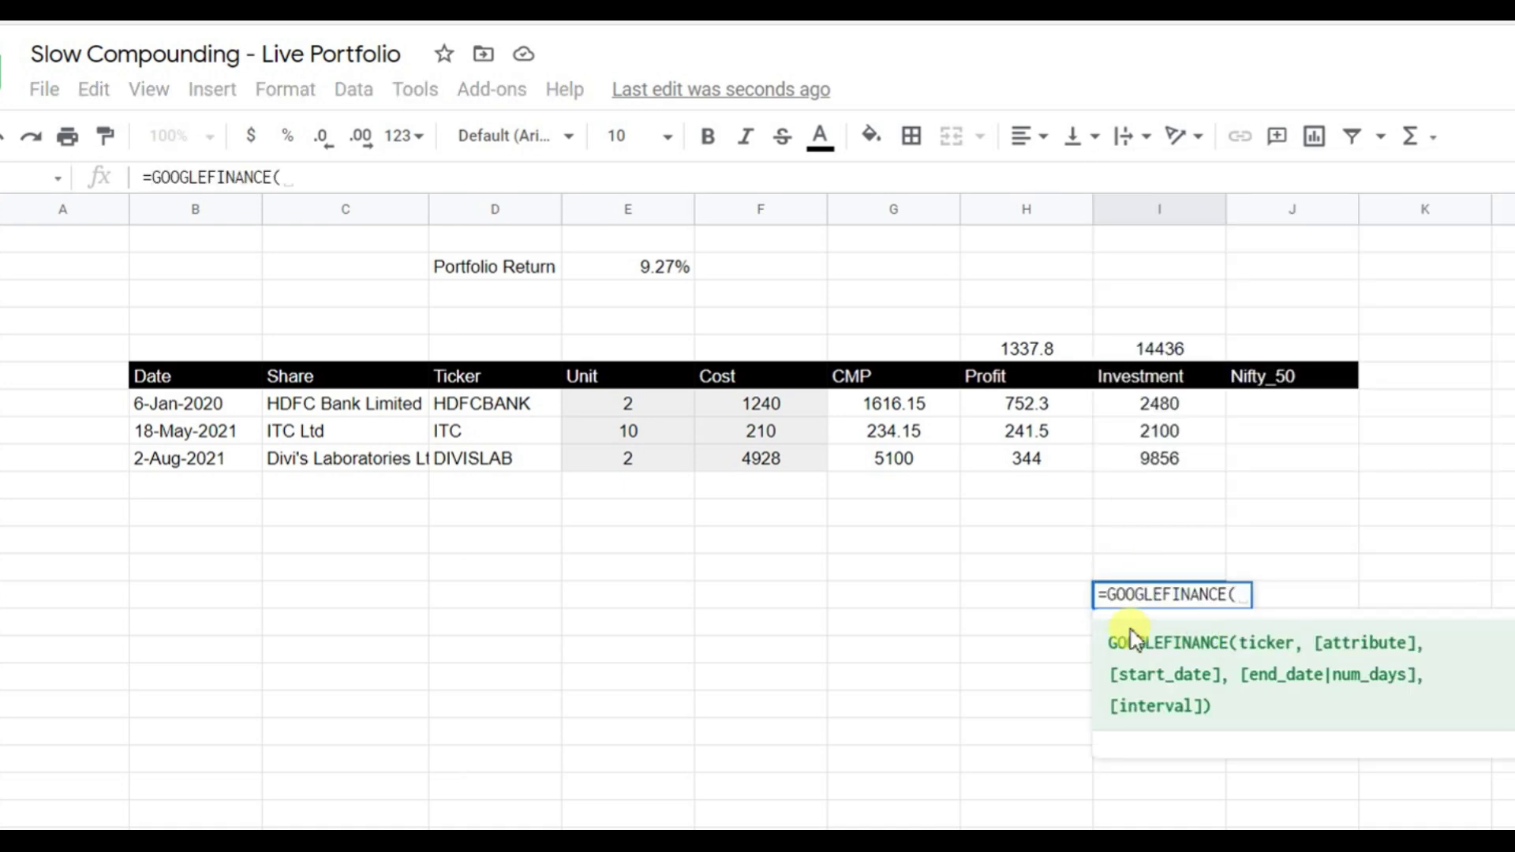
click(1280, 385)
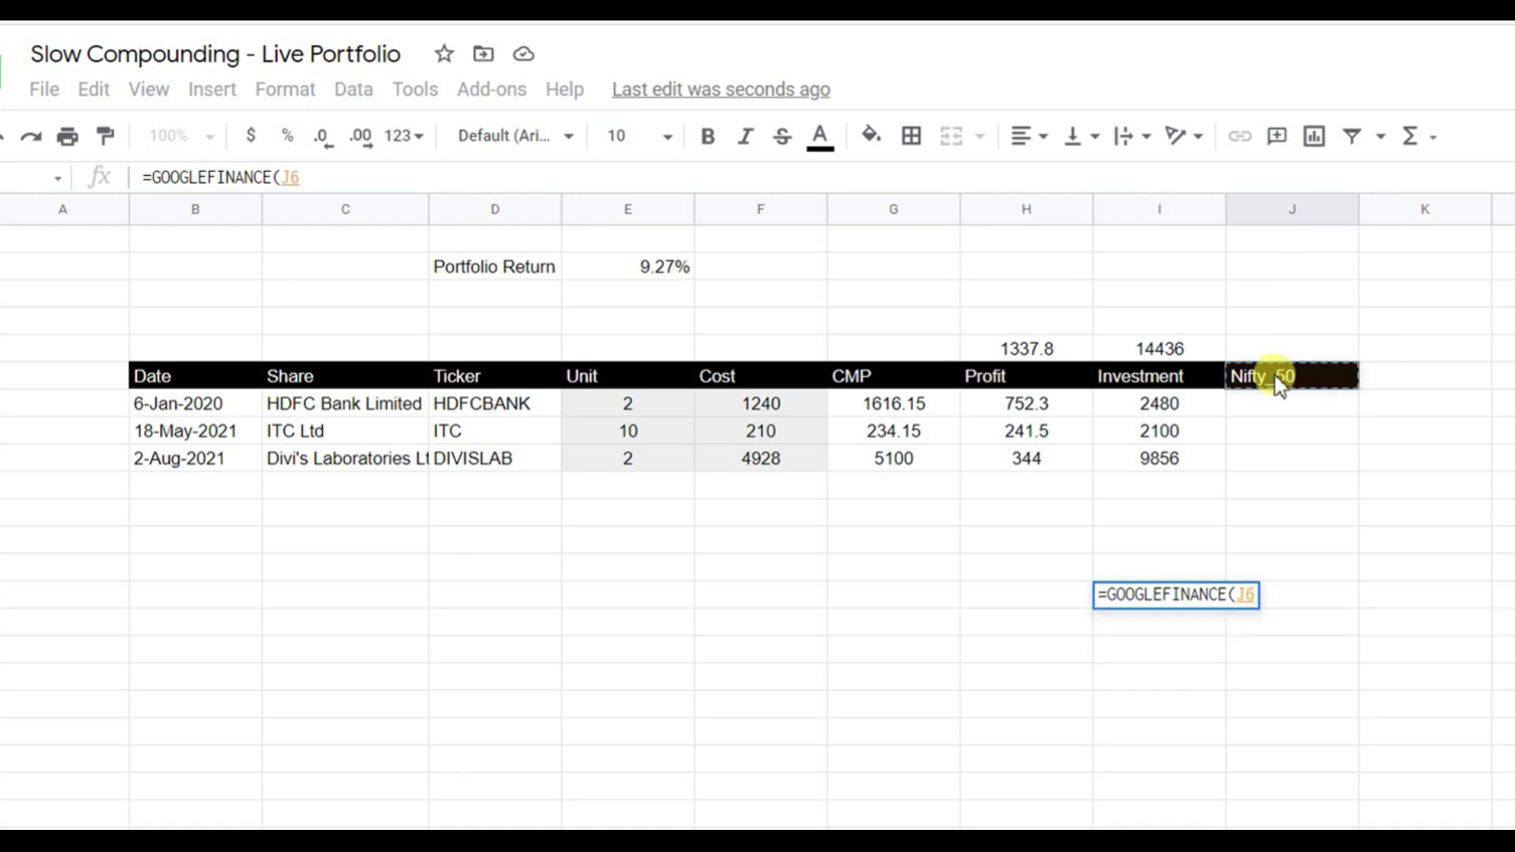
text(,)
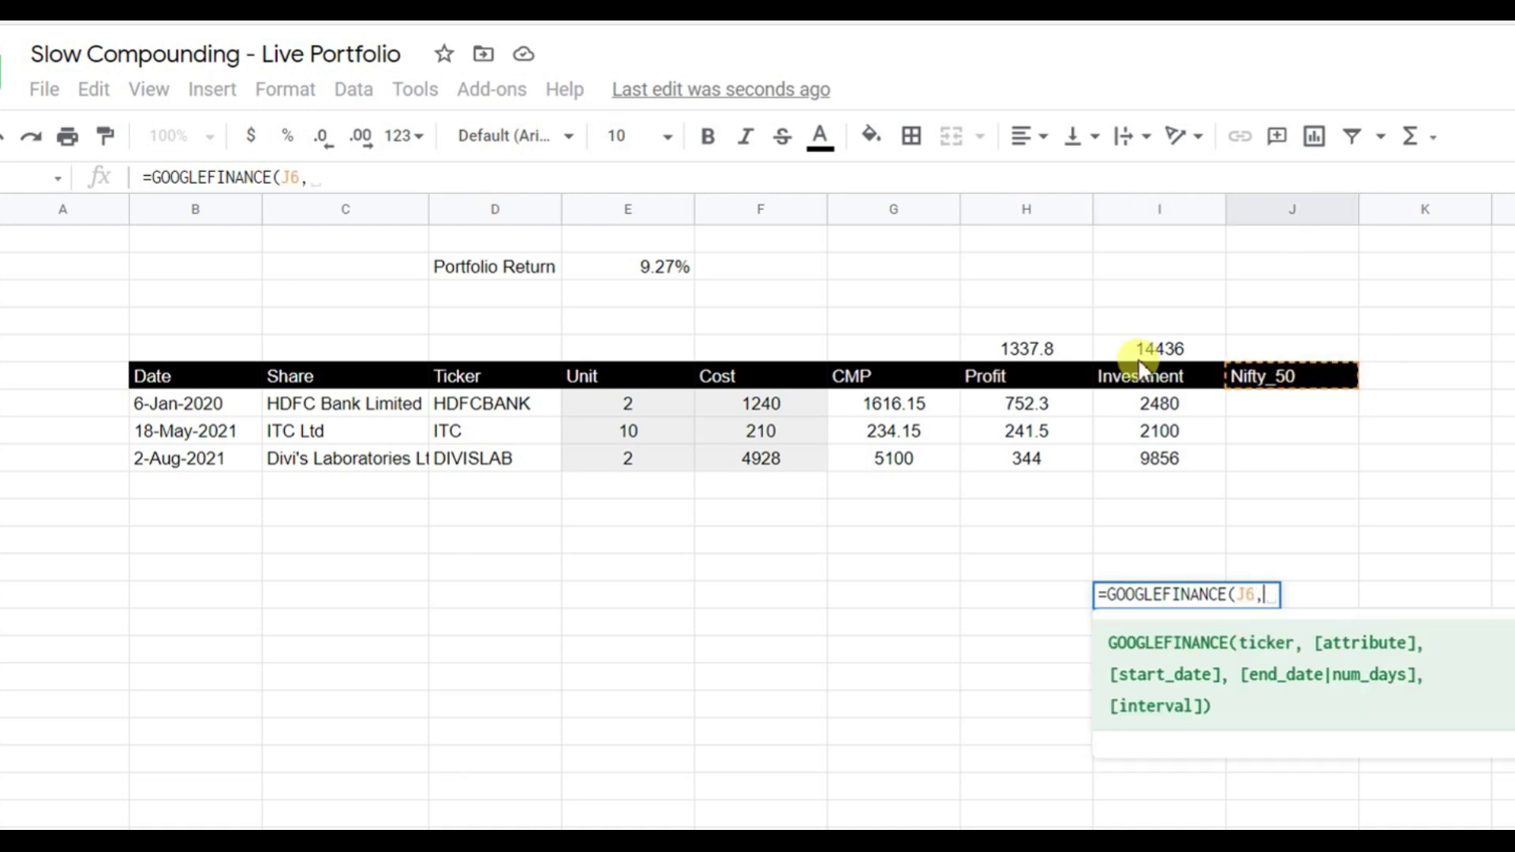
text("Pri)
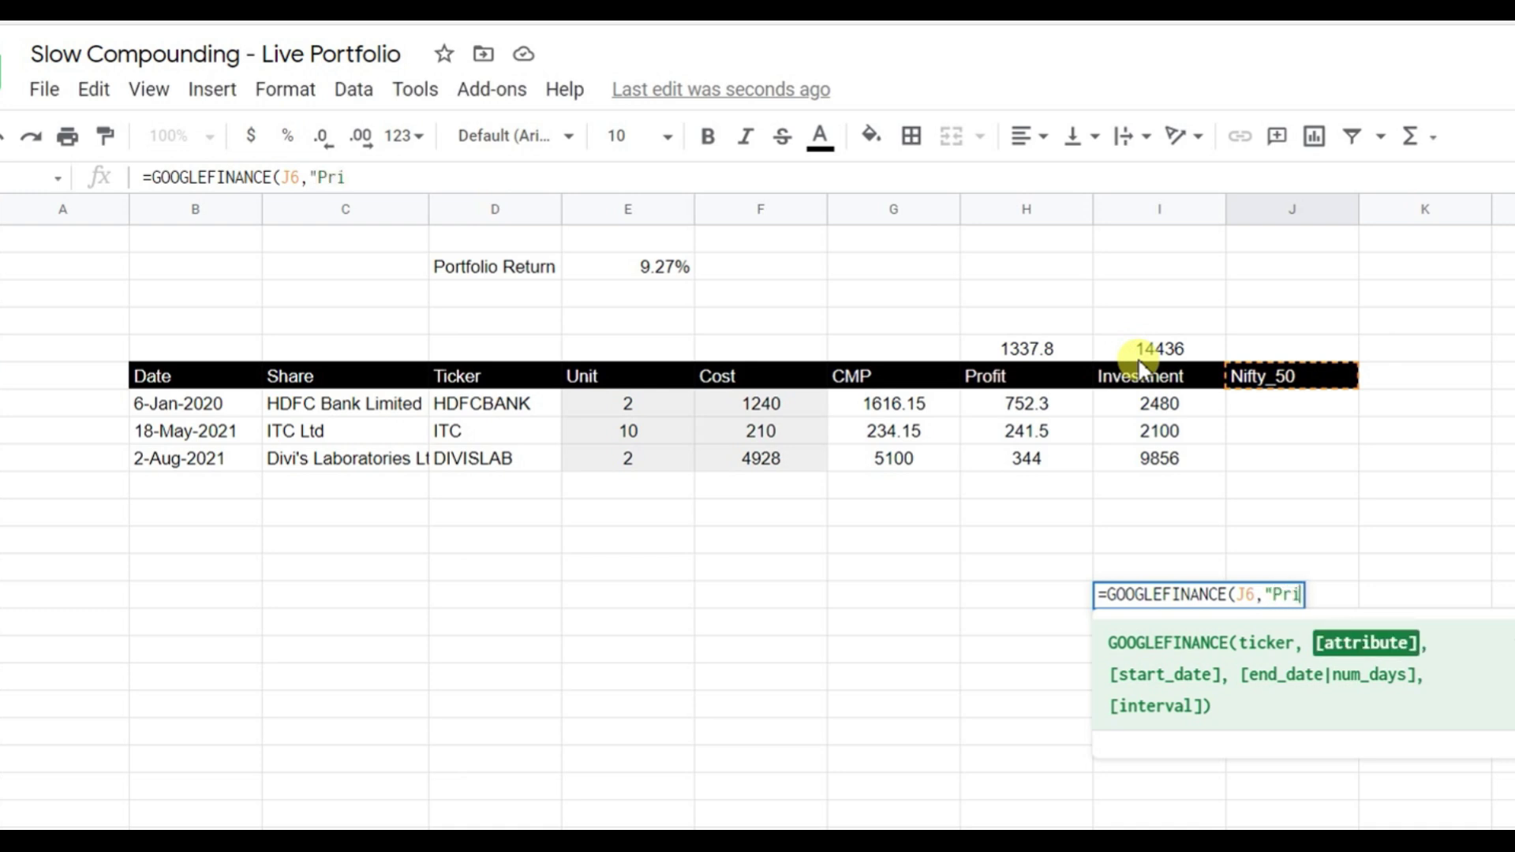
text(ce",)
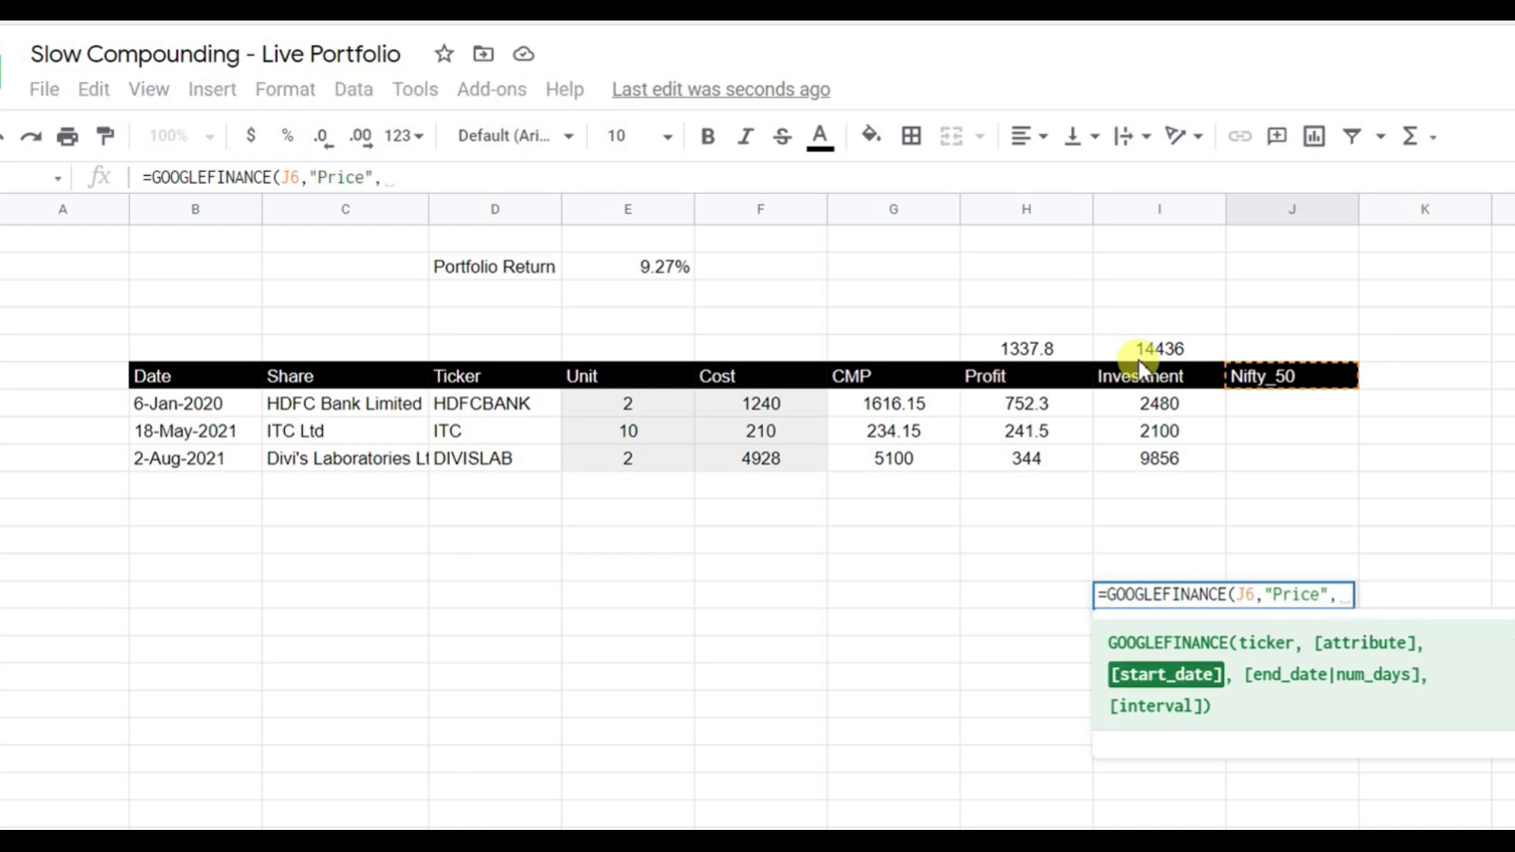
click(247, 406)
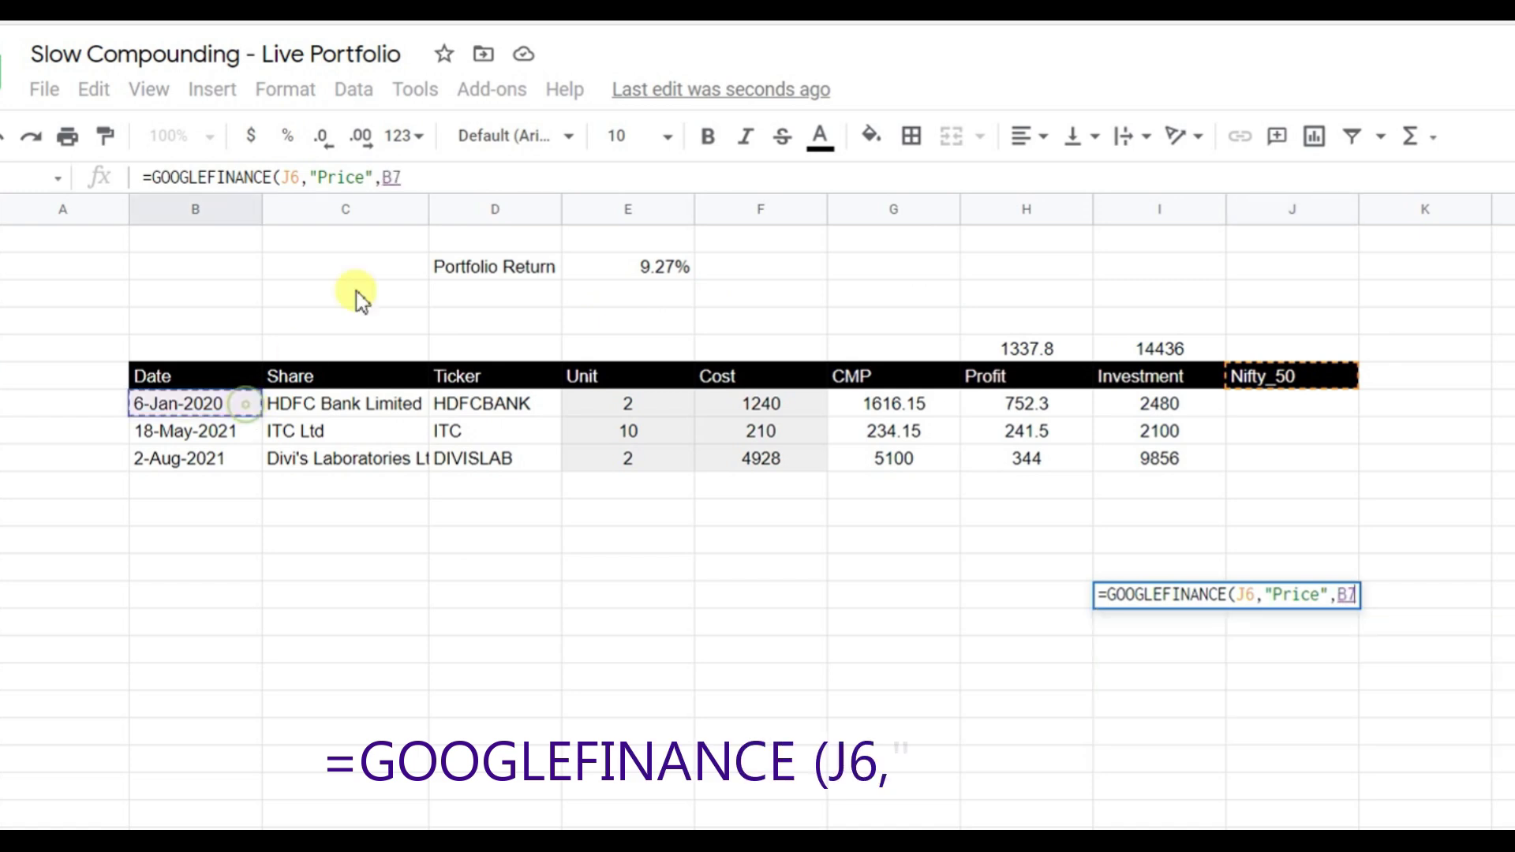
text(-1))
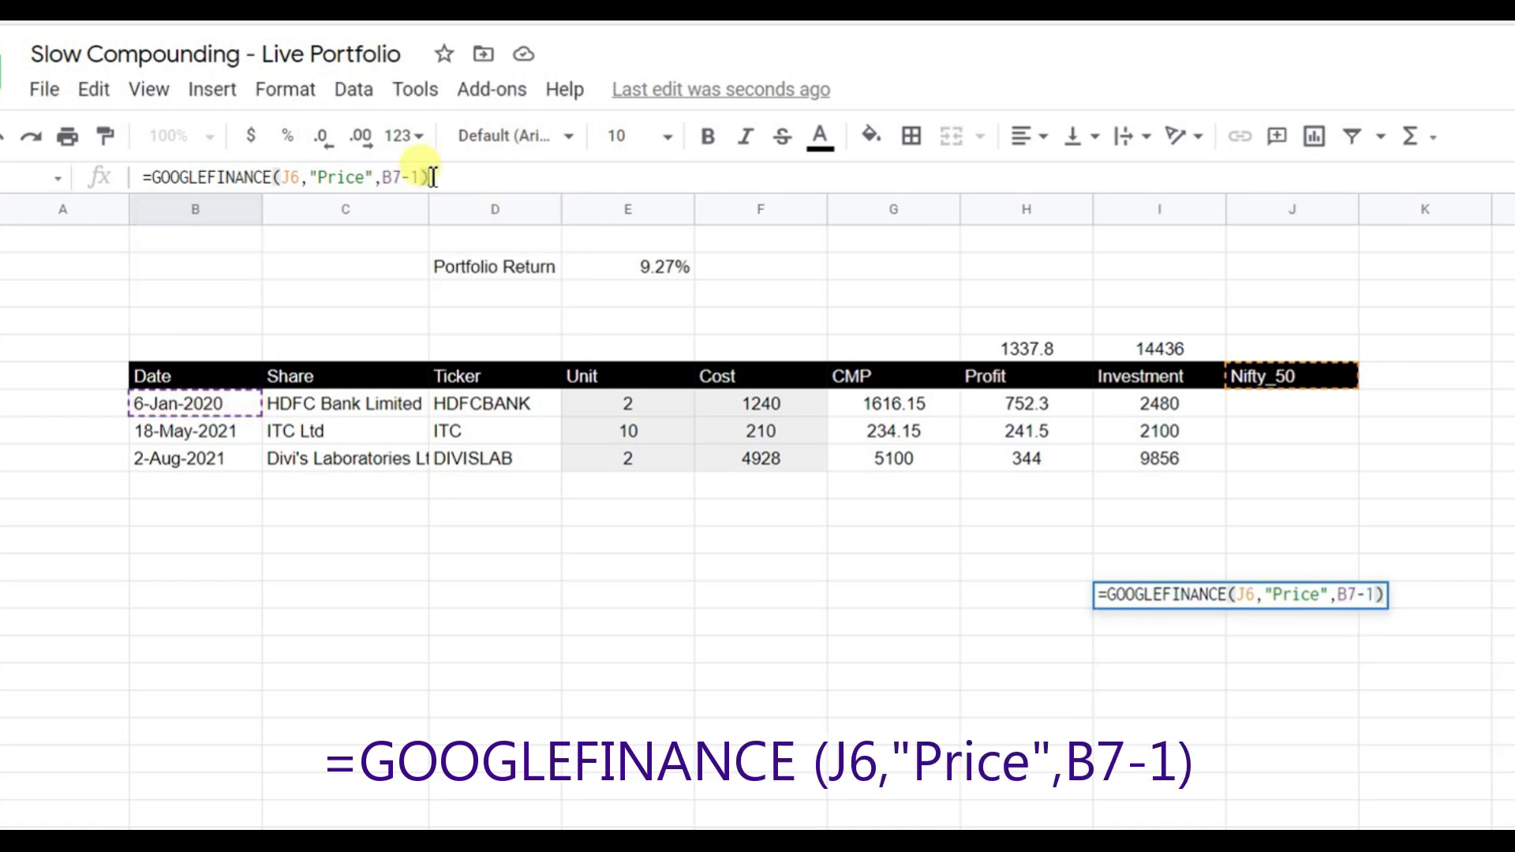
key(Return)
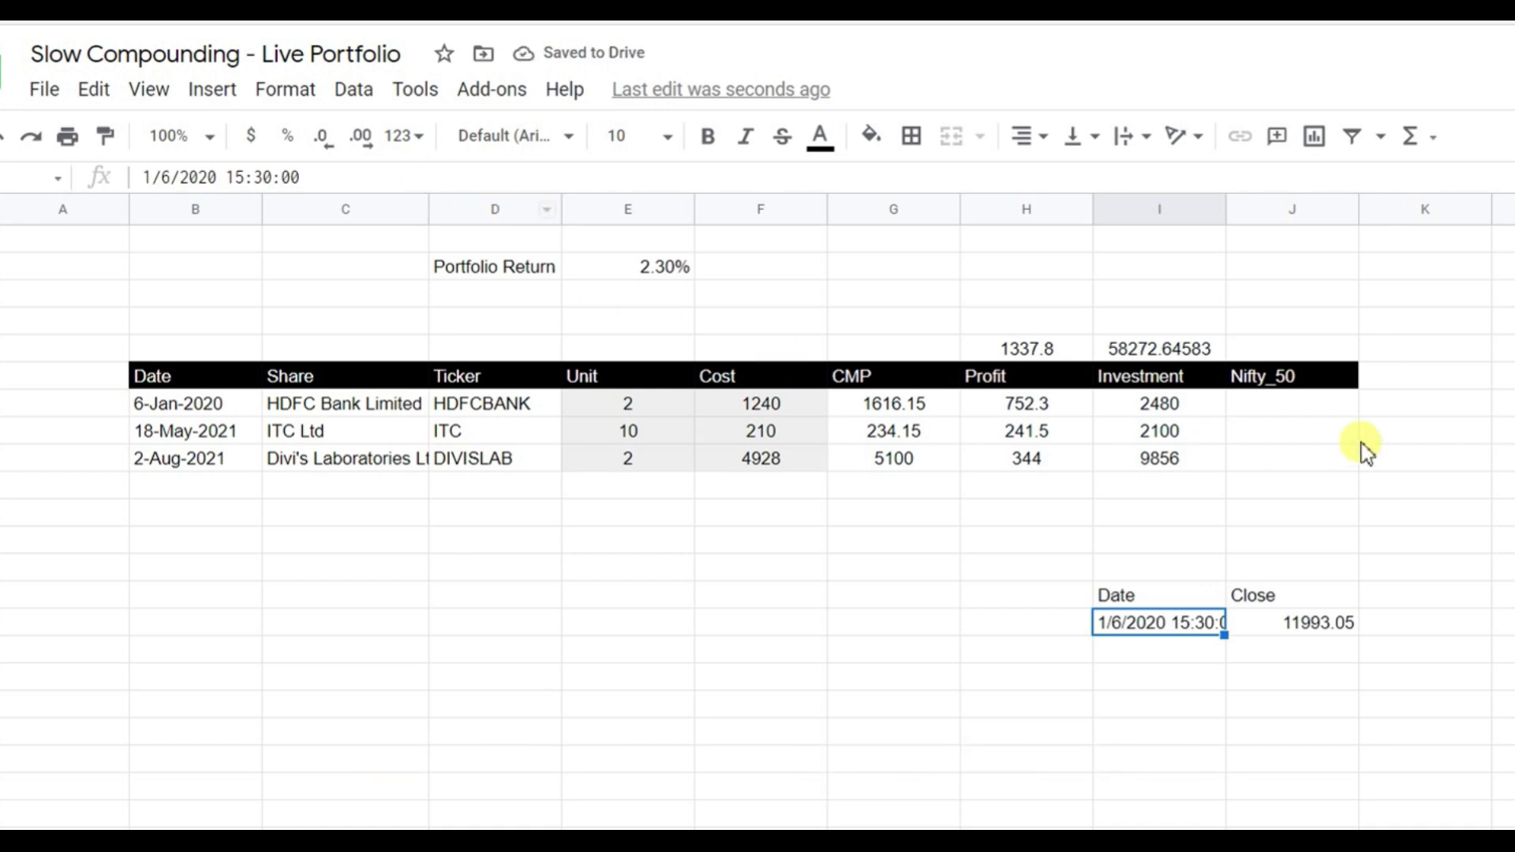
Enter 11993 as the Nifty_50 value for HDFC Bank in J7
click(1330, 416)
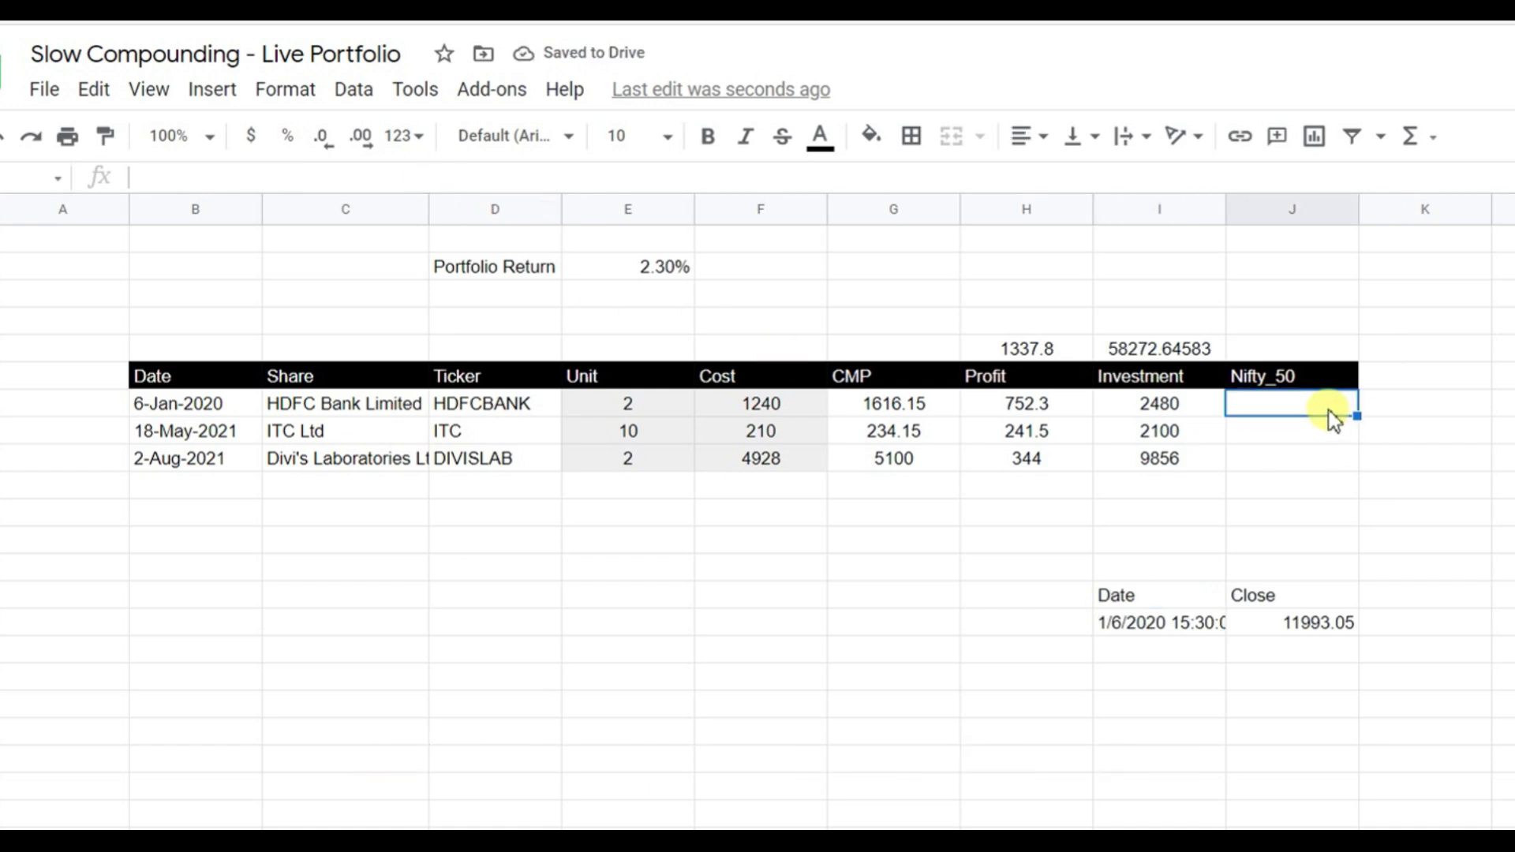
text(11)
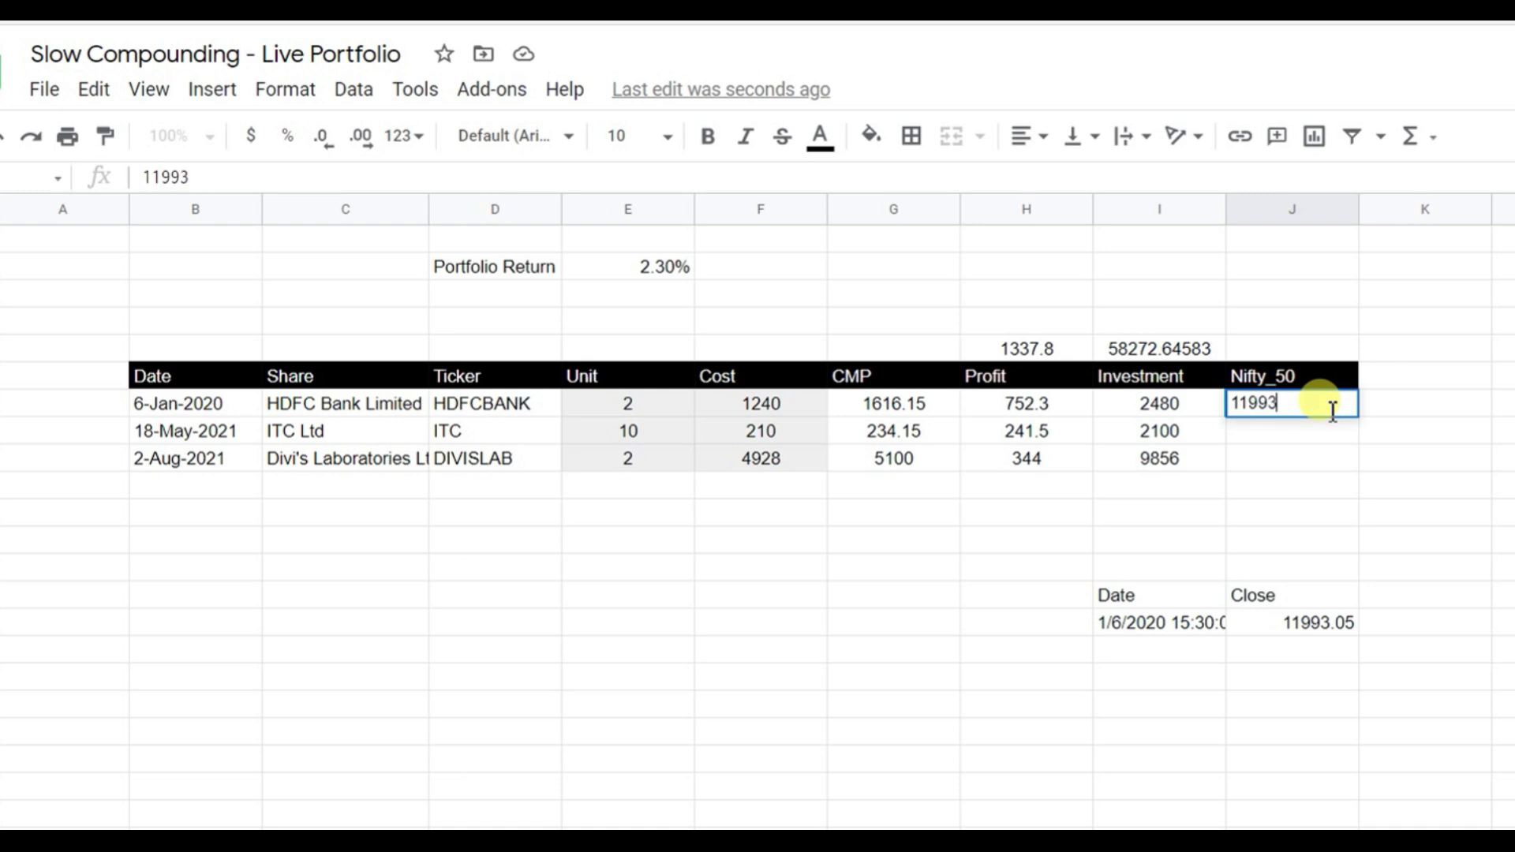
text(993)
key(Return)
Change the lookup formula in I14 to use the ITC purchase date: =GOOGLEFINANCE(J6,"Price",B8-1)
click(1129, 598)
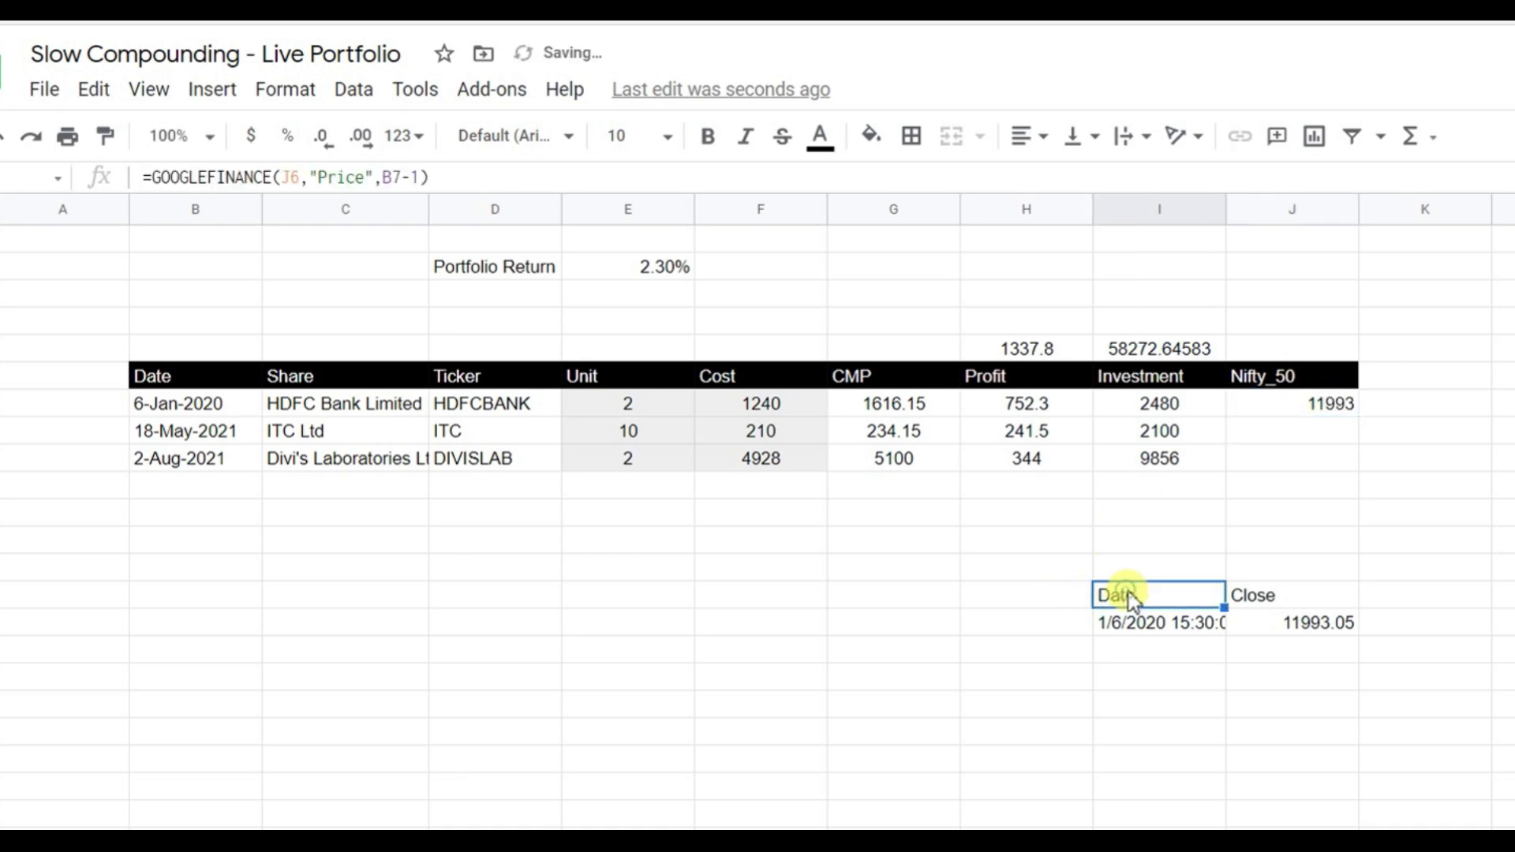
click(394, 174)
key(Delete)
text(8)
key(Return)
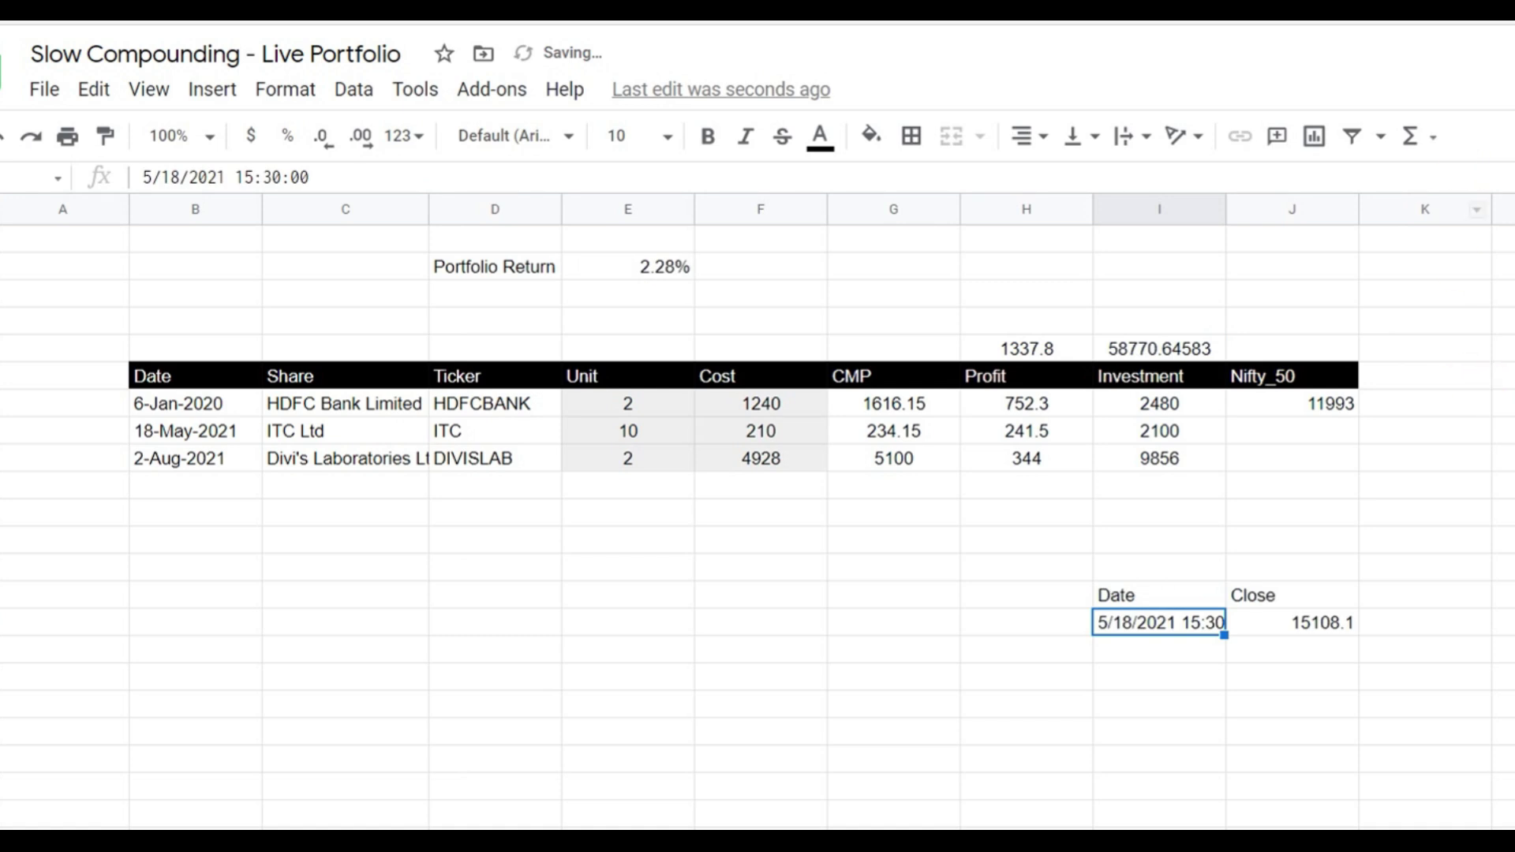
Enter 15108 as the Nifty_50 value for ITC in J8
click(1348, 432)
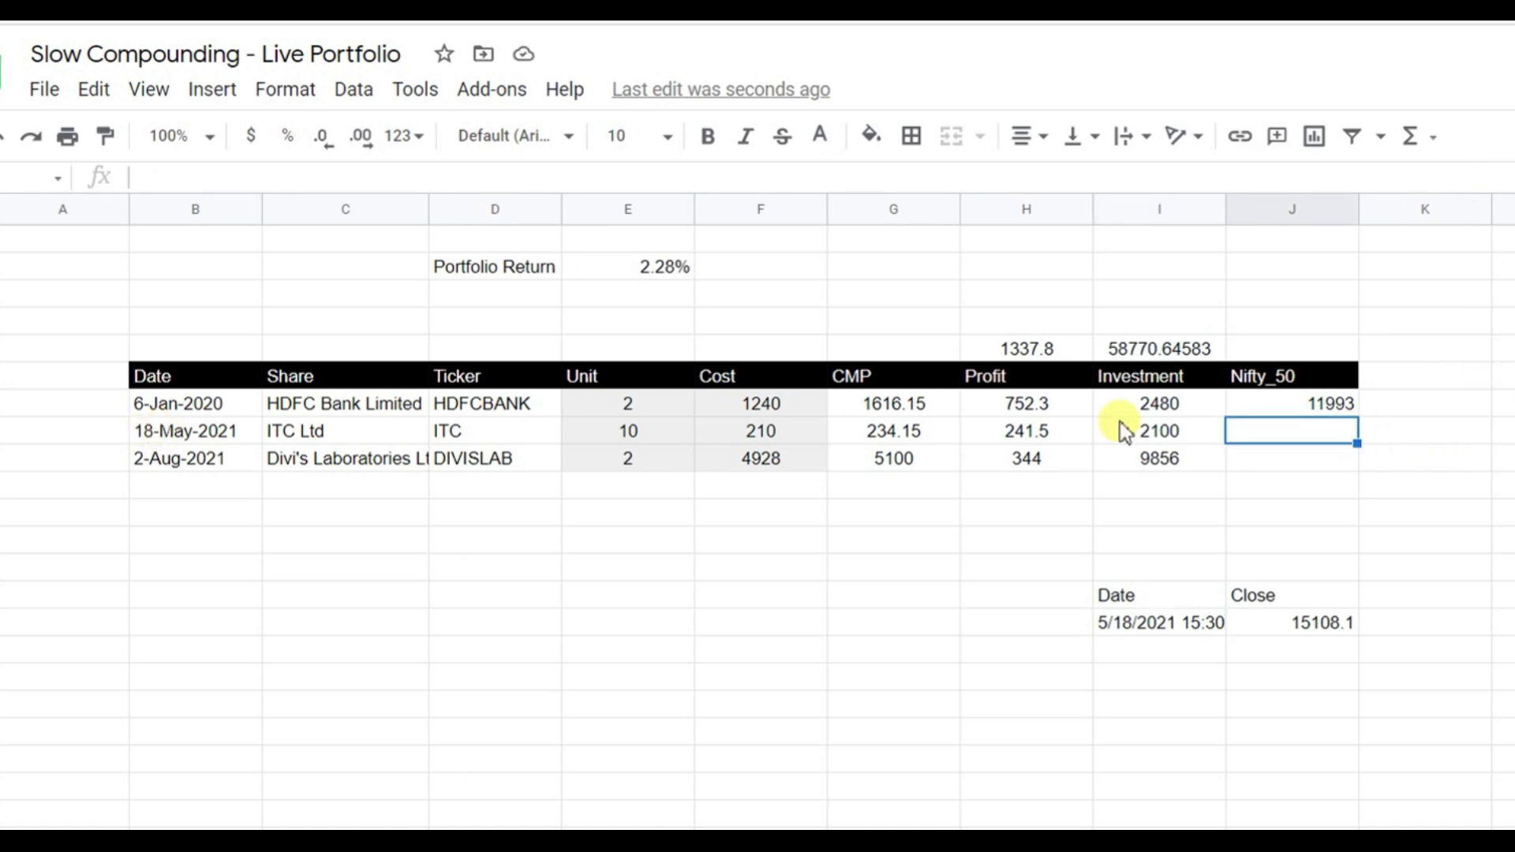
text(151)
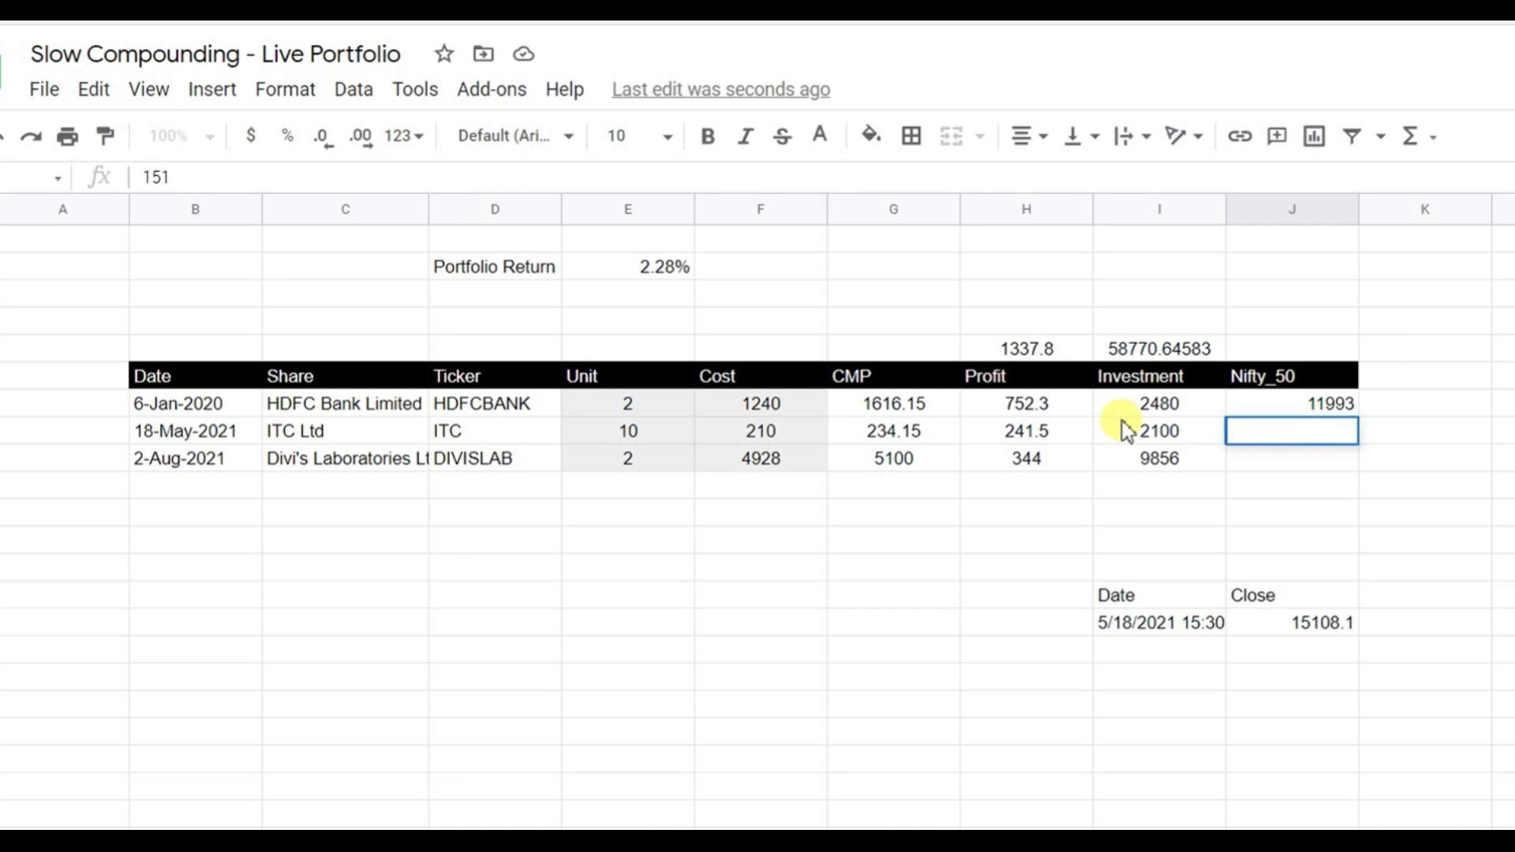
text(08)
key(Return)
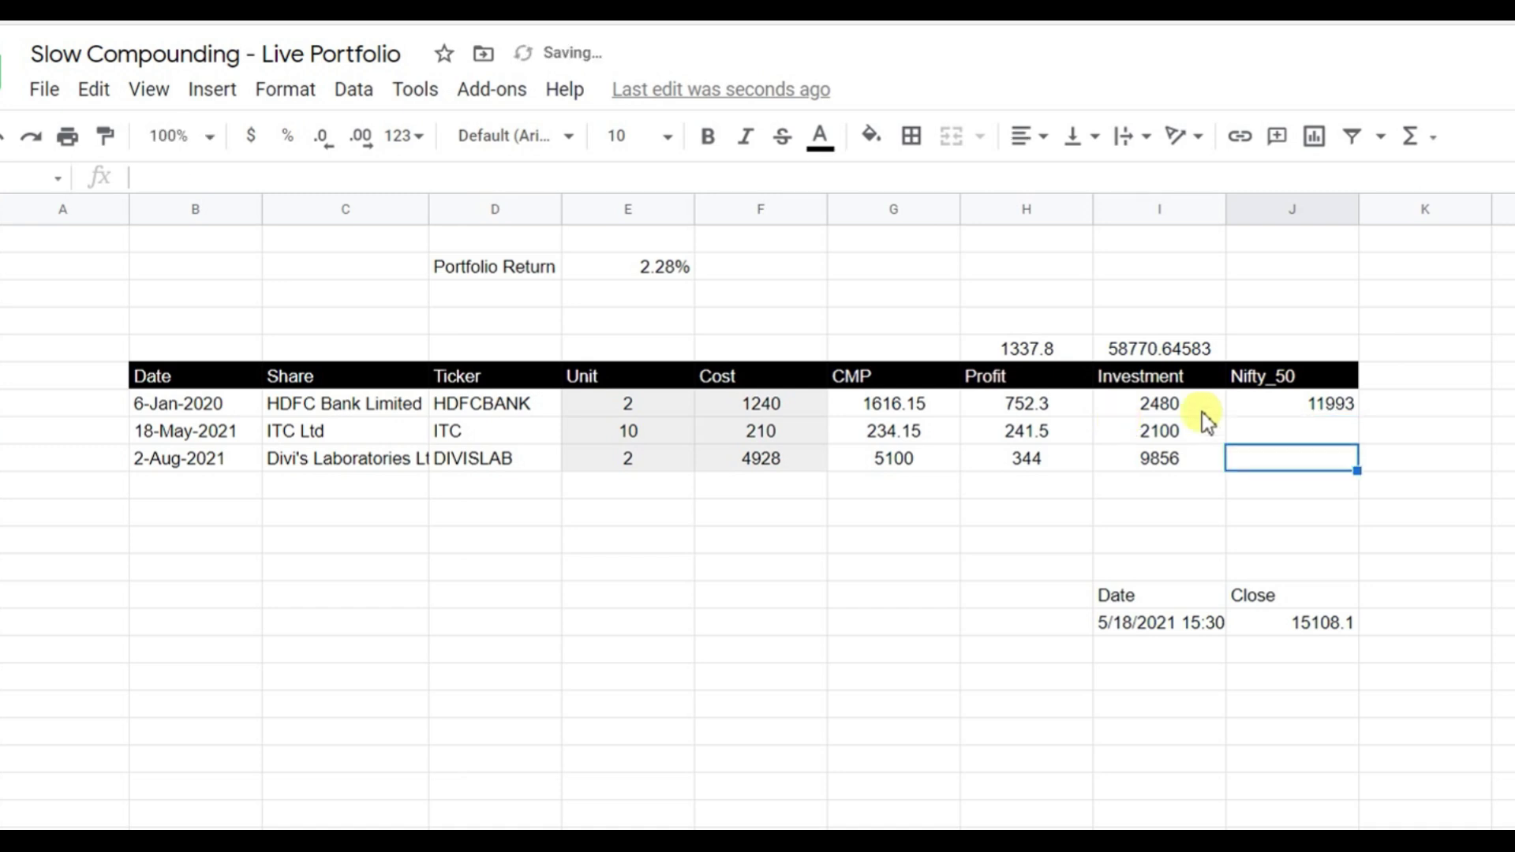
Copy the formatting of J7 to J8 in the Nifty_50 column
click(1304, 439)
click(1327, 403)
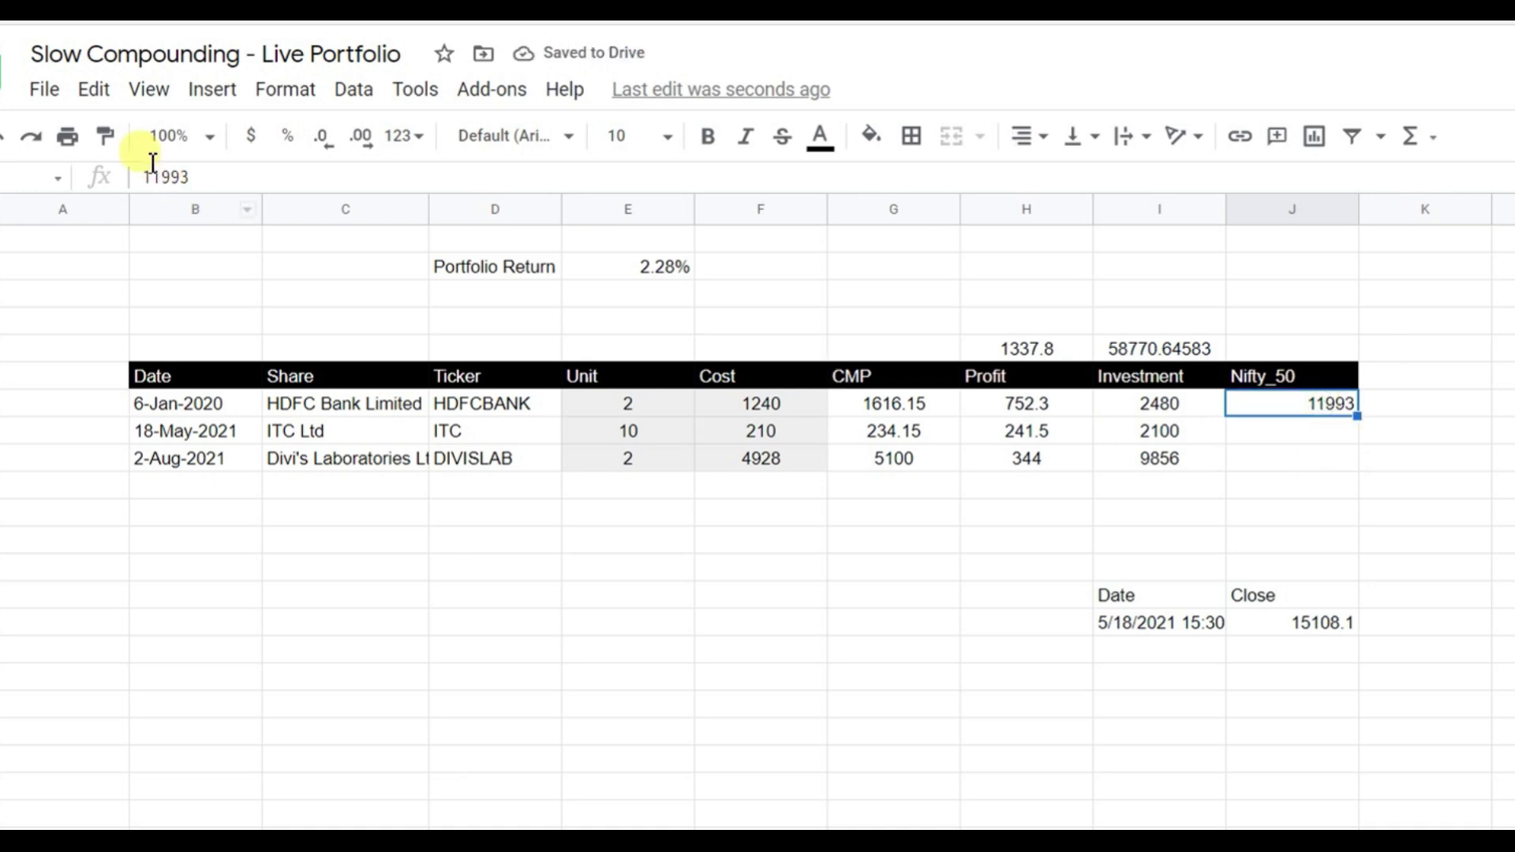
click(1342, 434)
Set the text colour of the empty Nifty_50 cell J9 to black
click(1329, 462)
click(820, 138)
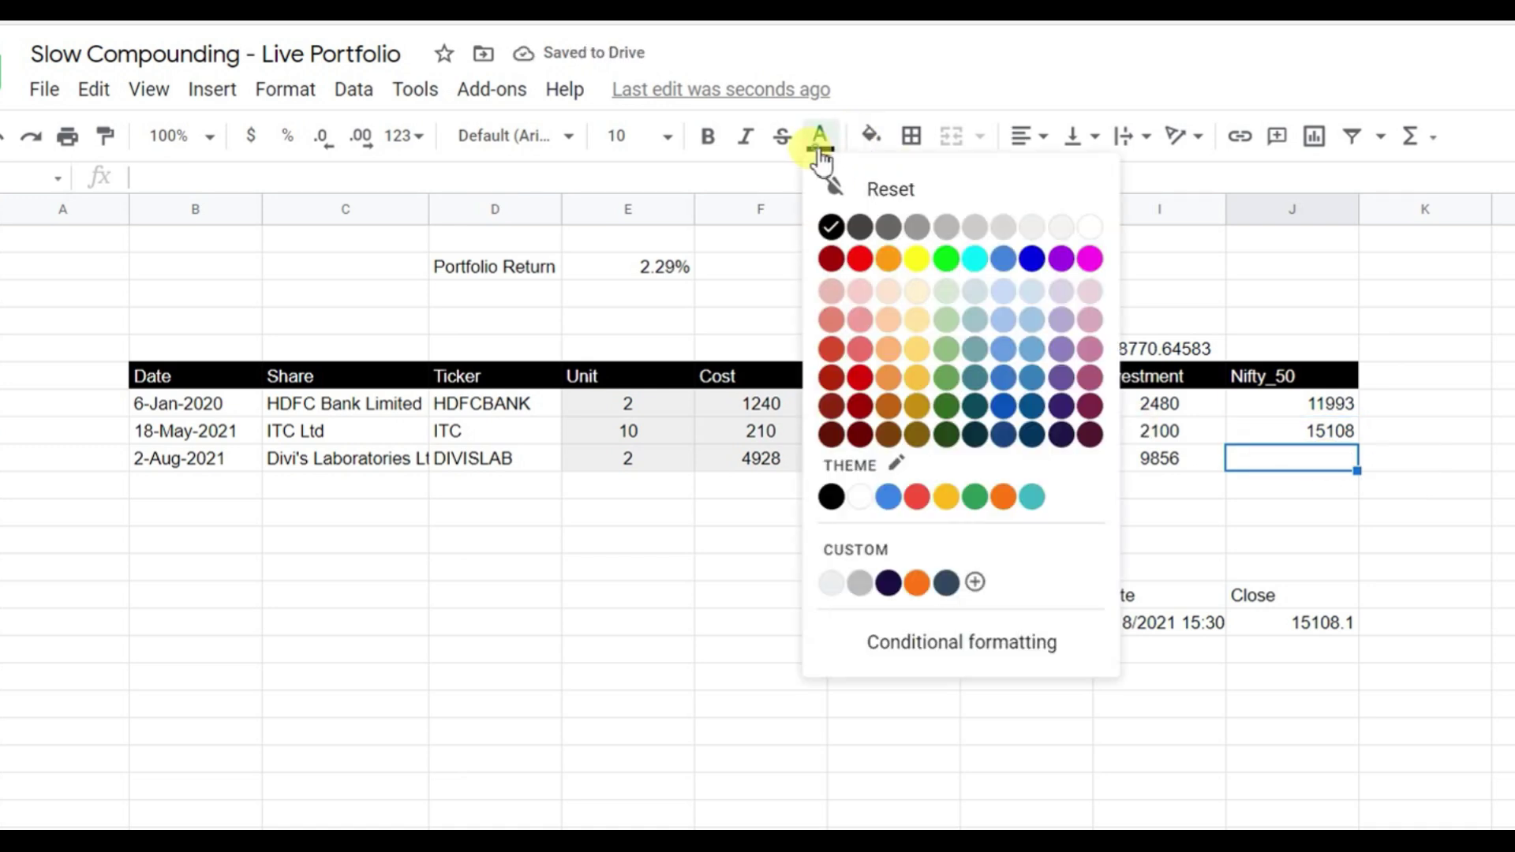
click(836, 227)
click(1379, 466)
click(1290, 464)
Change the lookup formula in I14 to use the Divi's Laboratories purchase date: =GOOGLEFINANCE(J6,"Price",B9-1)
click(1134, 600)
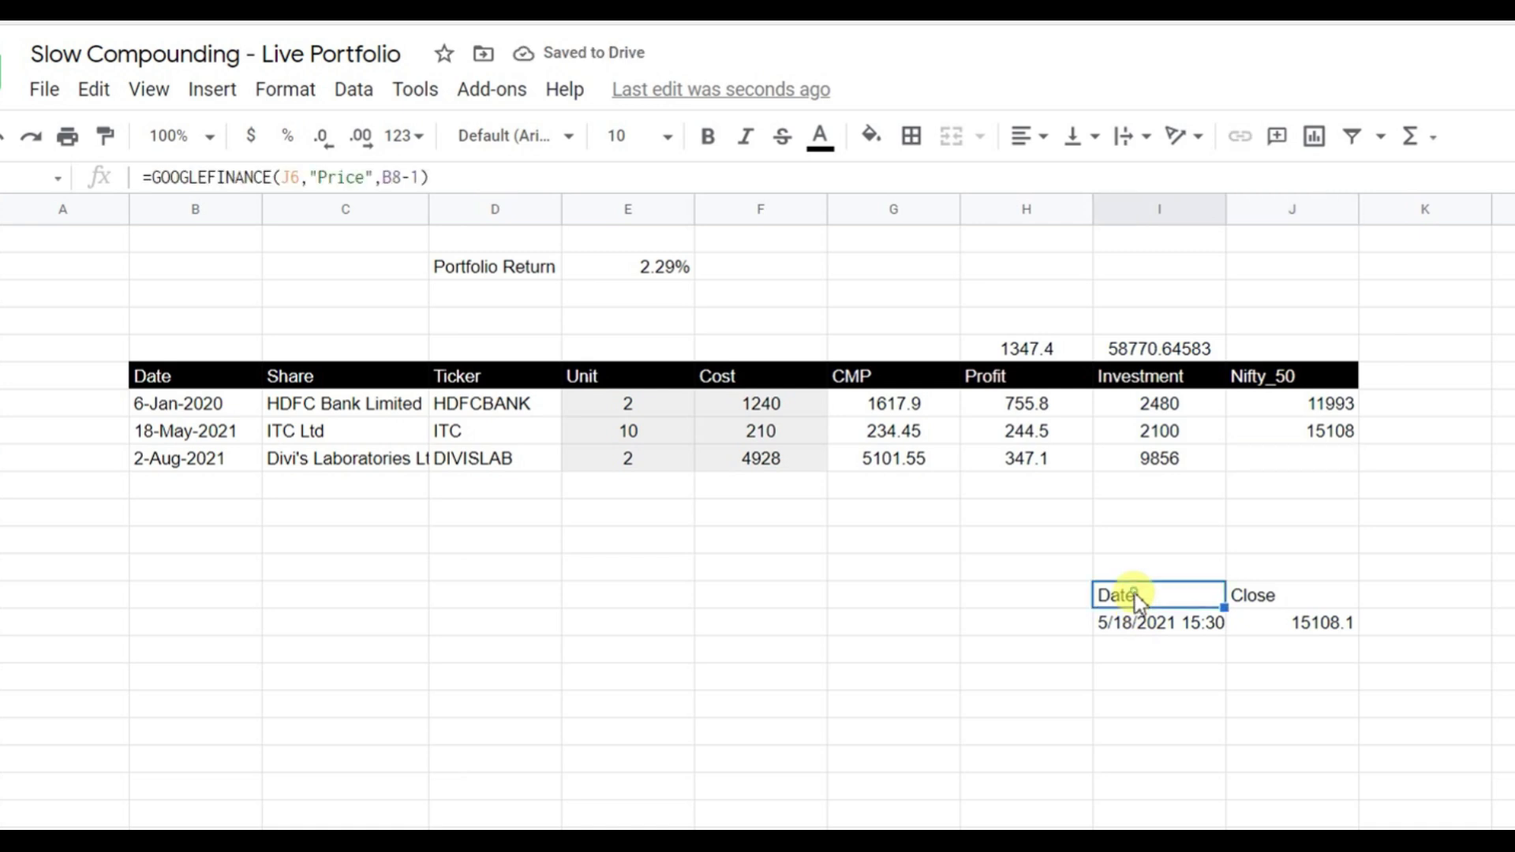
click(213, 465)
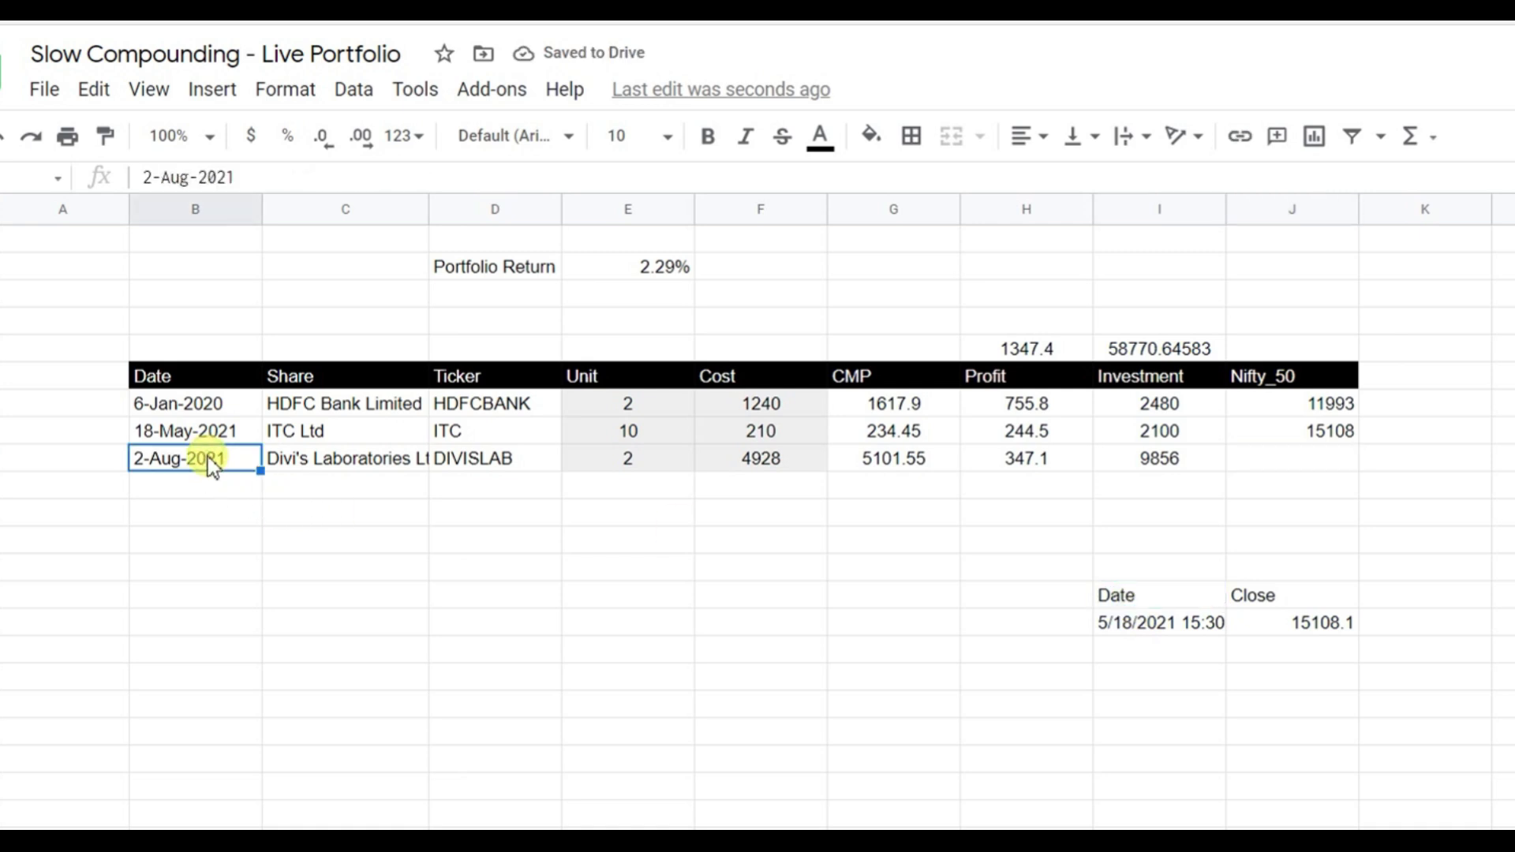
click(1125, 600)
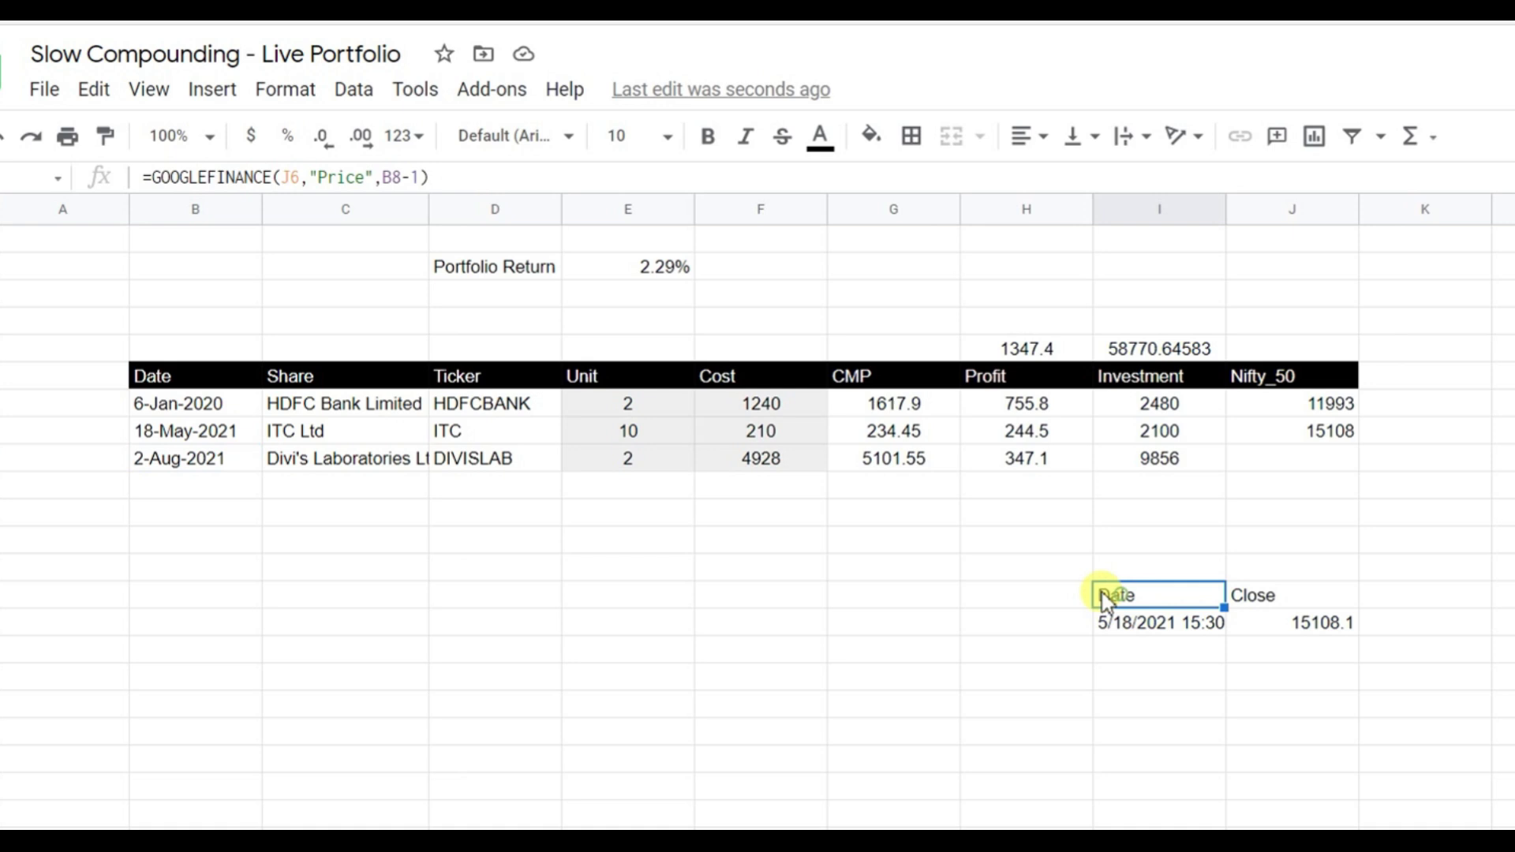
click(393, 176)
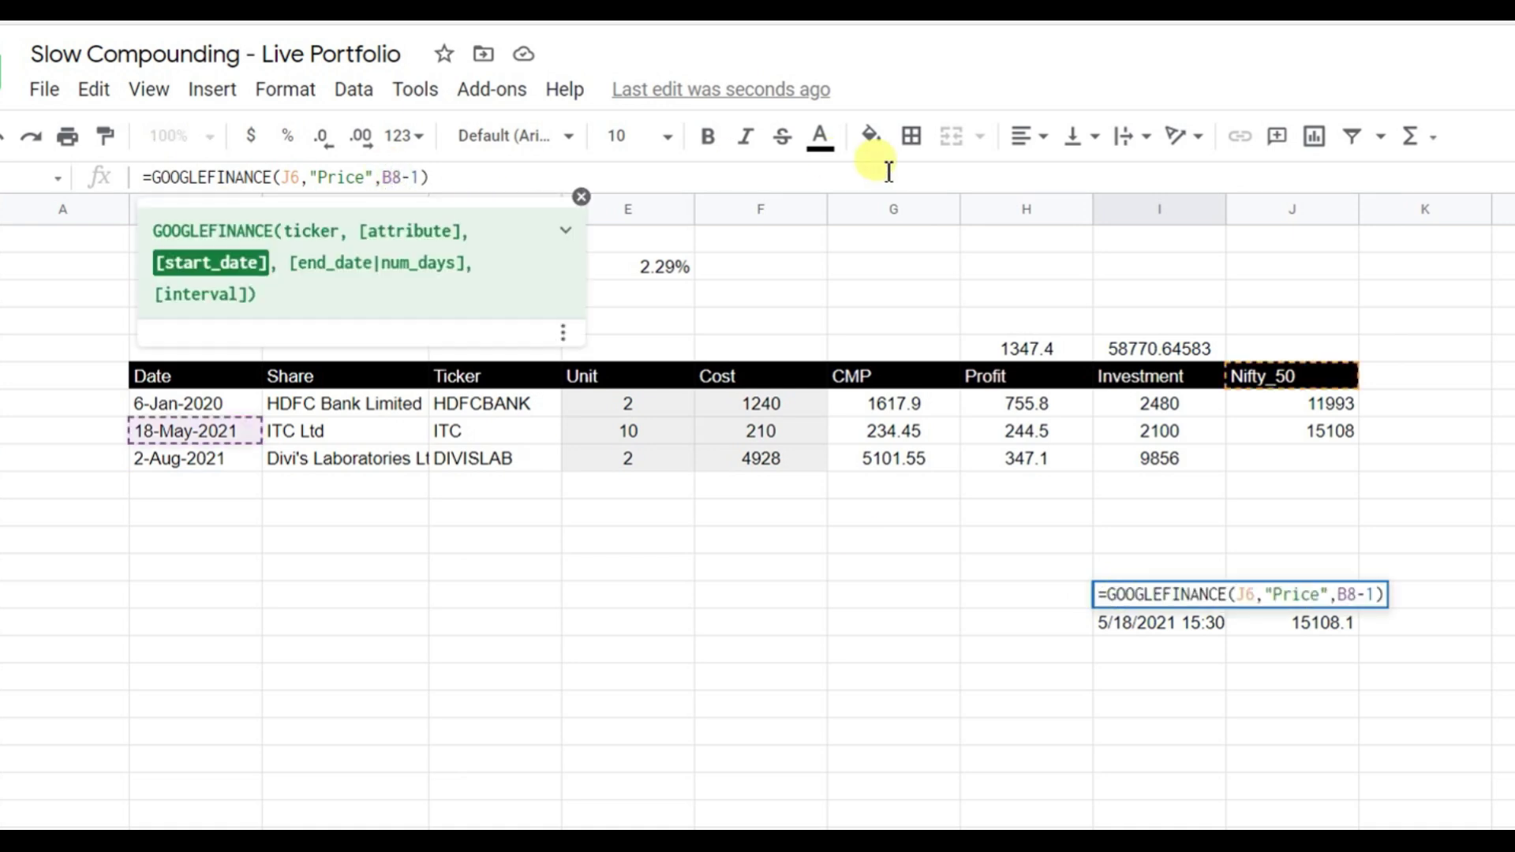
key(Delete)
text(9)
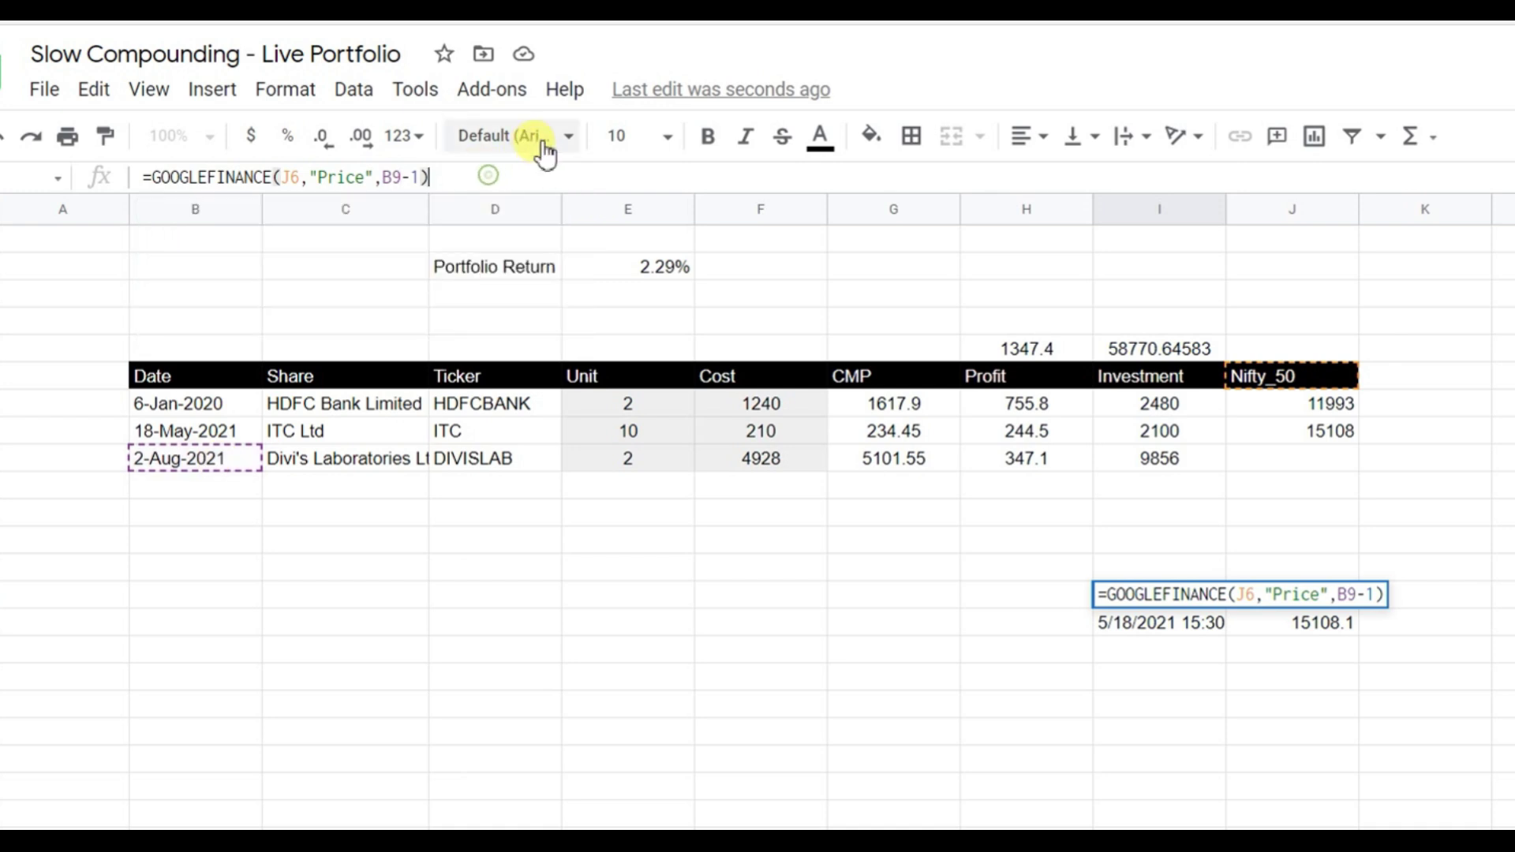
key(Return)
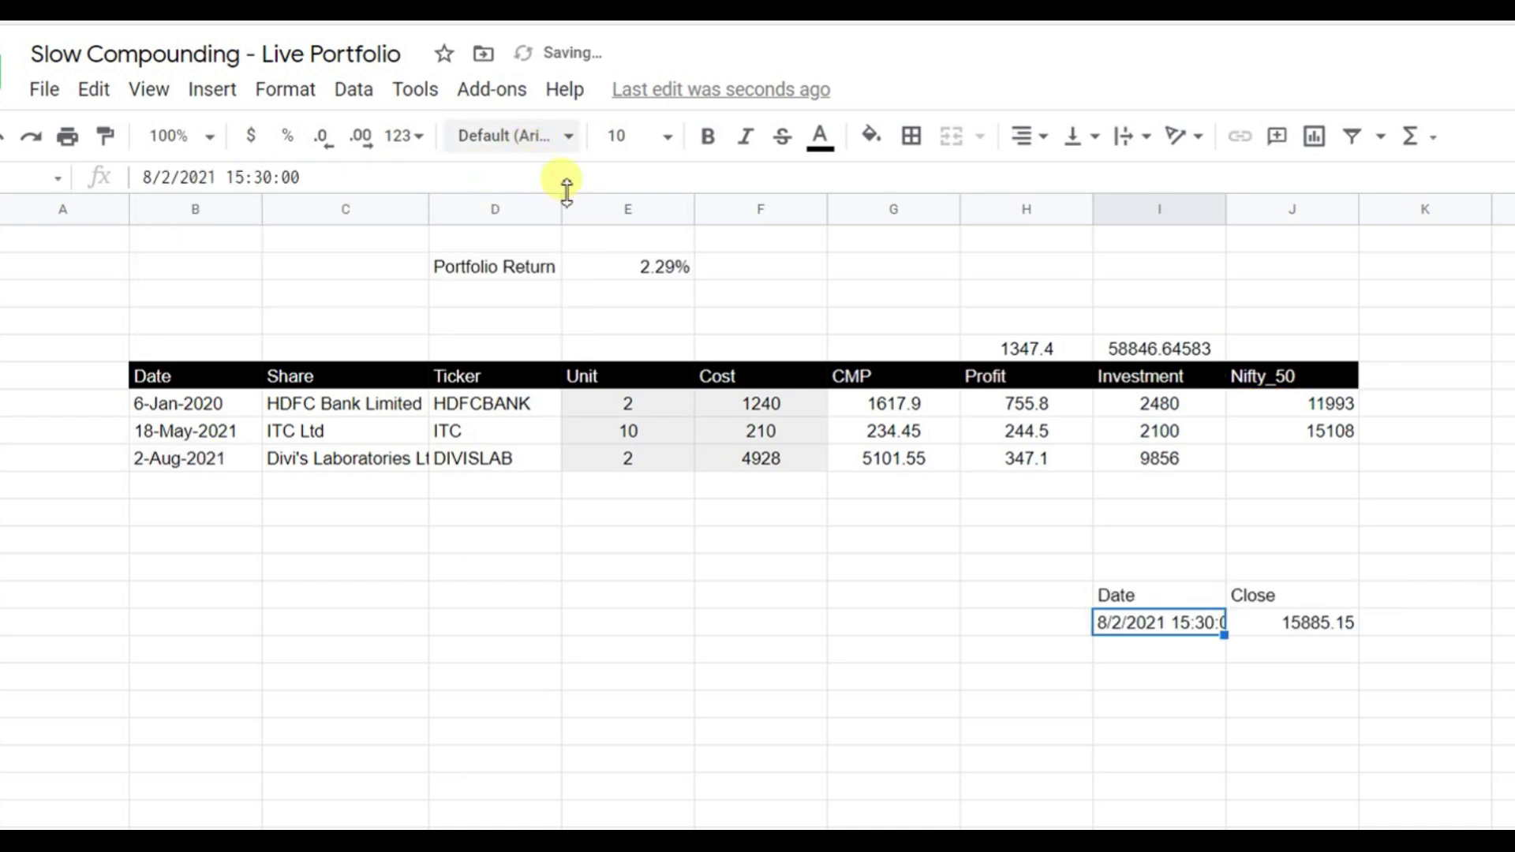
Enter 15885 as the Nifty_50 value for Divi's Laboratories in J9
click(1291, 456)
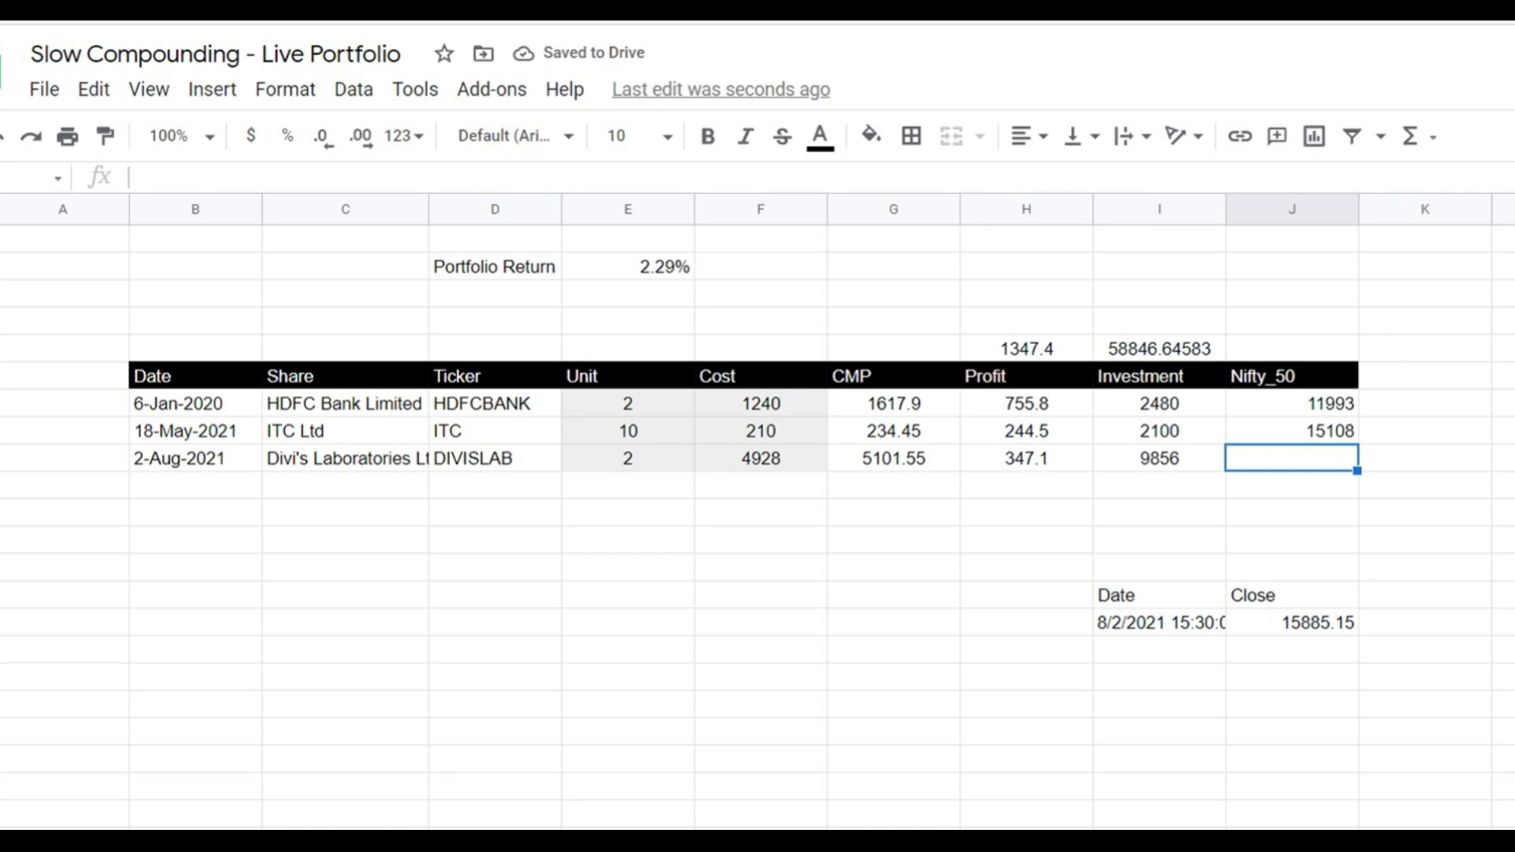
text(1588)
text(5)
key(Return)
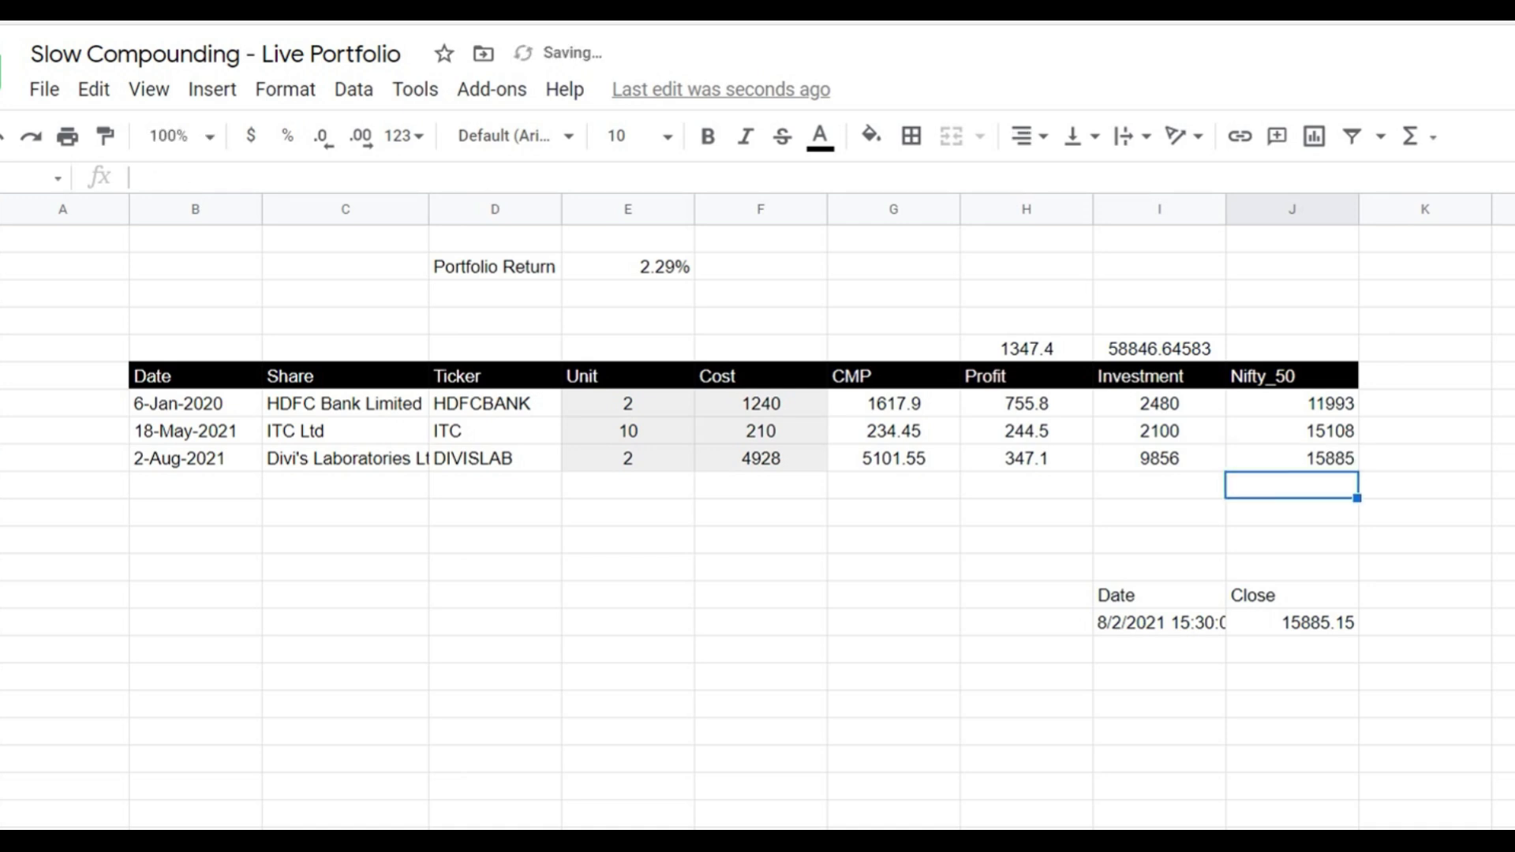
Clear the temporary Nifty 50 lookup below the table in range H13:J16
drag(1032, 578, 1353, 656)
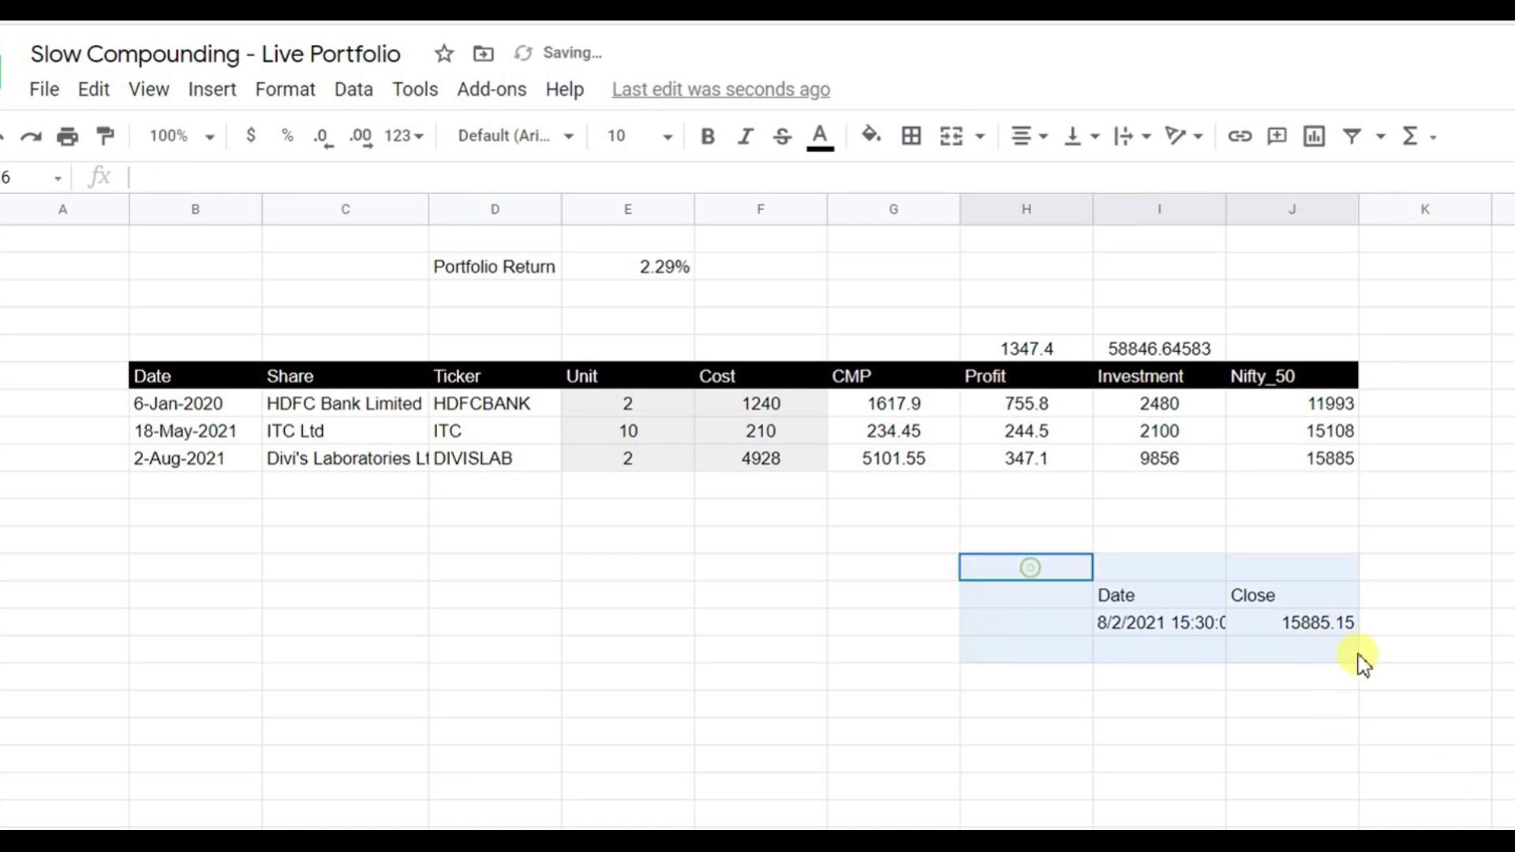
key(Delete)
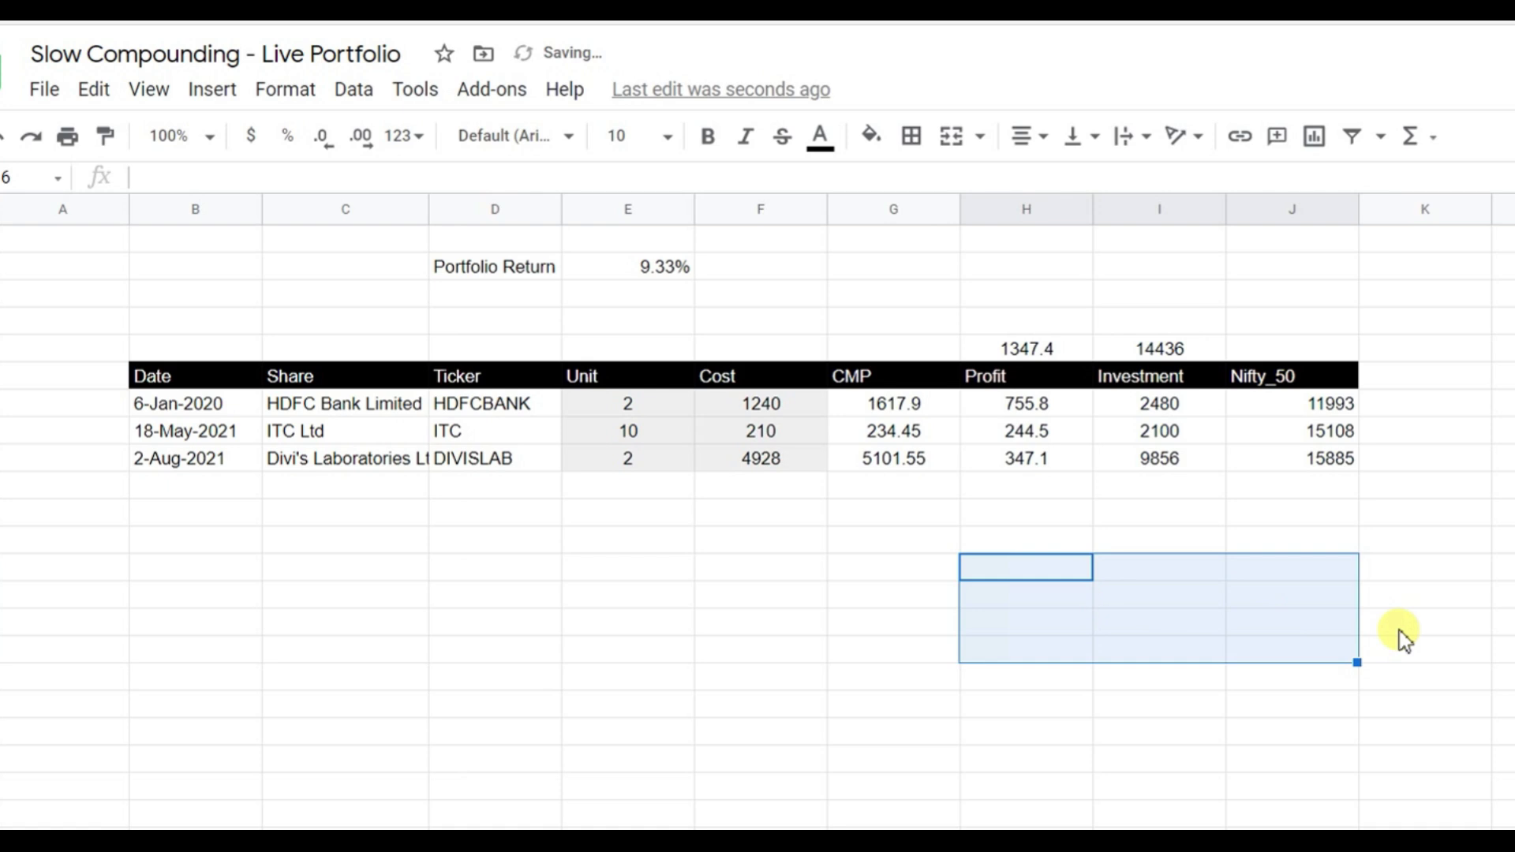
click(1274, 402)
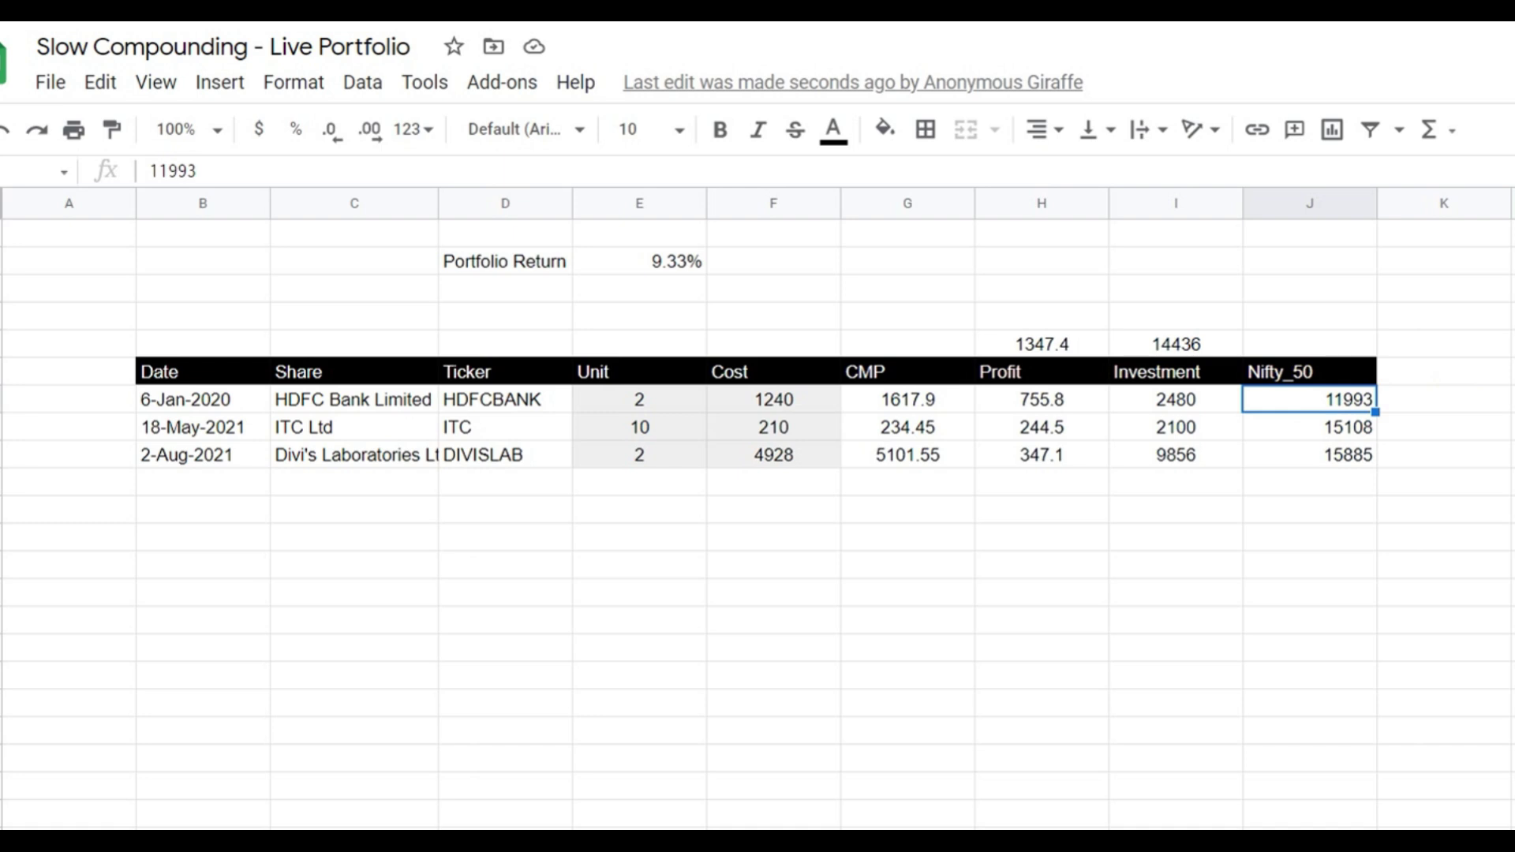
Divide Investment by Nifty_50 in K7 with =I7/J7 and autofill the formula through K9
click(1456, 407)
text(=)
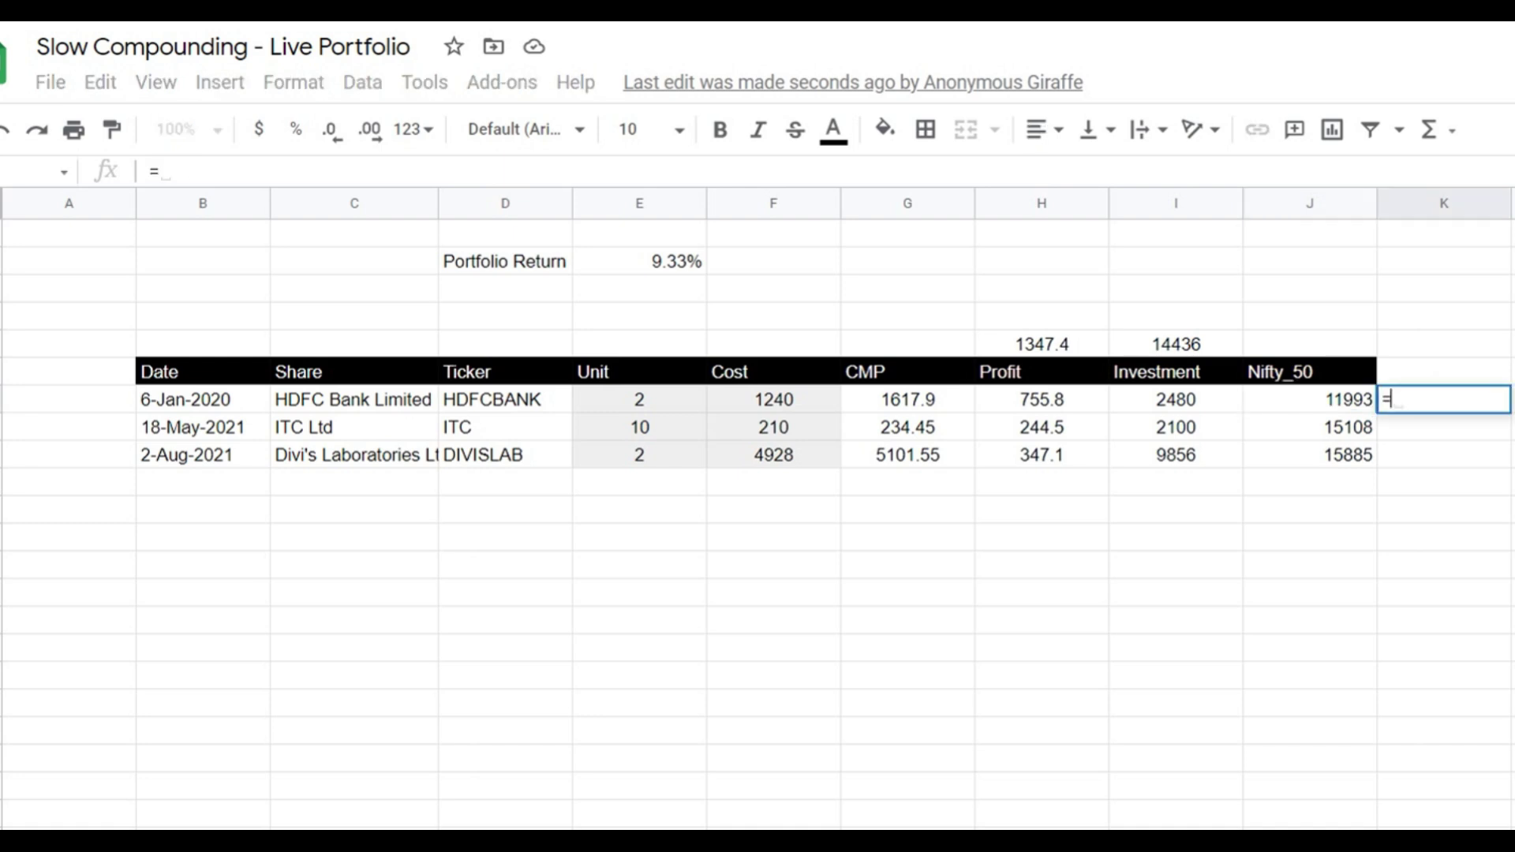
key(Left)
key(Left)
text(/)
key(Left)
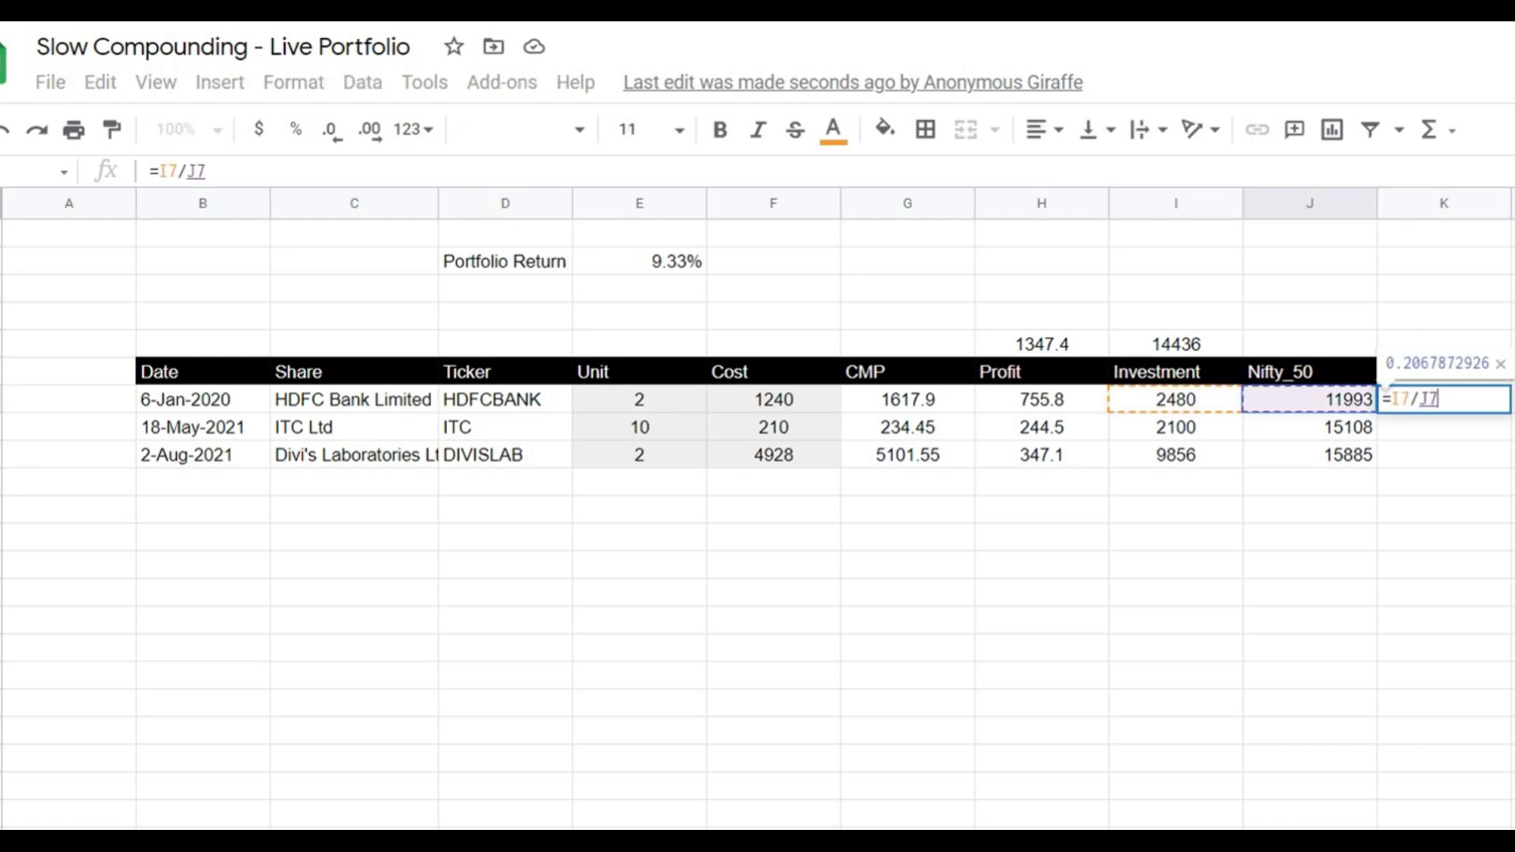
key(Return)
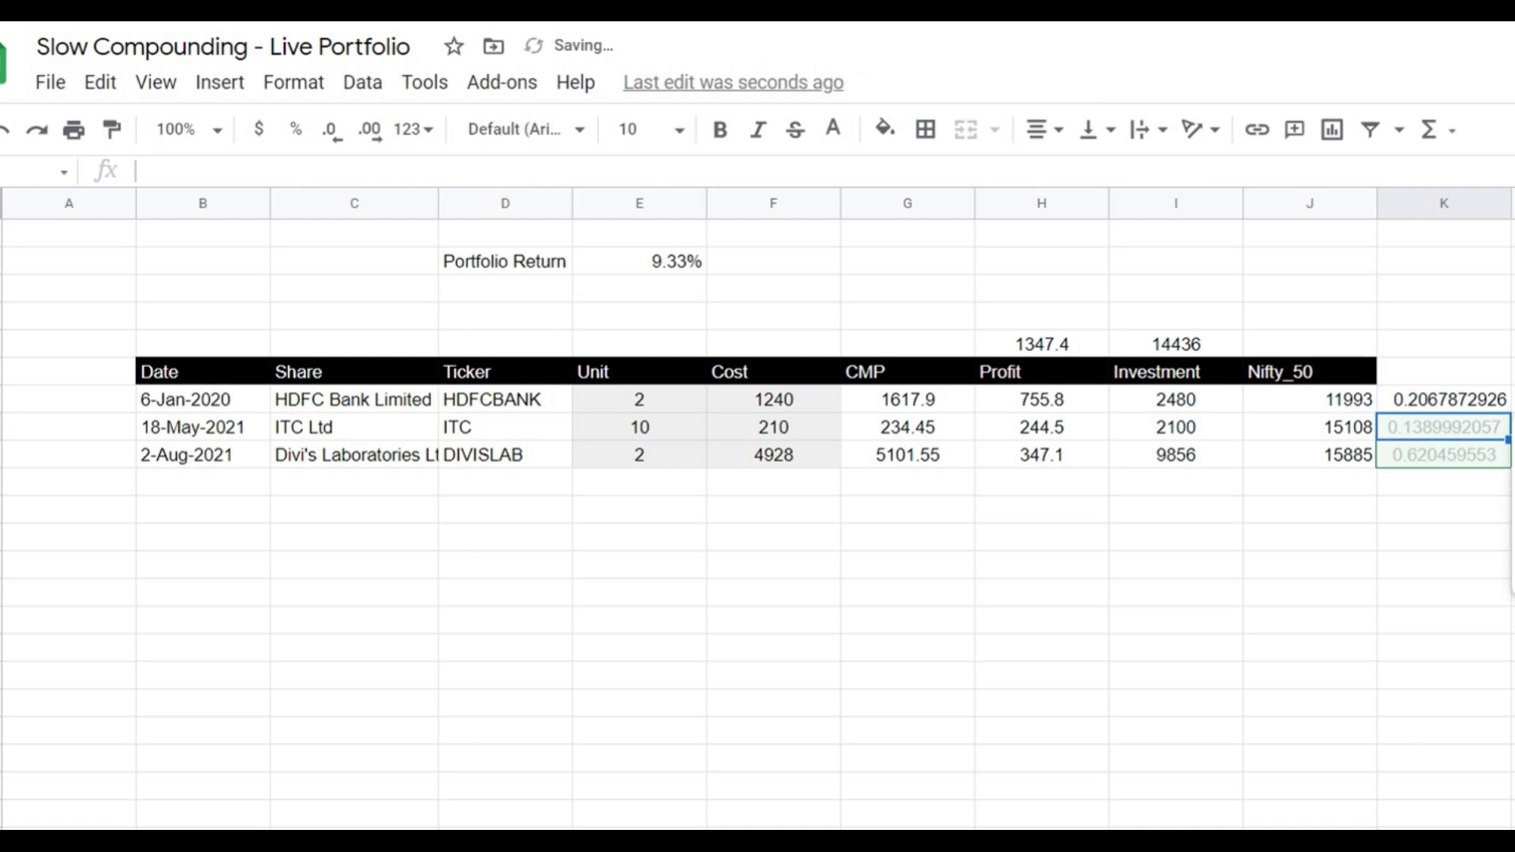
click(1509, 574)
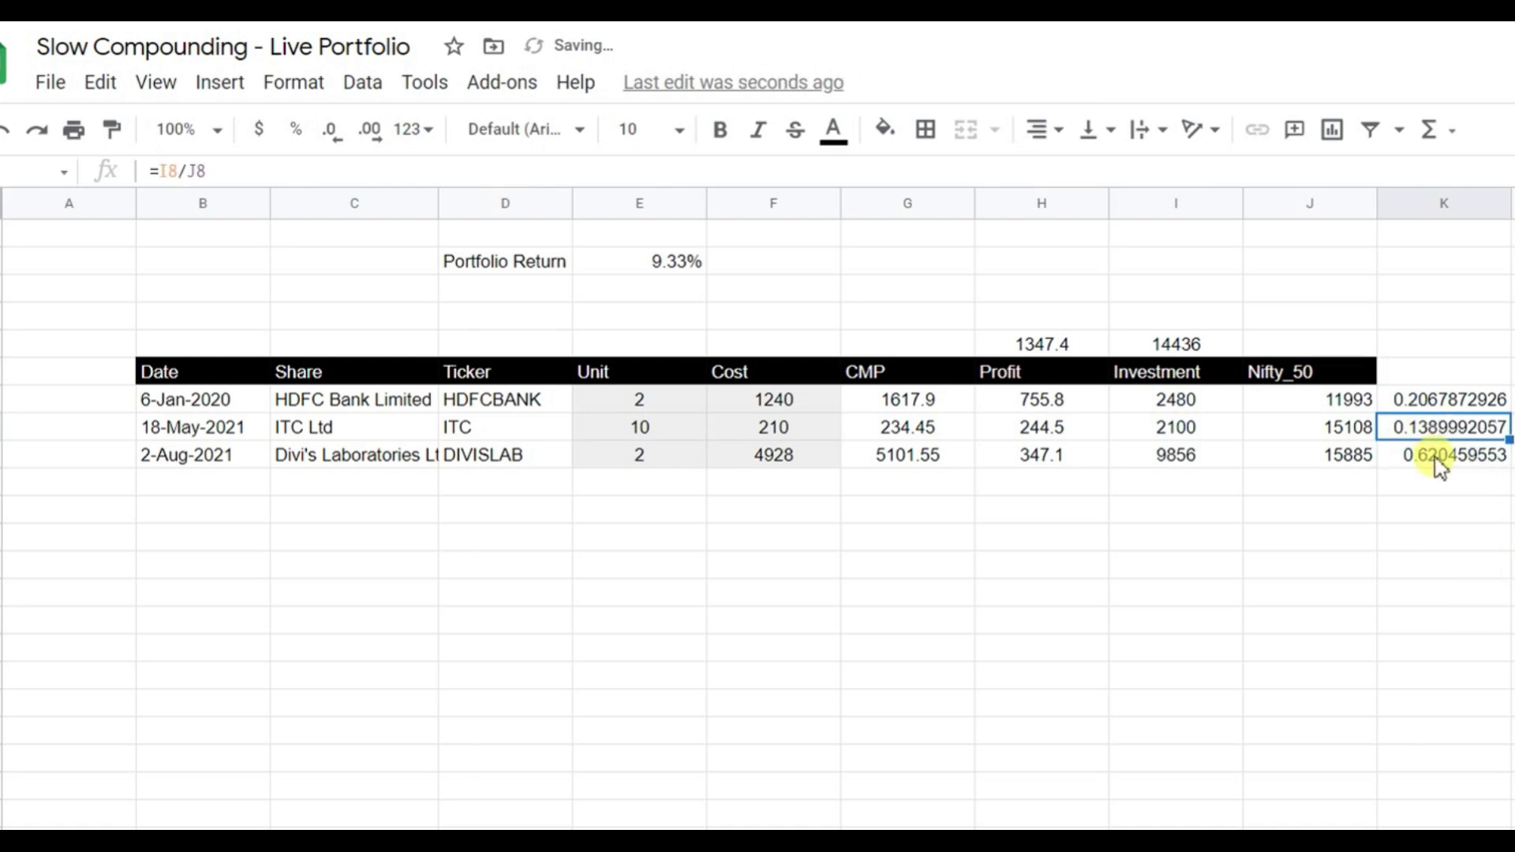
Format the ratios in K7:K9 to three decimal places and centre them horizontally
drag(1447, 401, 1447, 456)
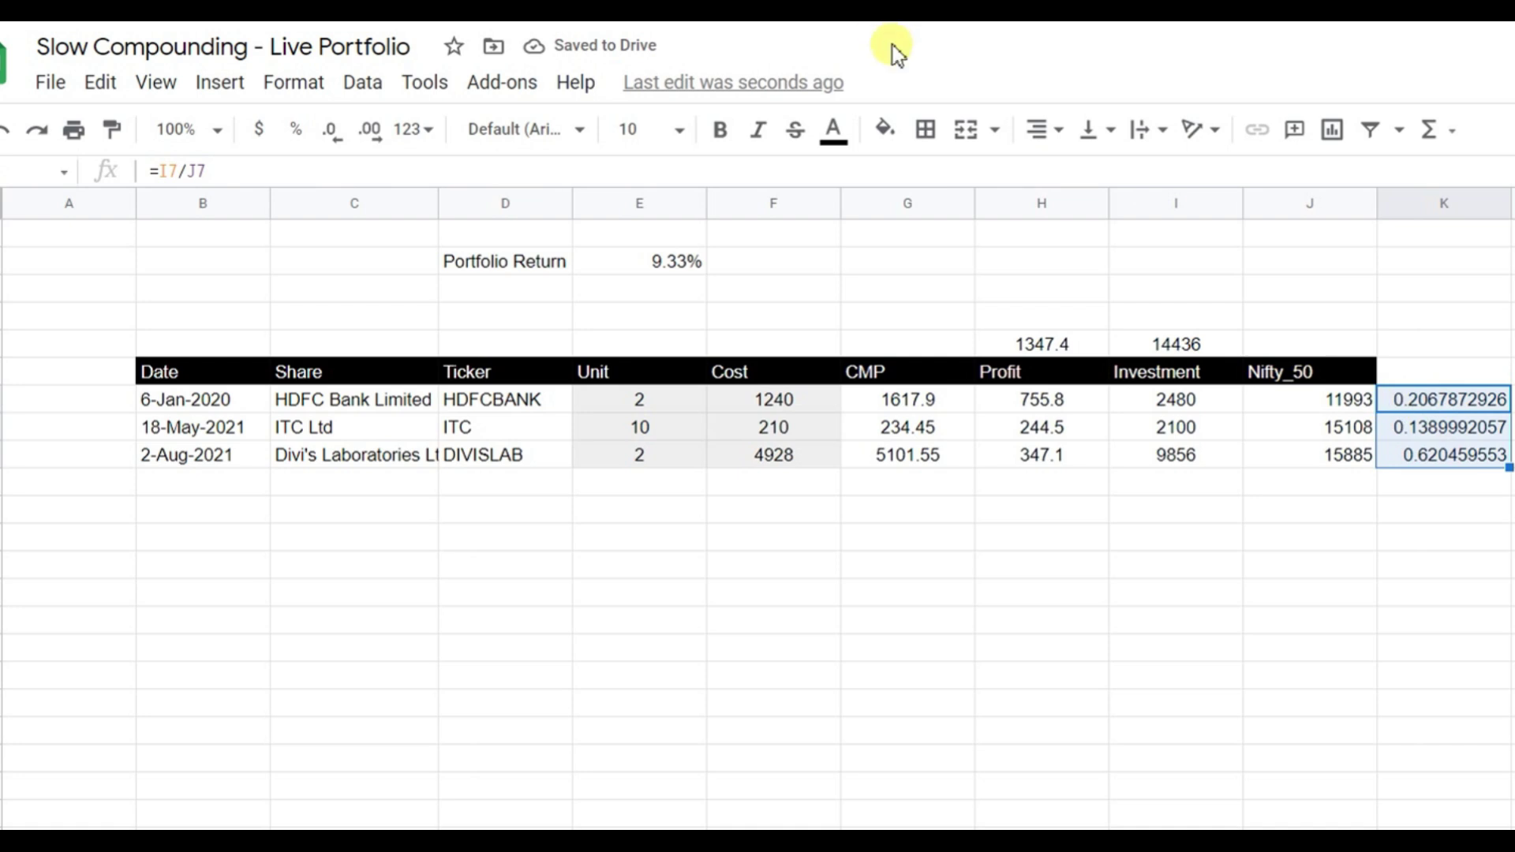
click(340, 137)
click(341, 138)
click(341, 139)
click(342, 140)
click(341, 139)
click(341, 139)
click(341, 139)
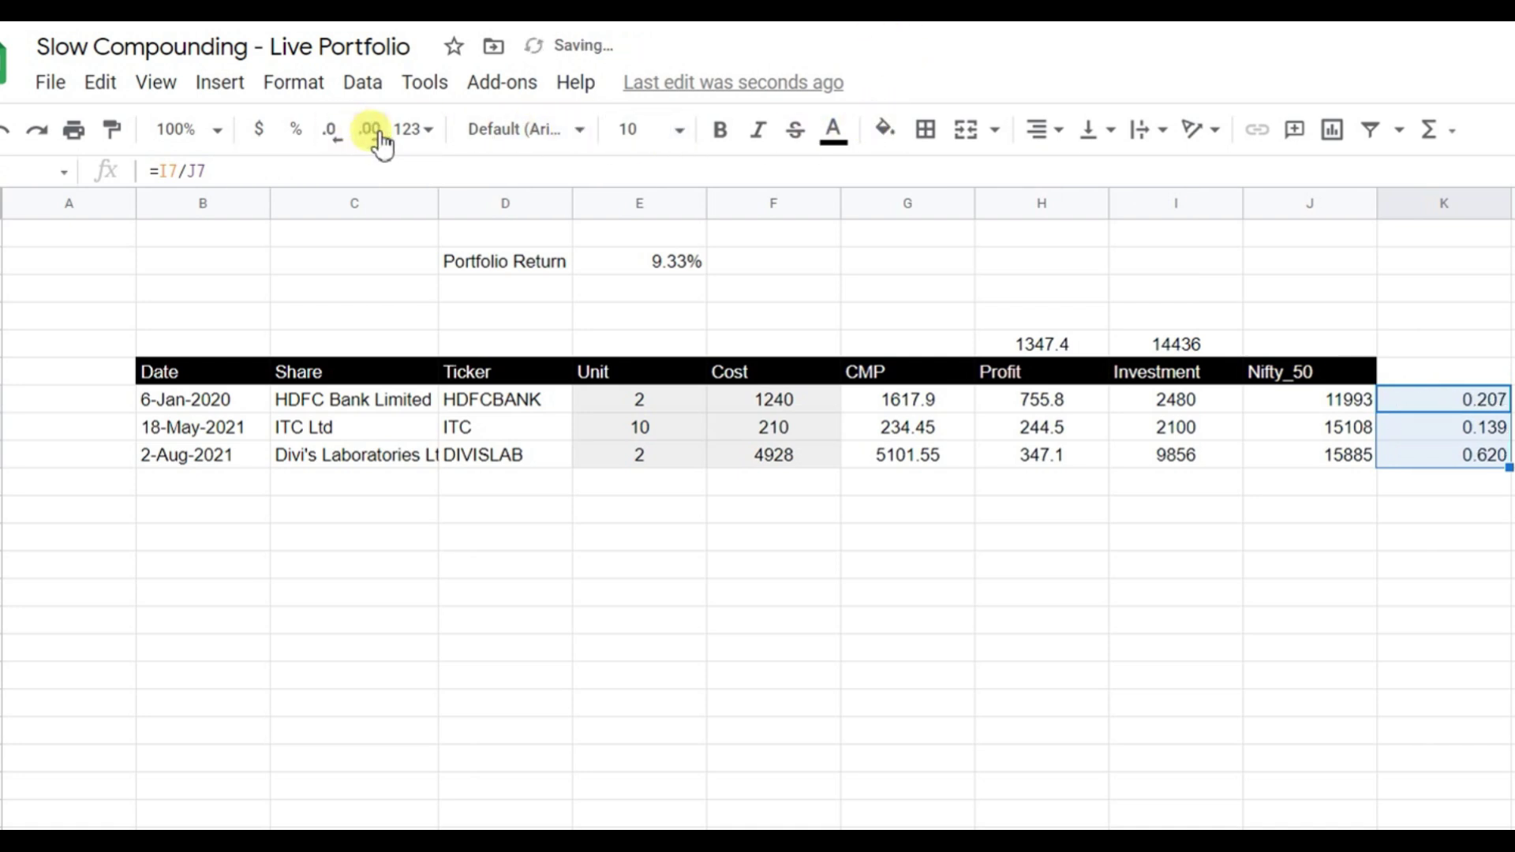
click(1054, 132)
click(1068, 172)
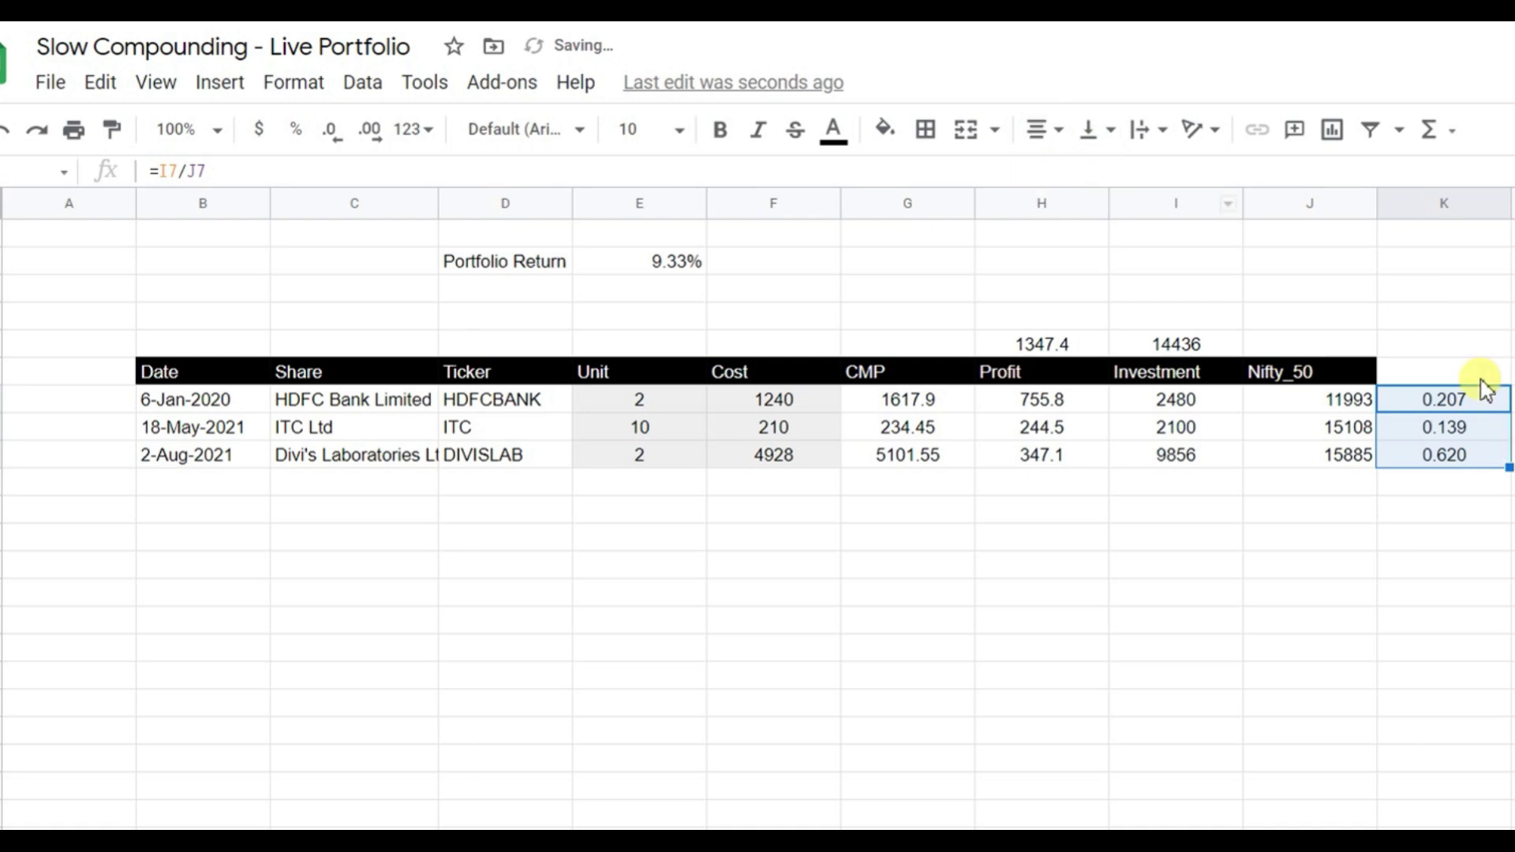
Add the header Nifty Unit in K6 and copy the Nifty_50 header's formatting onto it
click(1452, 377)
text(Nifty)
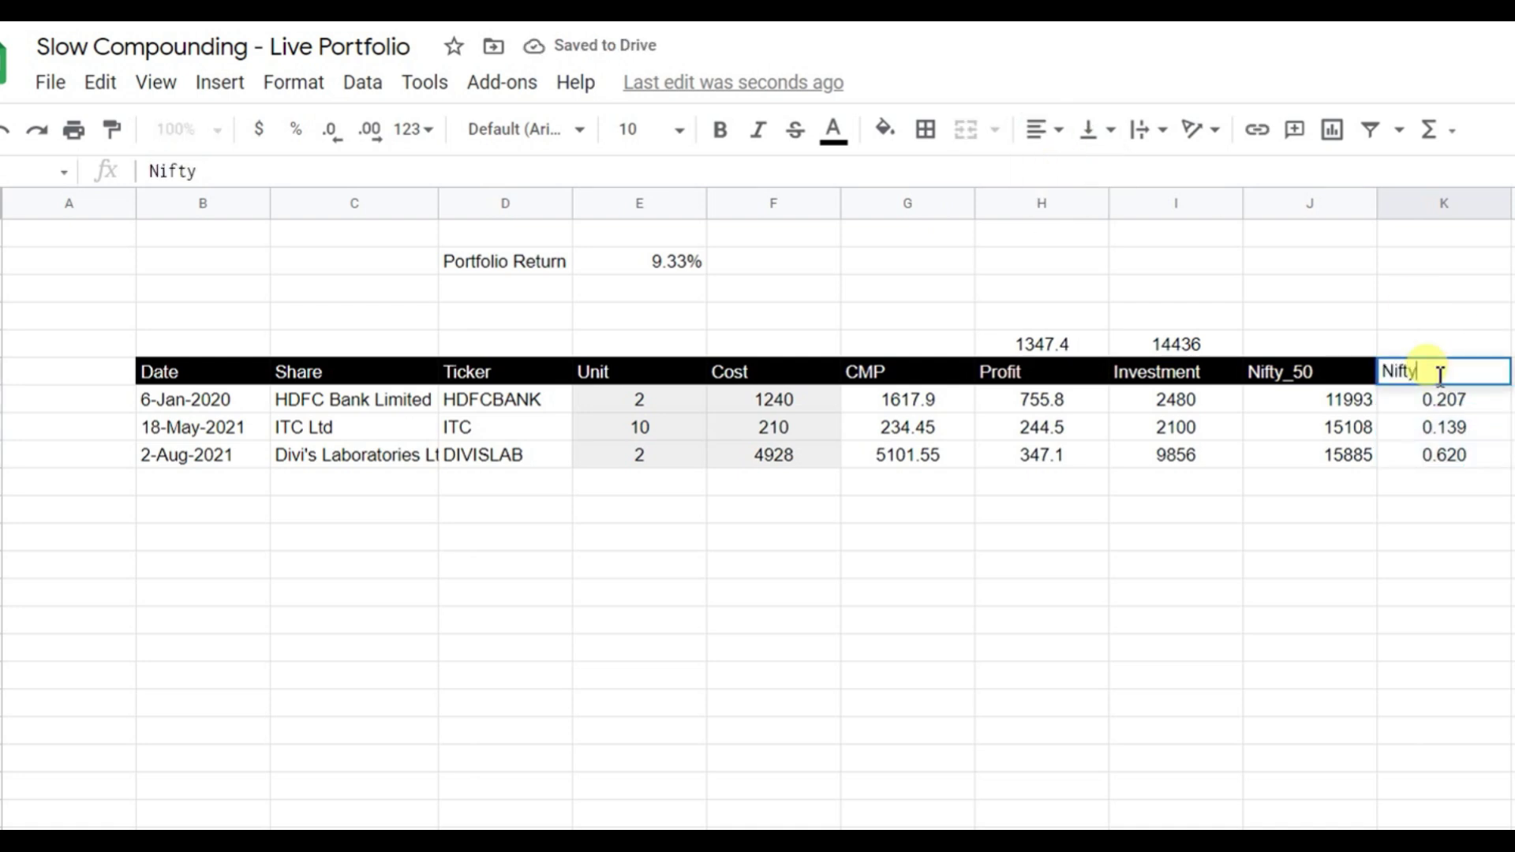
text( Unit)
key(Return)
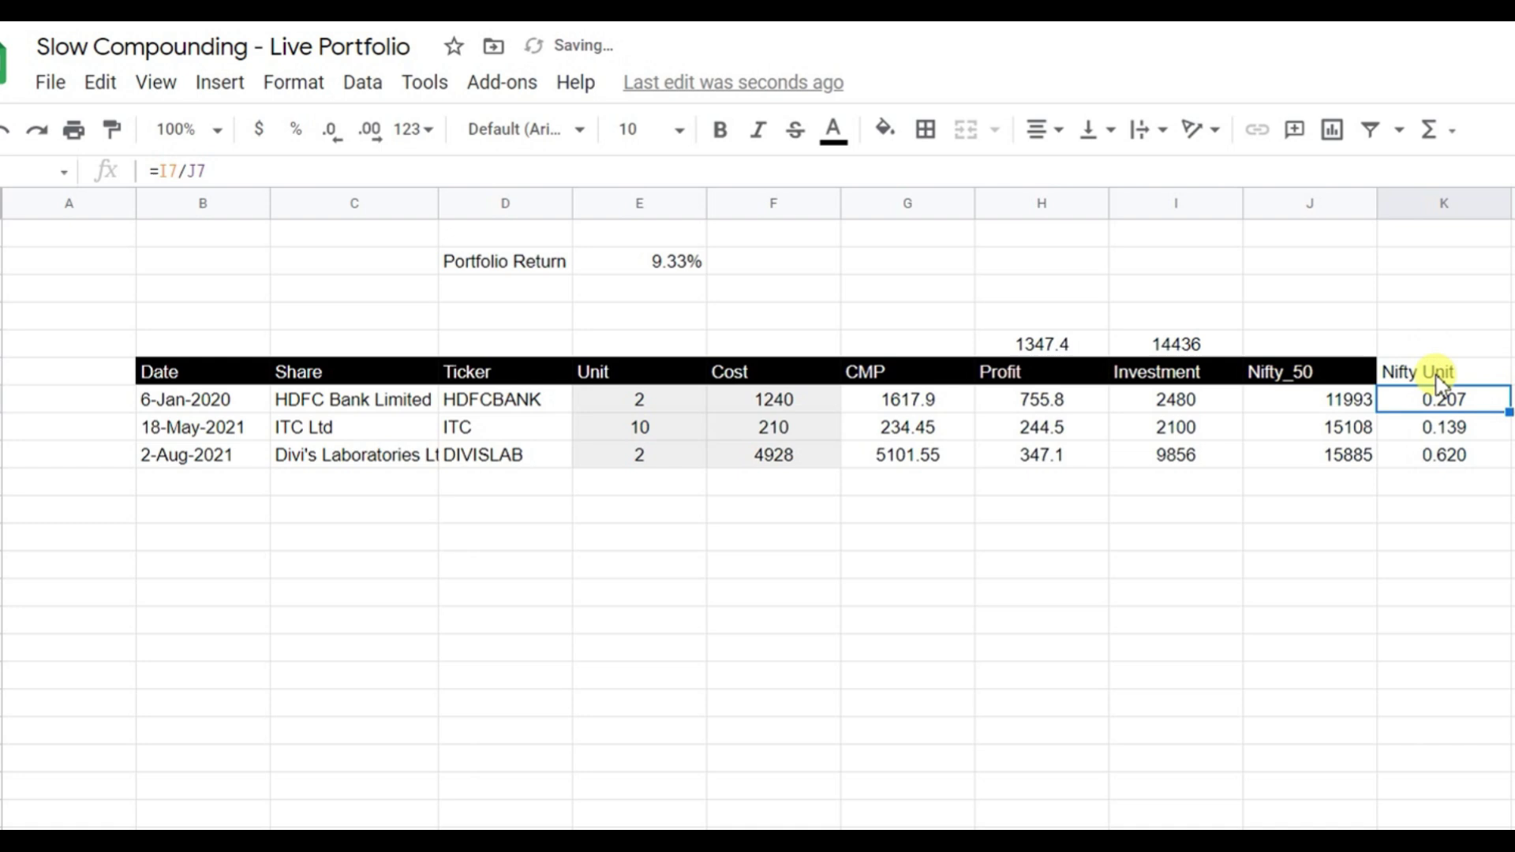
click(1328, 372)
click(111, 128)
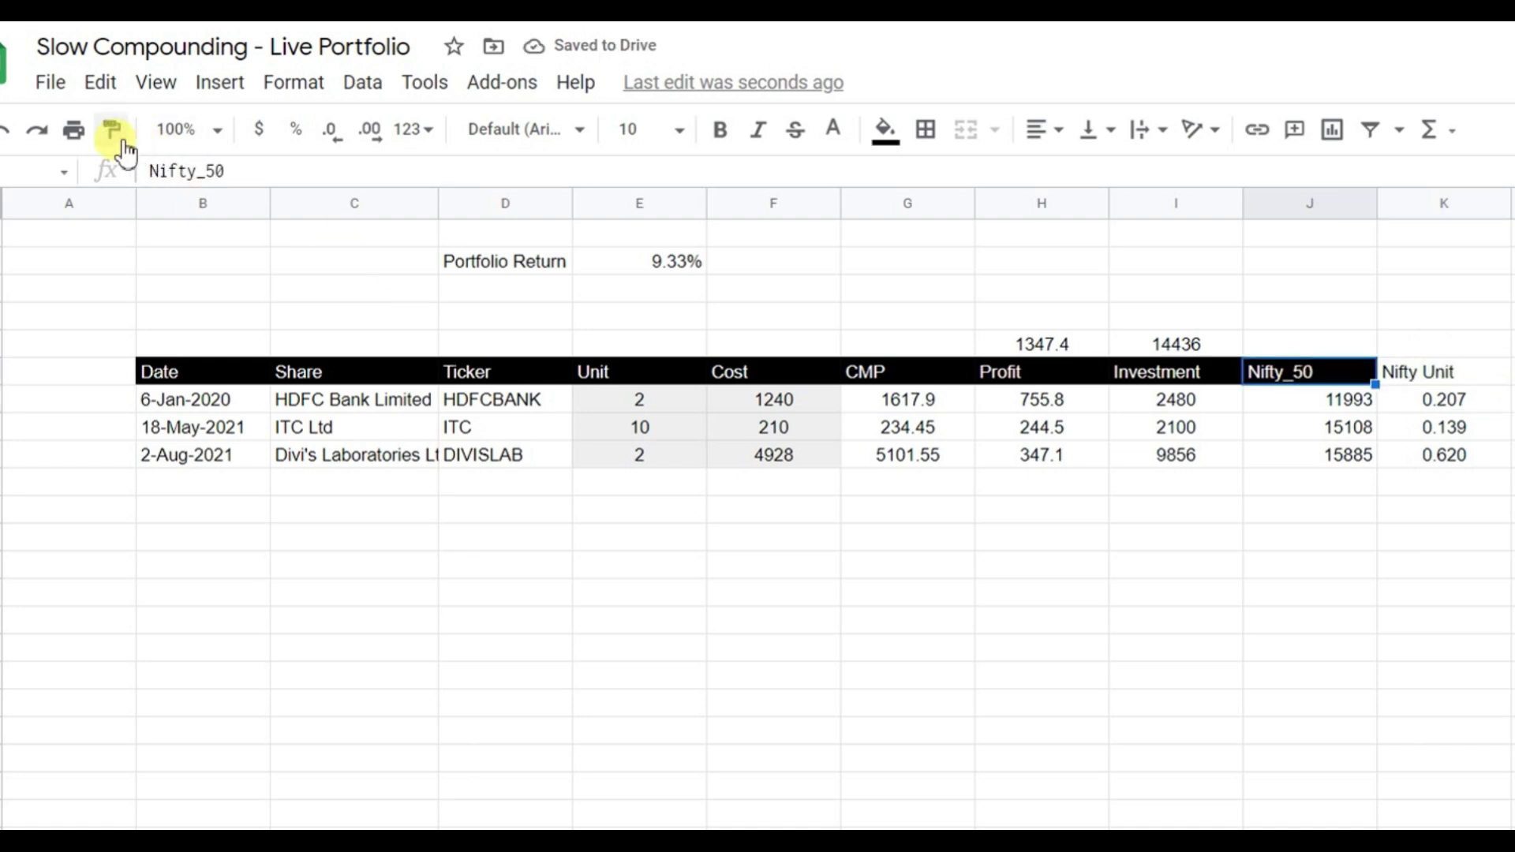
click(1438, 373)
click(1449, 459)
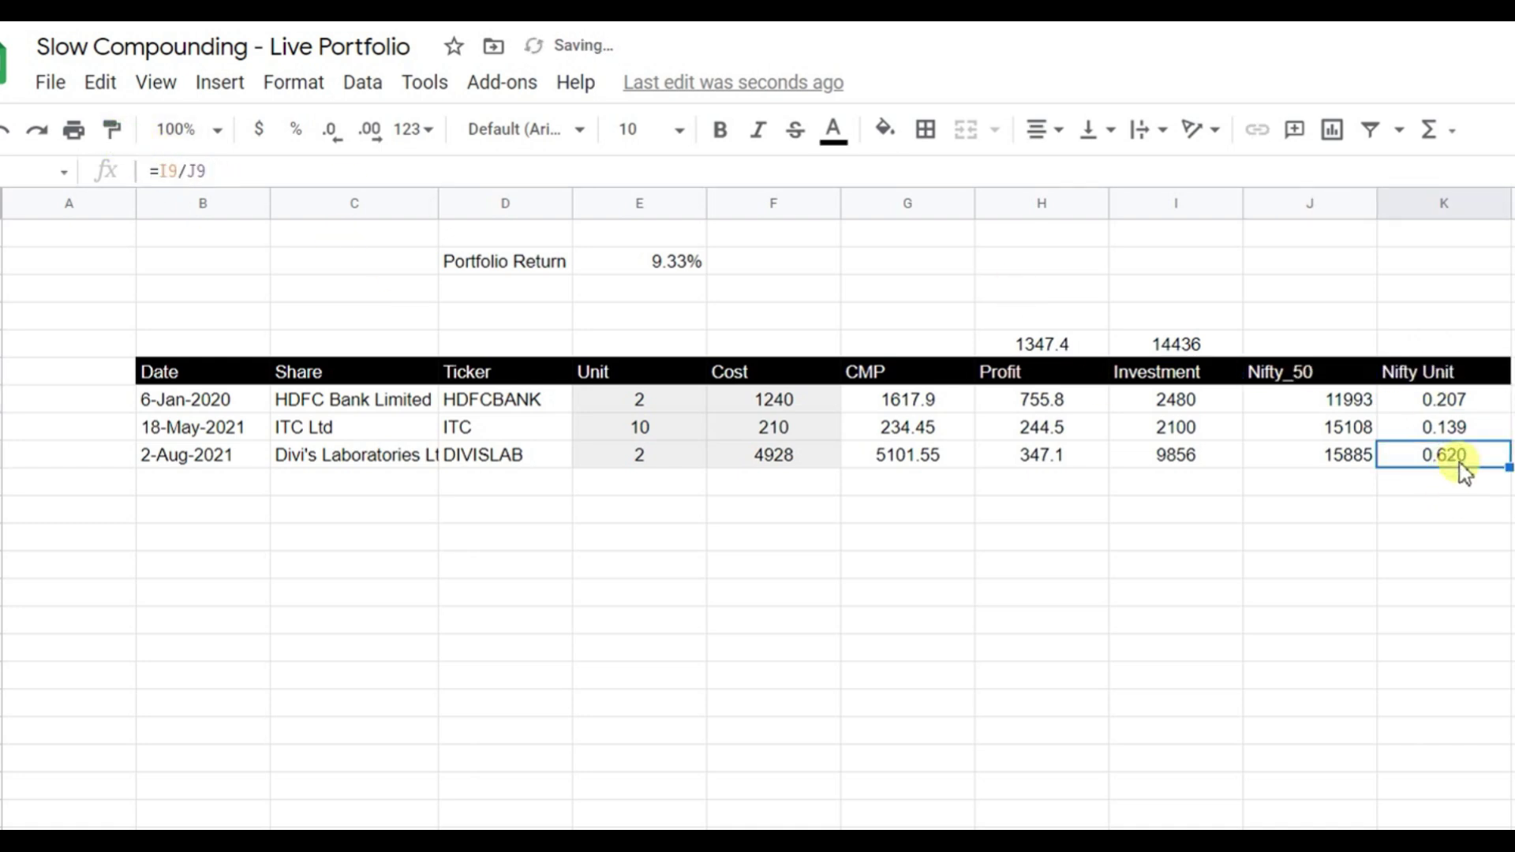
Total the Nifty Unit column in K5 with =sum(K7:K) and centre the cell
click(1449, 347)
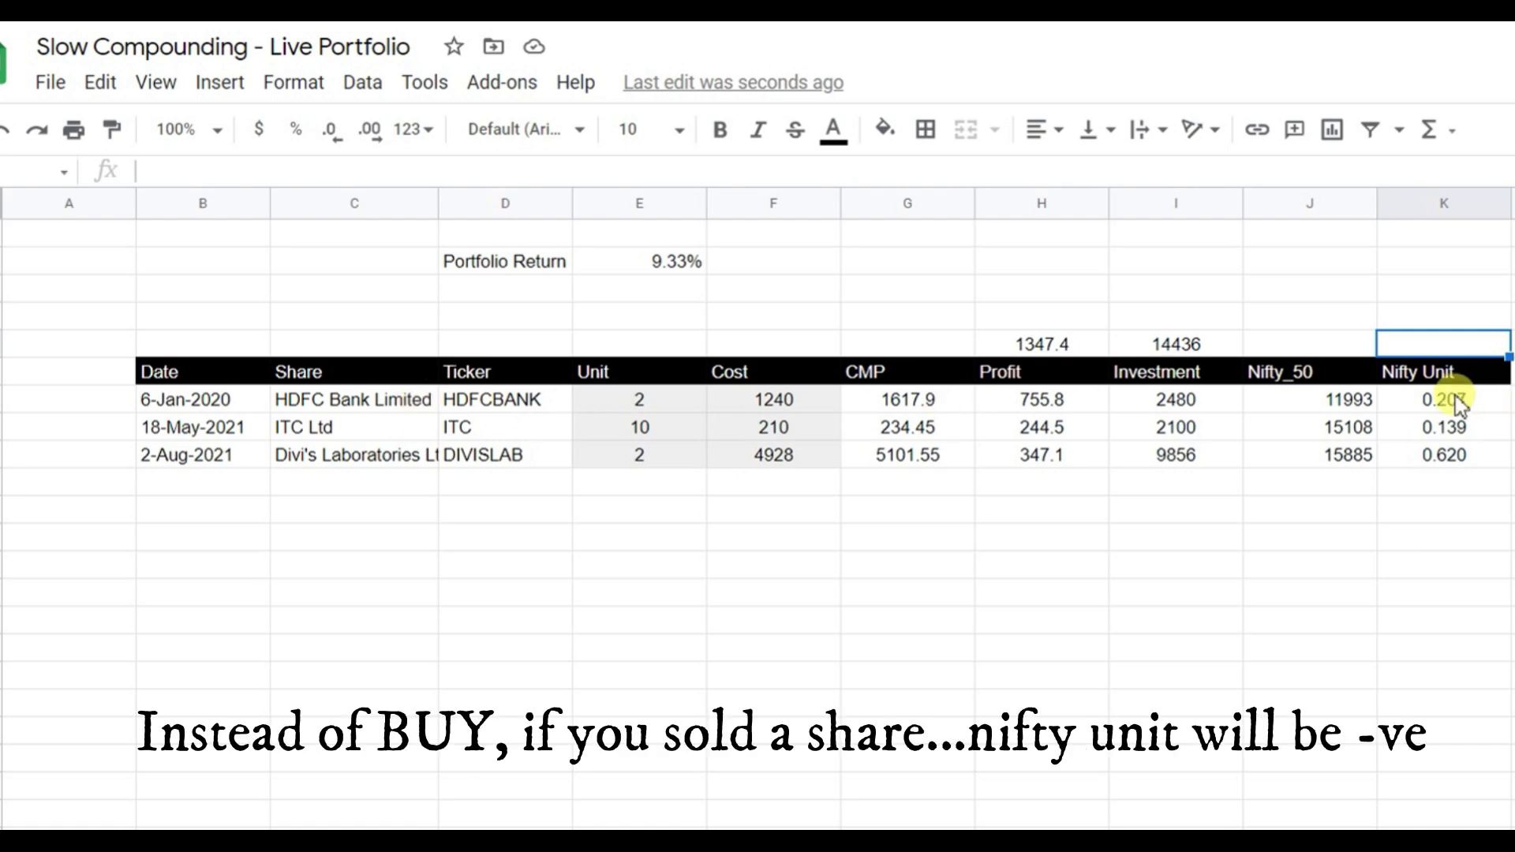
text(=sum()
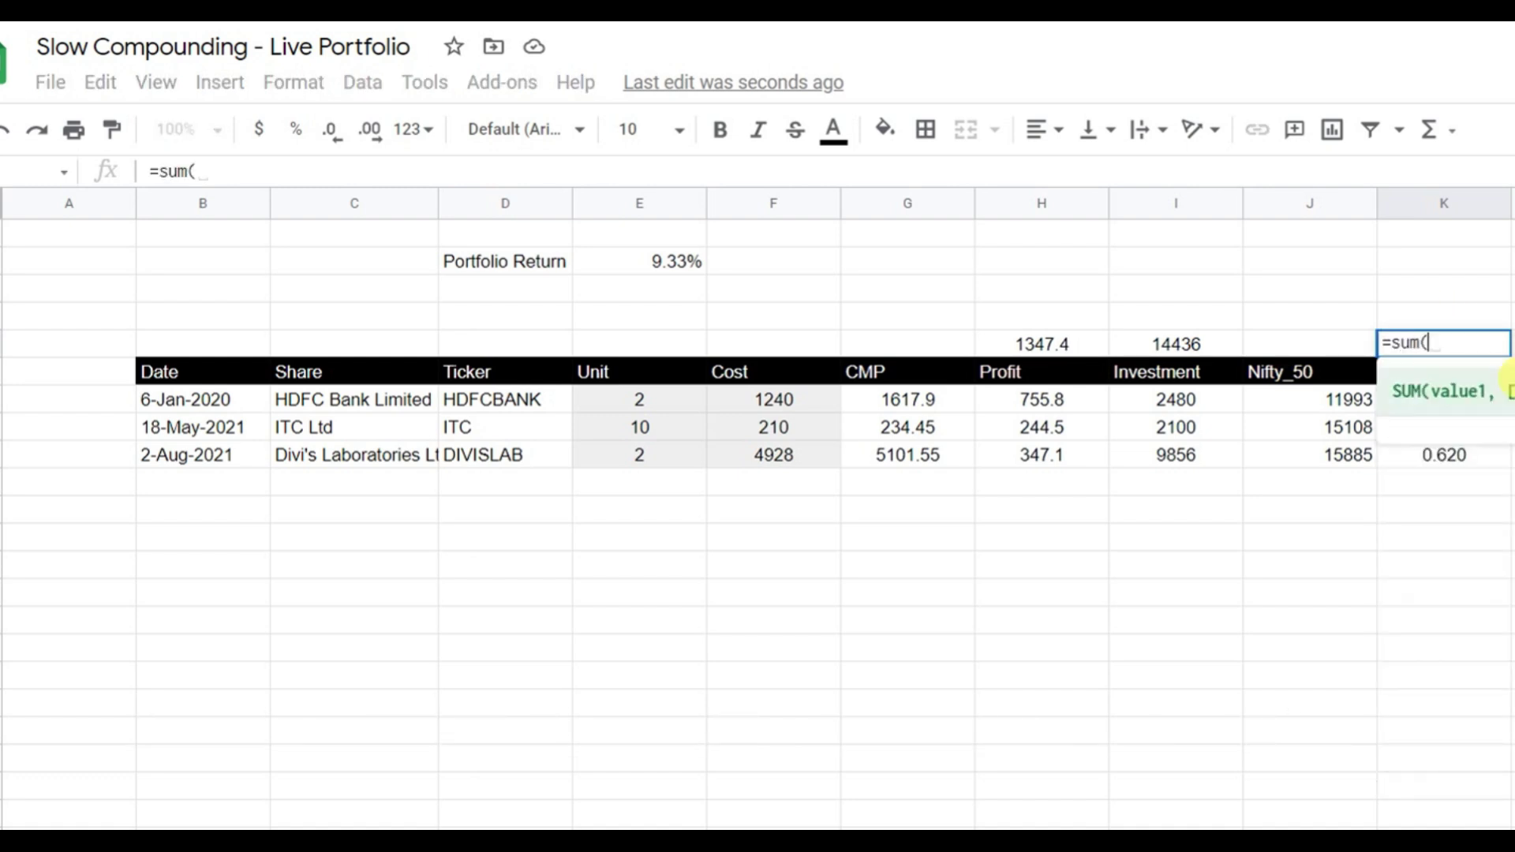
drag(1460, 456, 1444, 405)
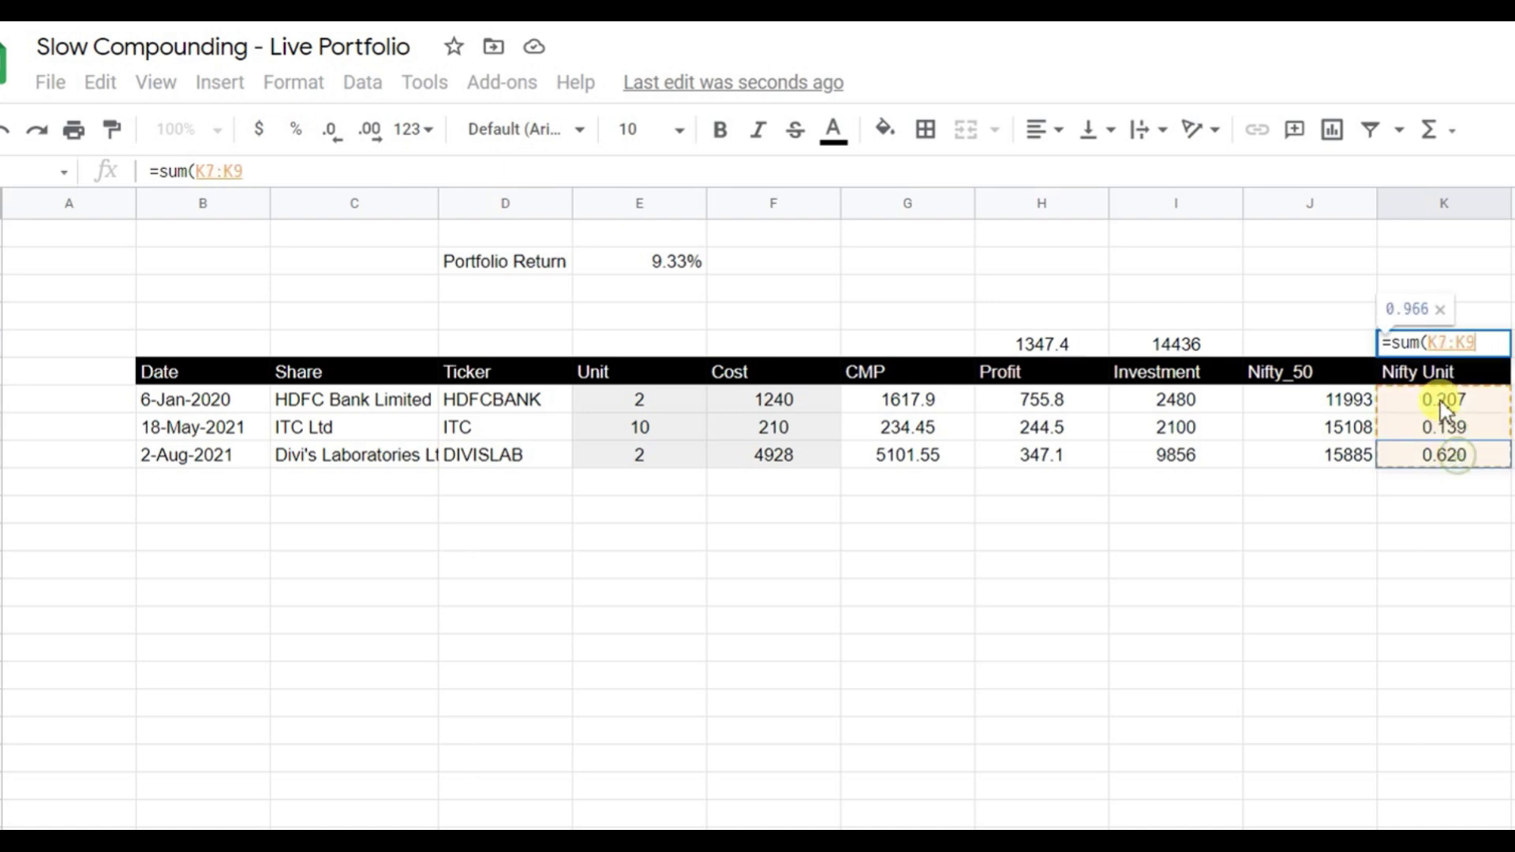
click(264, 162)
key(BackSpace)
text())
key(Return)
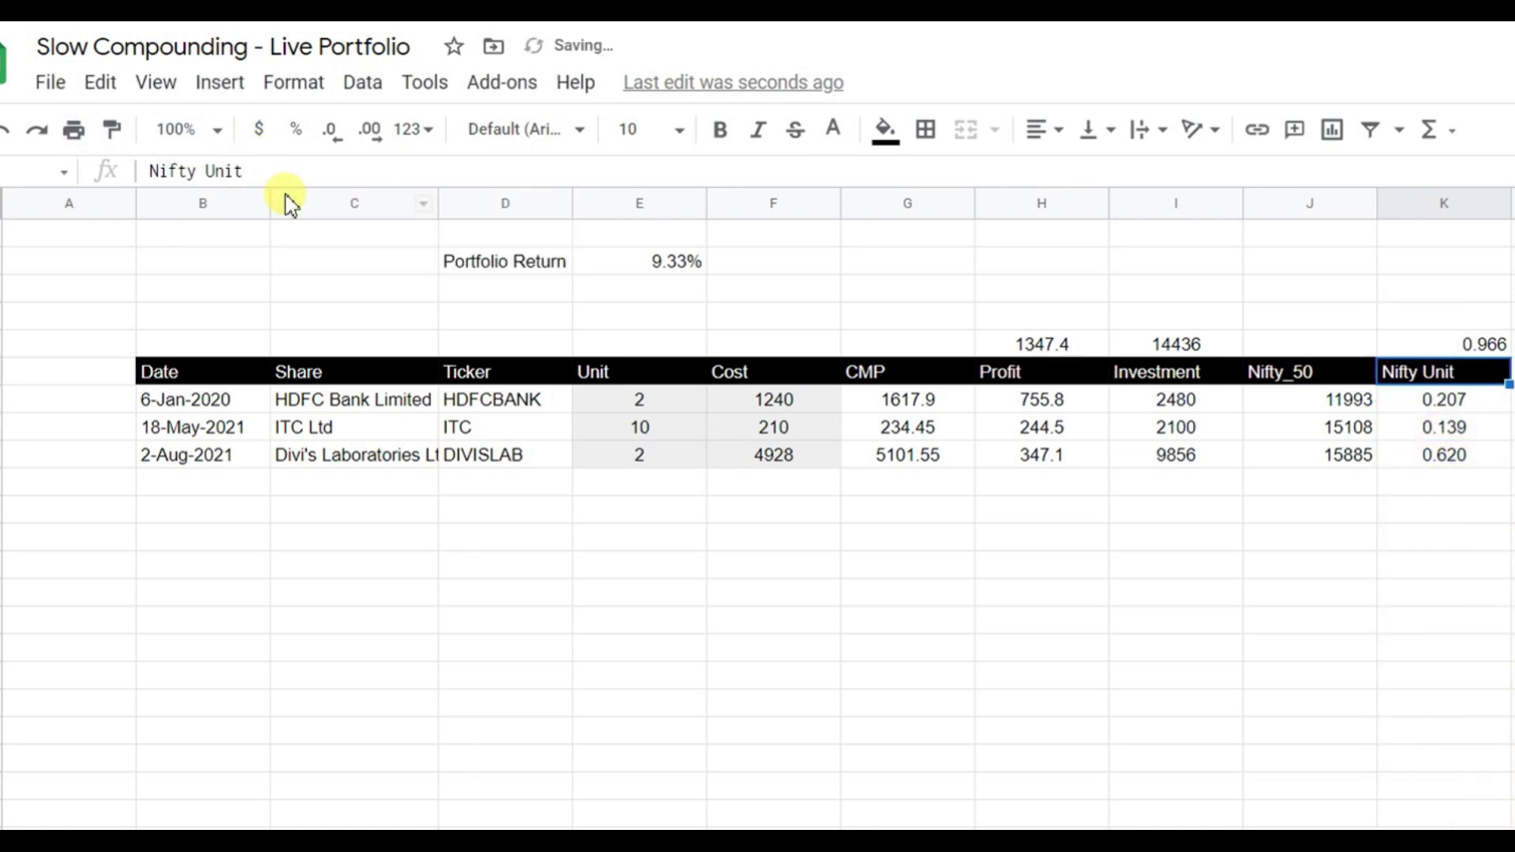
click(1486, 345)
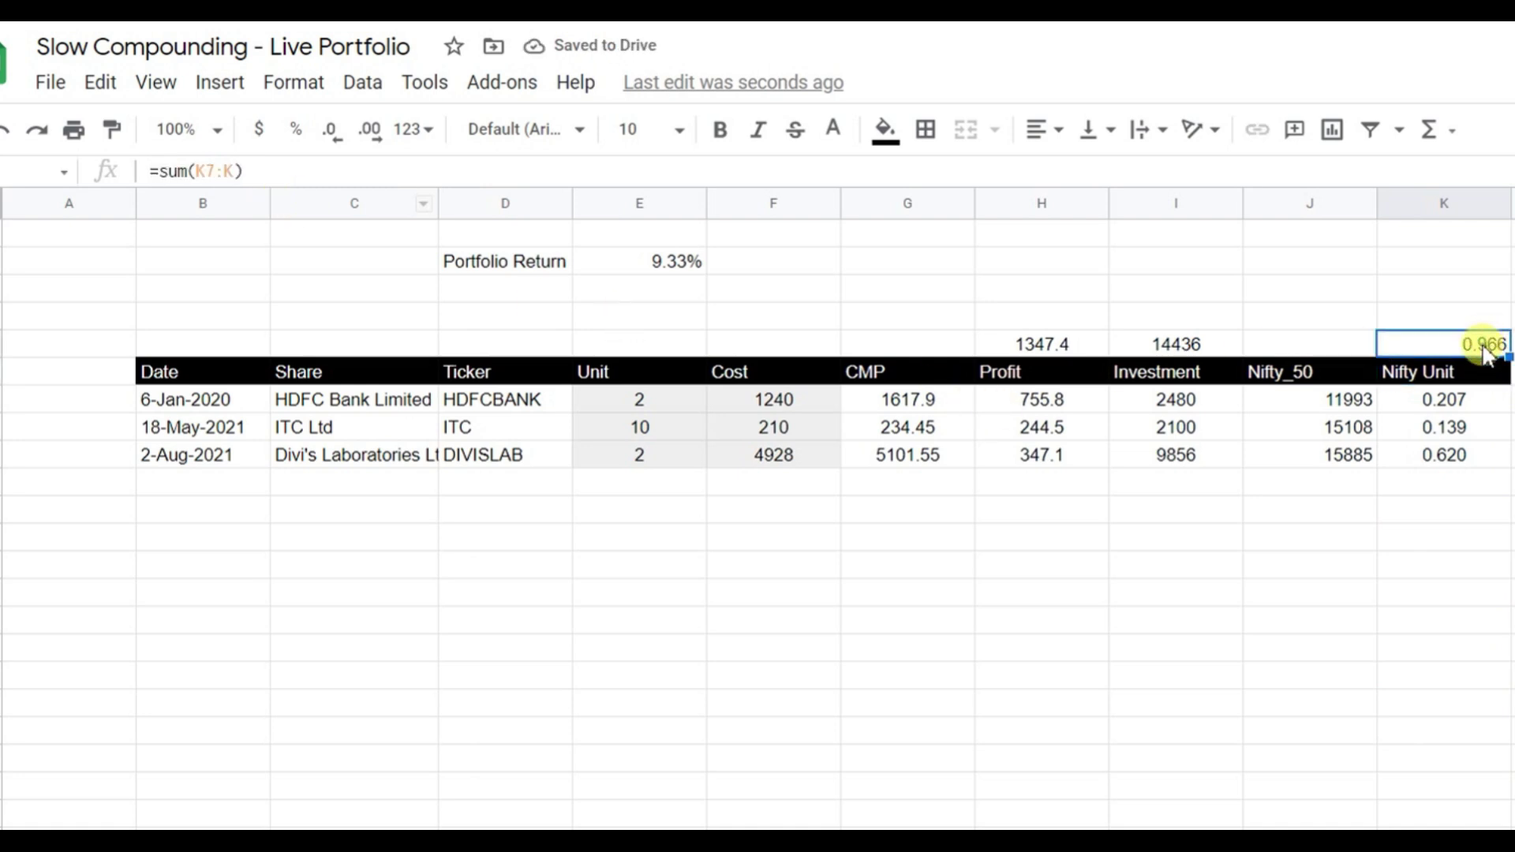
click(1042, 130)
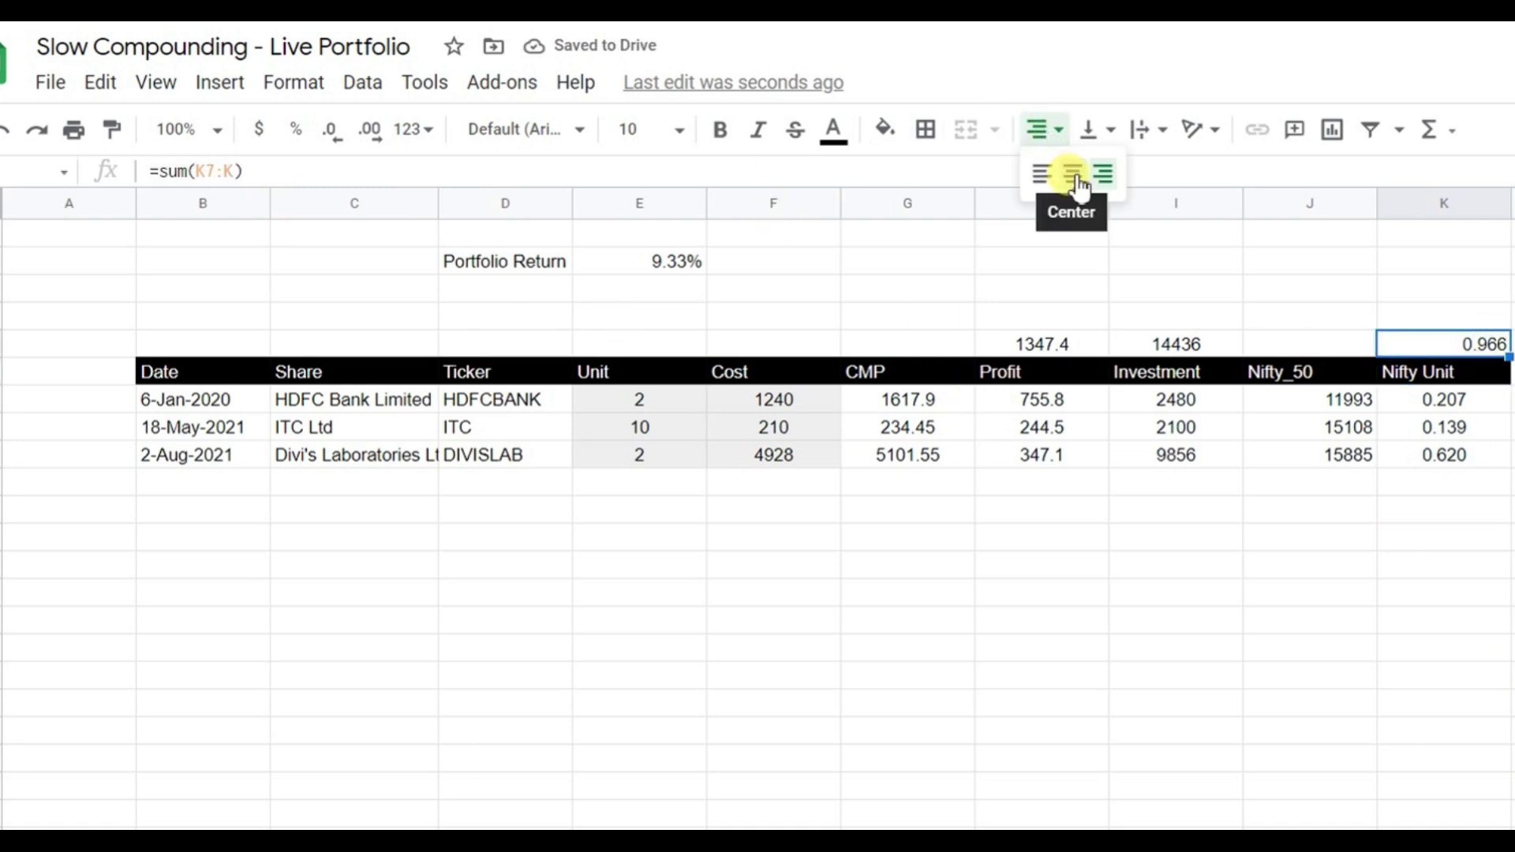
click(1070, 174)
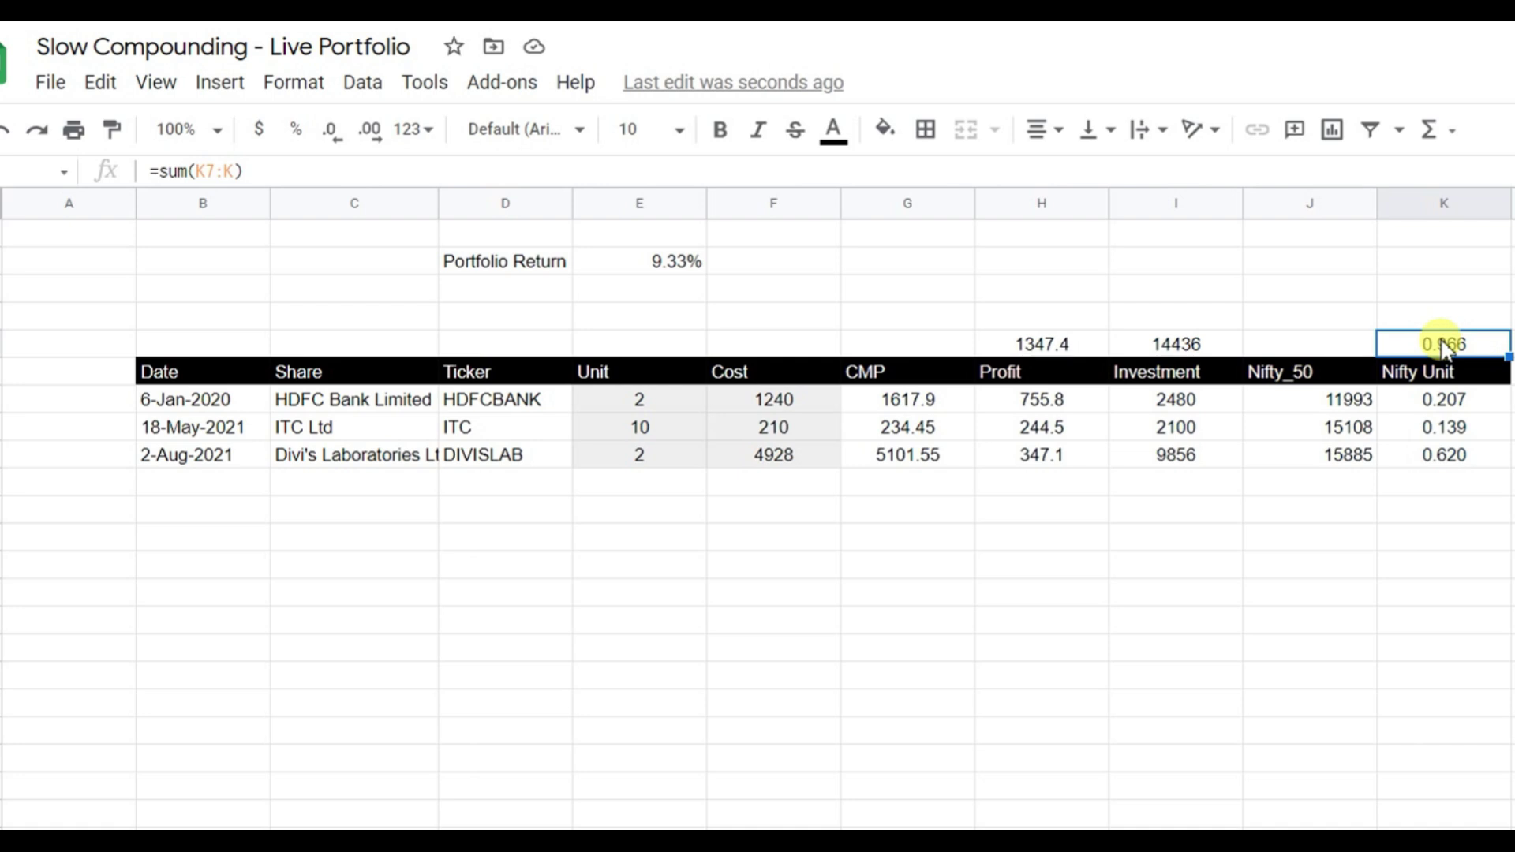
Label a small summary block to the right of the table with Nifty_50 in M2 and Value Now in N1
click(1506, 257)
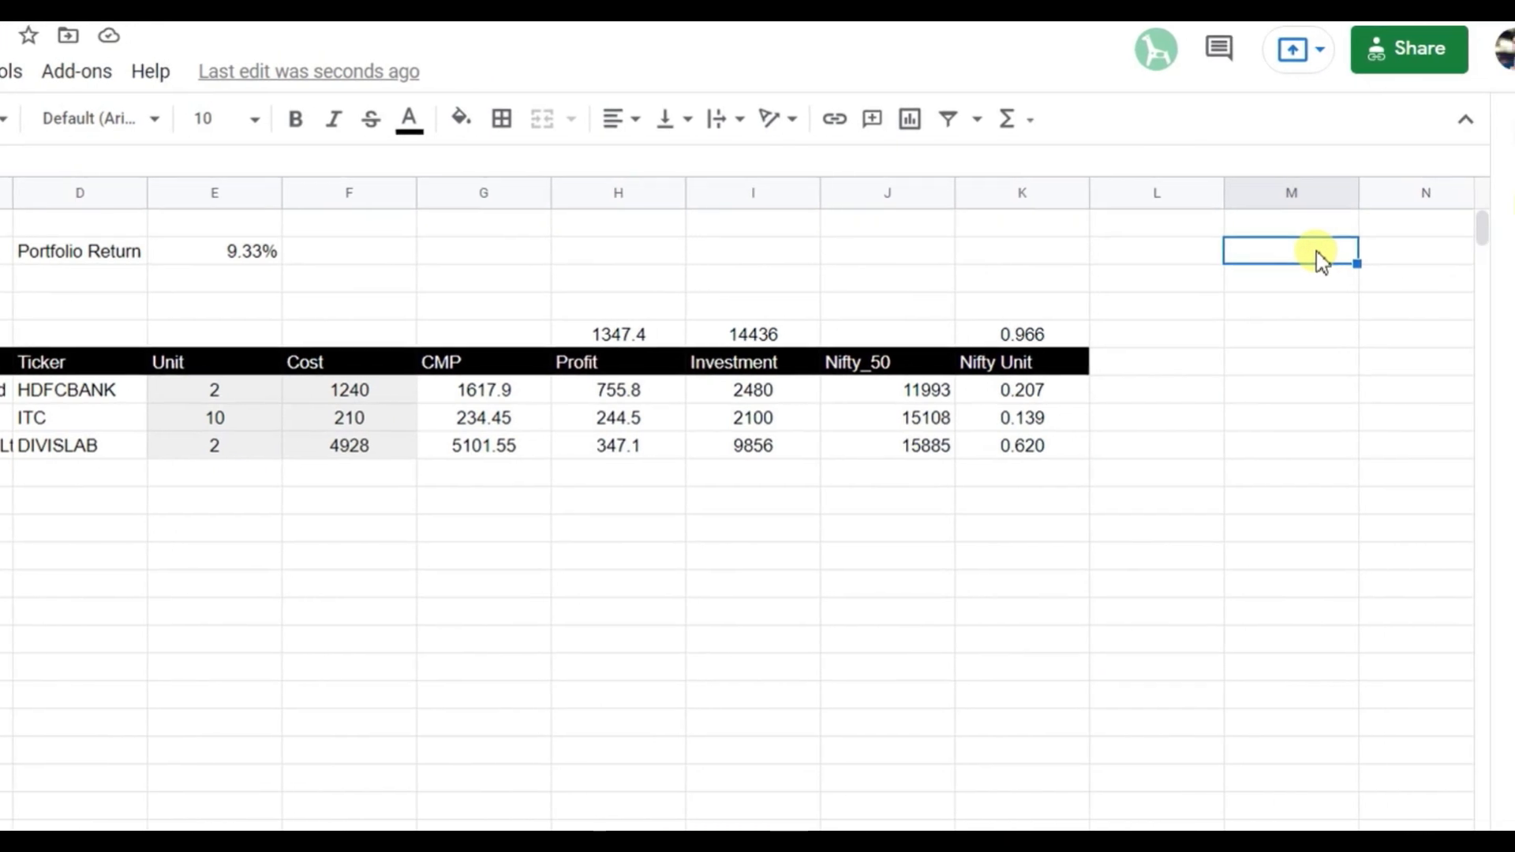
text(Nifty)
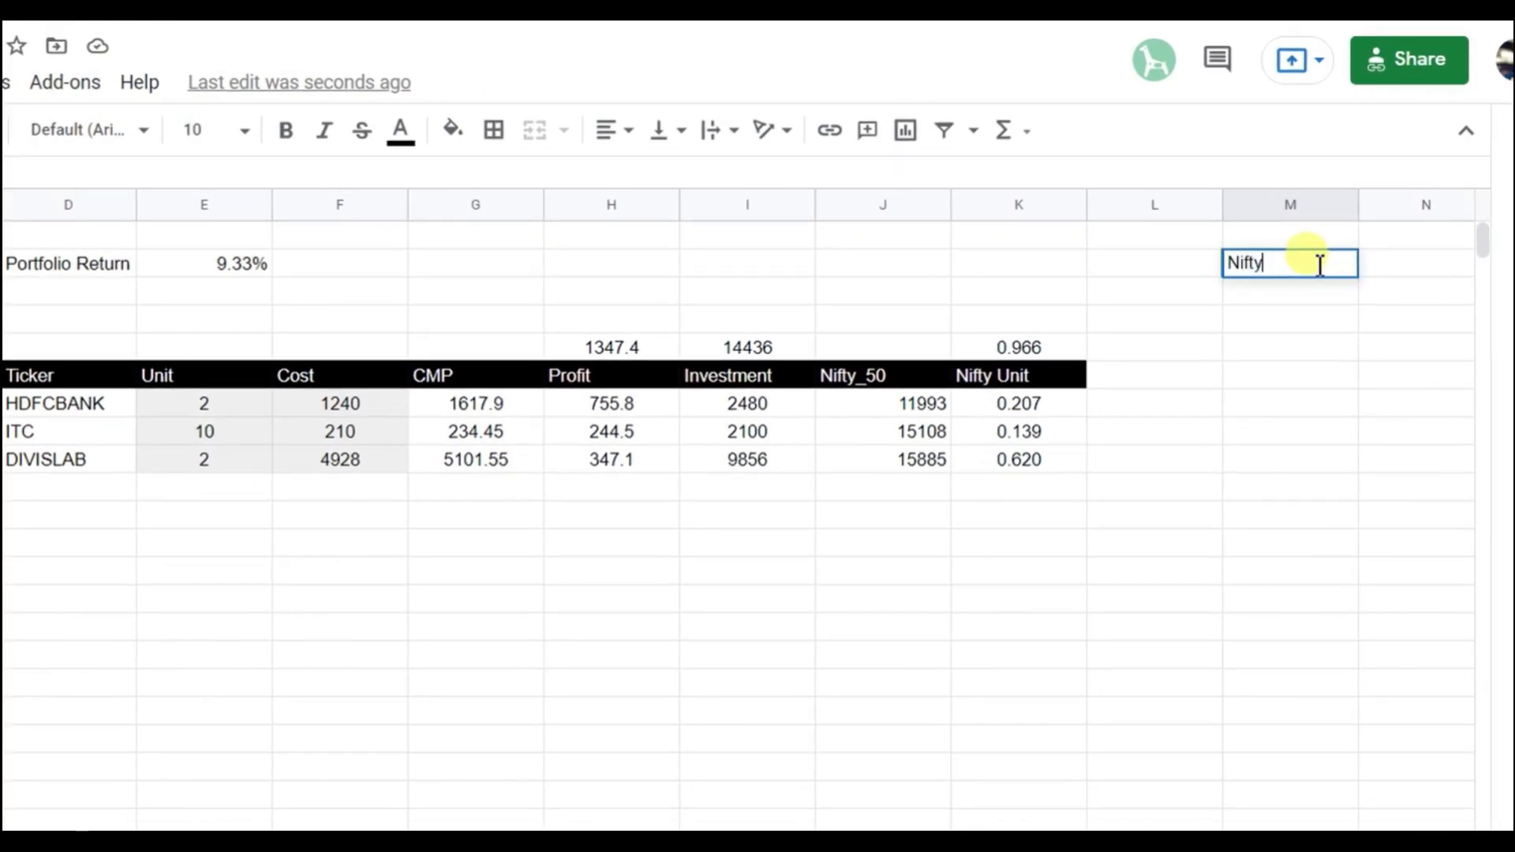
text(_50)
key(Return)
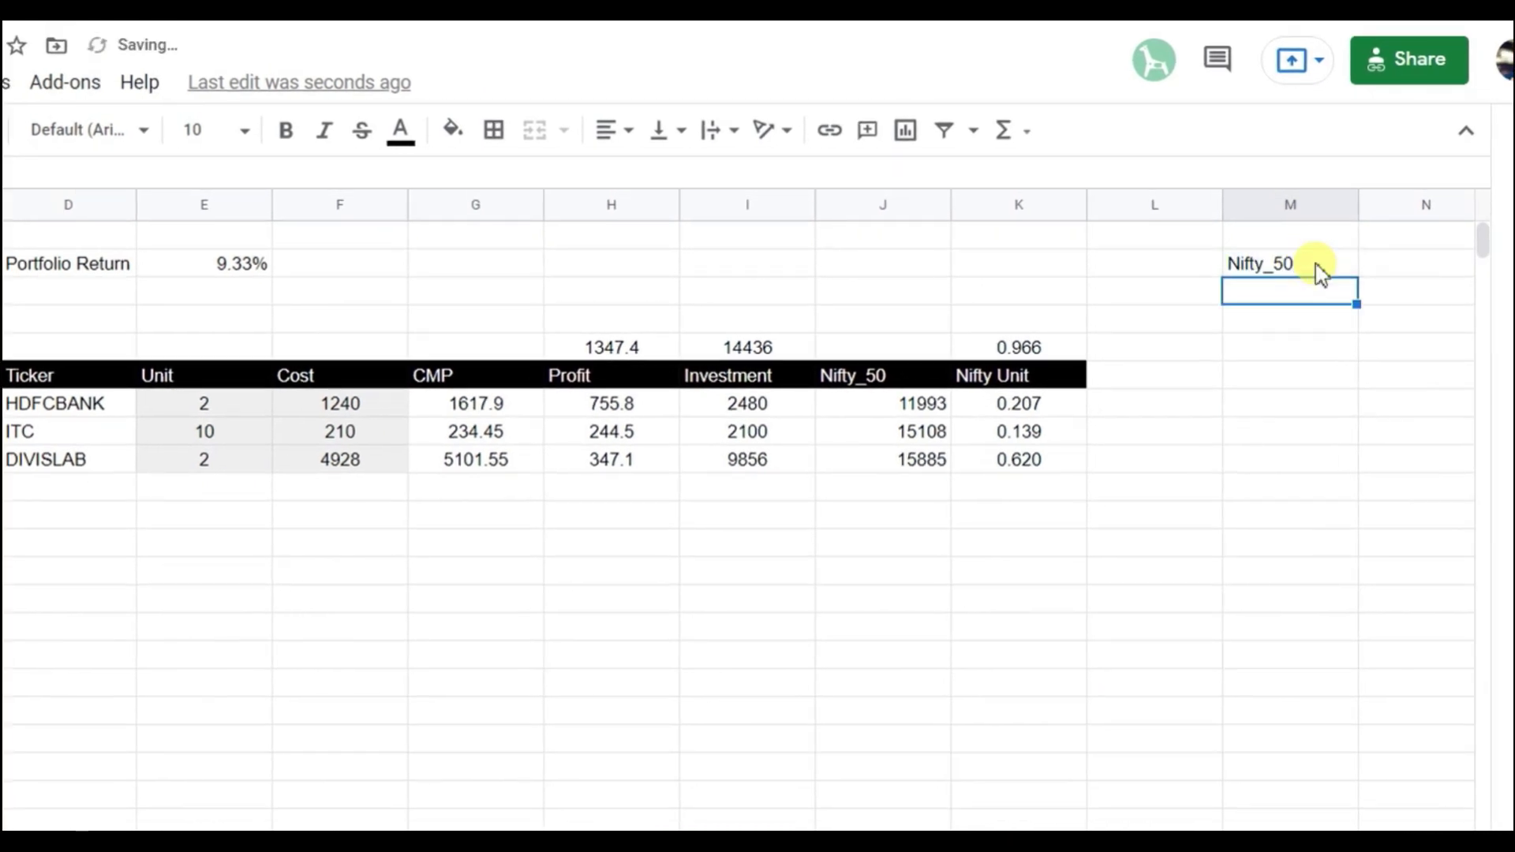
click(1322, 272)
key(Up)
text(Va)
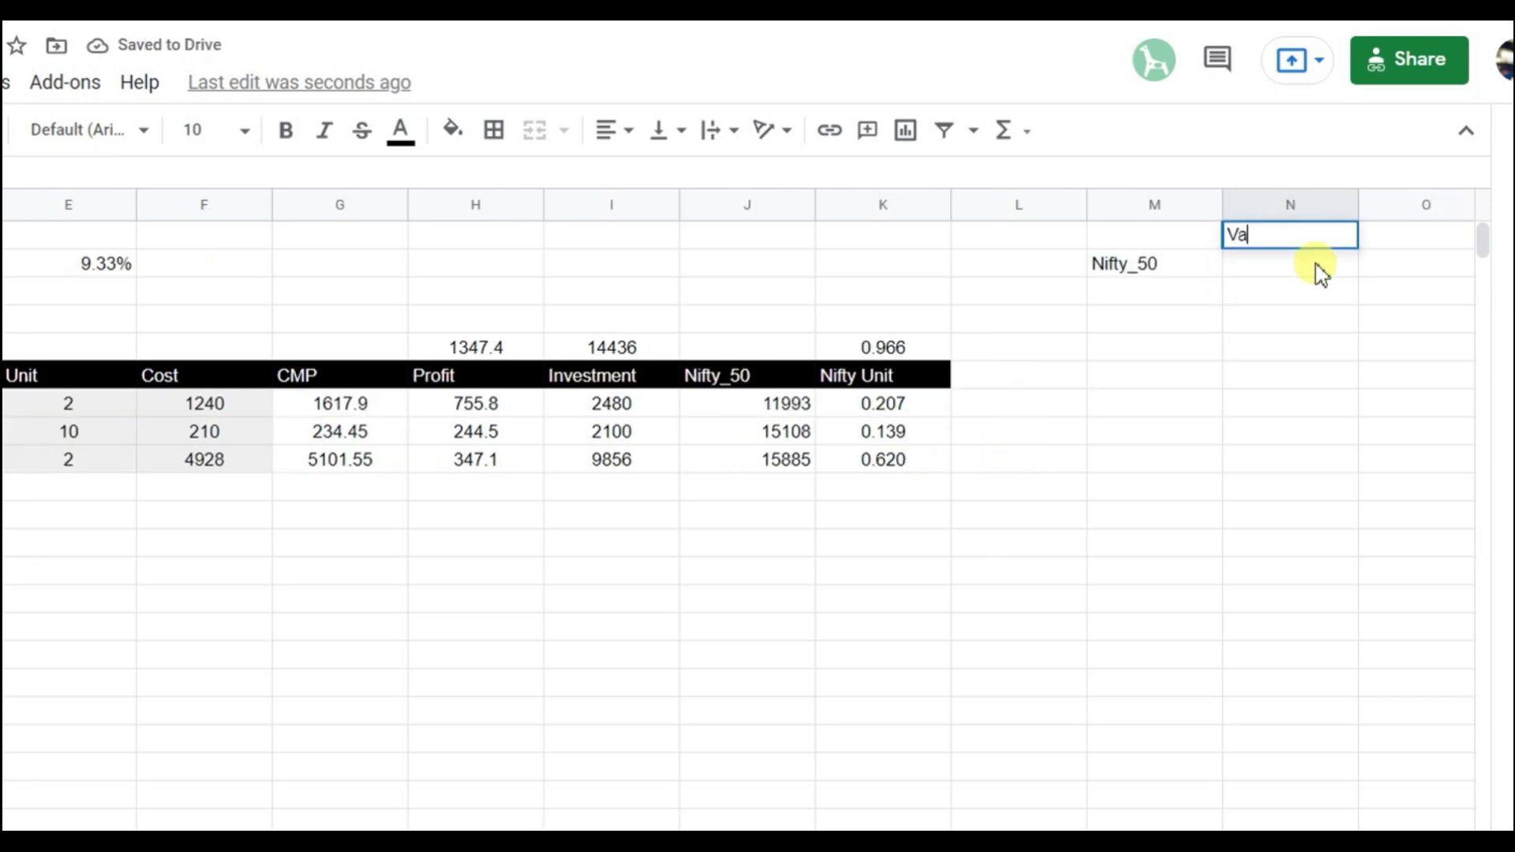
text(lue Now)
key(Return)
Fetch the live Nifty 50 price in N2 with =GOOGLEFINANCE(M2,"Price")
text(=goo)
click(1135, 319)
click(1136, 269)
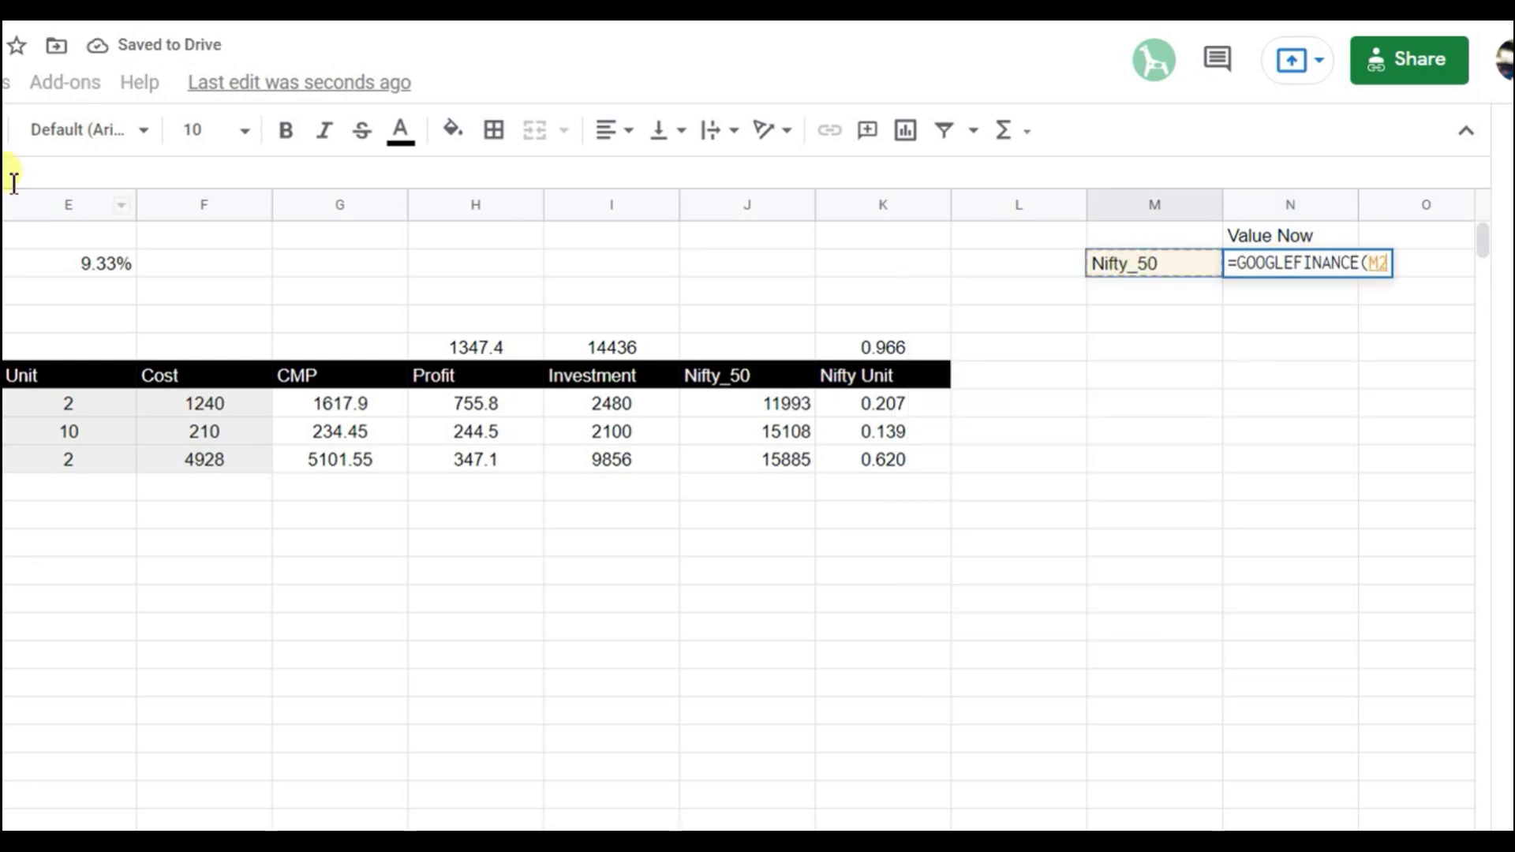
text(,"Price)
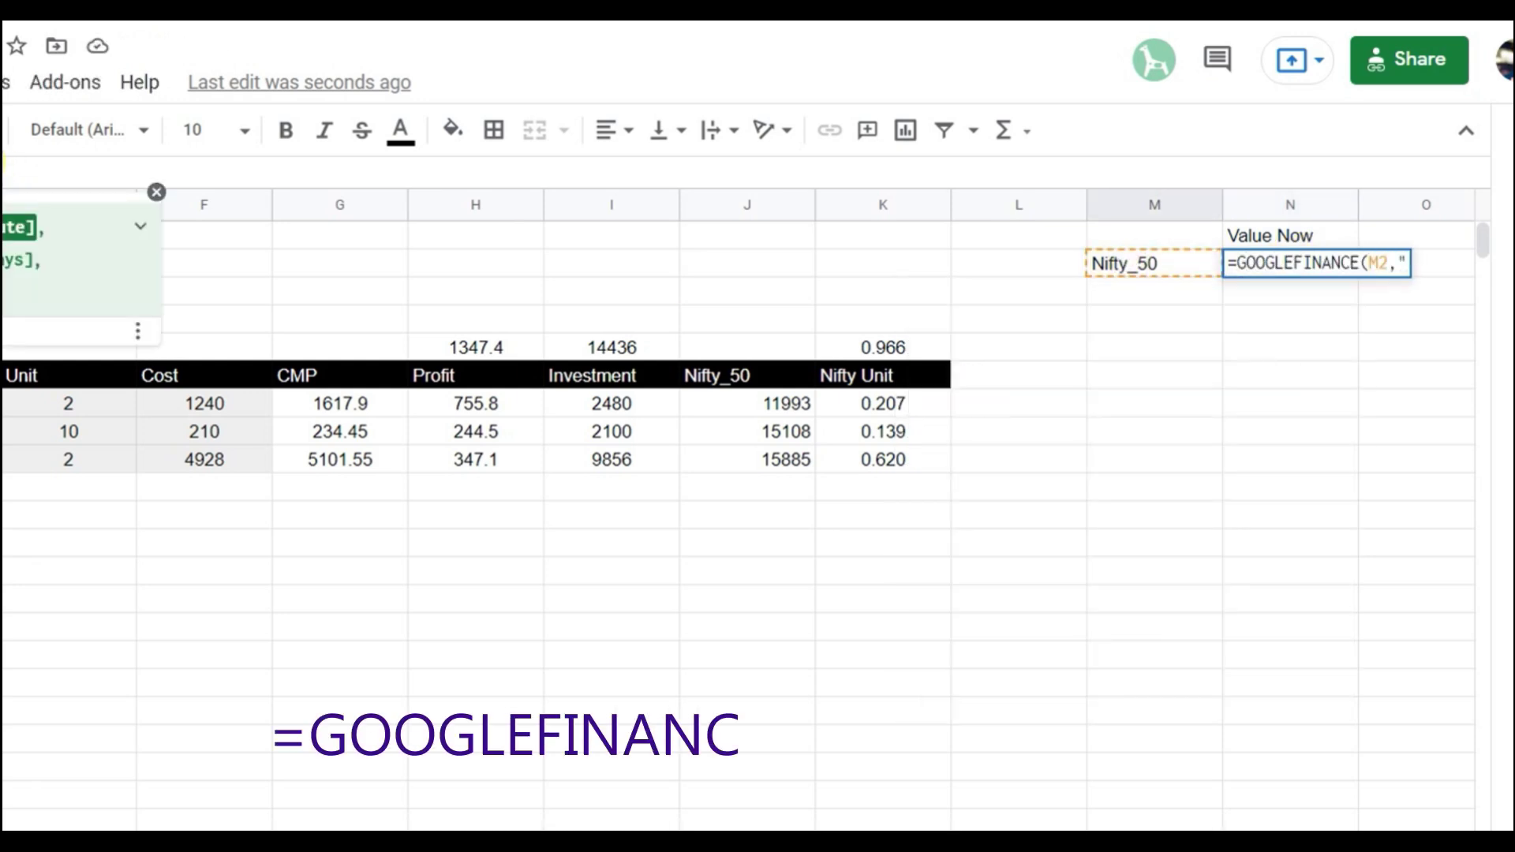
text(")
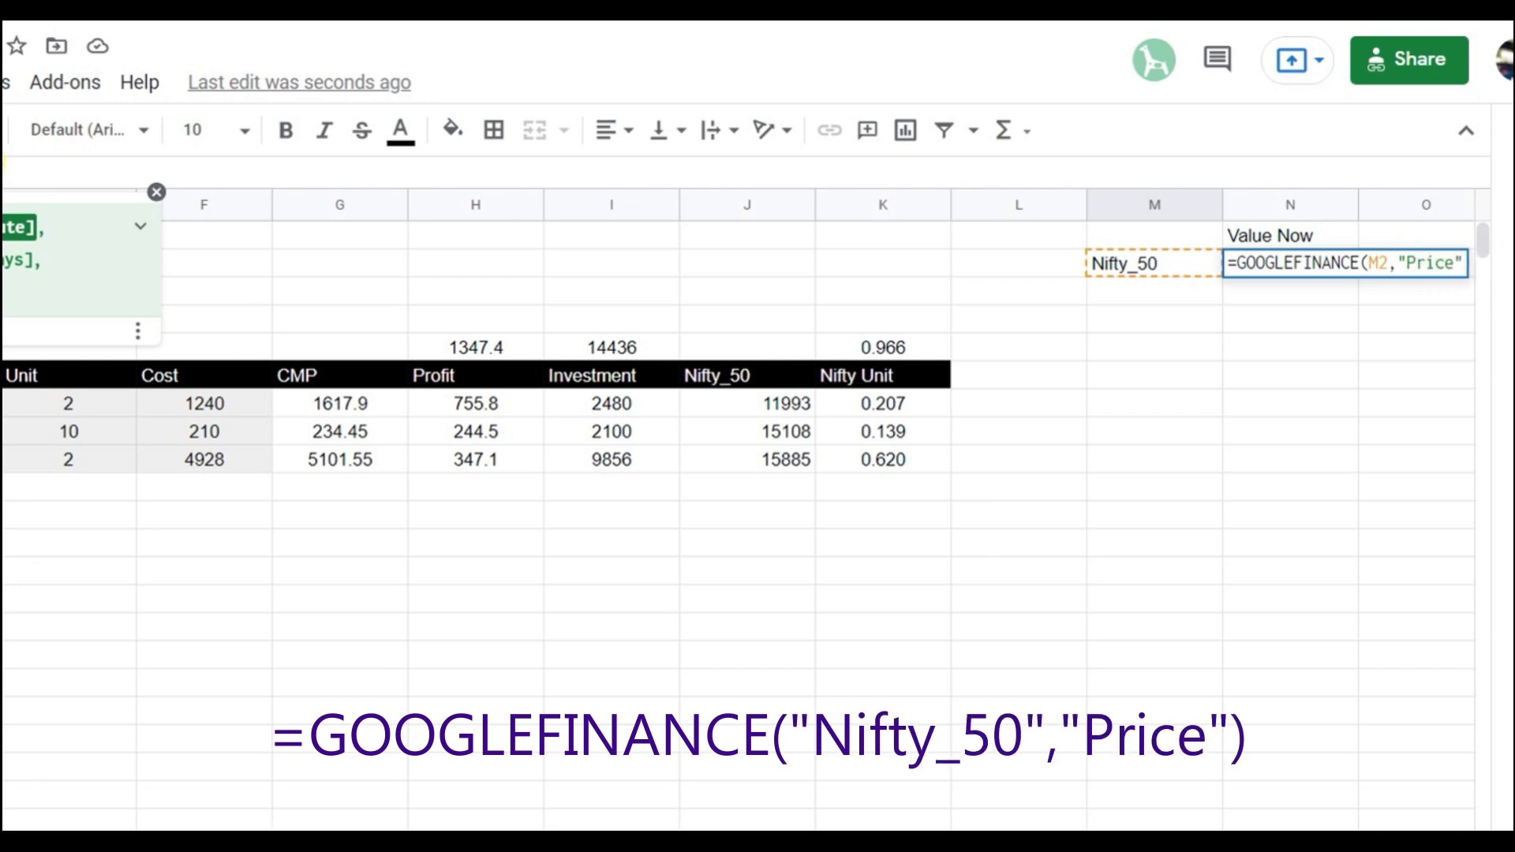
text())
key(Return)
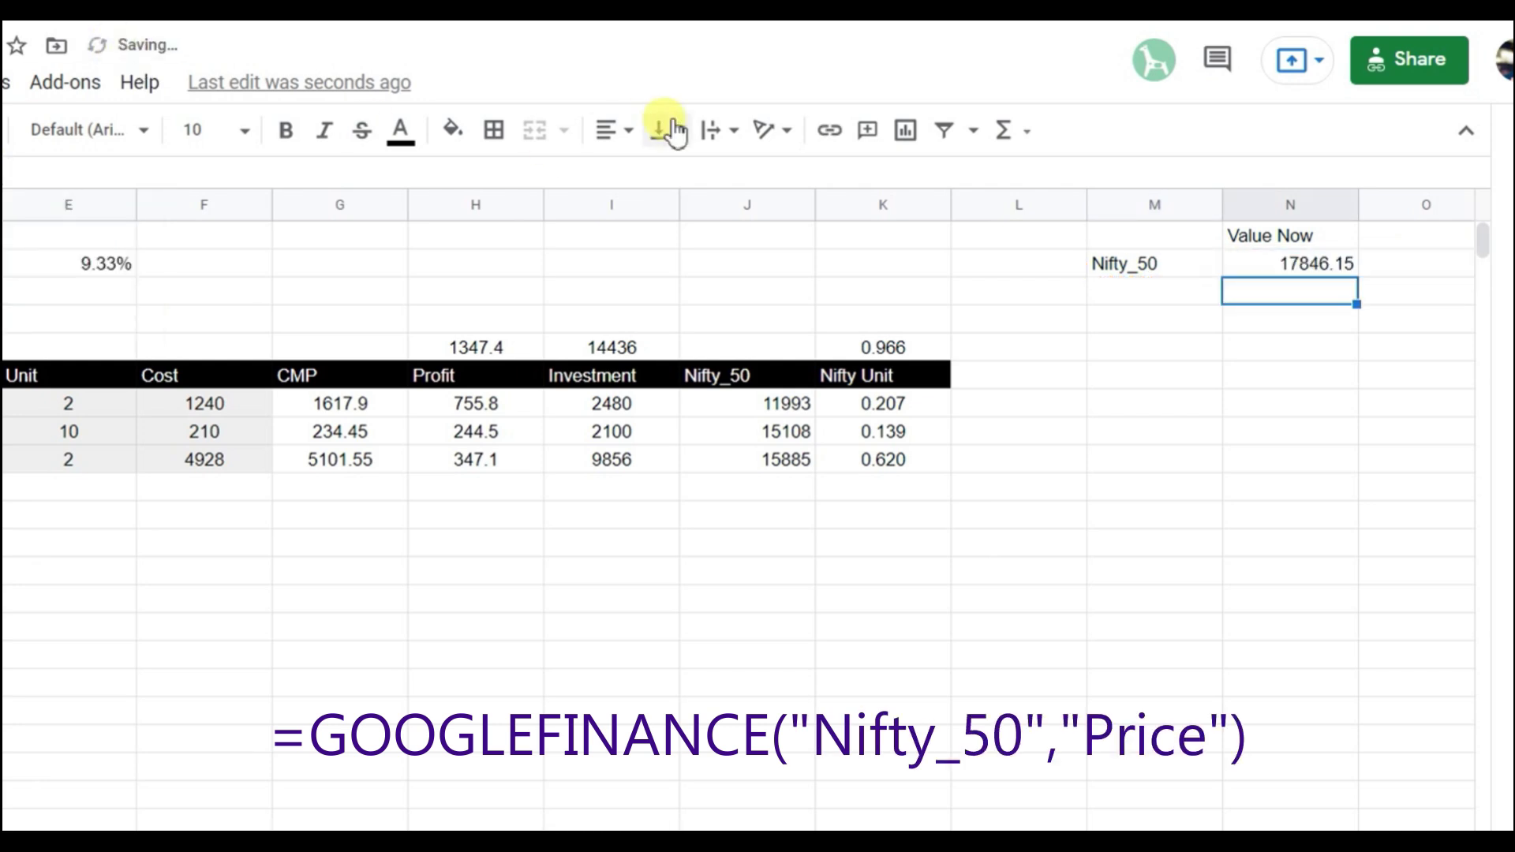
click(1312, 266)
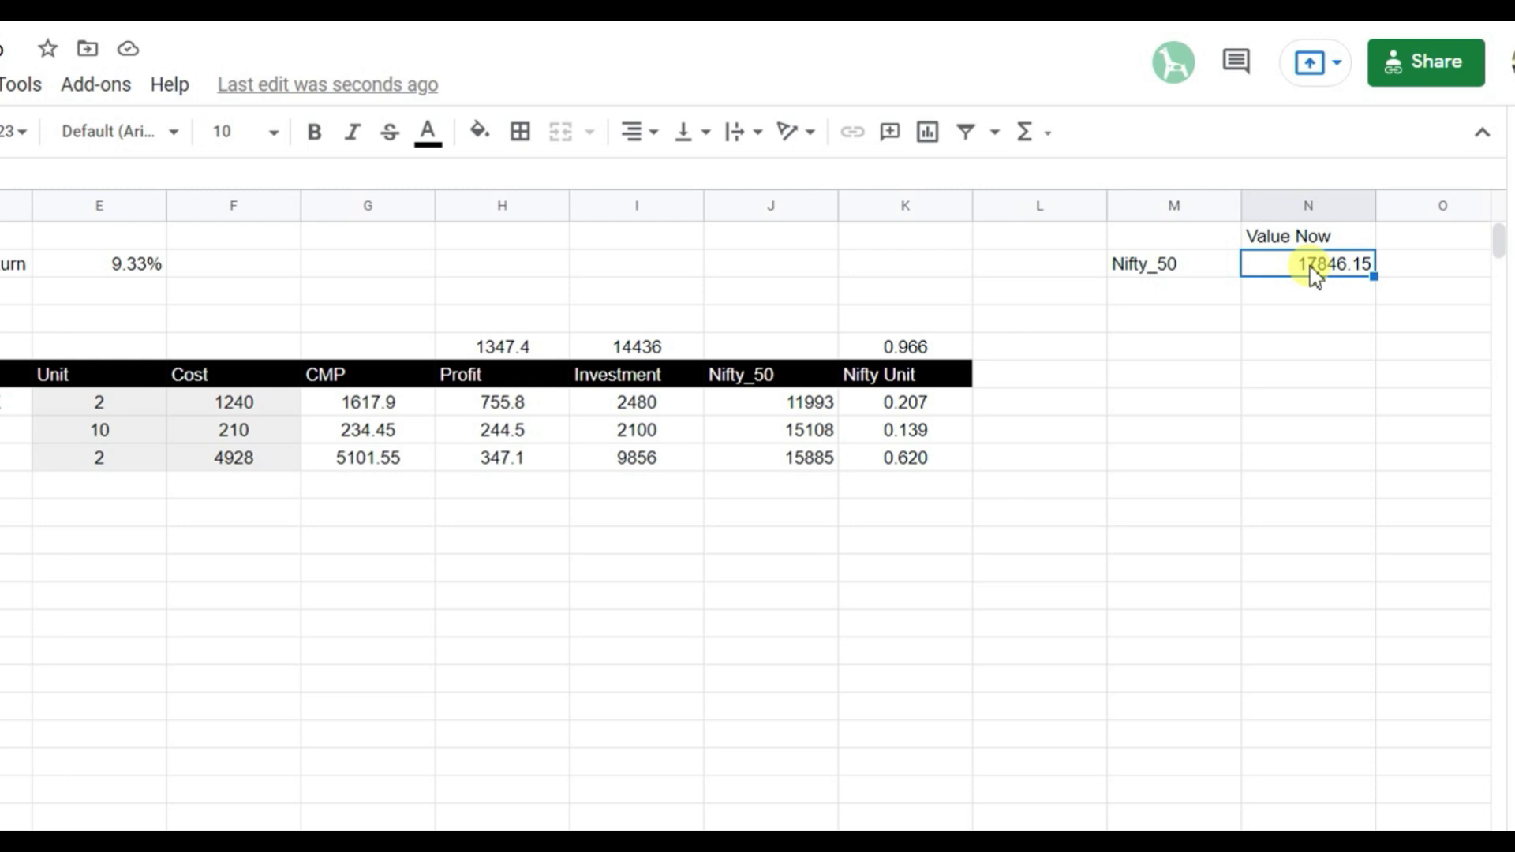
Add the label Nifty Portfolio valuation in M3, below the Nifty_50 label
click(1196, 295)
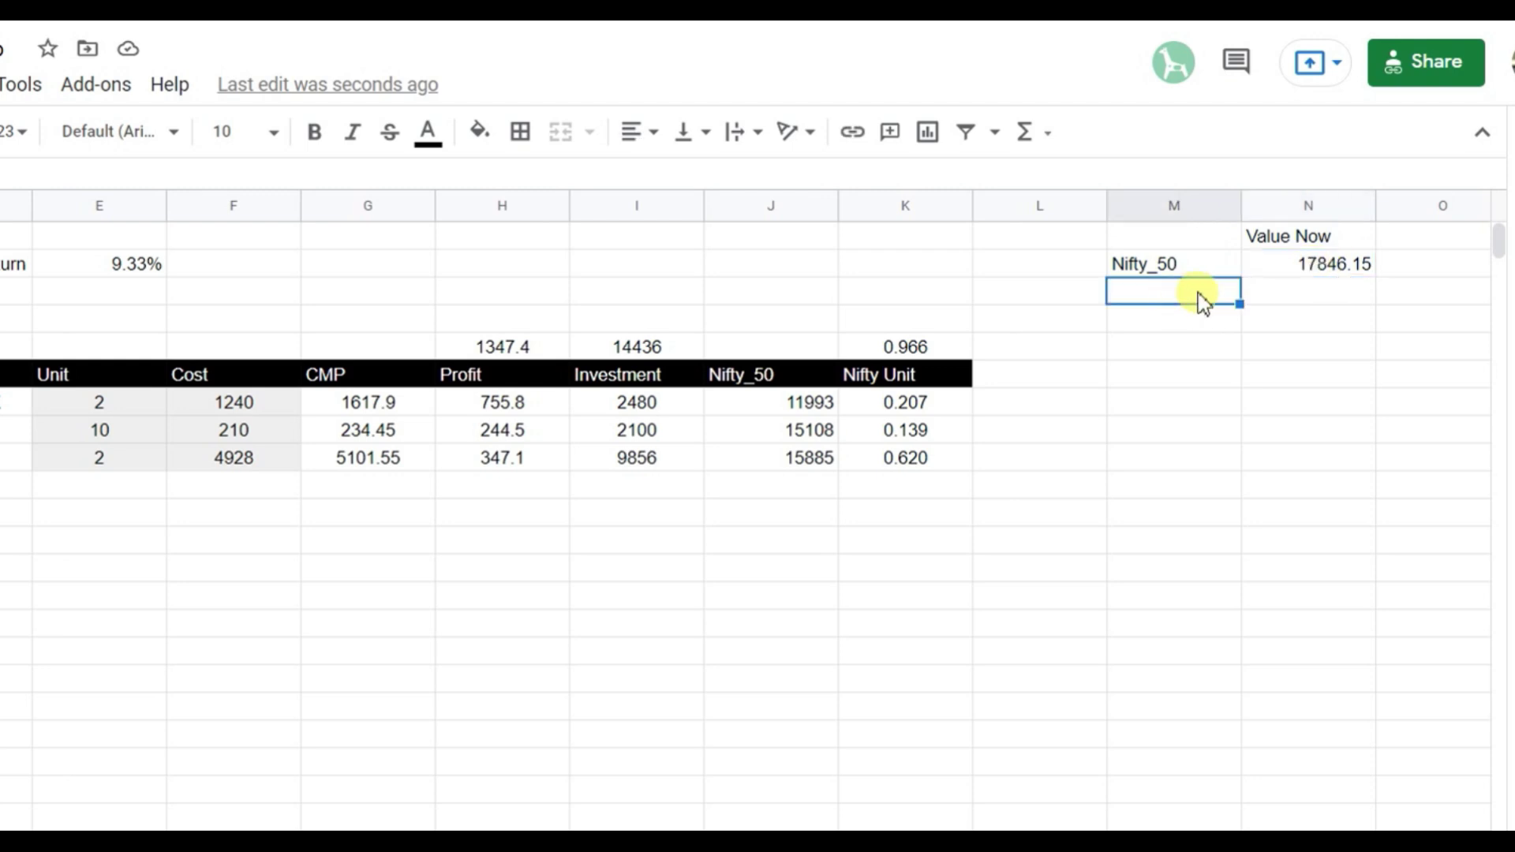
click(878, 349)
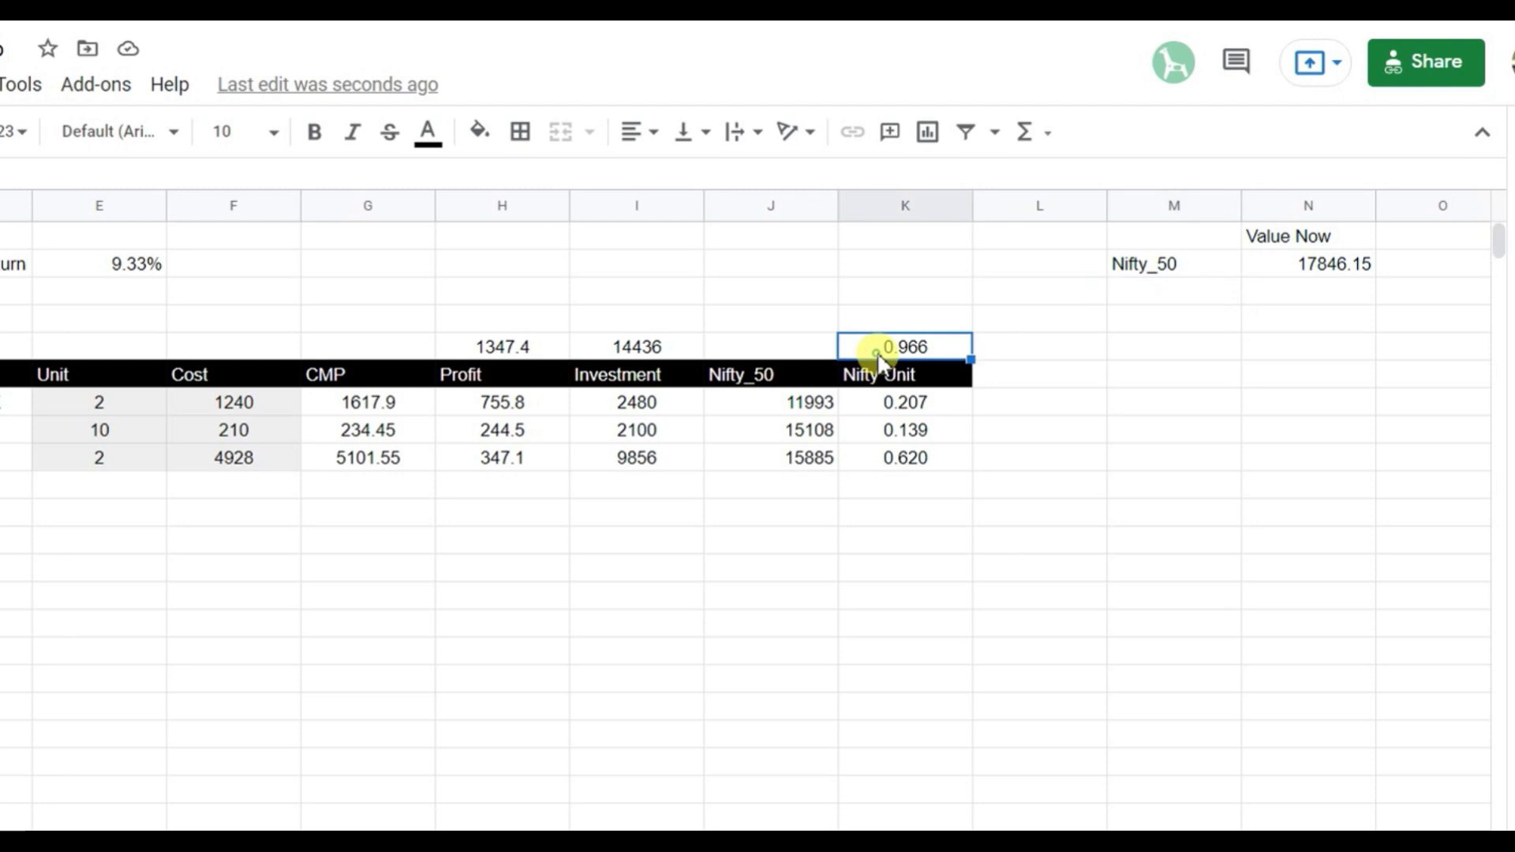
click(1169, 299)
text(Nifty )
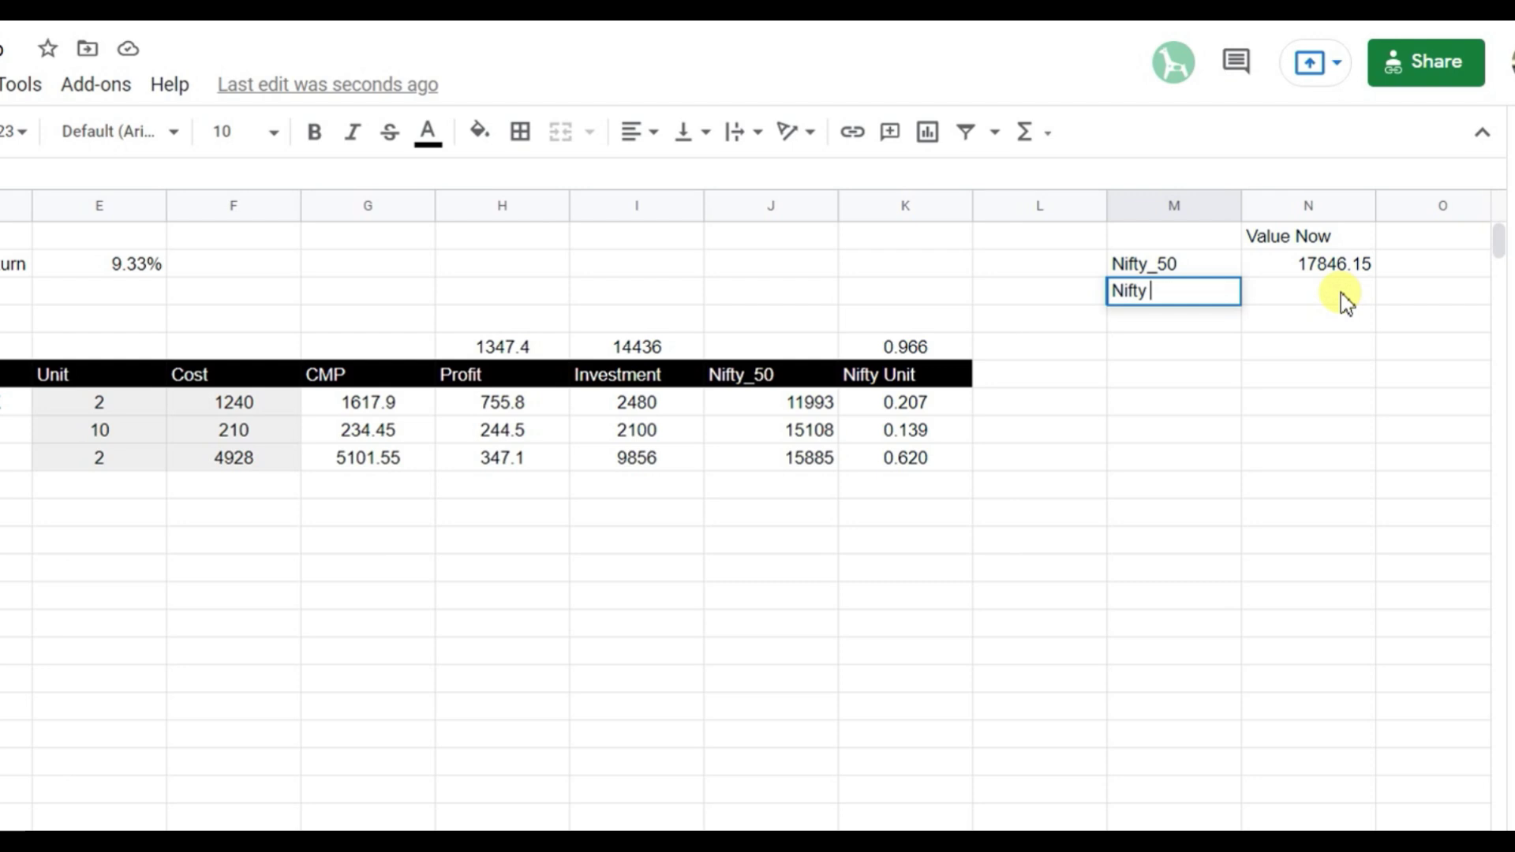
text(Por)
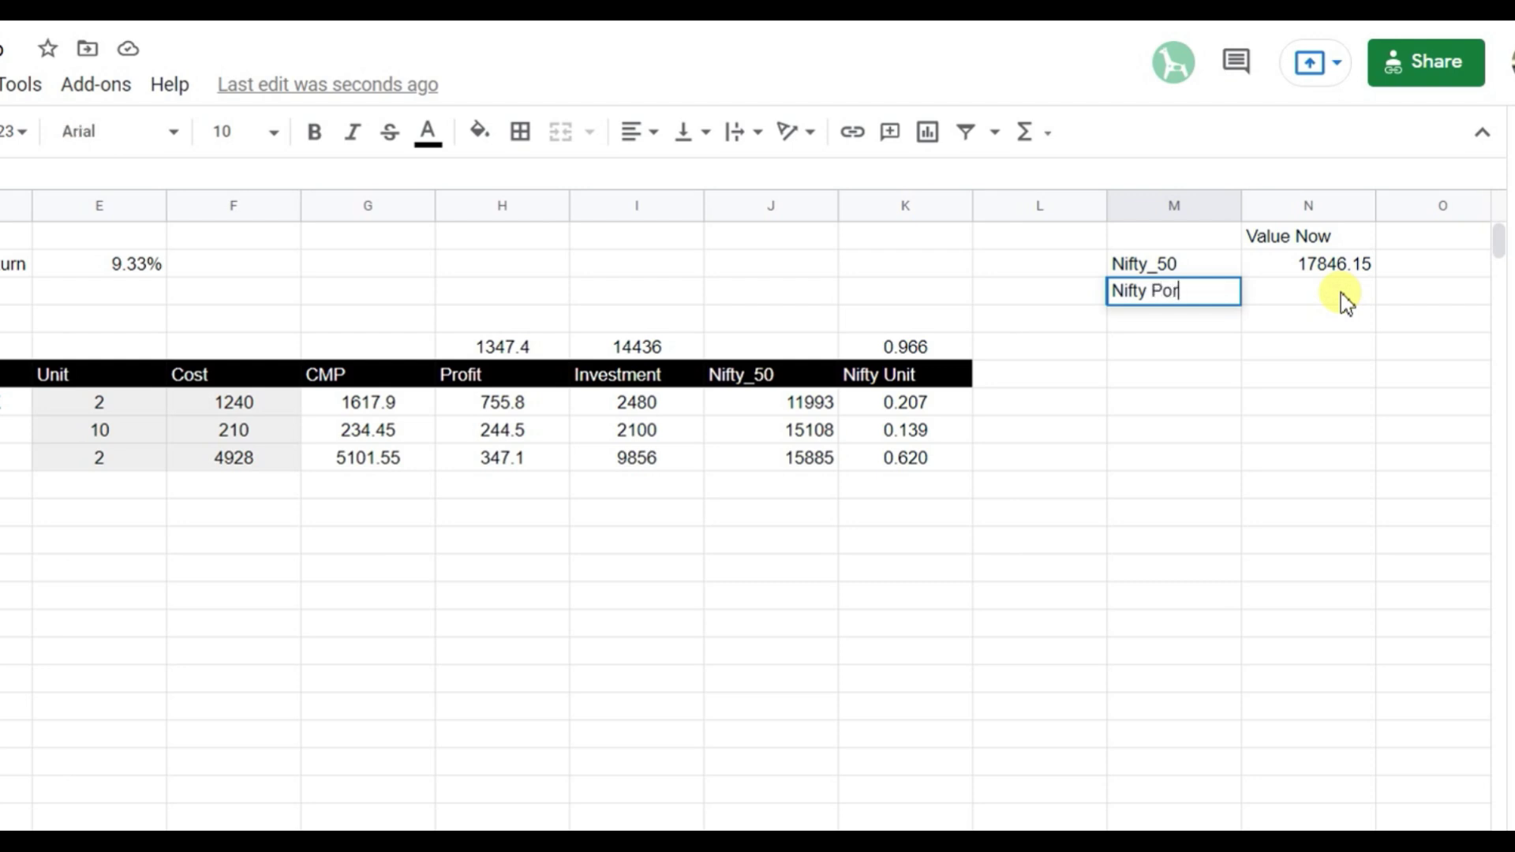
text(tfolio val)
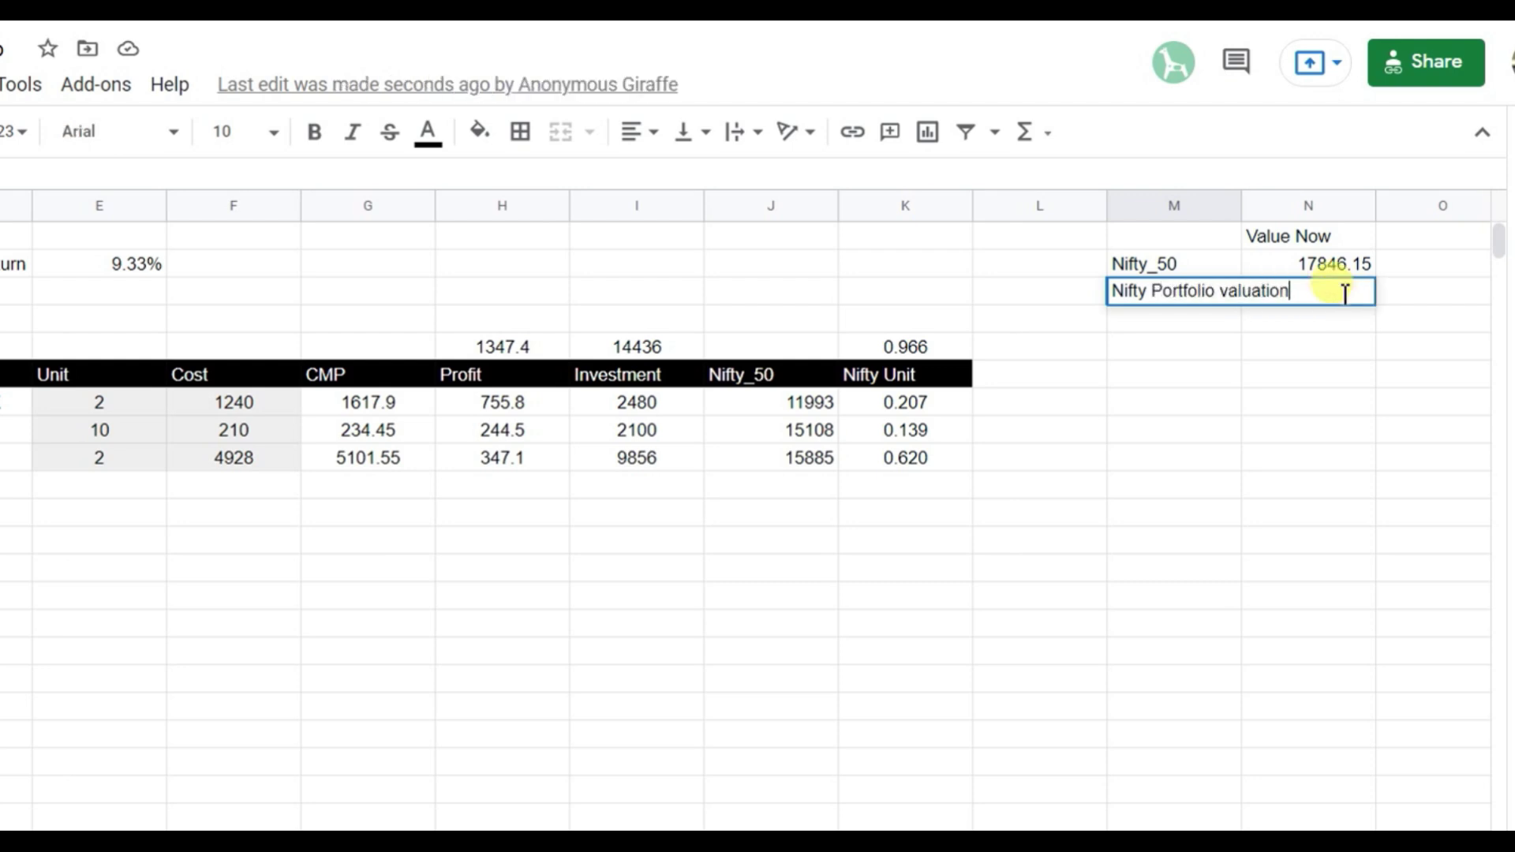
text(uation)
key(Return)
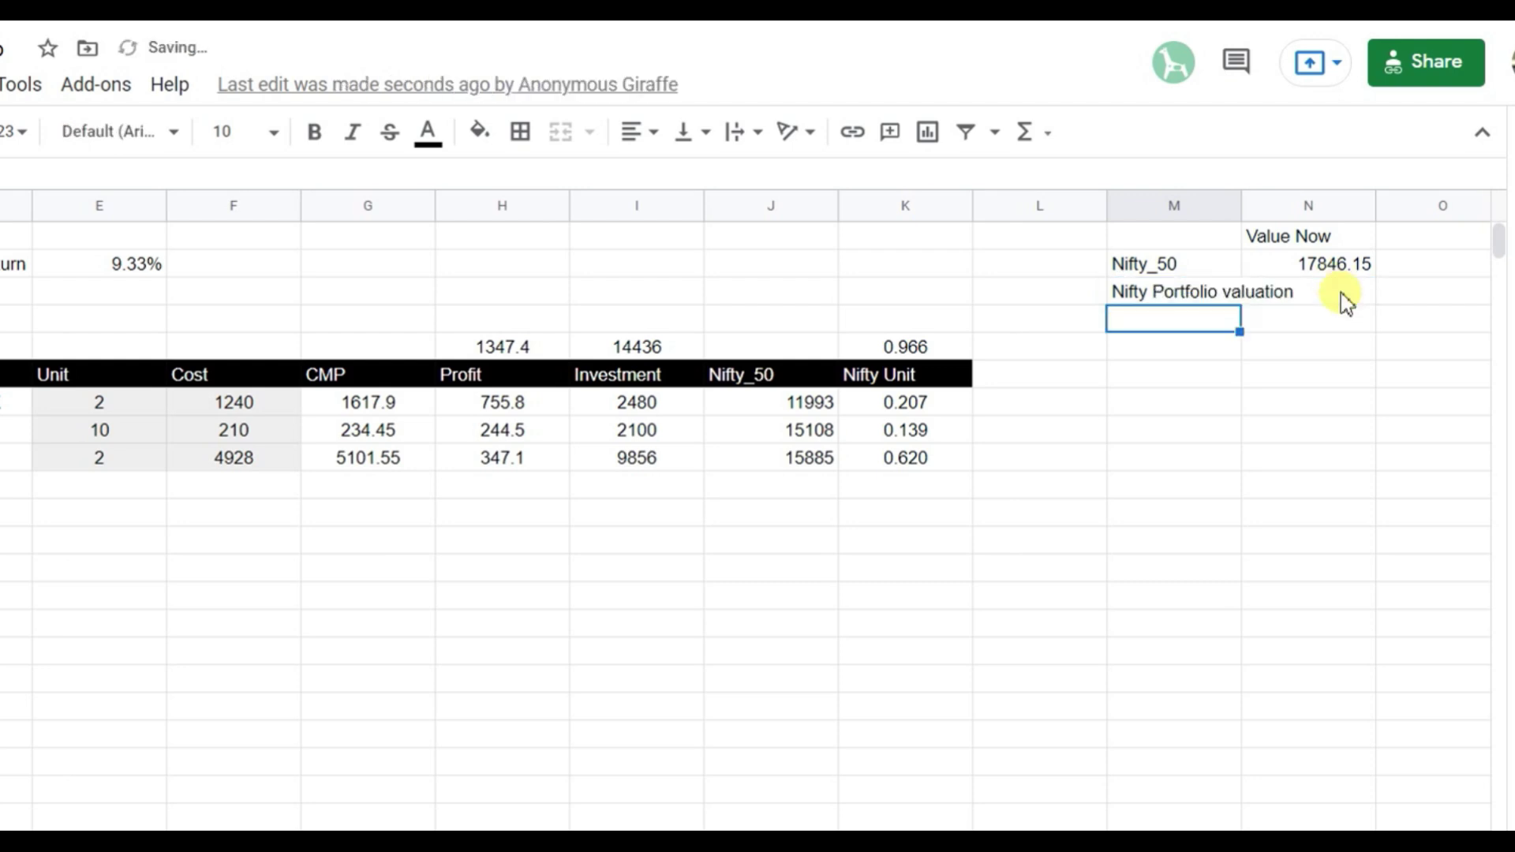
click(1236, 203)
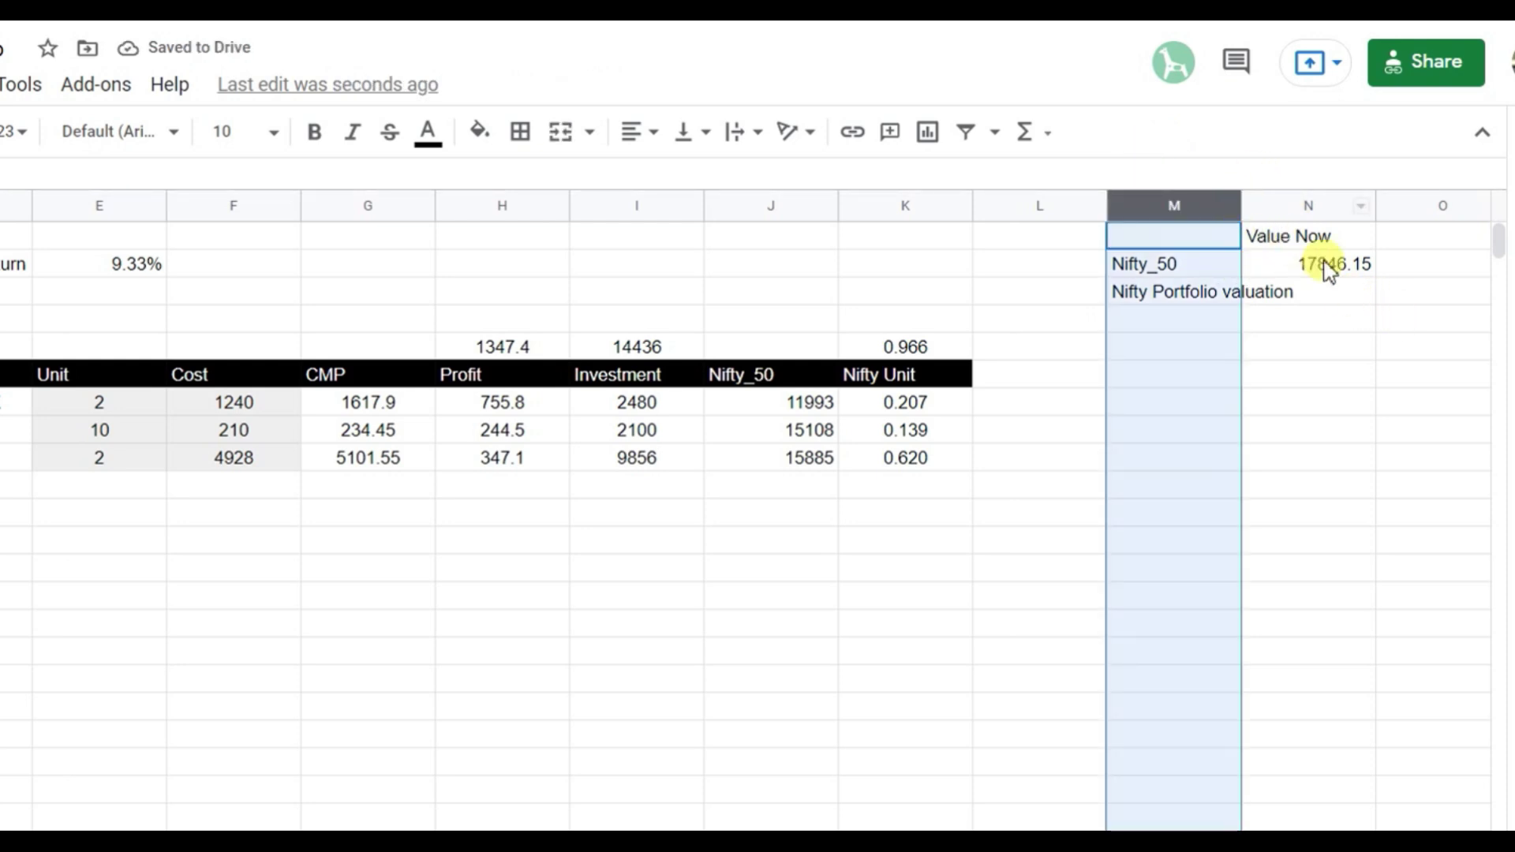
Calculate the Nifty portfolio valuation in N3 with =K5*N2
click(1329, 298)
text(=)
key(Left)
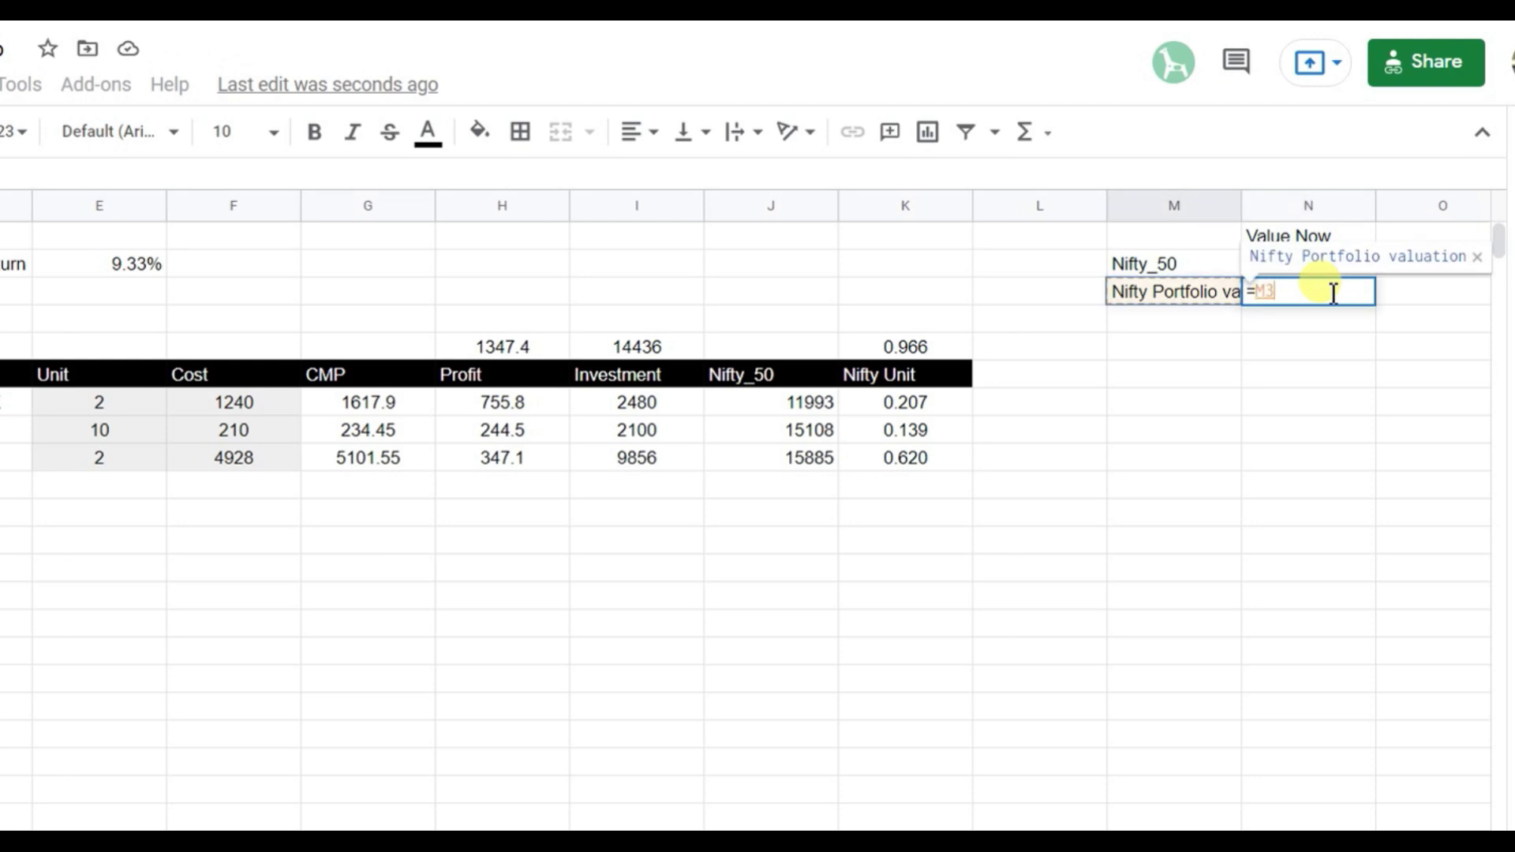
key(Left)
key(Left)
key(Left)
key(Down)
key(Down)
key(Right)
text(*)
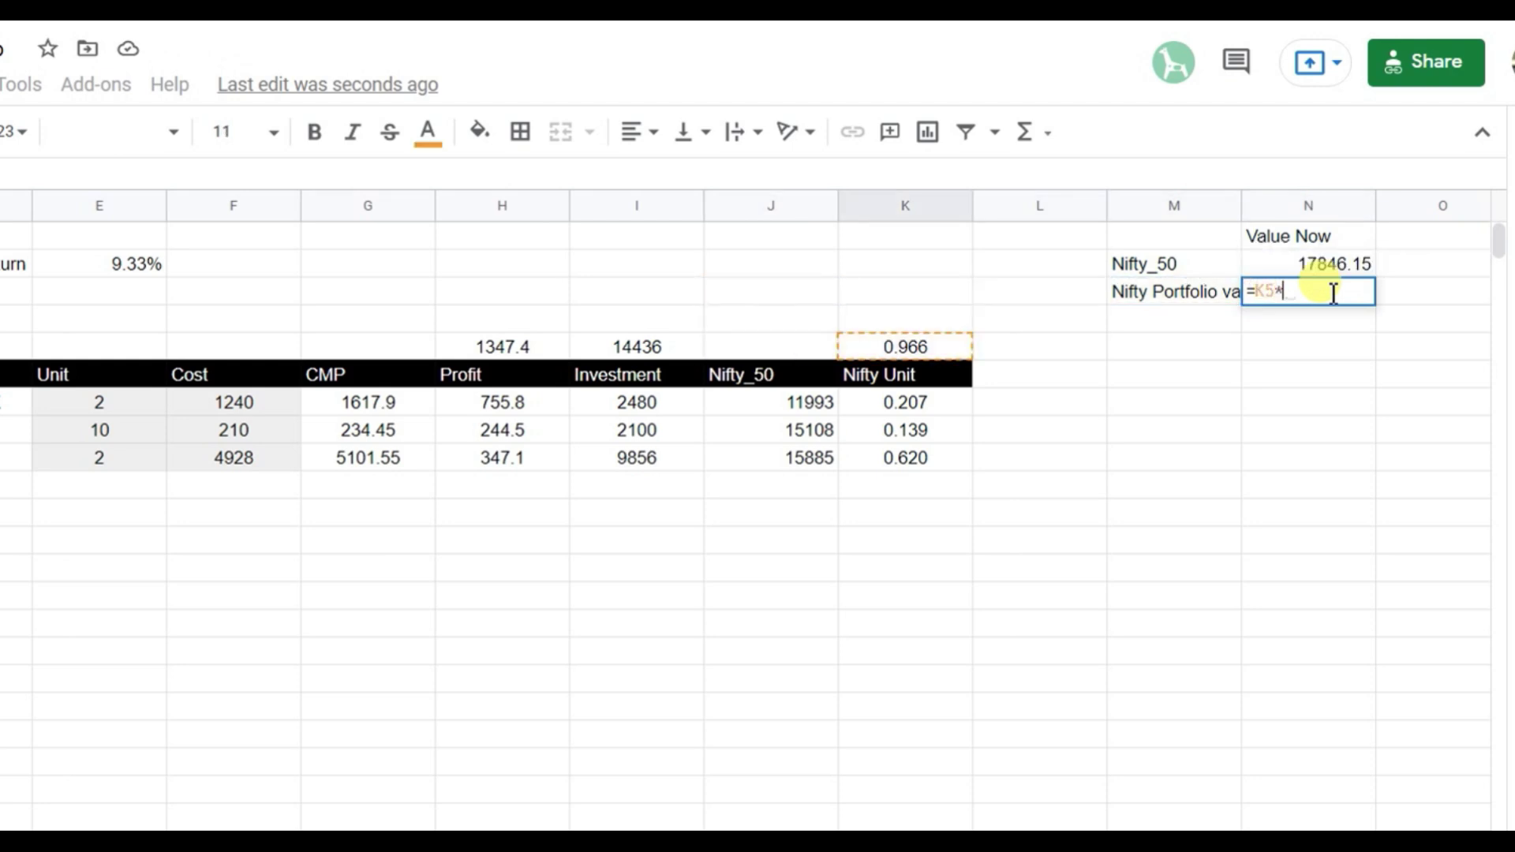
key(Up)
key(Return)
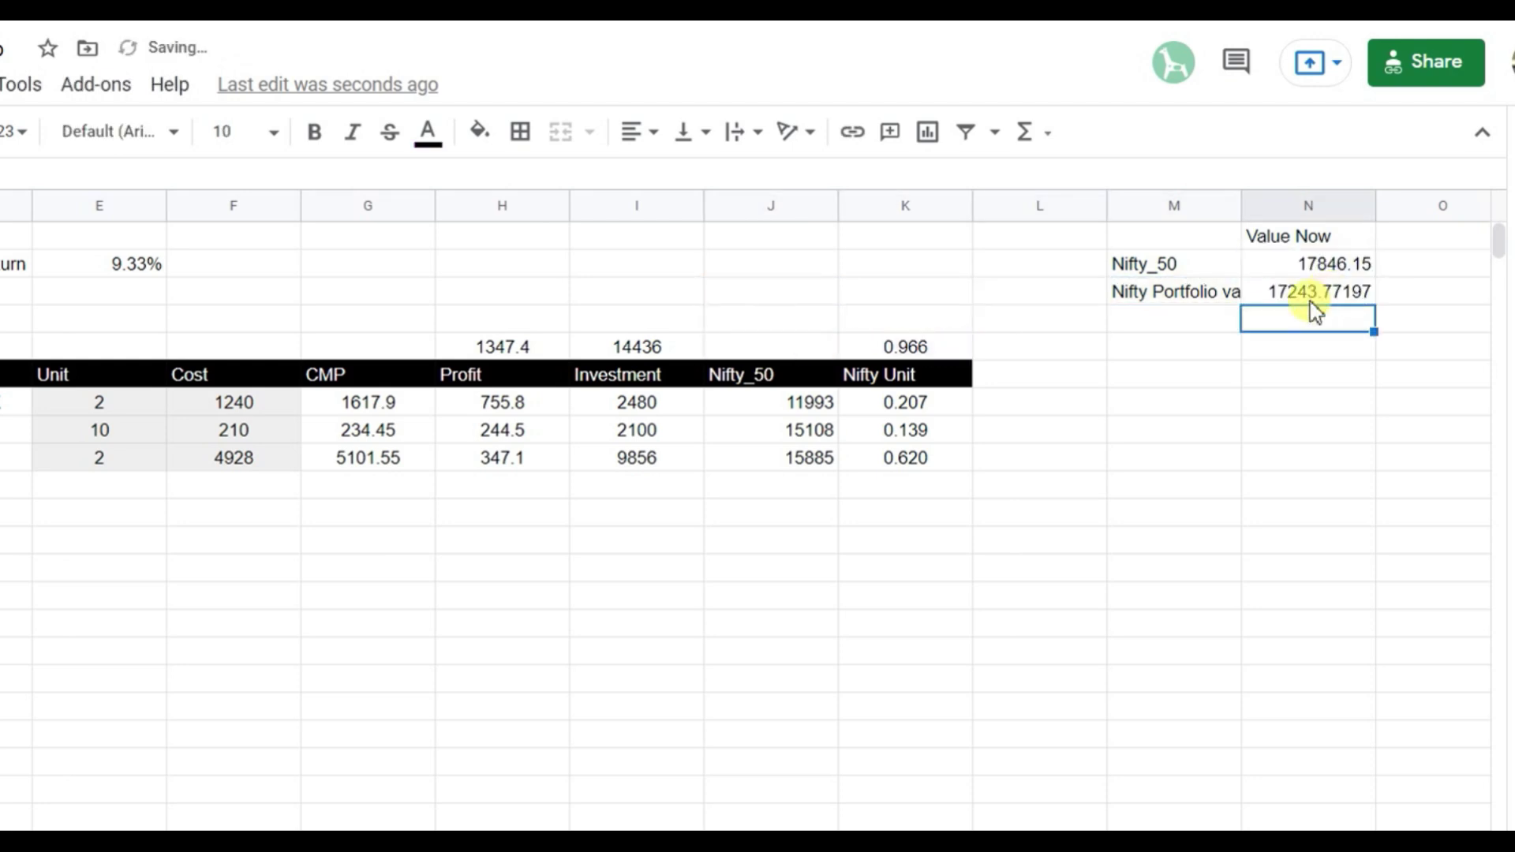
Reduce the Nifty portfolio valuation in N3 to zero decimal places
click(1314, 298)
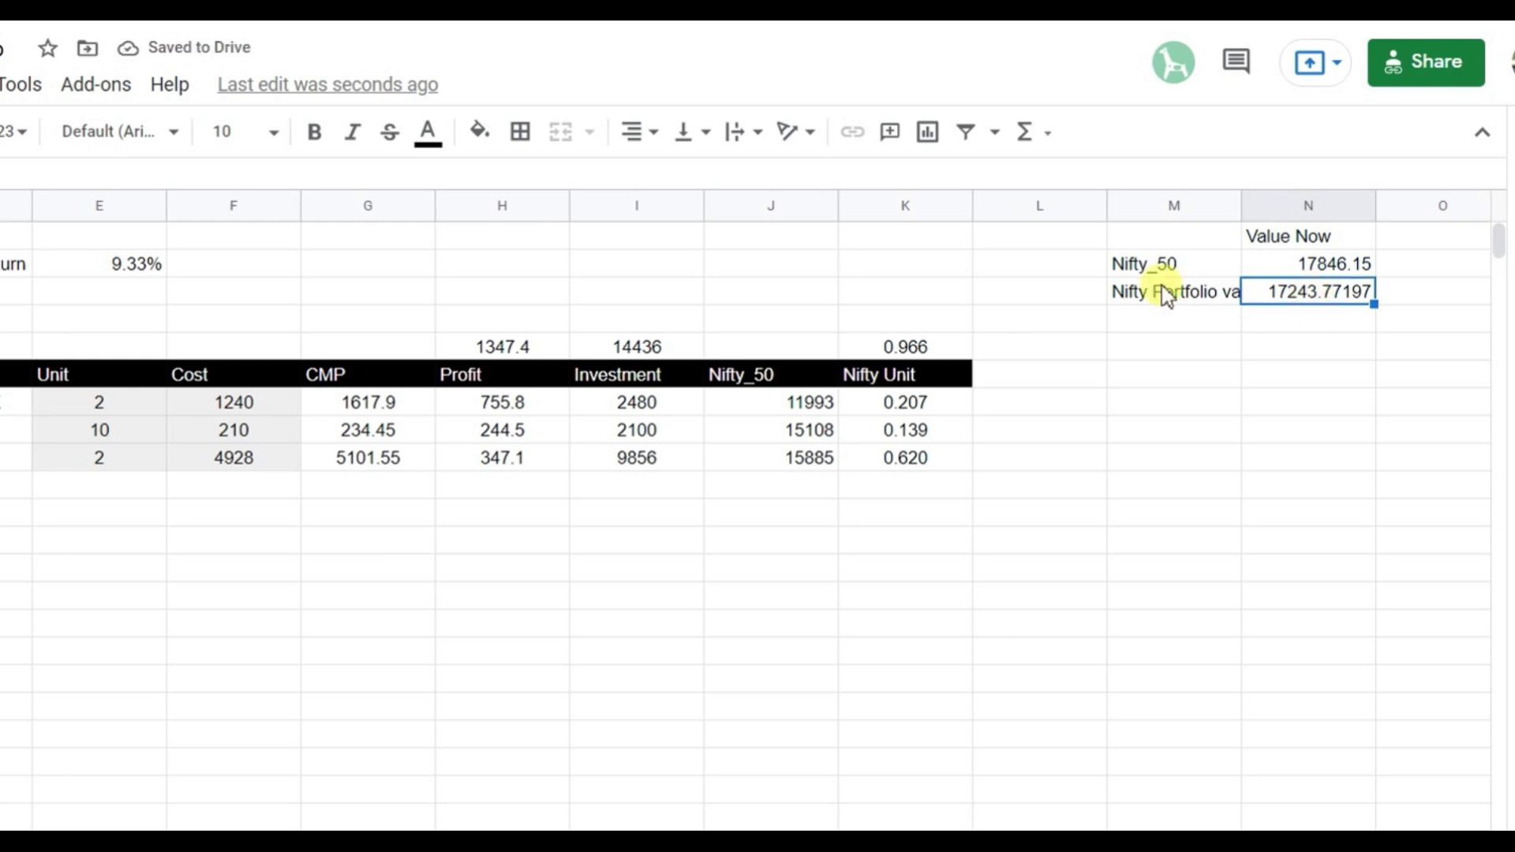
click(1, 131)
click(1, 131)
click(2, 131)
click(2, 131)
click(1, 131)
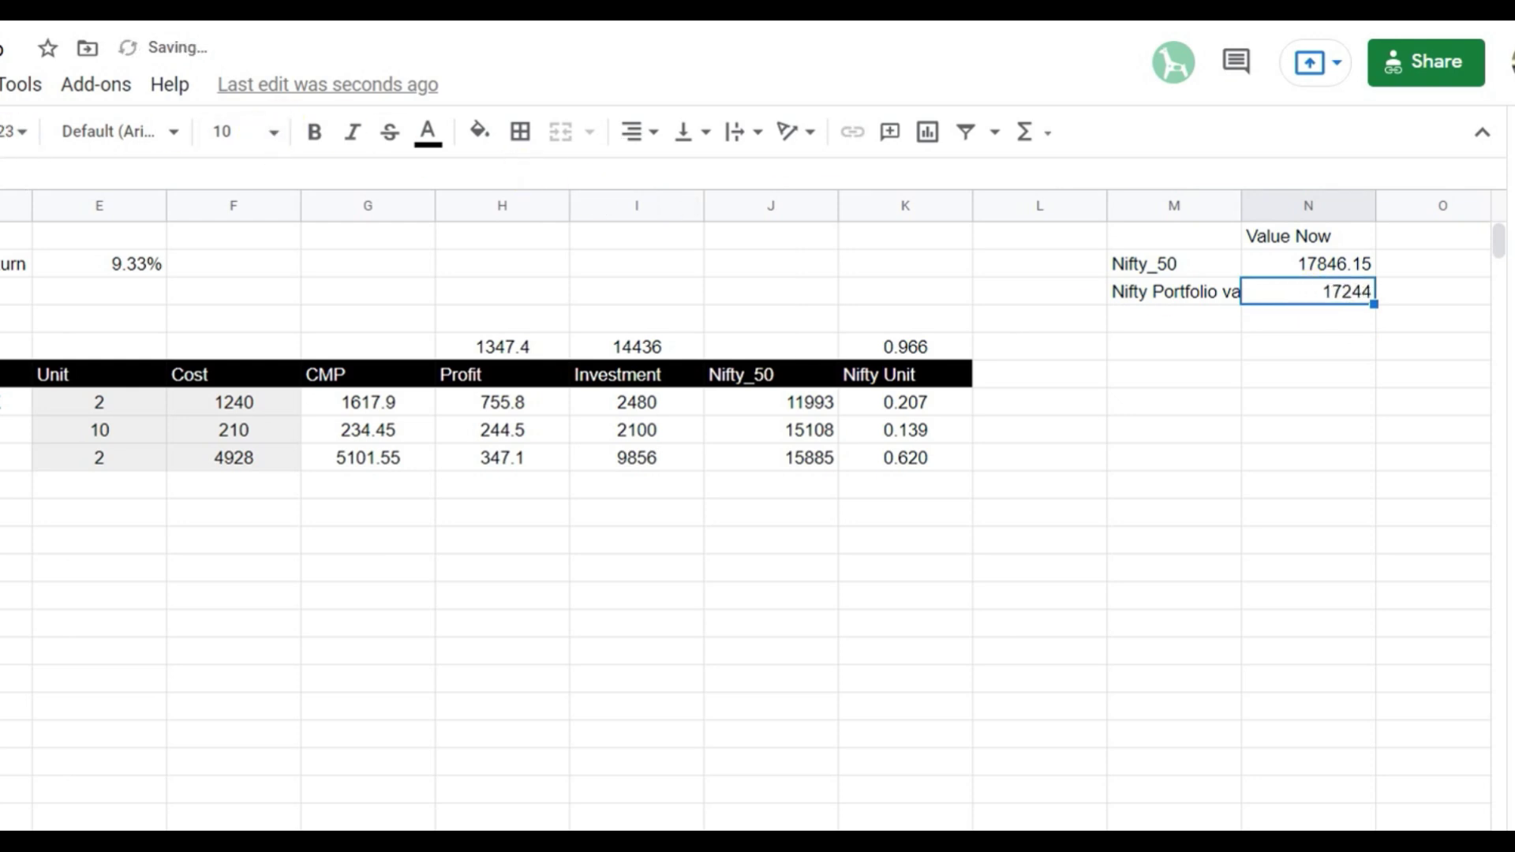
Add the label Gain in M4, below the Nifty Portfolio valuation label
click(1192, 312)
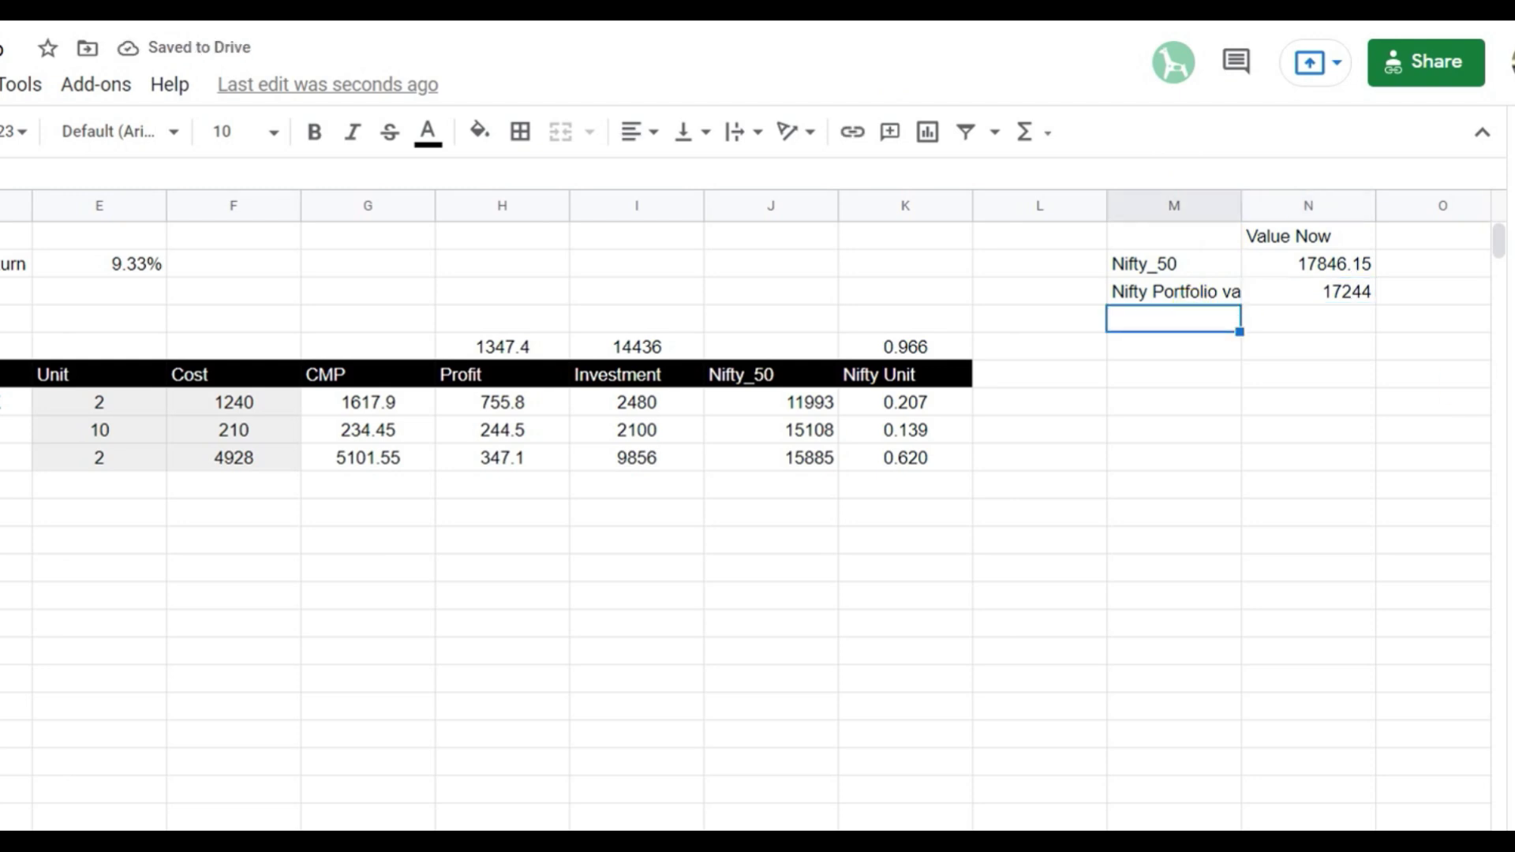
text(Gain)
key(Tab)
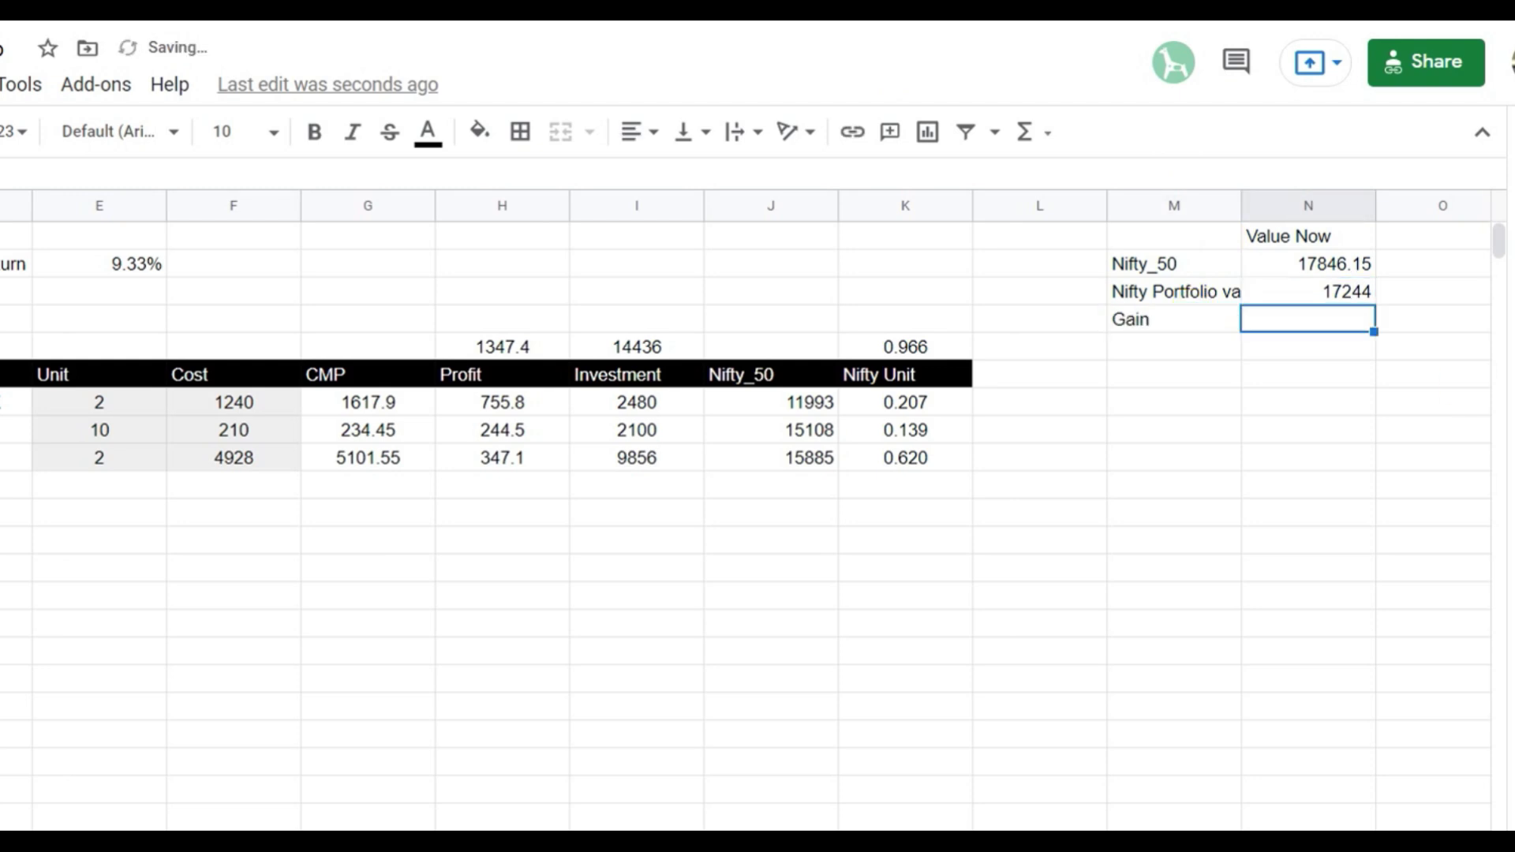
Calculate the gain in N4 as valuation minus total investment with =N3-I5
text(=N3)
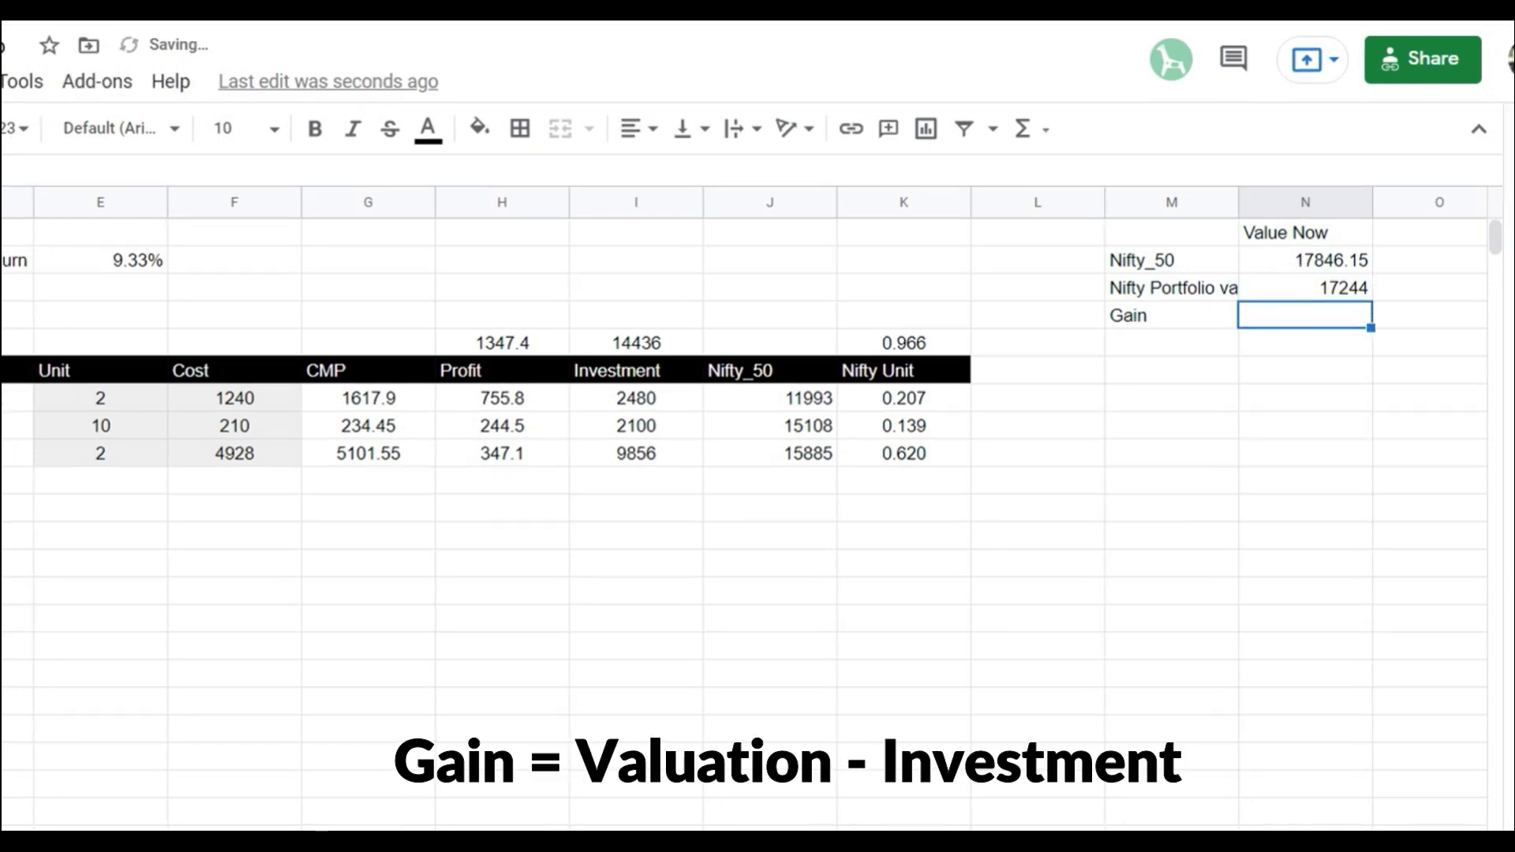
text(=N3)
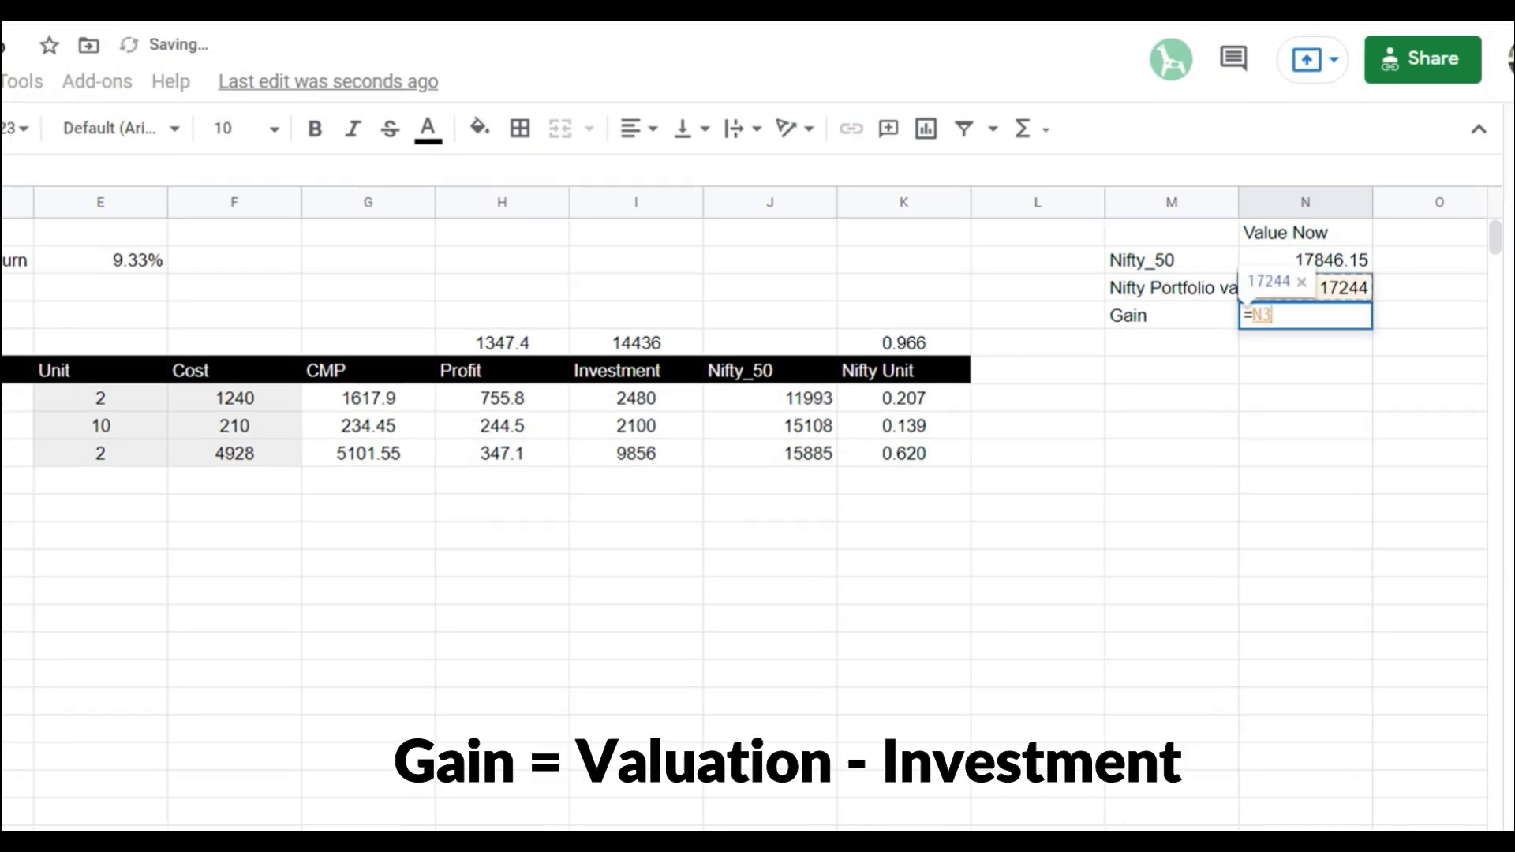
text(-)
key(Left)
key(Left)
key(Left)
key(Left)
key(Left)
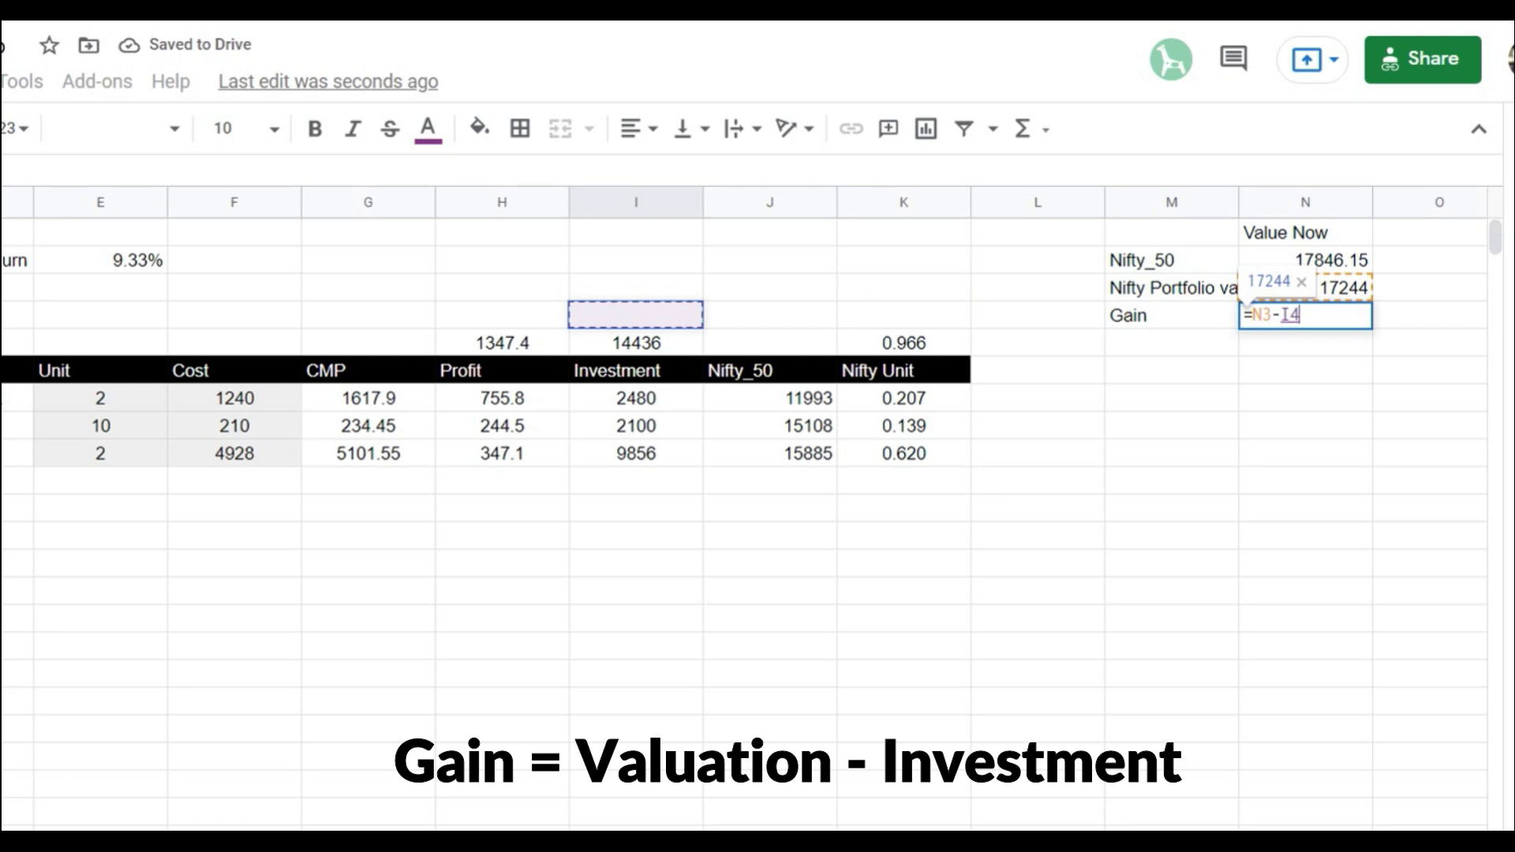
key(Down)
key(Return)
click(1305, 315)
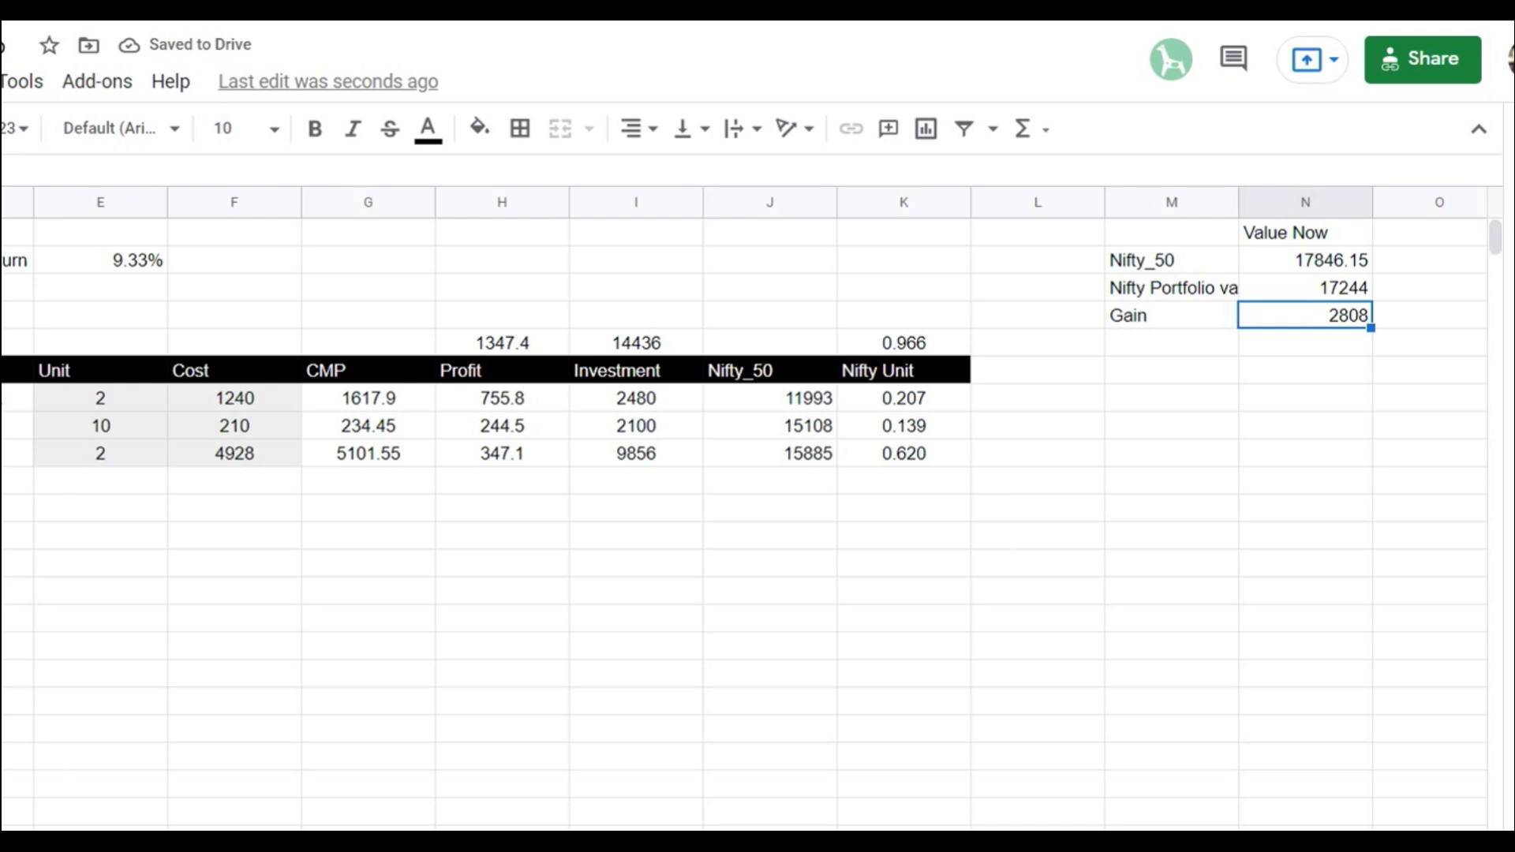
Add the label Nifty Portfolio Return in M5, below the Gain label
click(1171, 315)
click(1171, 342)
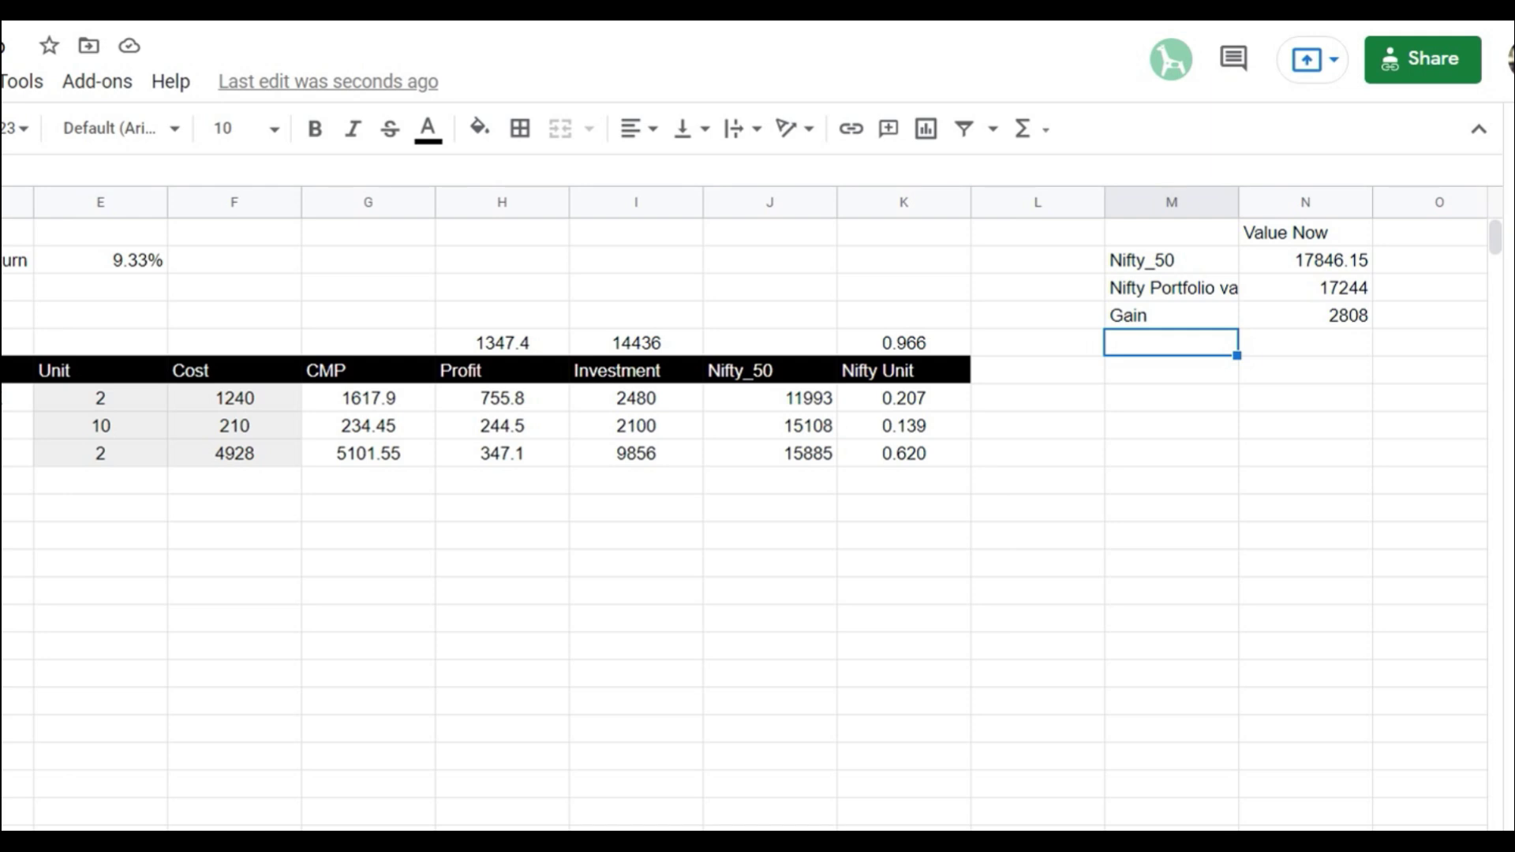
text(N)
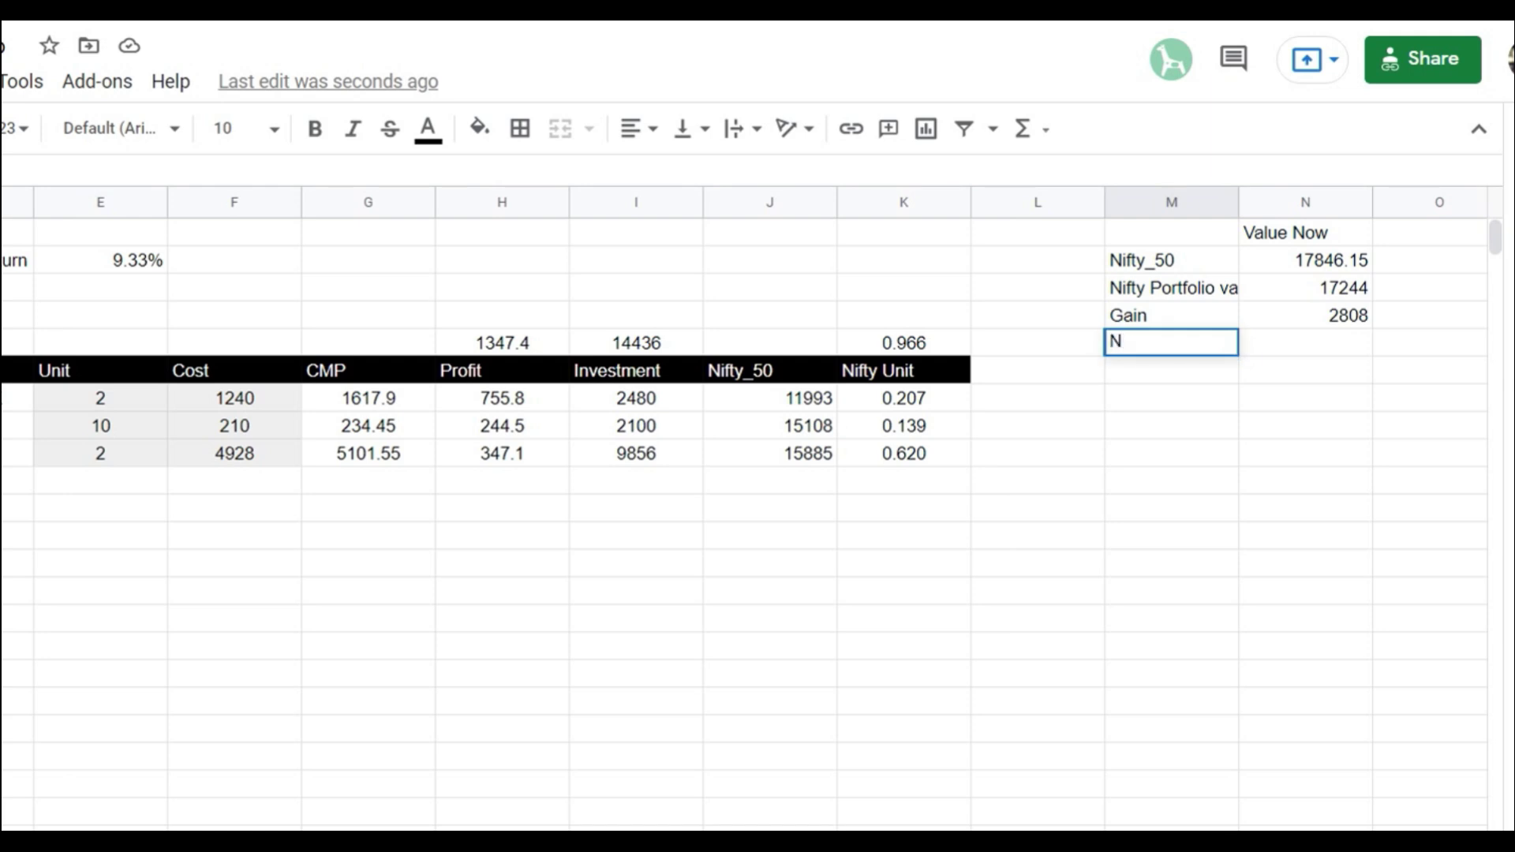
text(ifty Portfo)
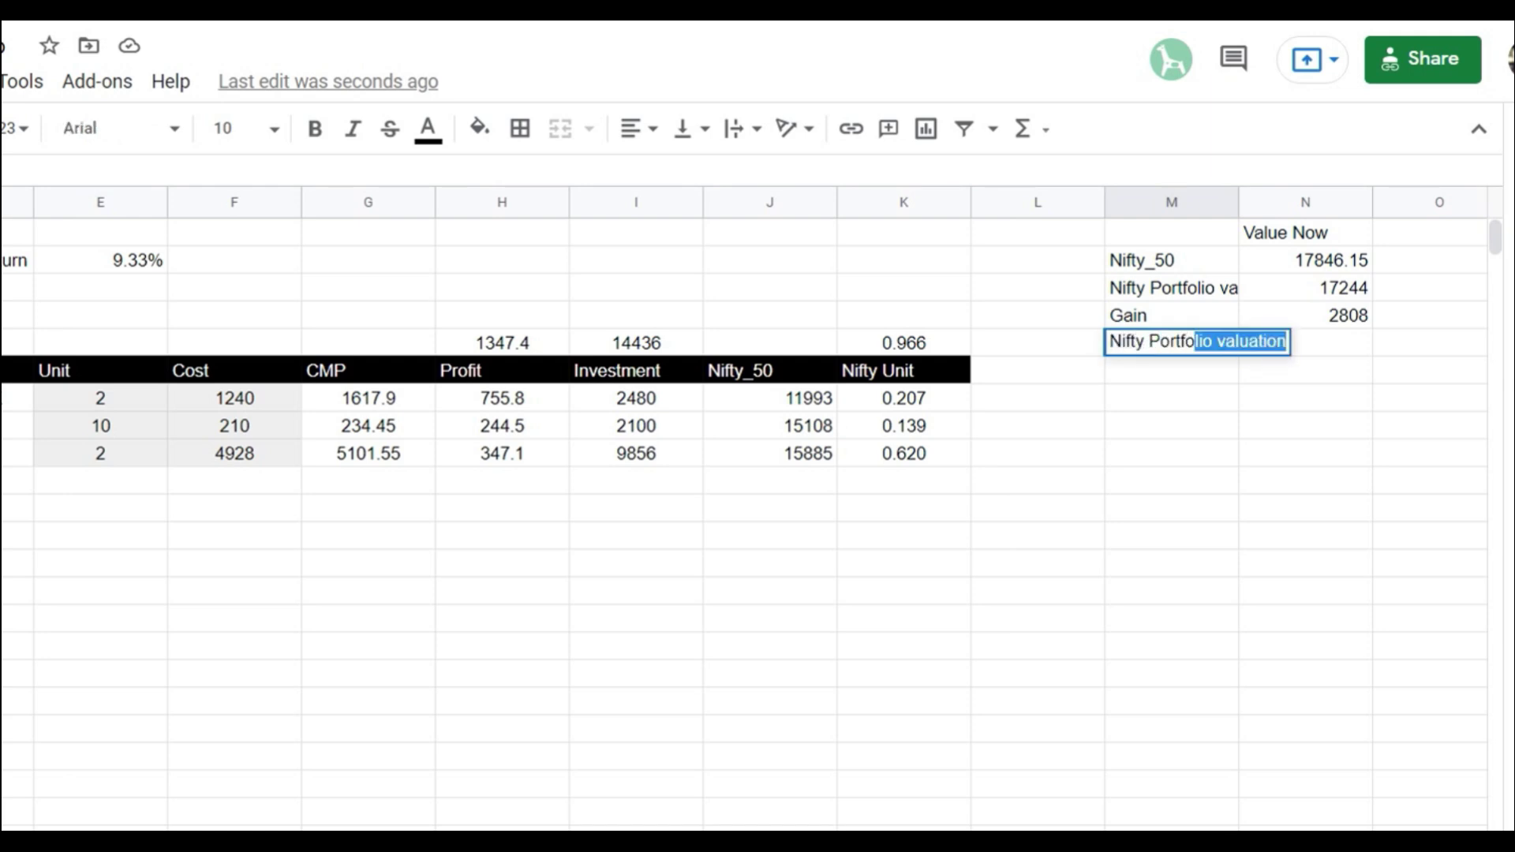
text(lio Retu)
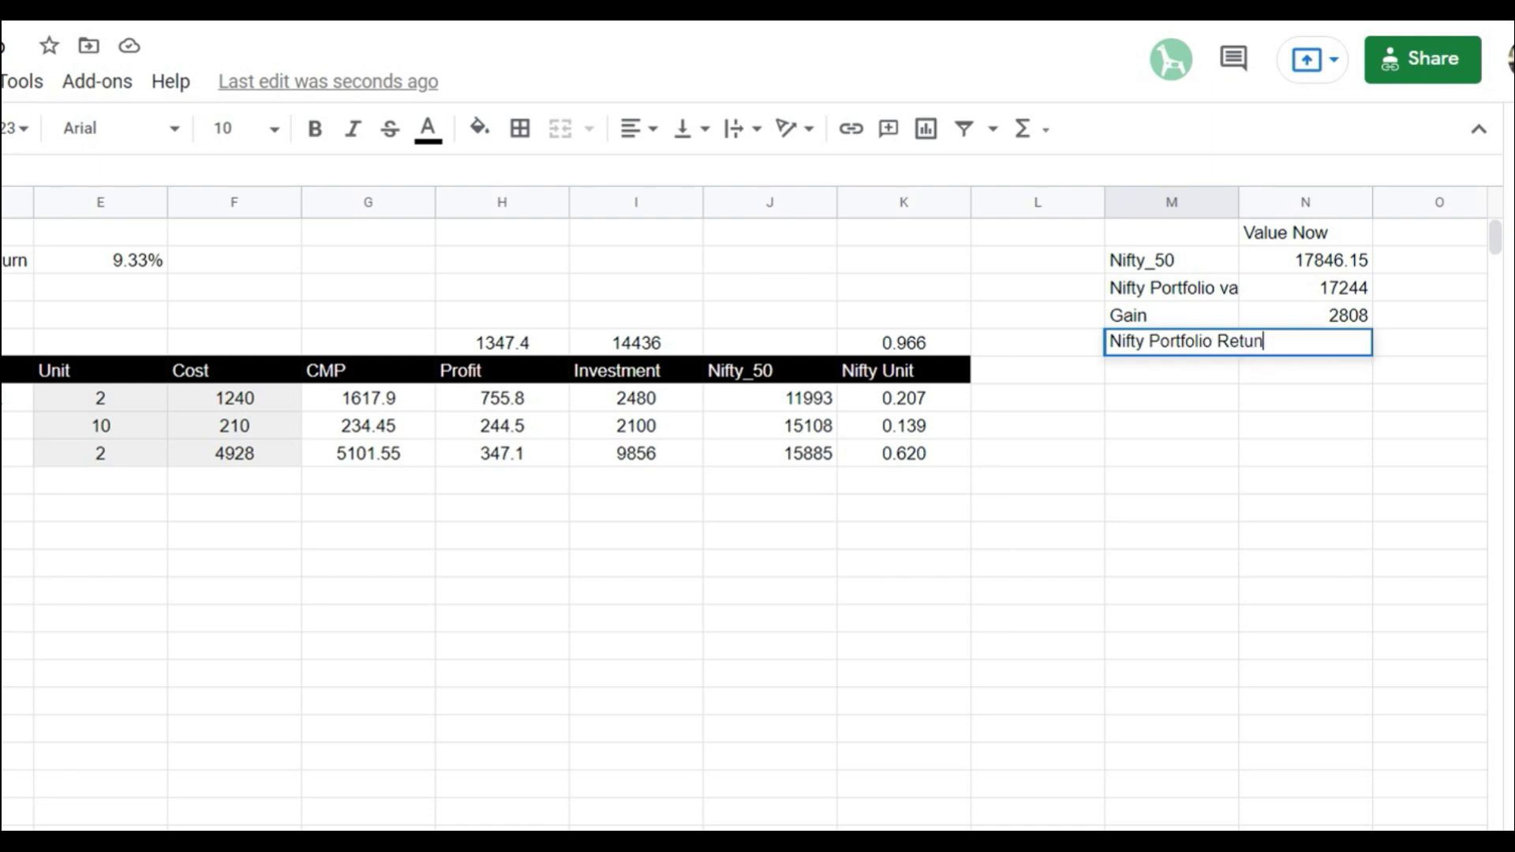
text(rn)
key(Return)
Calculate the Nifty portfolio return in N5 with =N4/I5 and format it as a percentage
click(1306, 342)
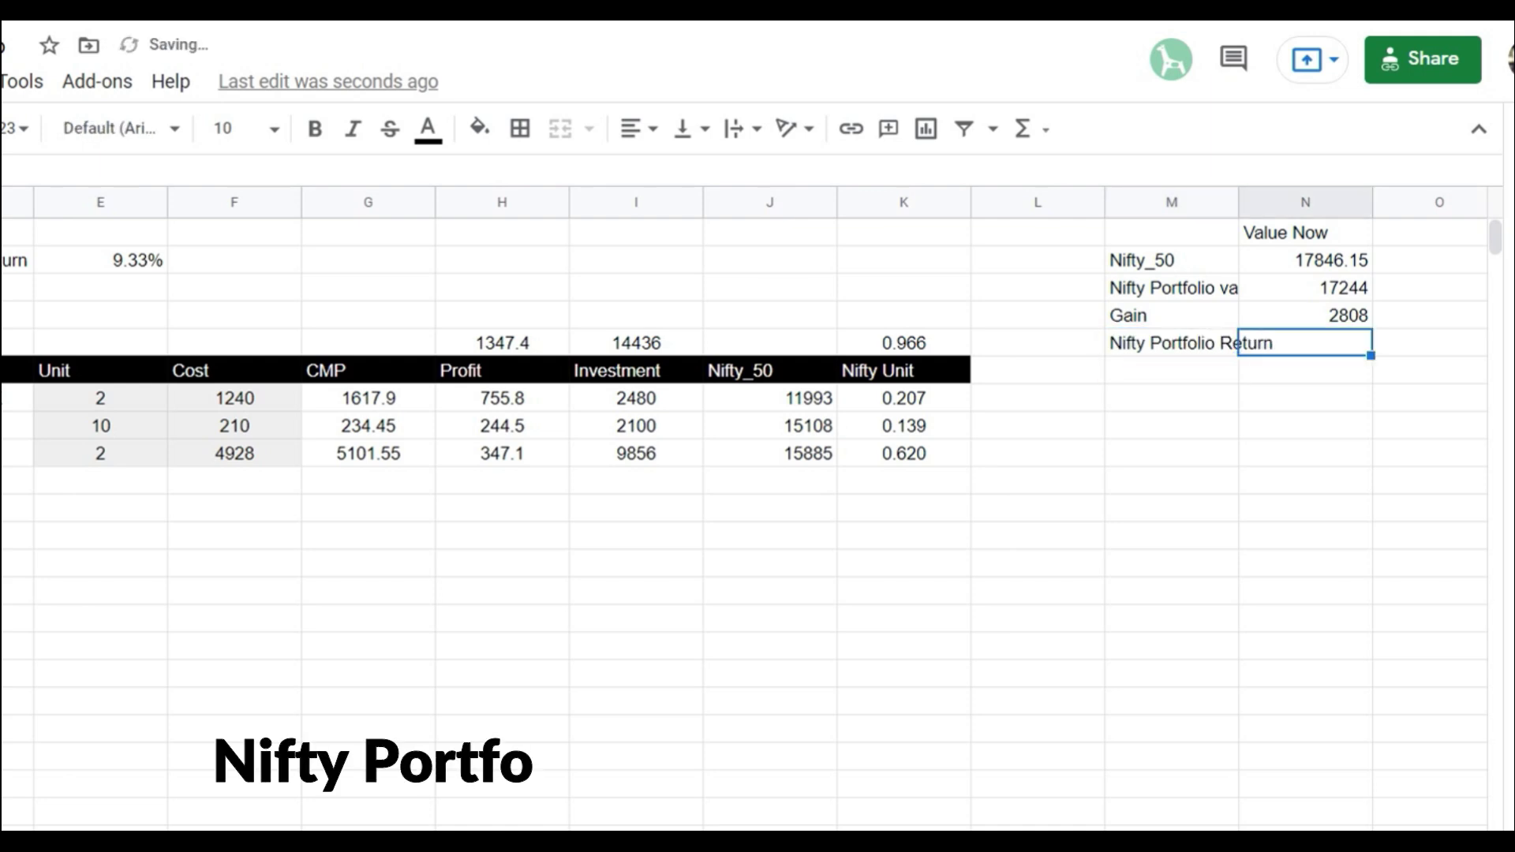
text(=)
key(Up)
text(/)
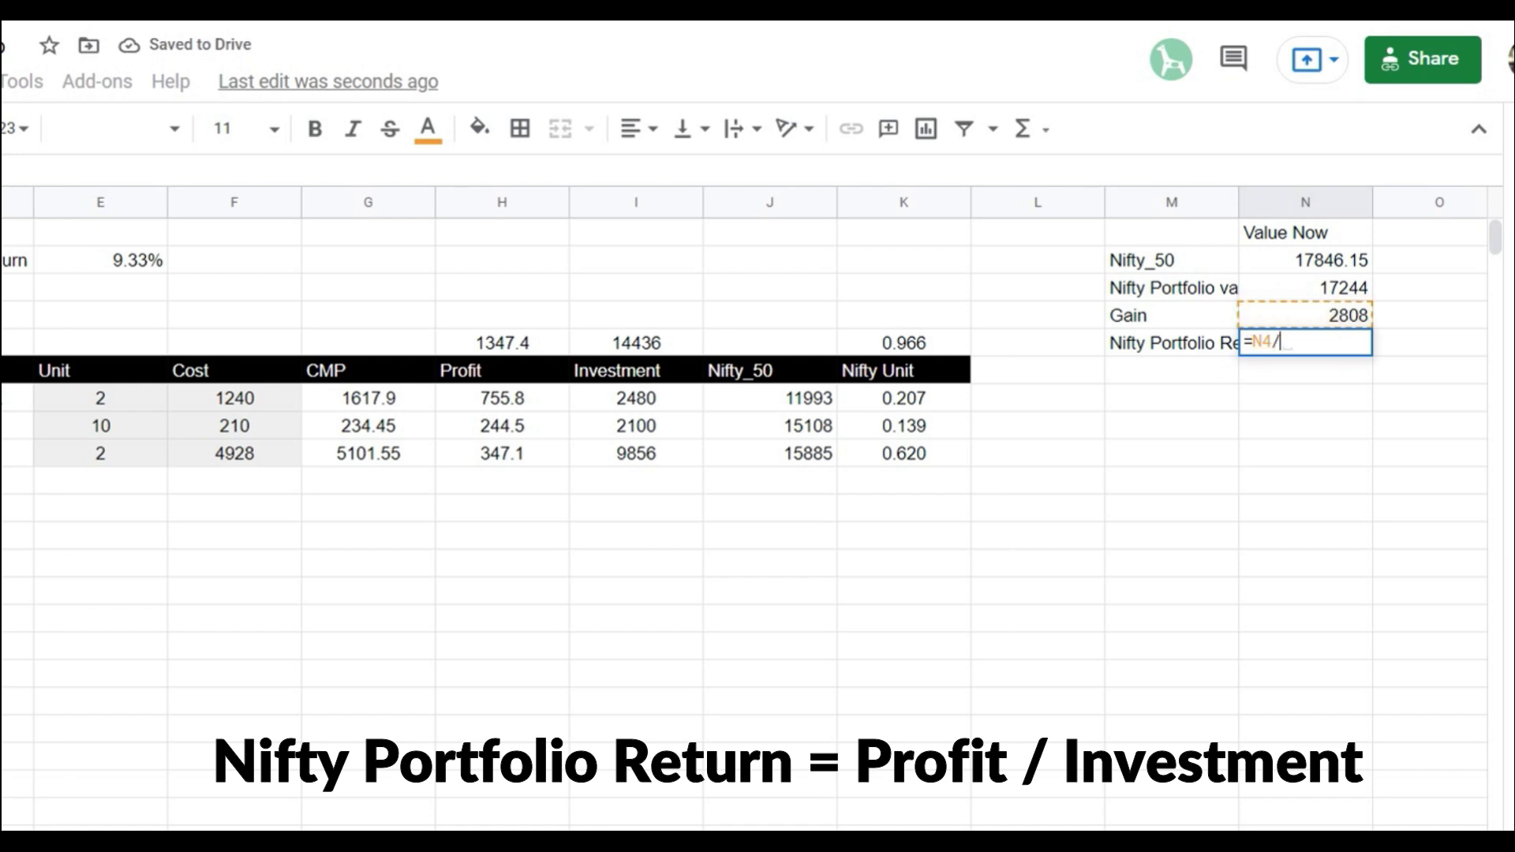
key(Left)
key(Left)
key(Left)
key(Left)
key(Left)
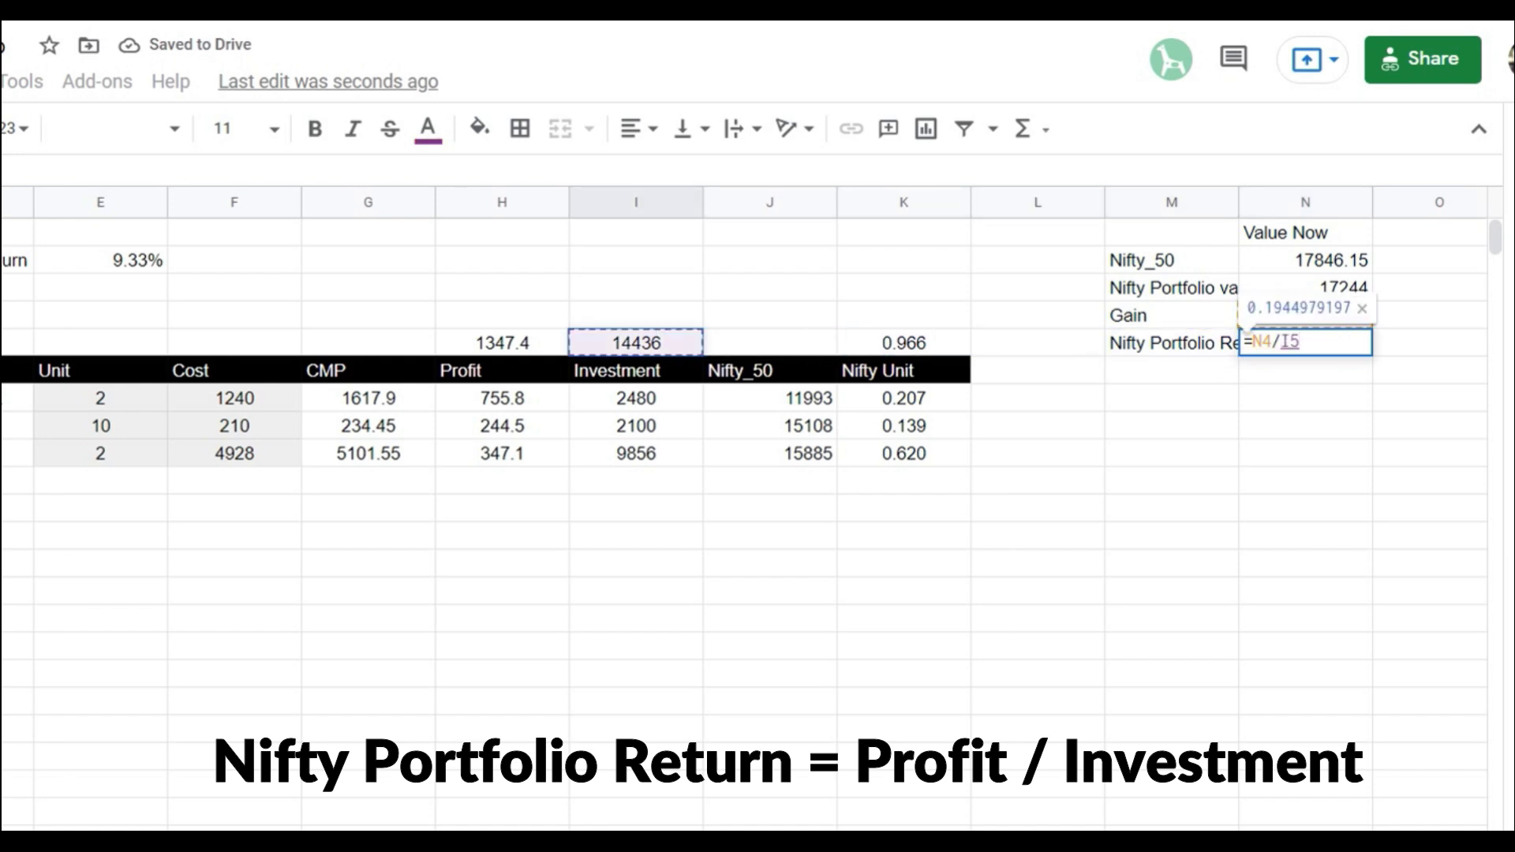
key(Return)
key(Up)
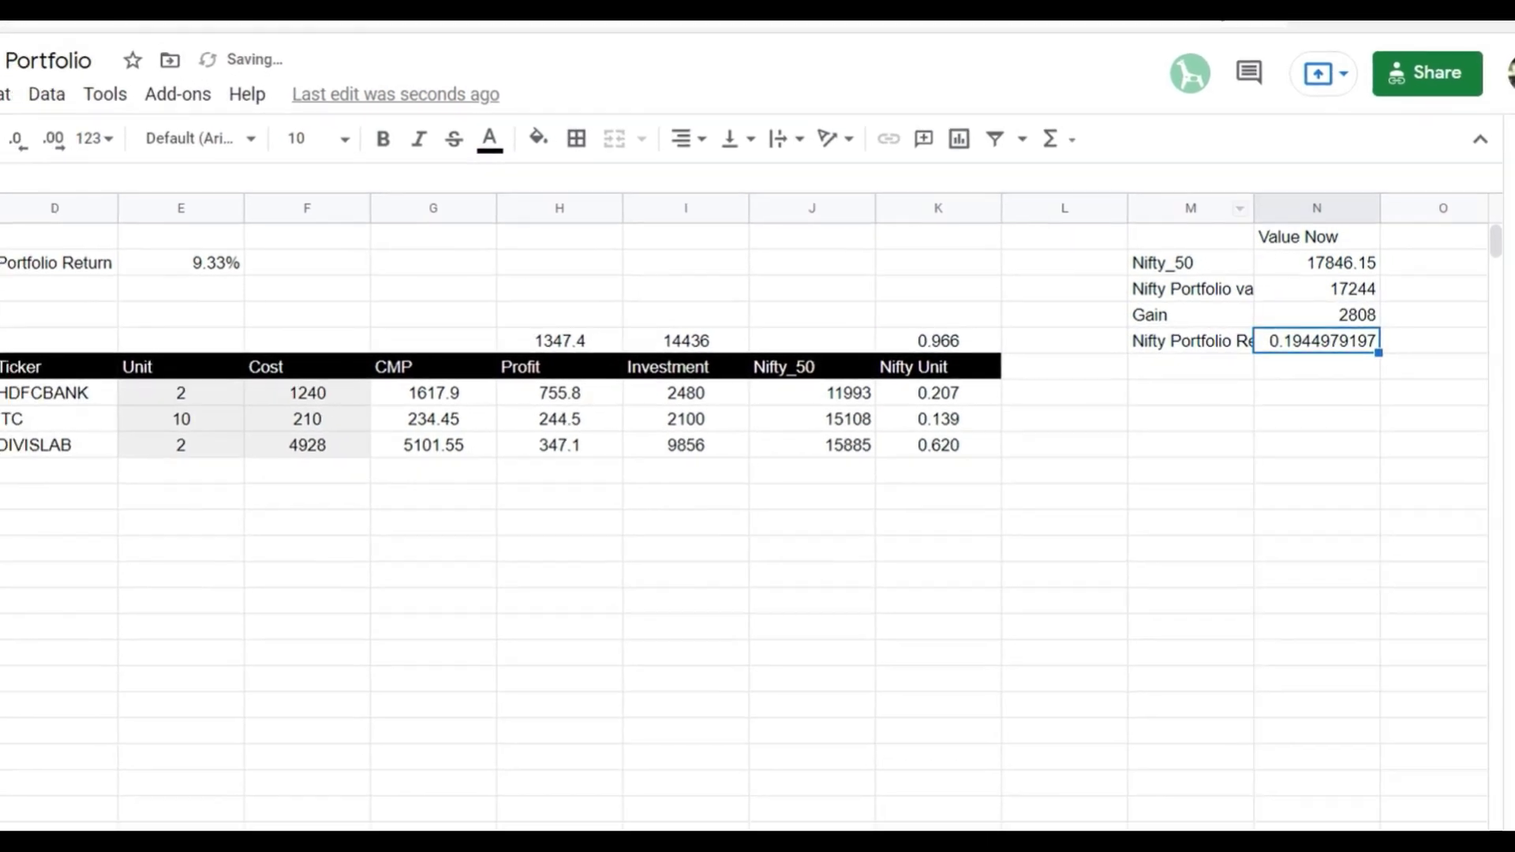
click(108, 154)
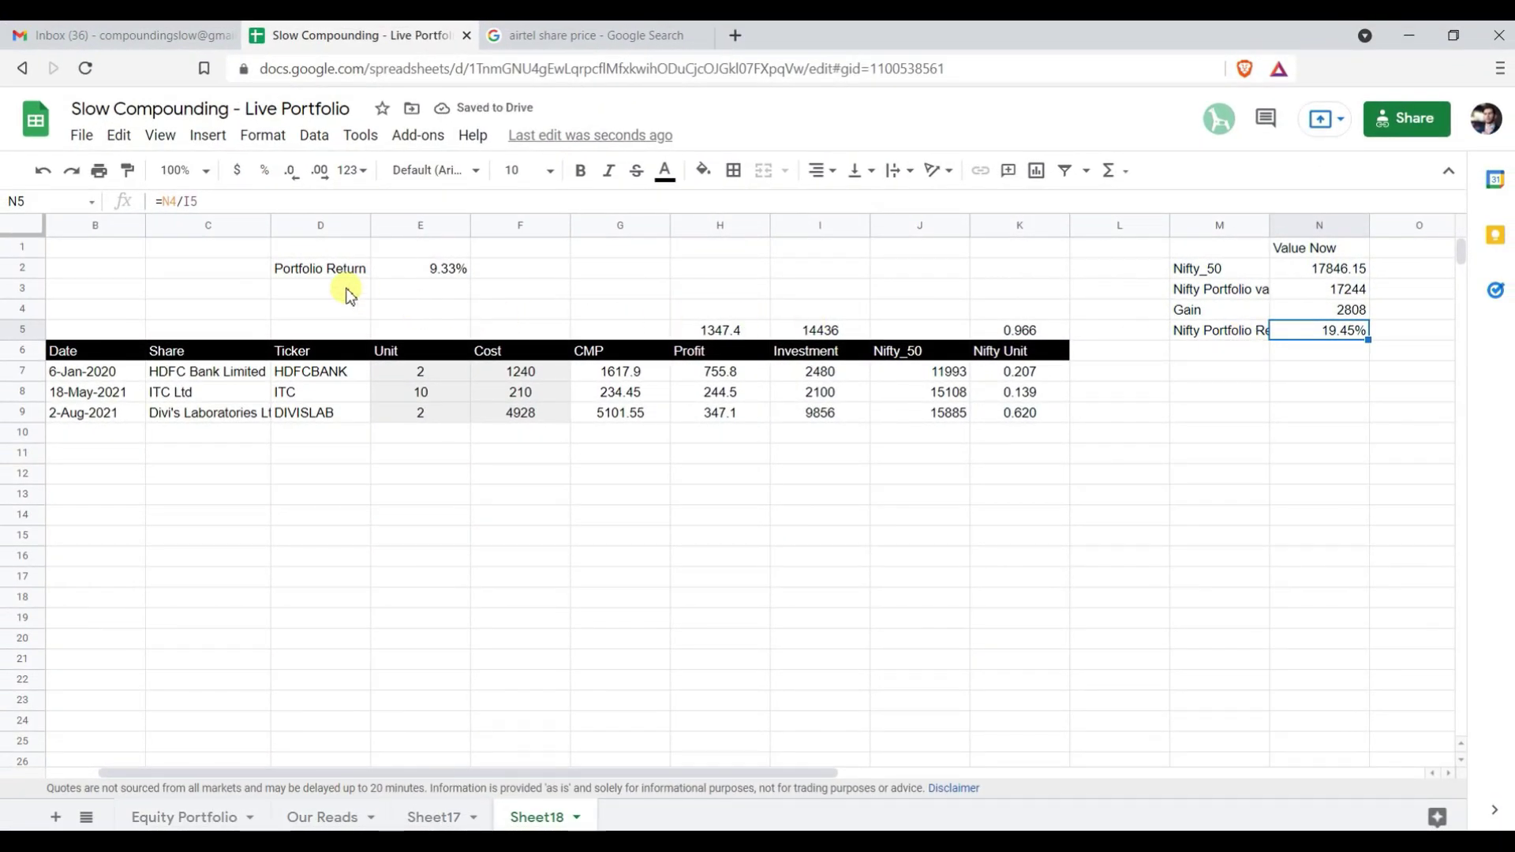
Add the label Nifty Portfolio in D3 and reference its return in E3 with =N5
click(352, 290)
text(Nifty Portfoli)
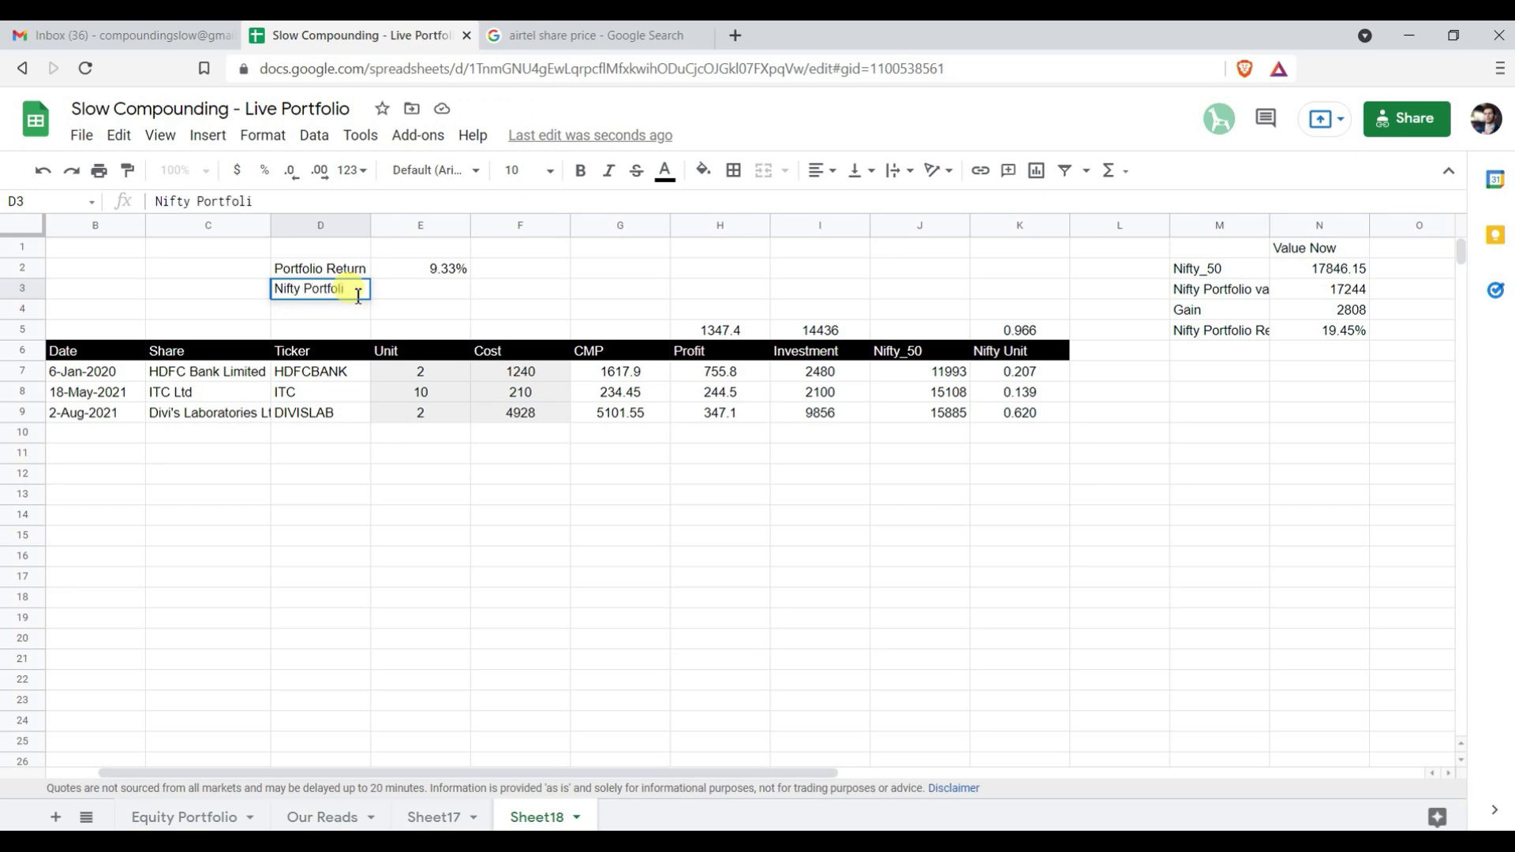
key(Tab)
text(=)
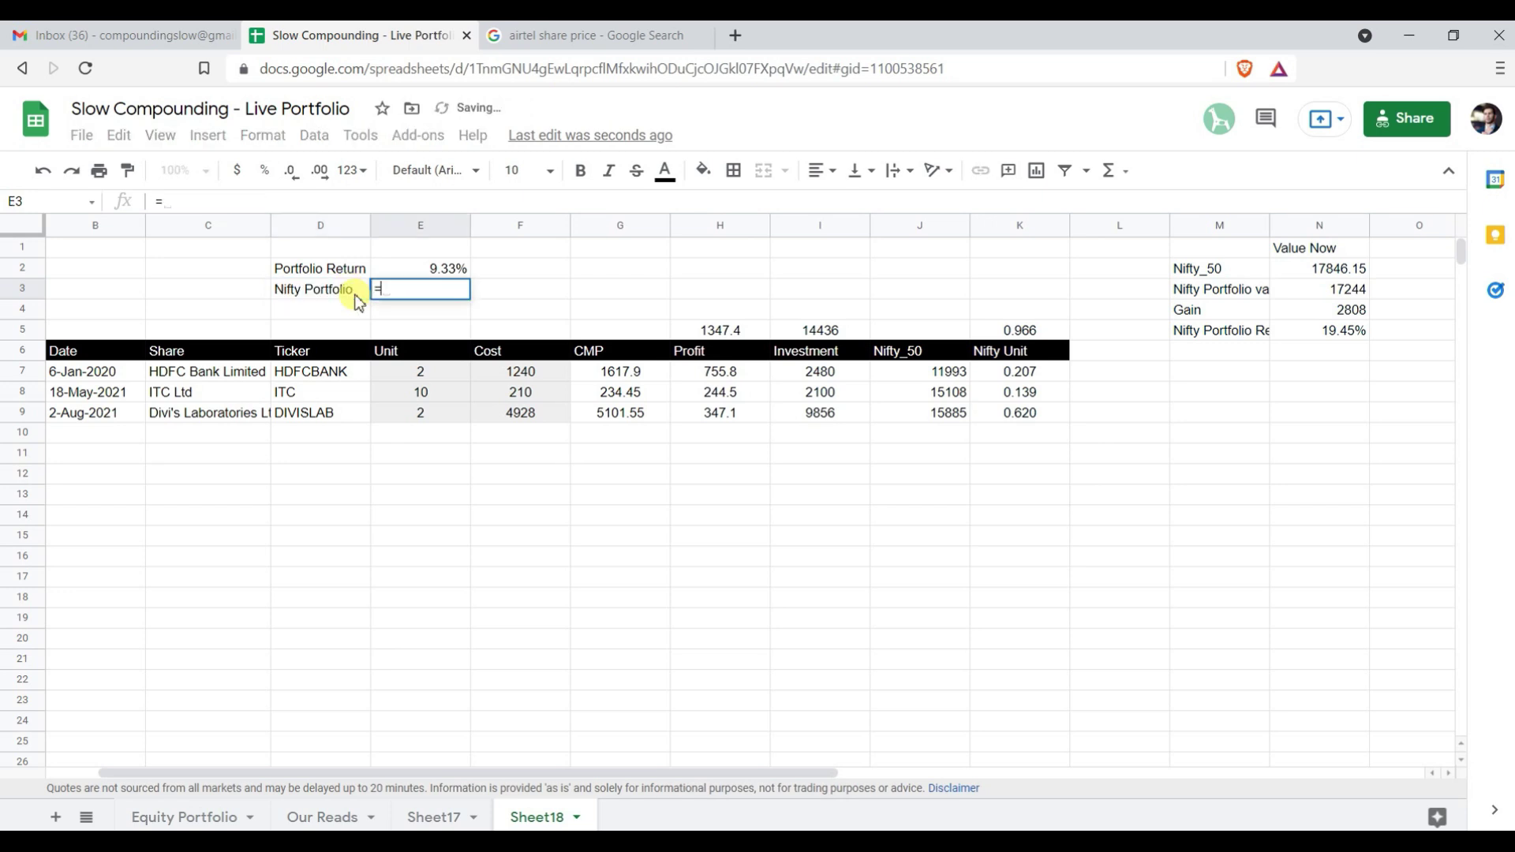
key(Right)
key(Right)
key(Right)
key(Right)
key(Right)
key(Right)
key(Right)
key(Right)
key(Right)
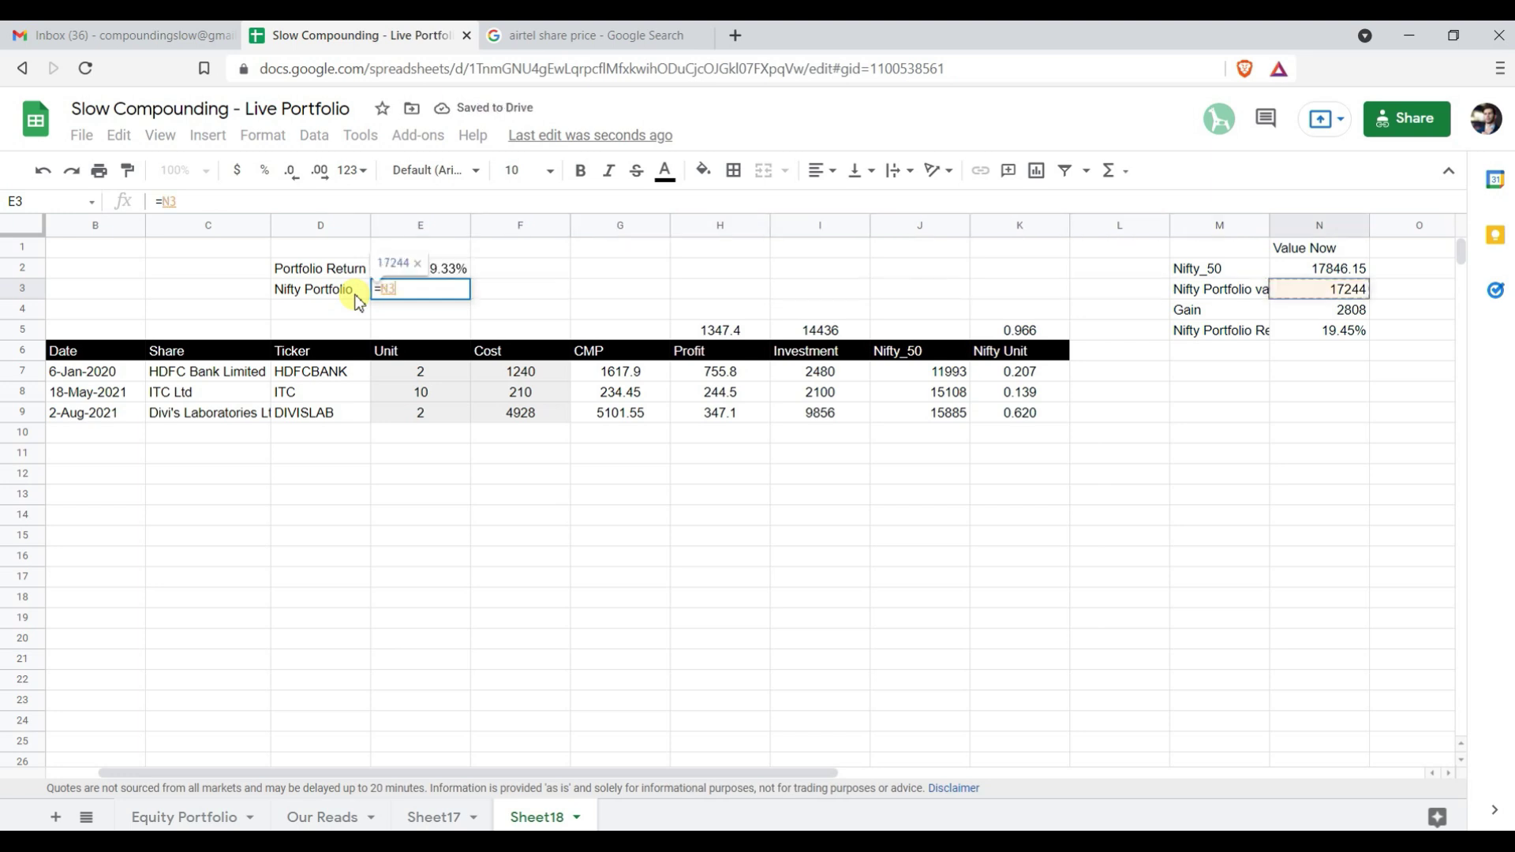
key(Down)
key(Down)
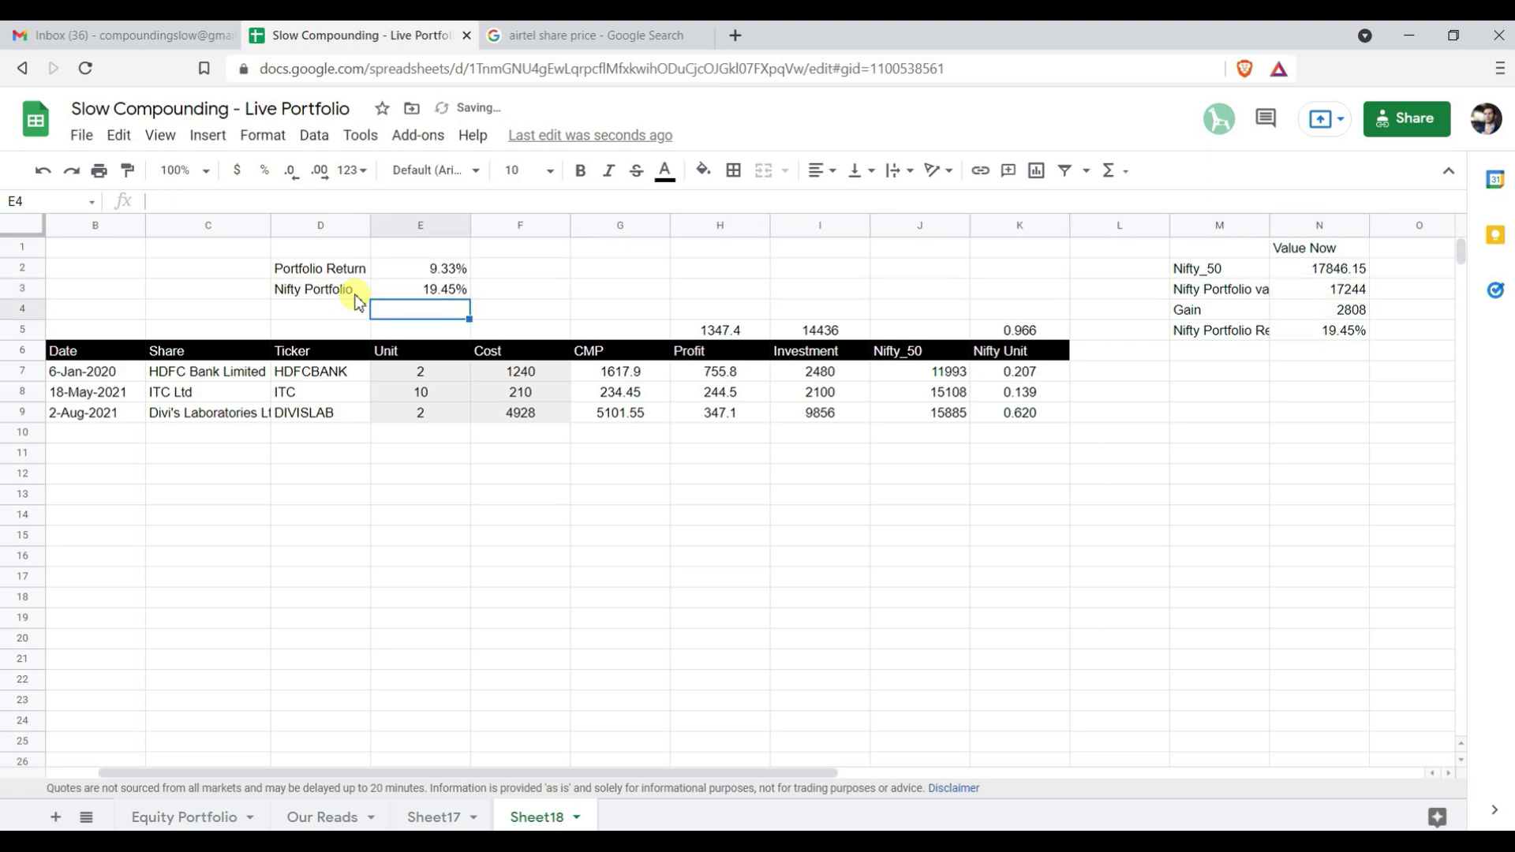
Add the label Alpha in D4 and calculate it in E4 with =E2-E3
key(Left)
text(Alpha)
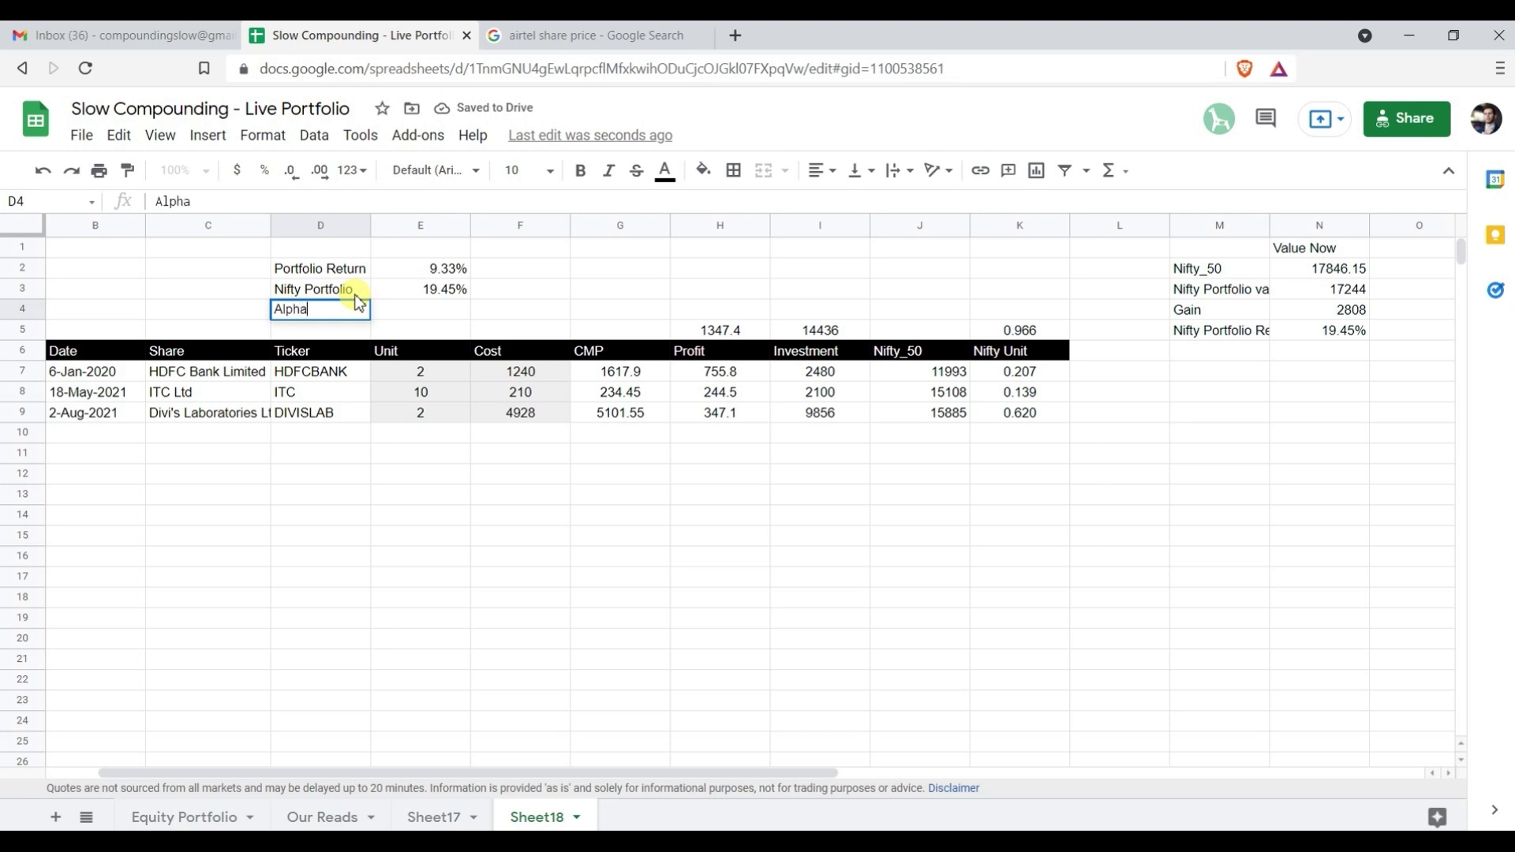
key(Tab)
key(Tab)
key(Left)
text(=)
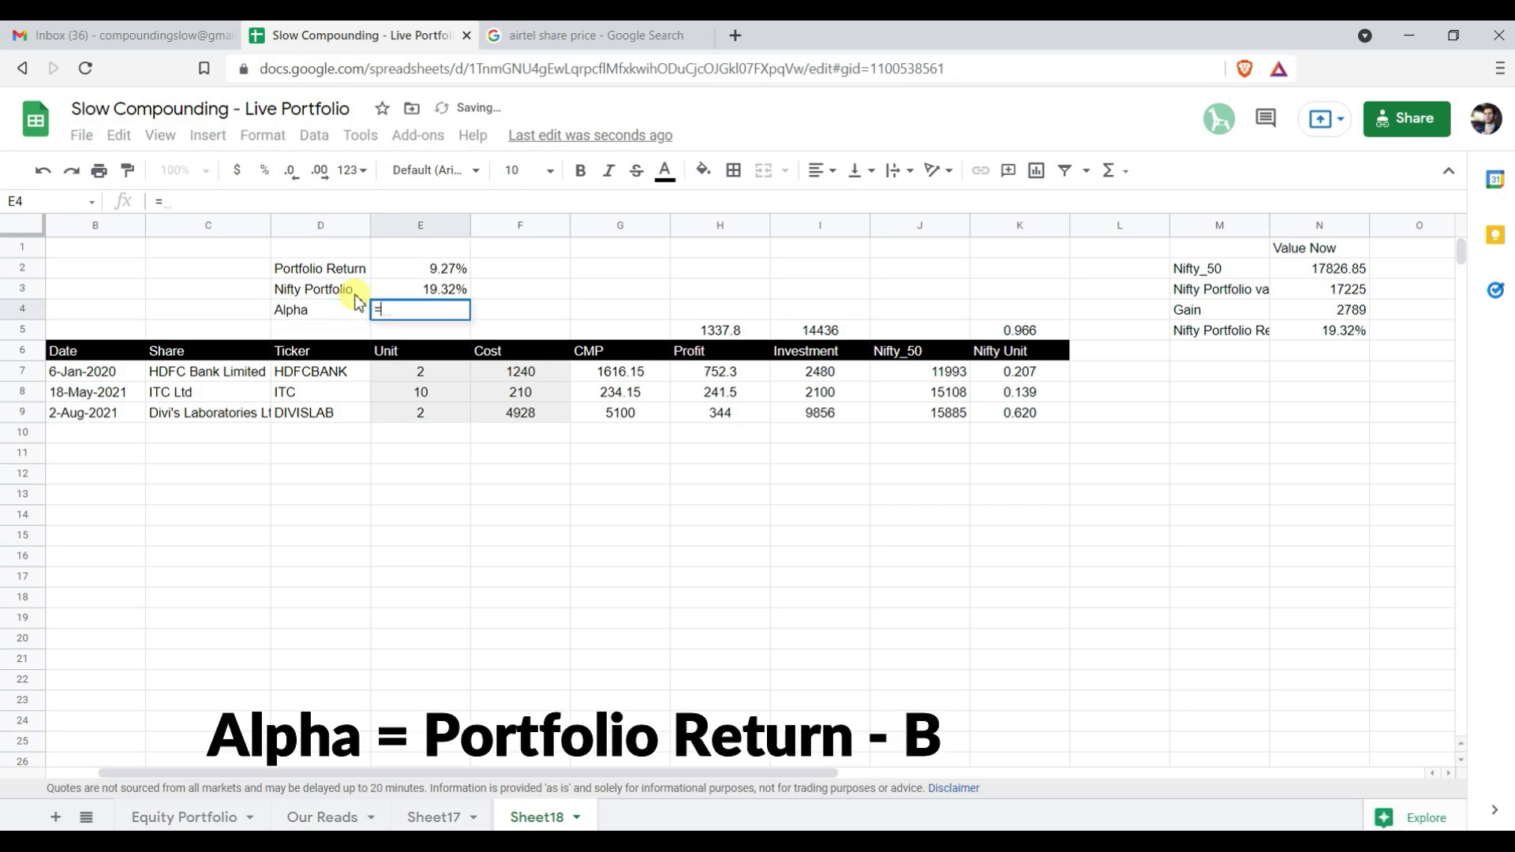
text(E2-E3)
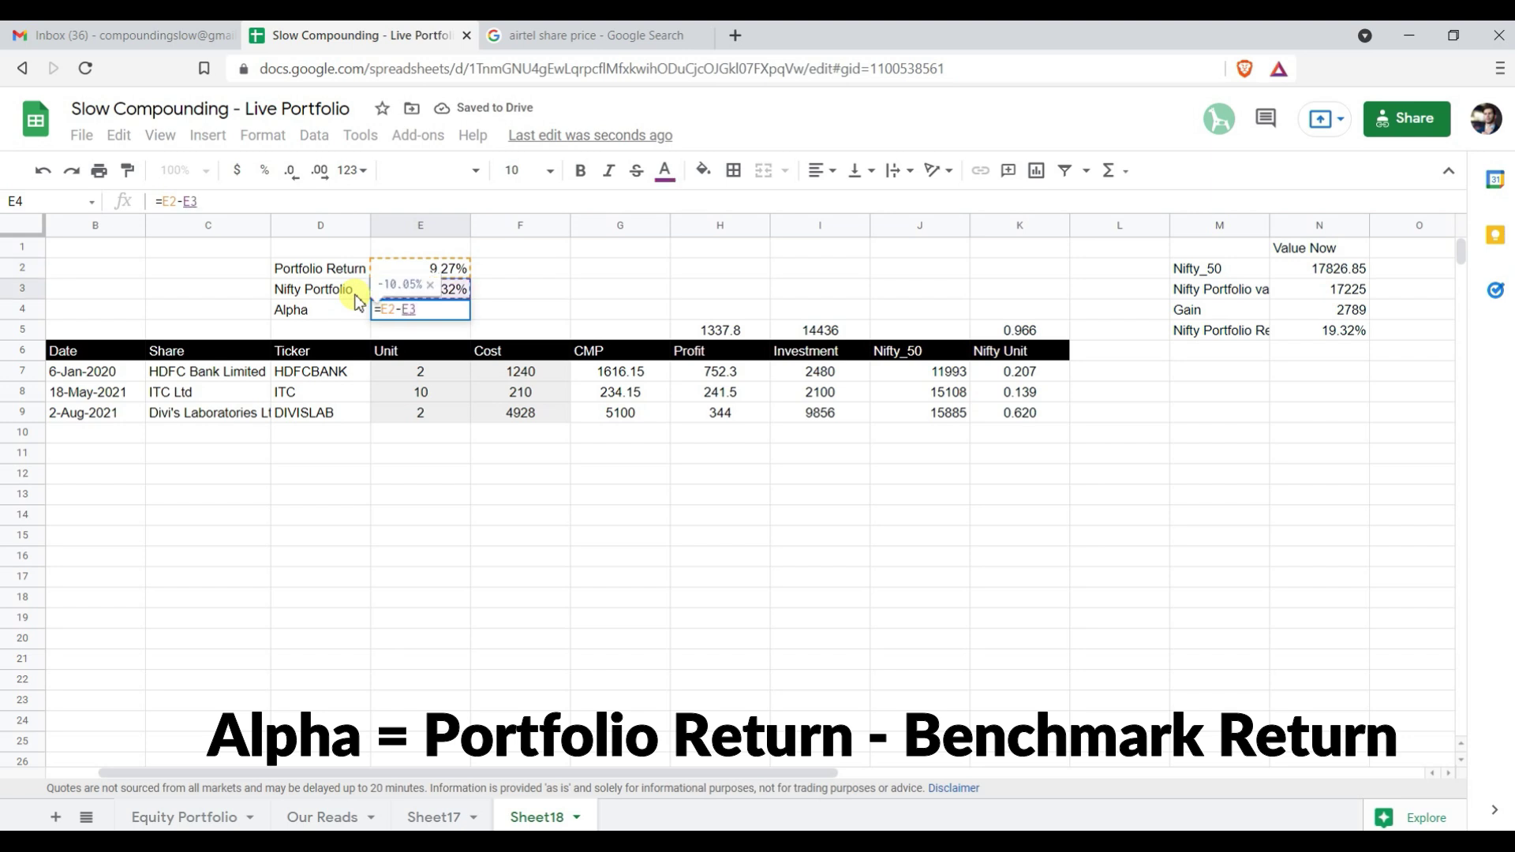
key(Return)
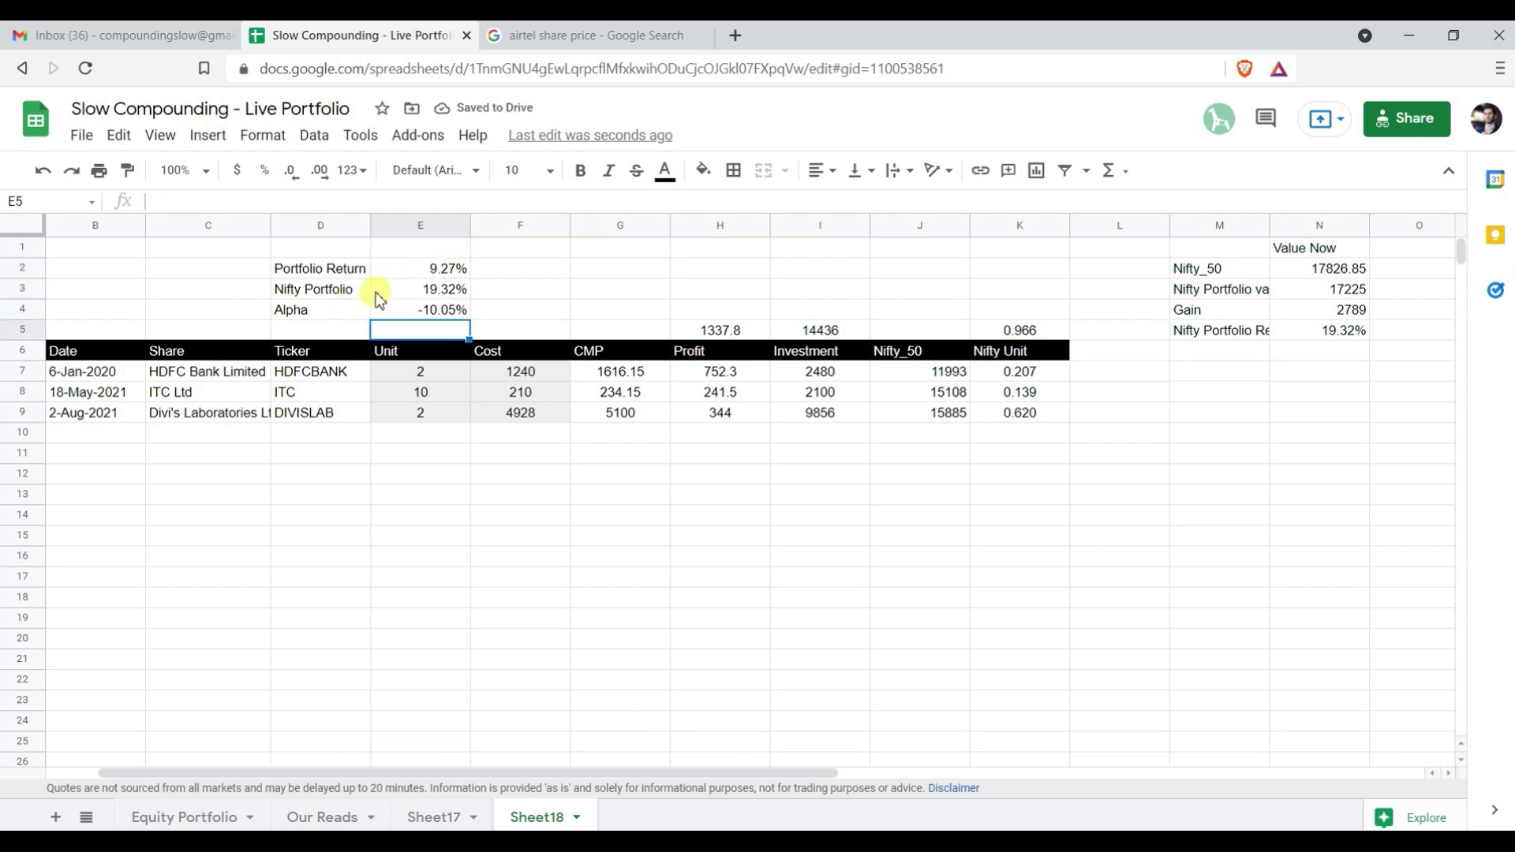
click(438, 310)
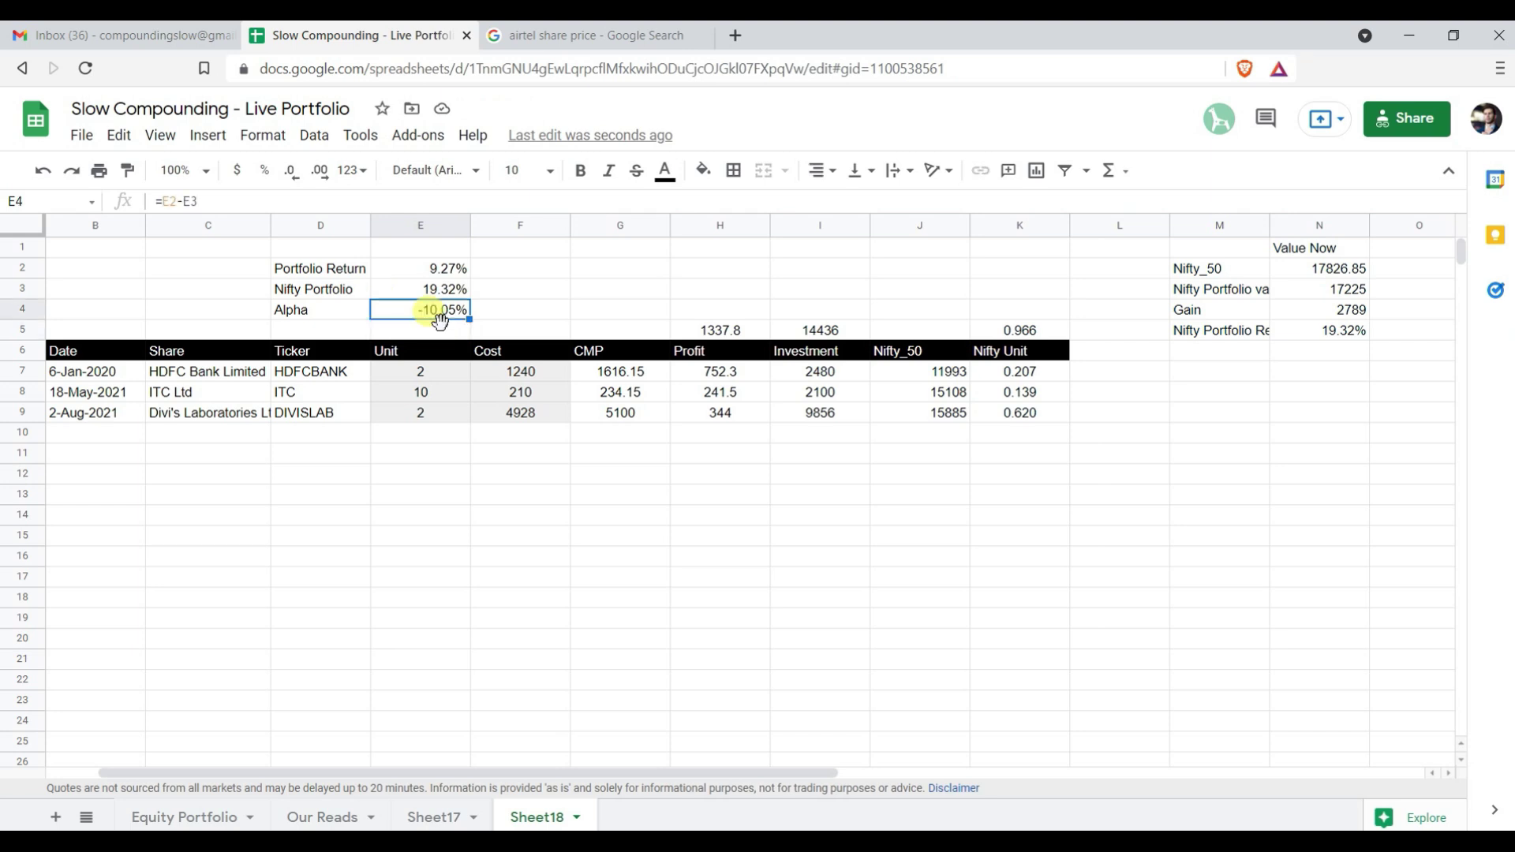
Replace the ITC ticker in D8 with RELIANCE and check that row's cost in F8
click(294, 390)
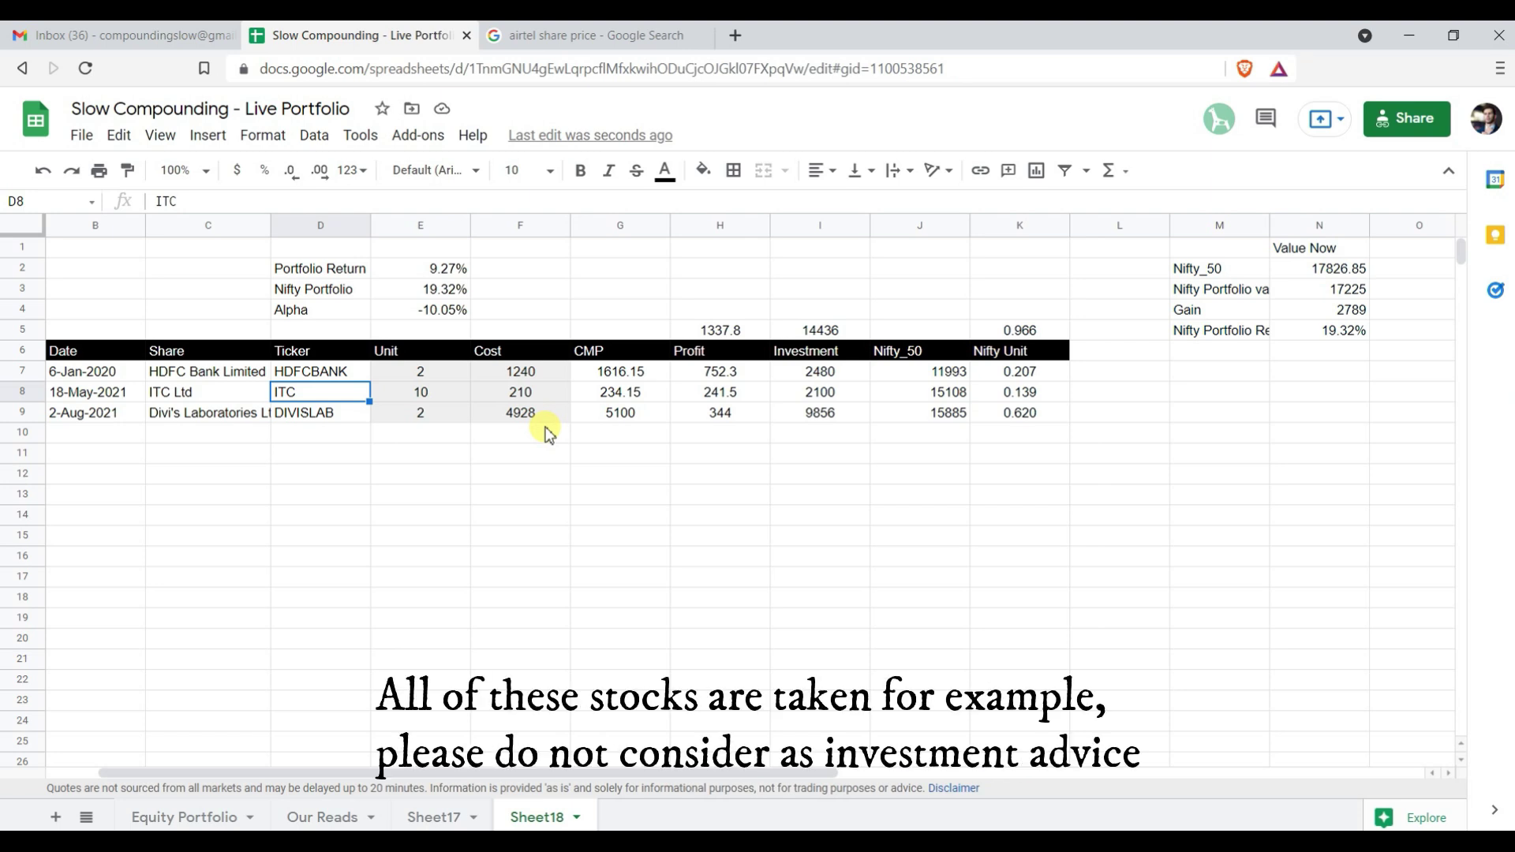
text(RELIANCE)
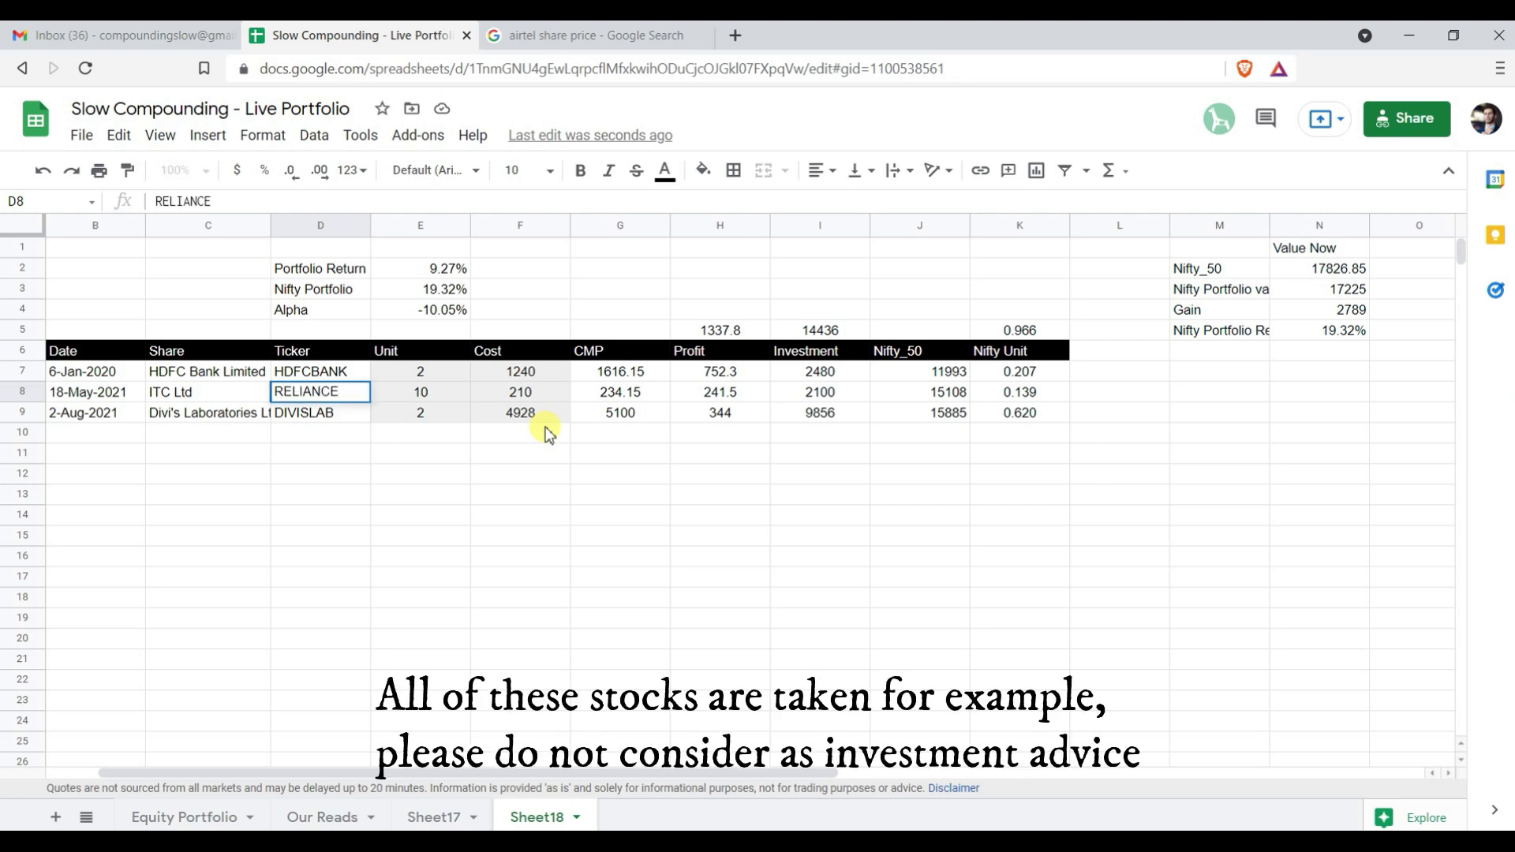
key(Return)
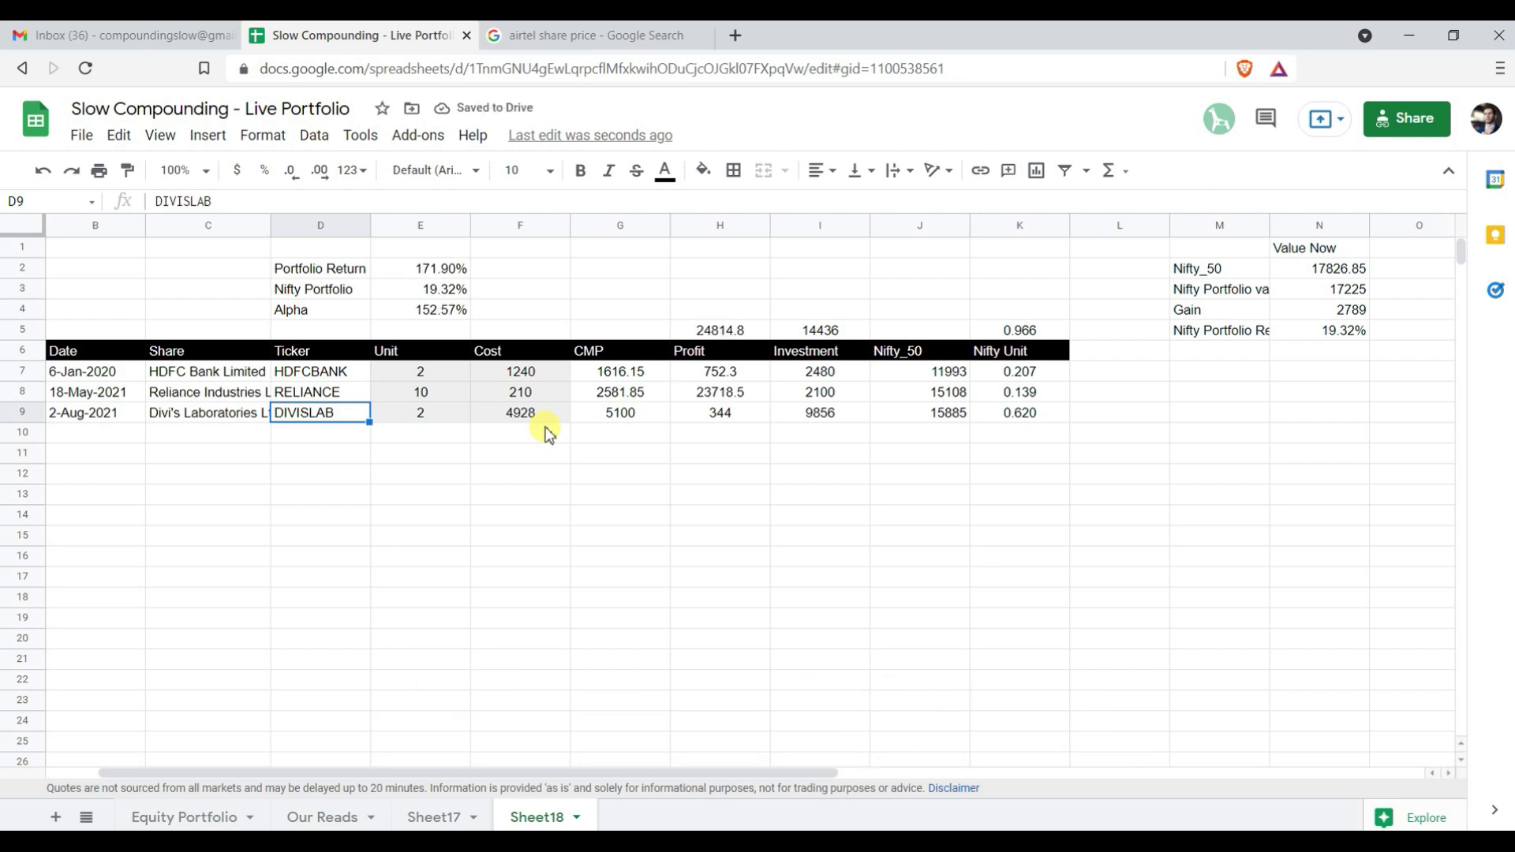
key(Up)
key(Right)
key(Right)
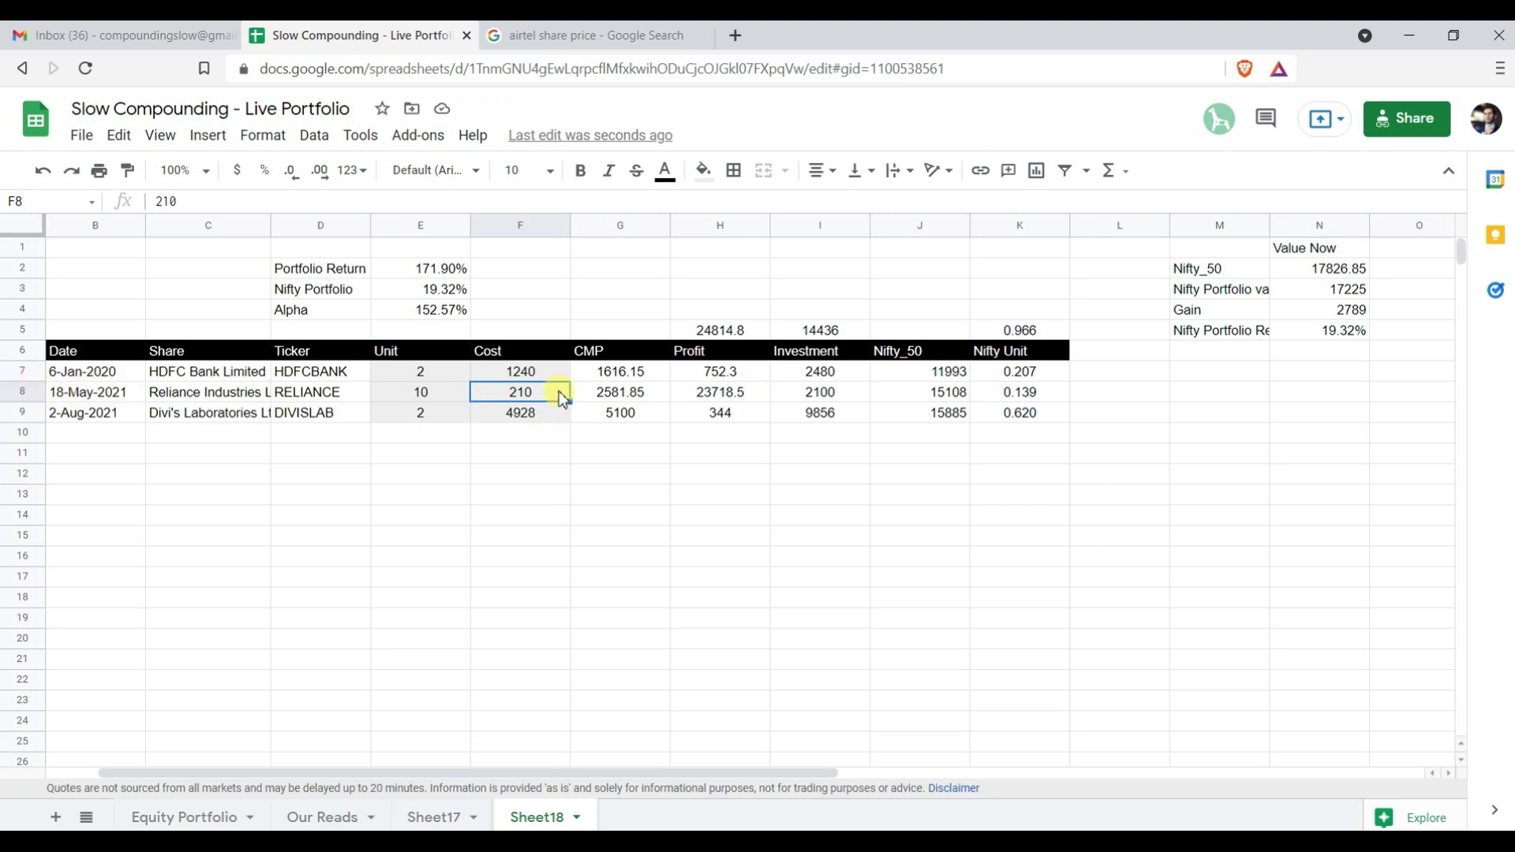
Look up the Reliance closing price for its purchase date in M13 with =GOOGLEFINANCE(D8,"Price",B8-1)
click(1192, 497)
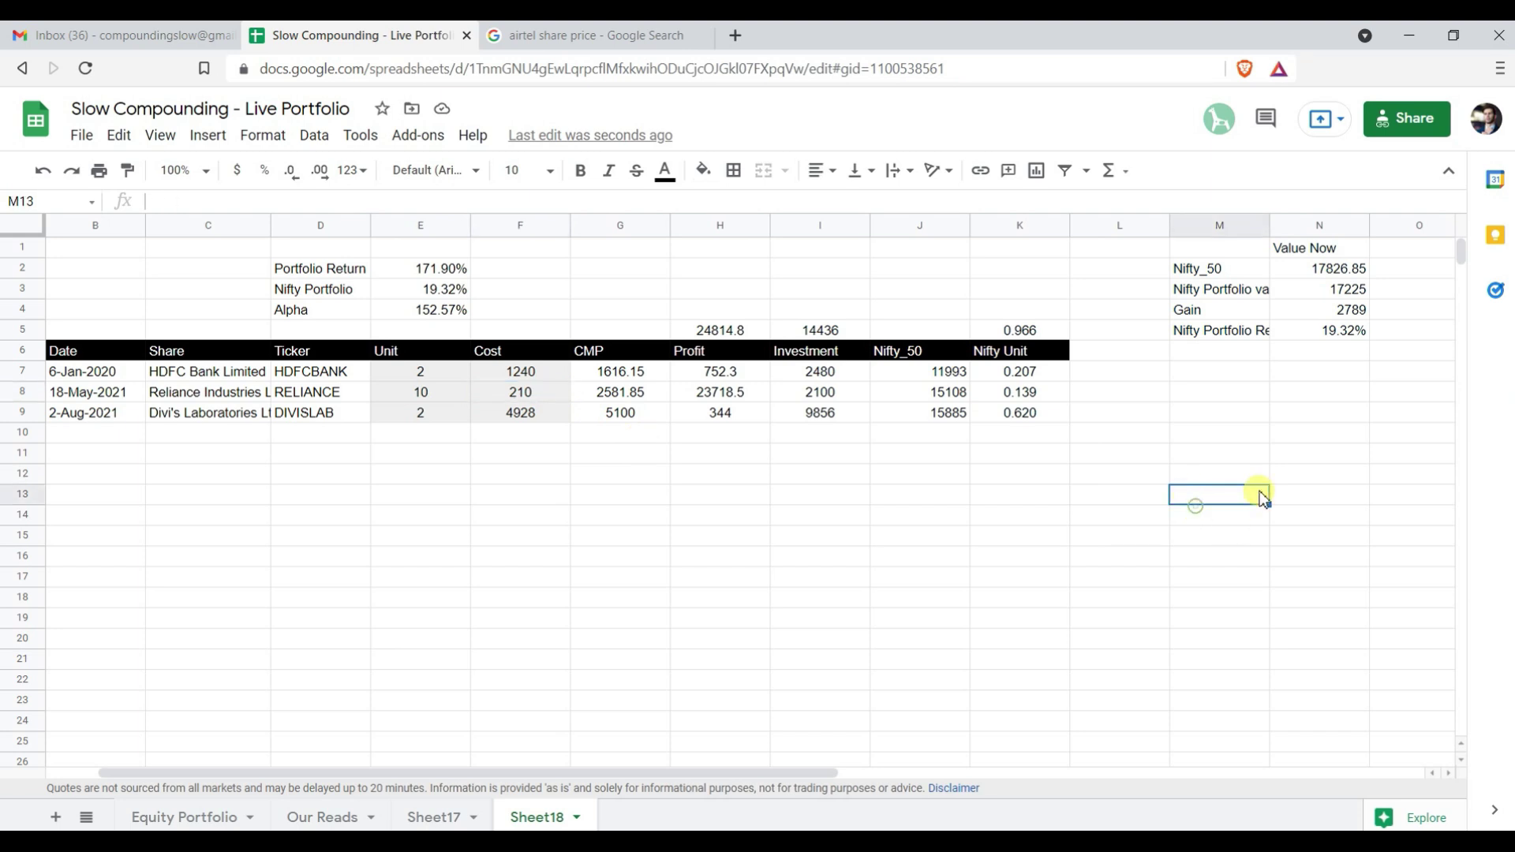
text(=)
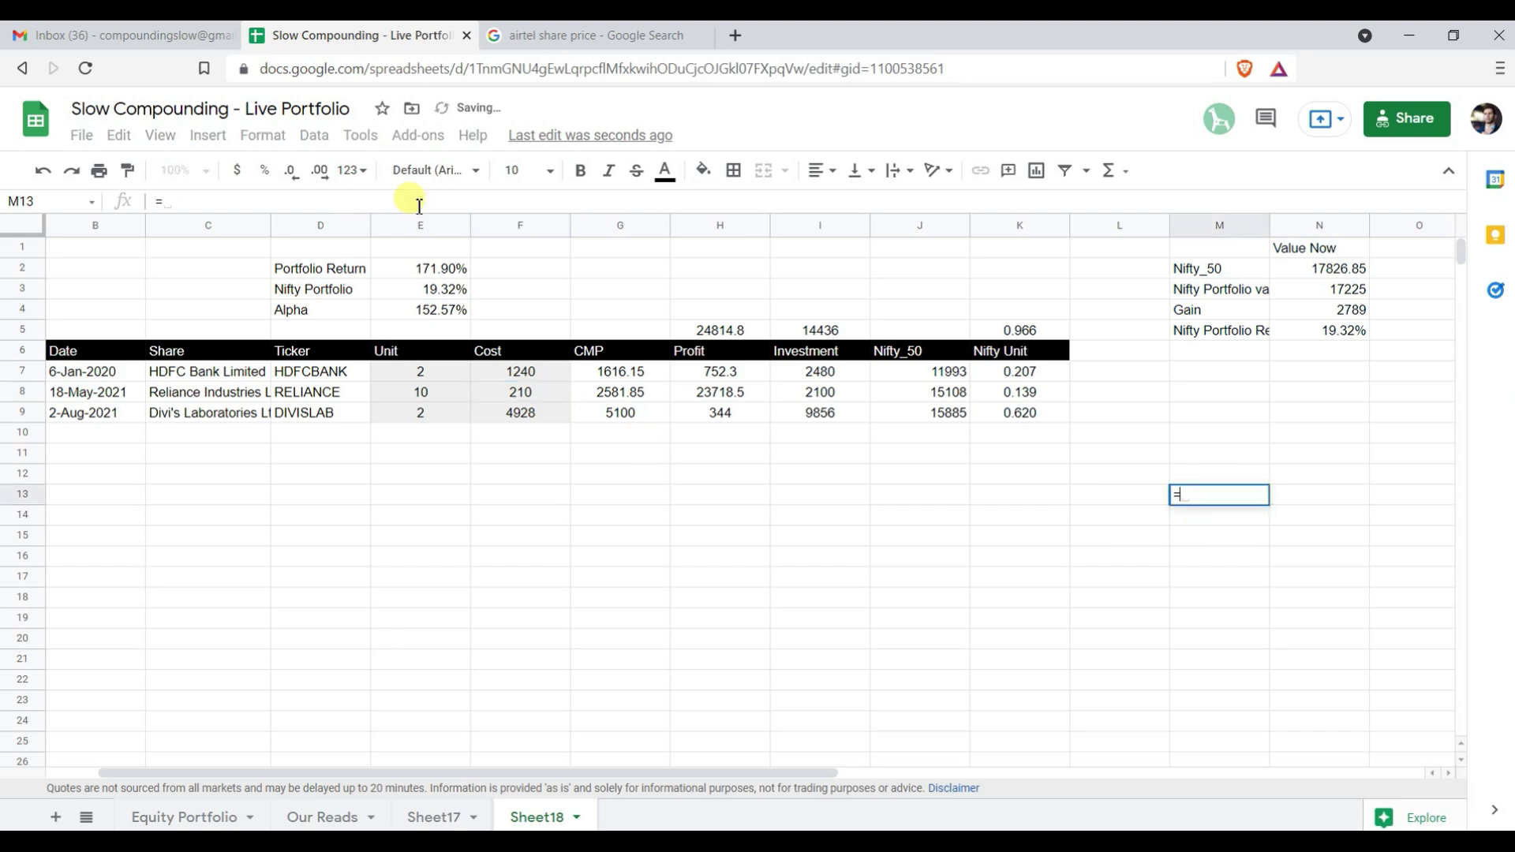
text(google)
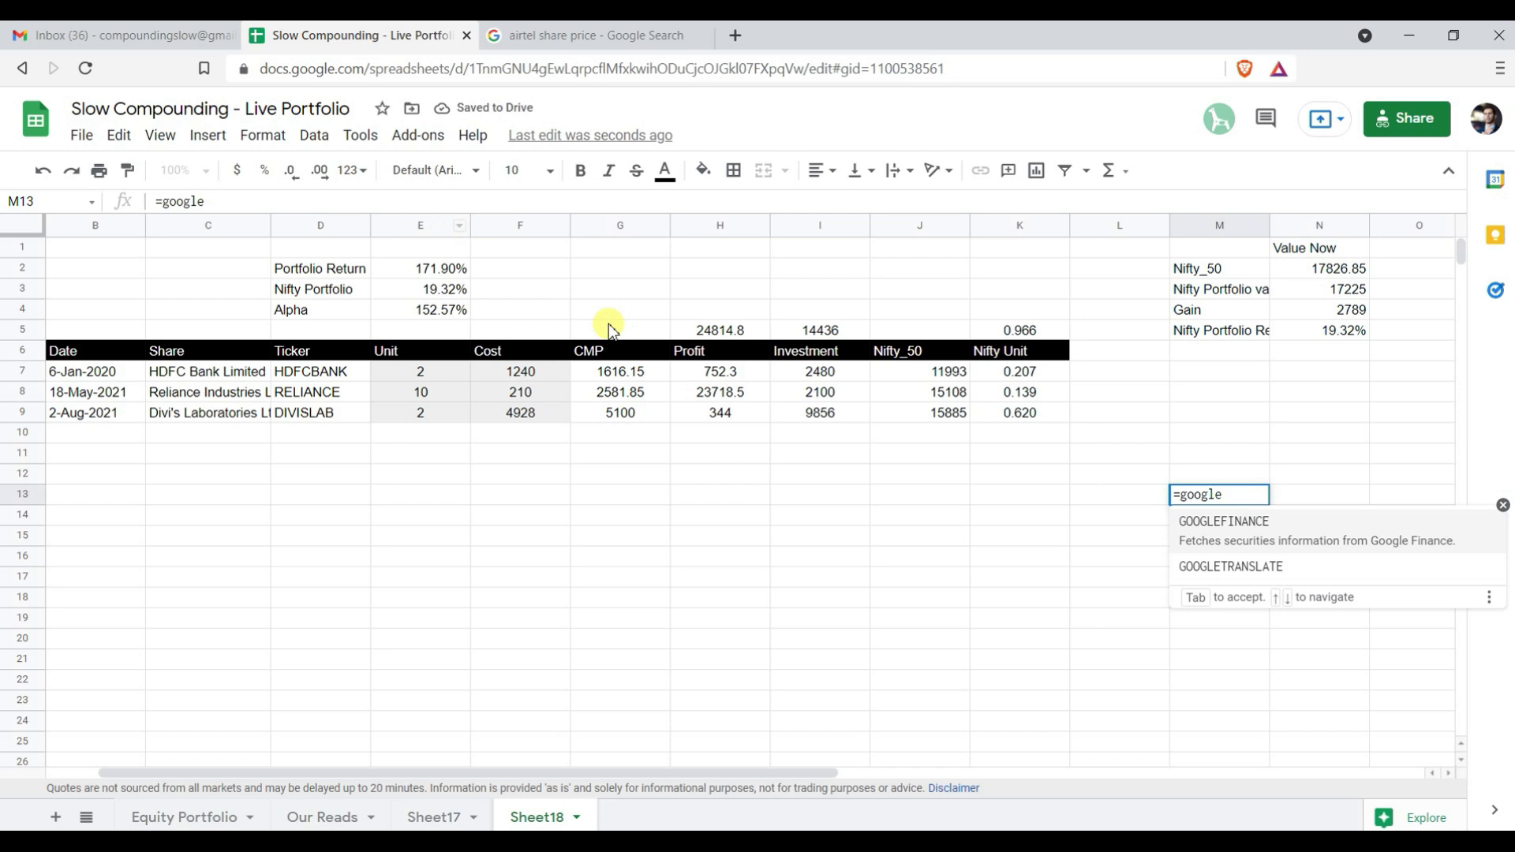
click(1221, 527)
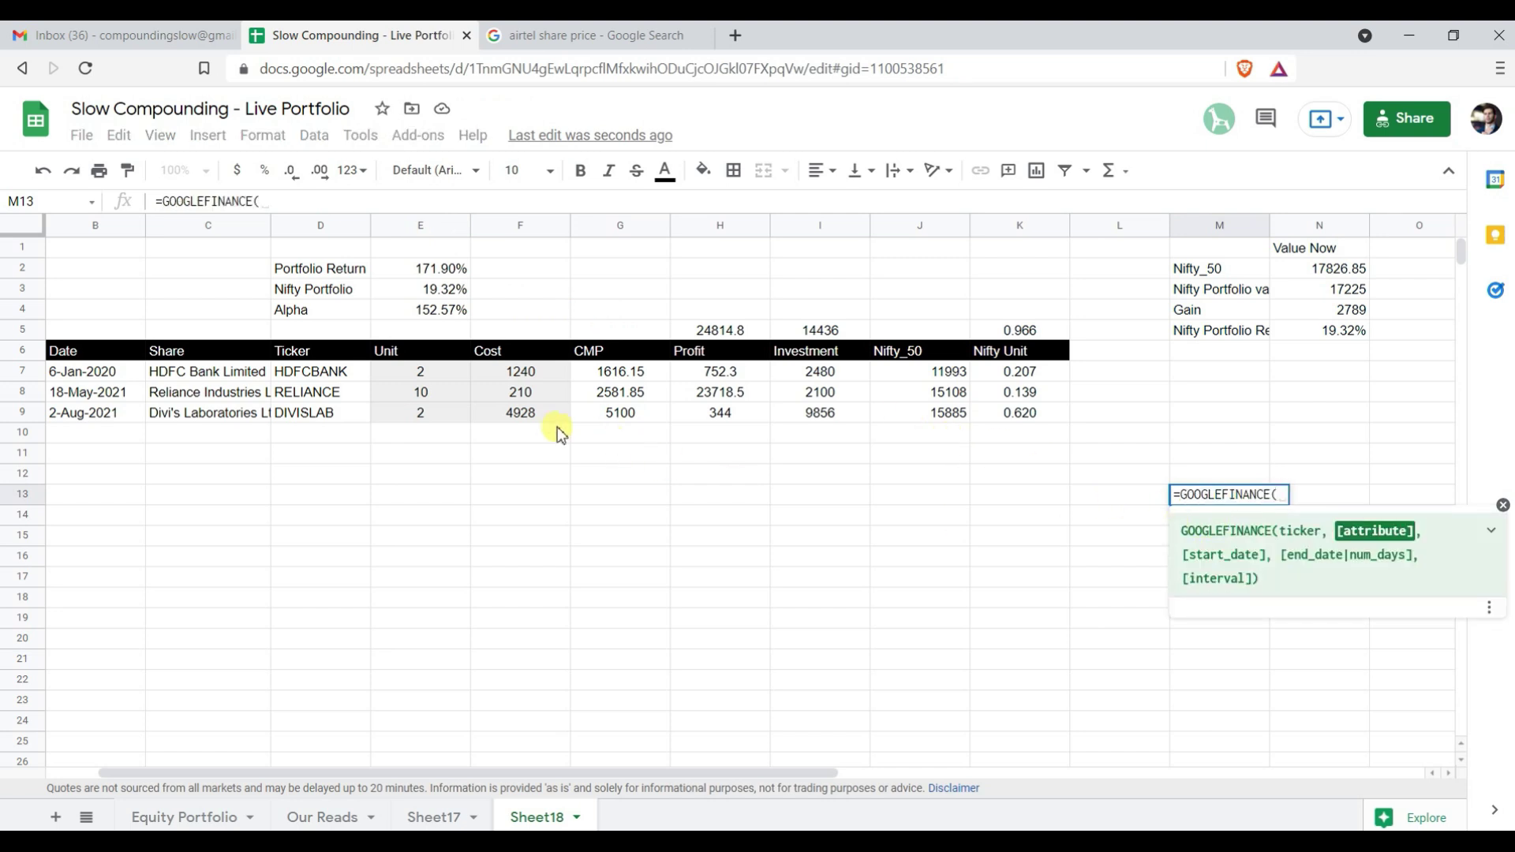
click(326, 392)
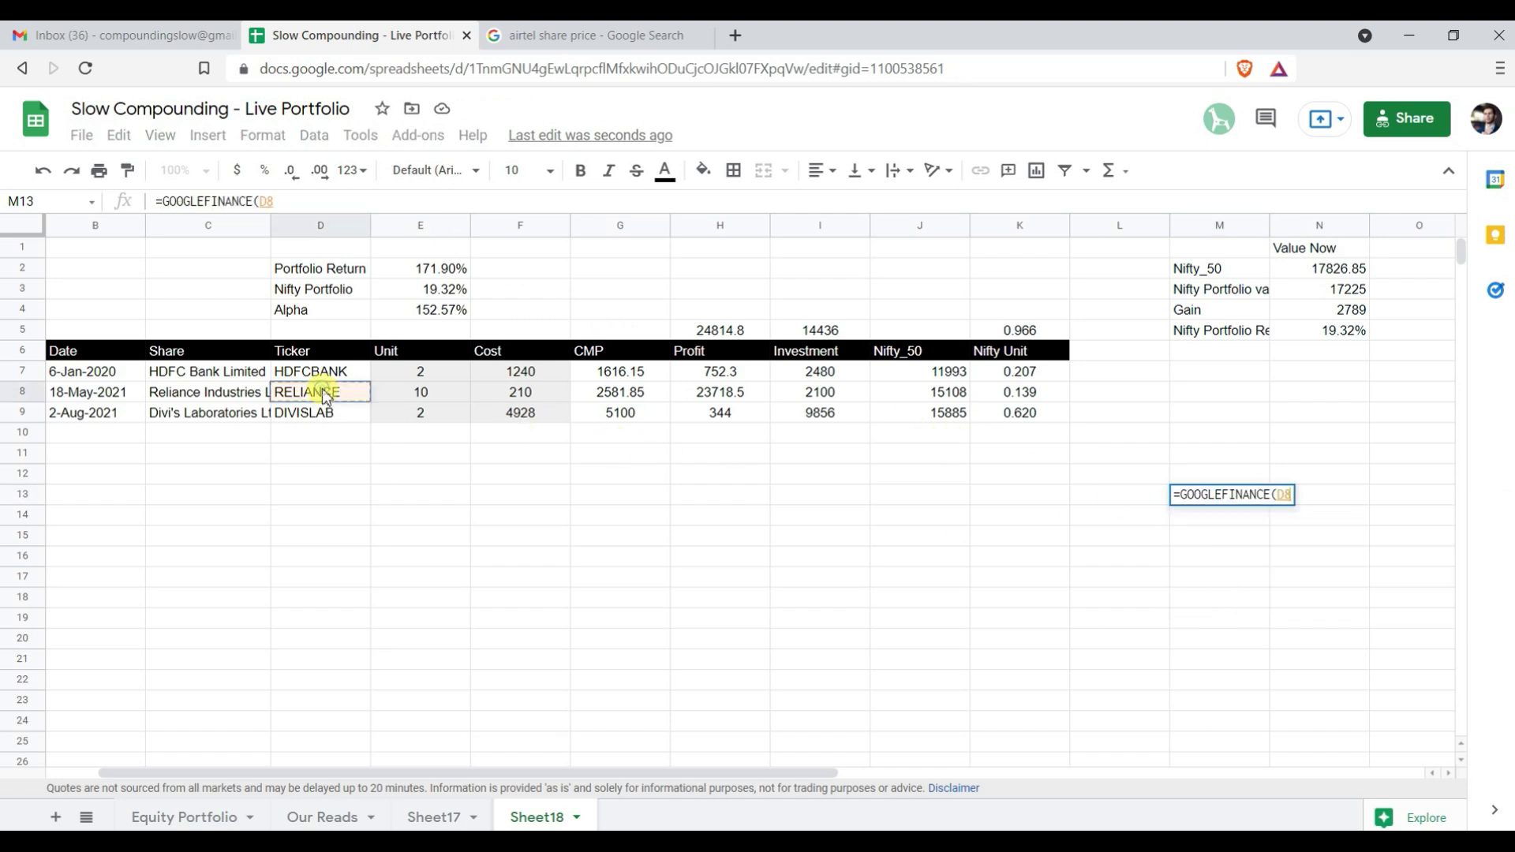
text(,)
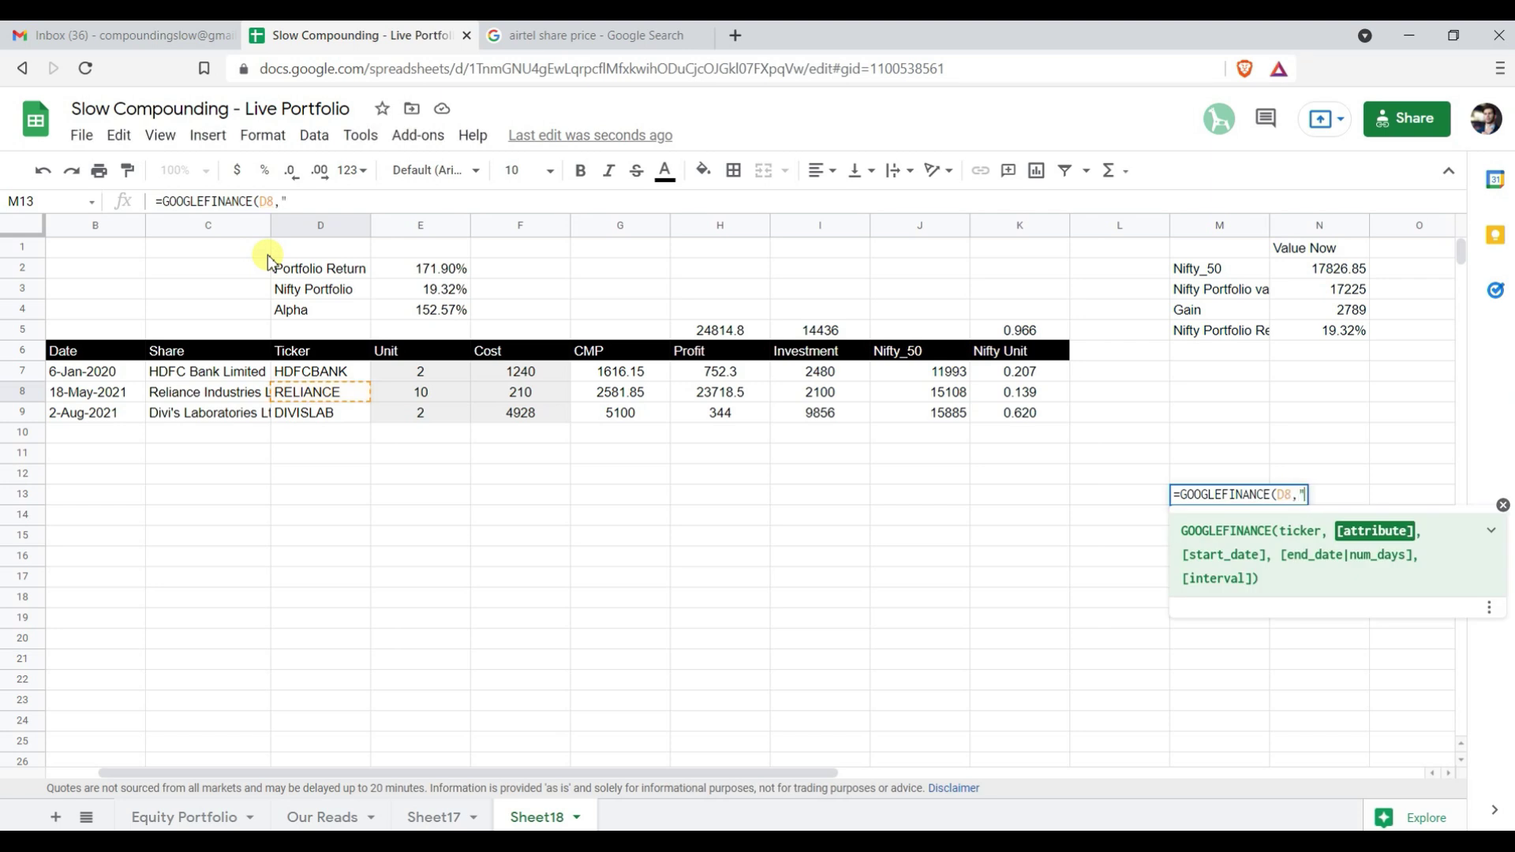
text("Price",)
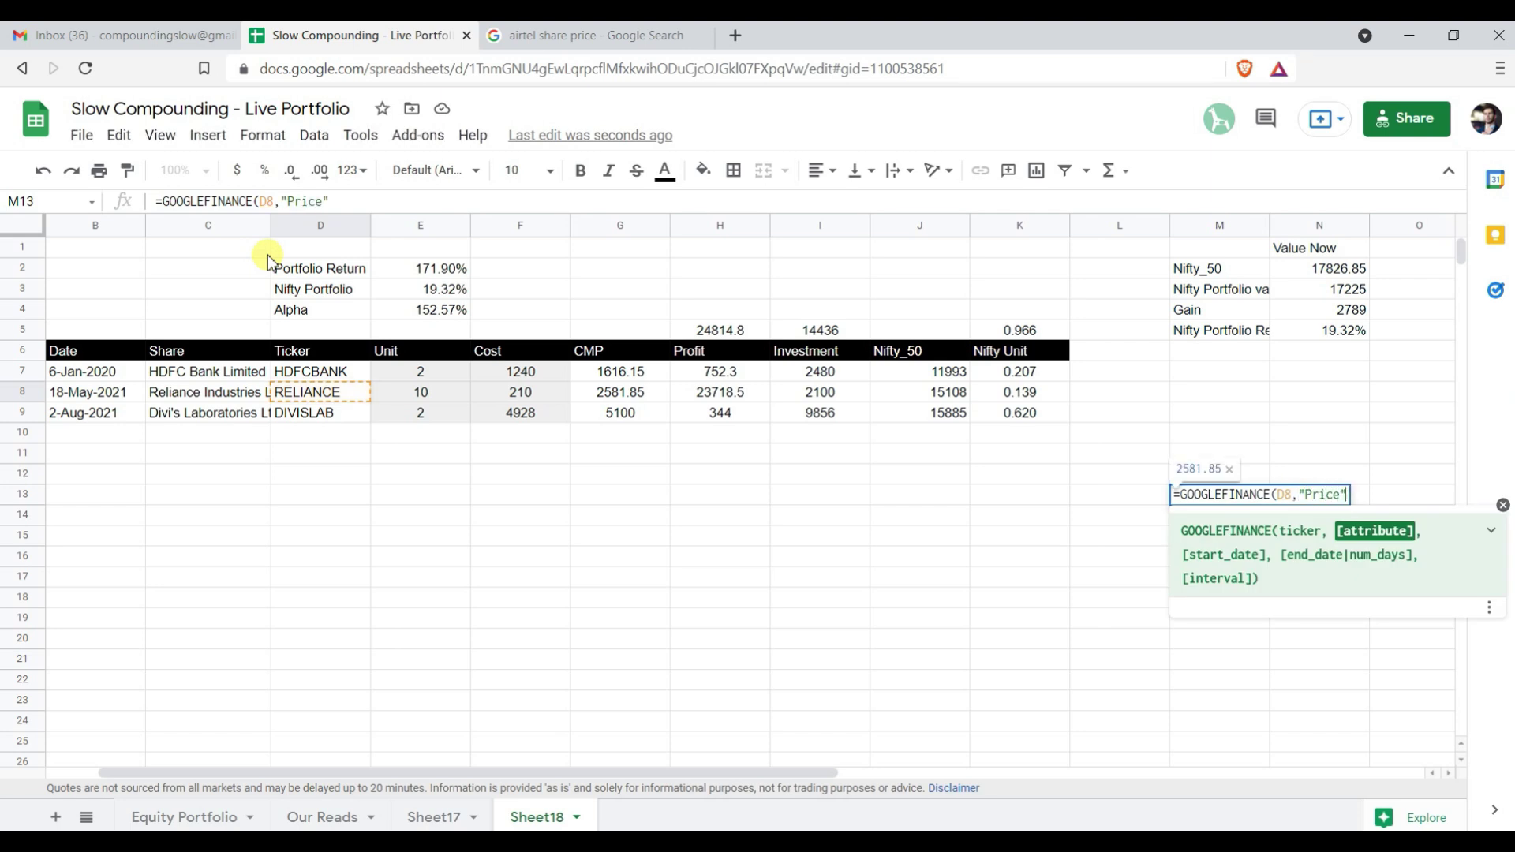
click(86, 393)
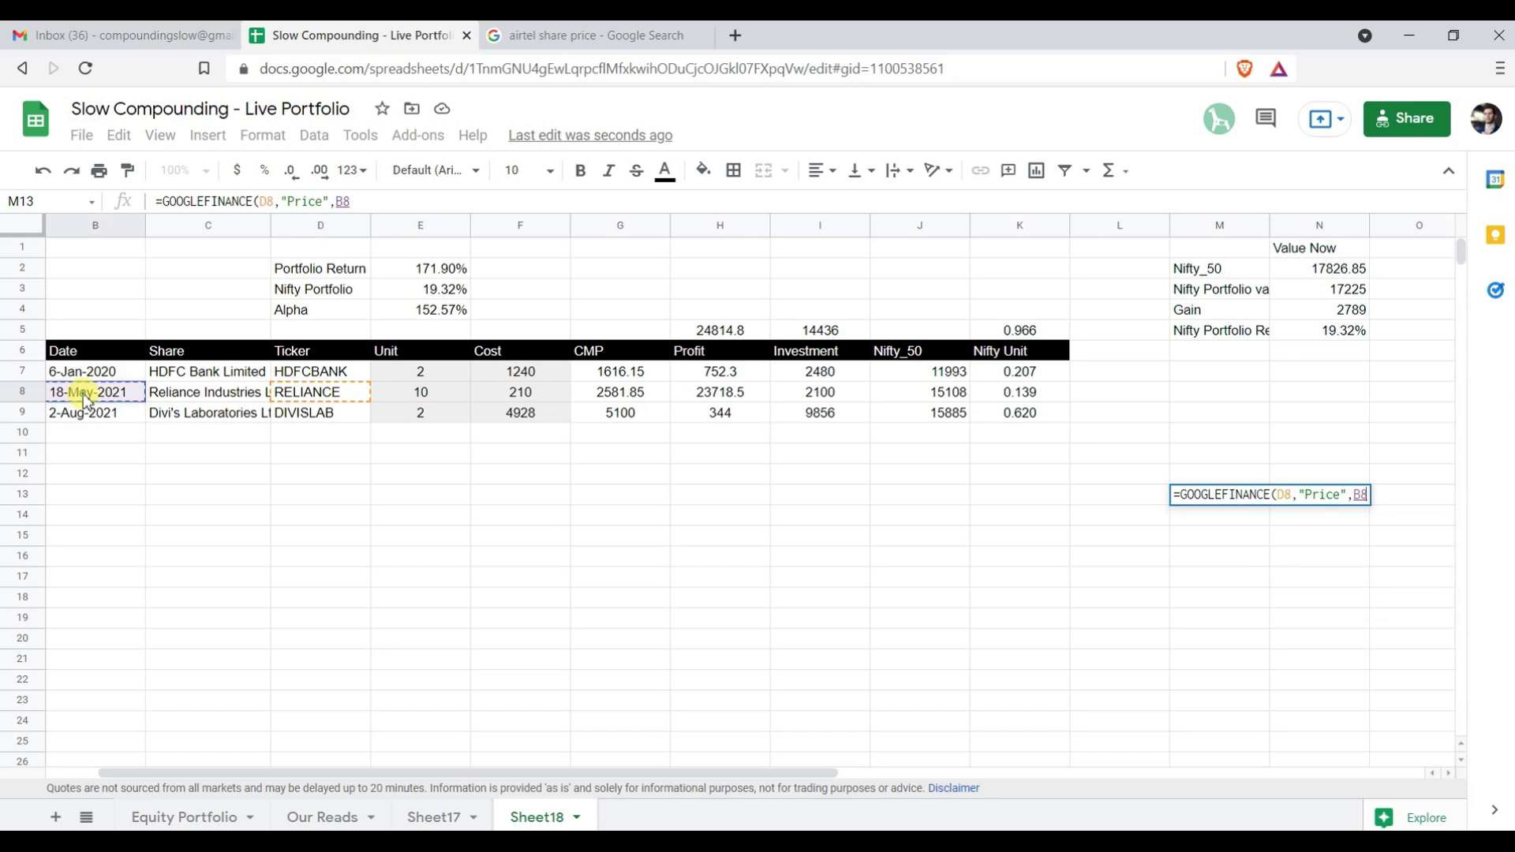
text(-1)
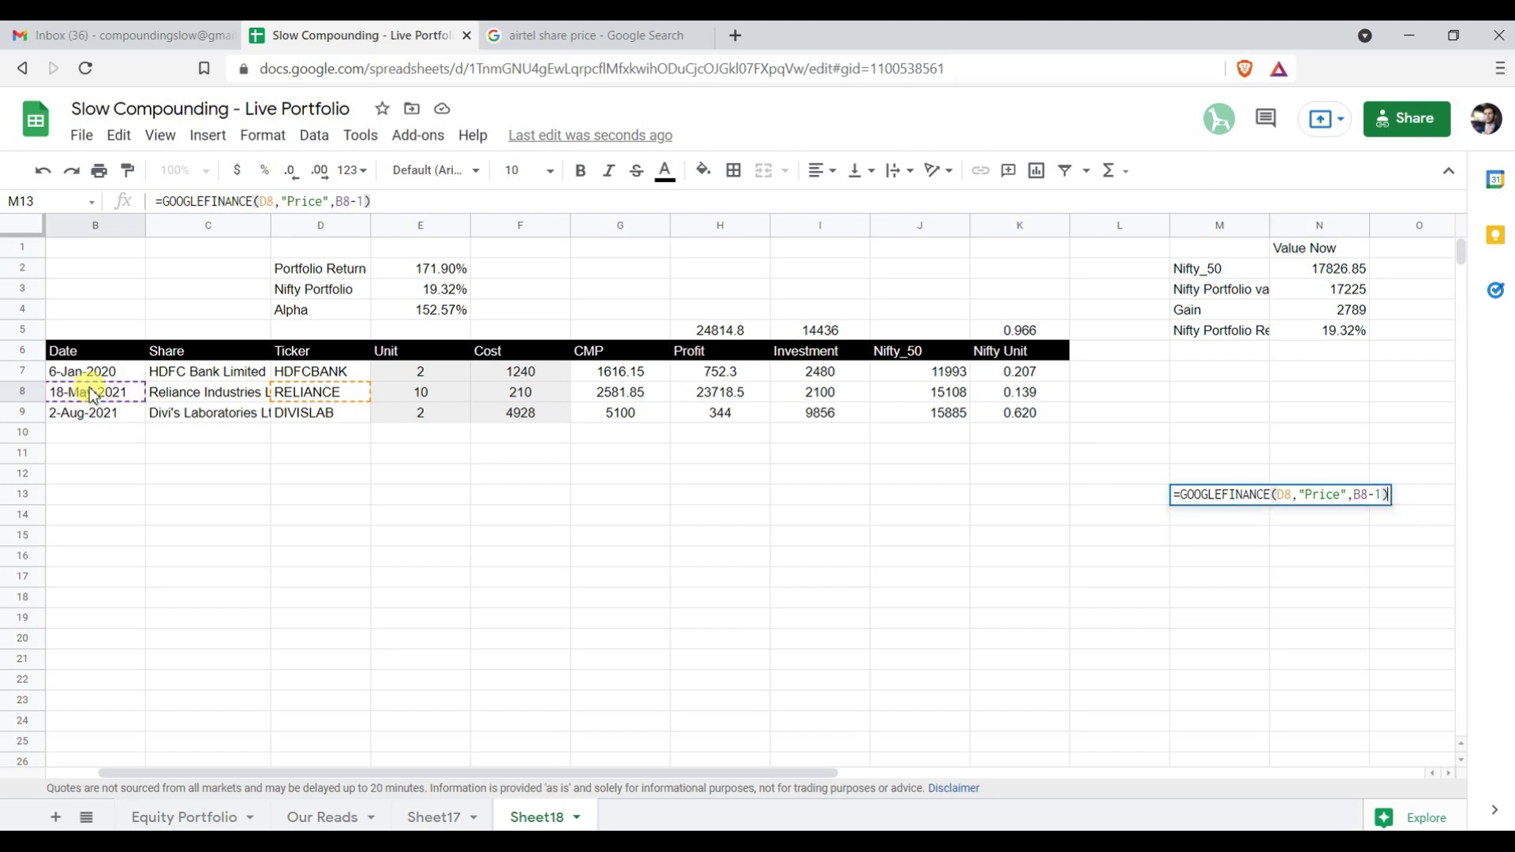
key(Return)
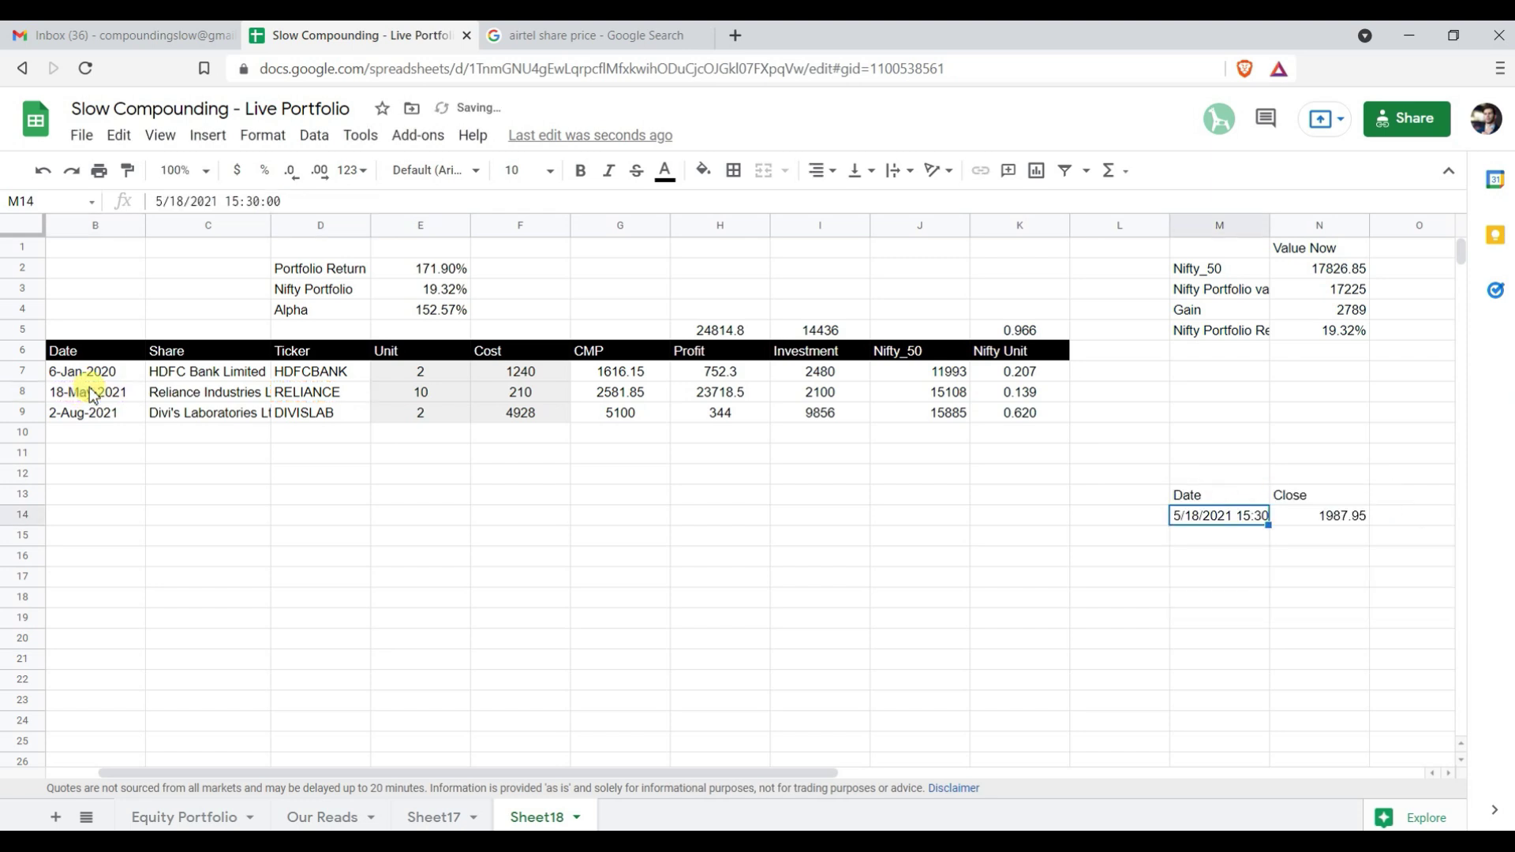
Set the cost of the RELIANCE row in F8 to 1987
key(Up)
key(Left)
key(Left)
key(Left)
key(Left)
key(Left)
key(Left)
key(Up)
key(Up)
key(Up)
key(Up)
key(Up)
key(Left)
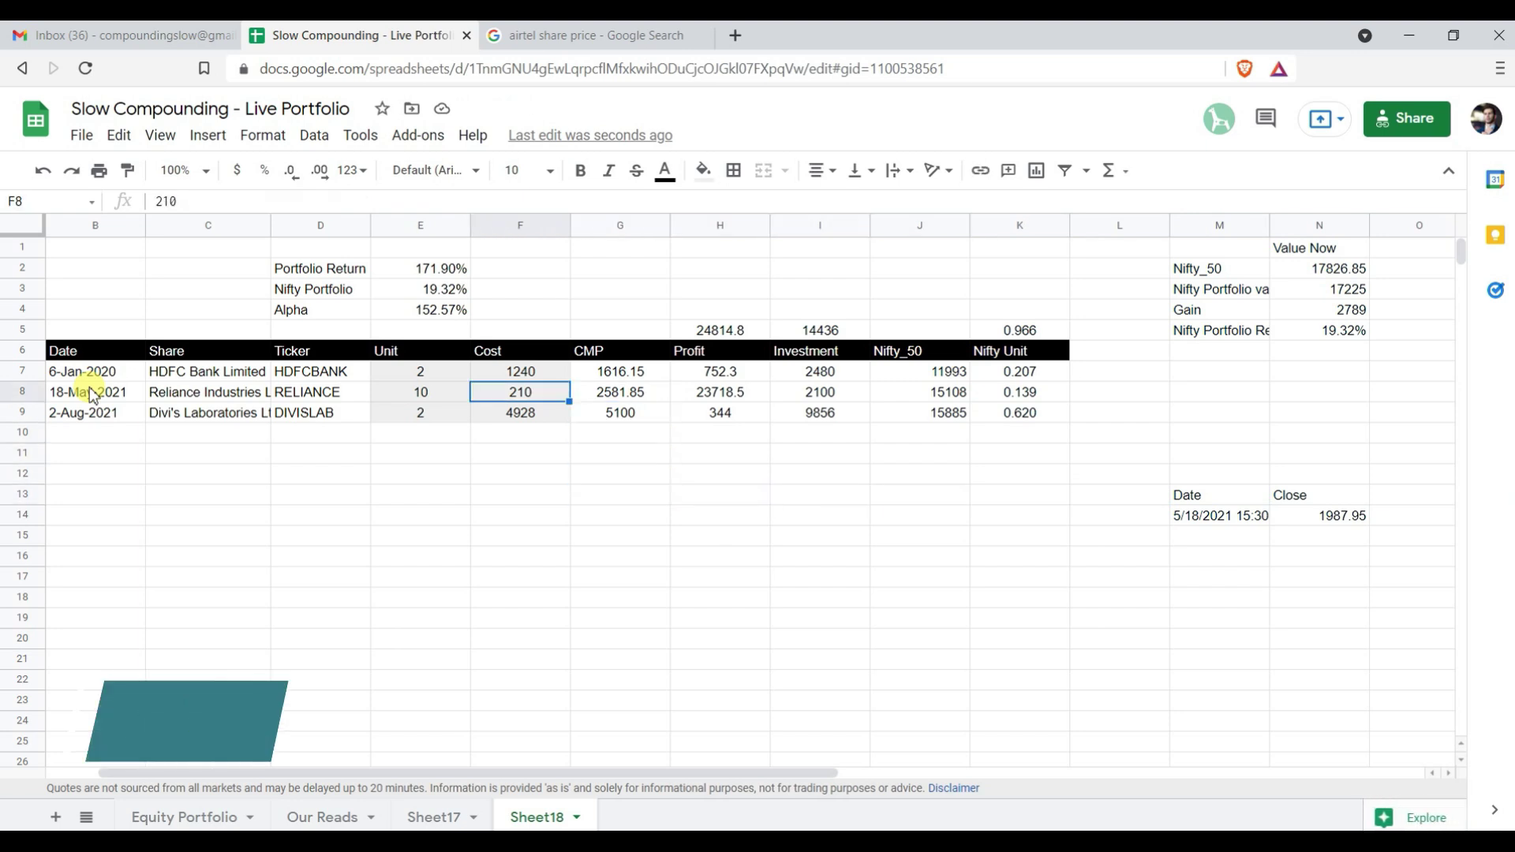
text(1987)
key(Return)
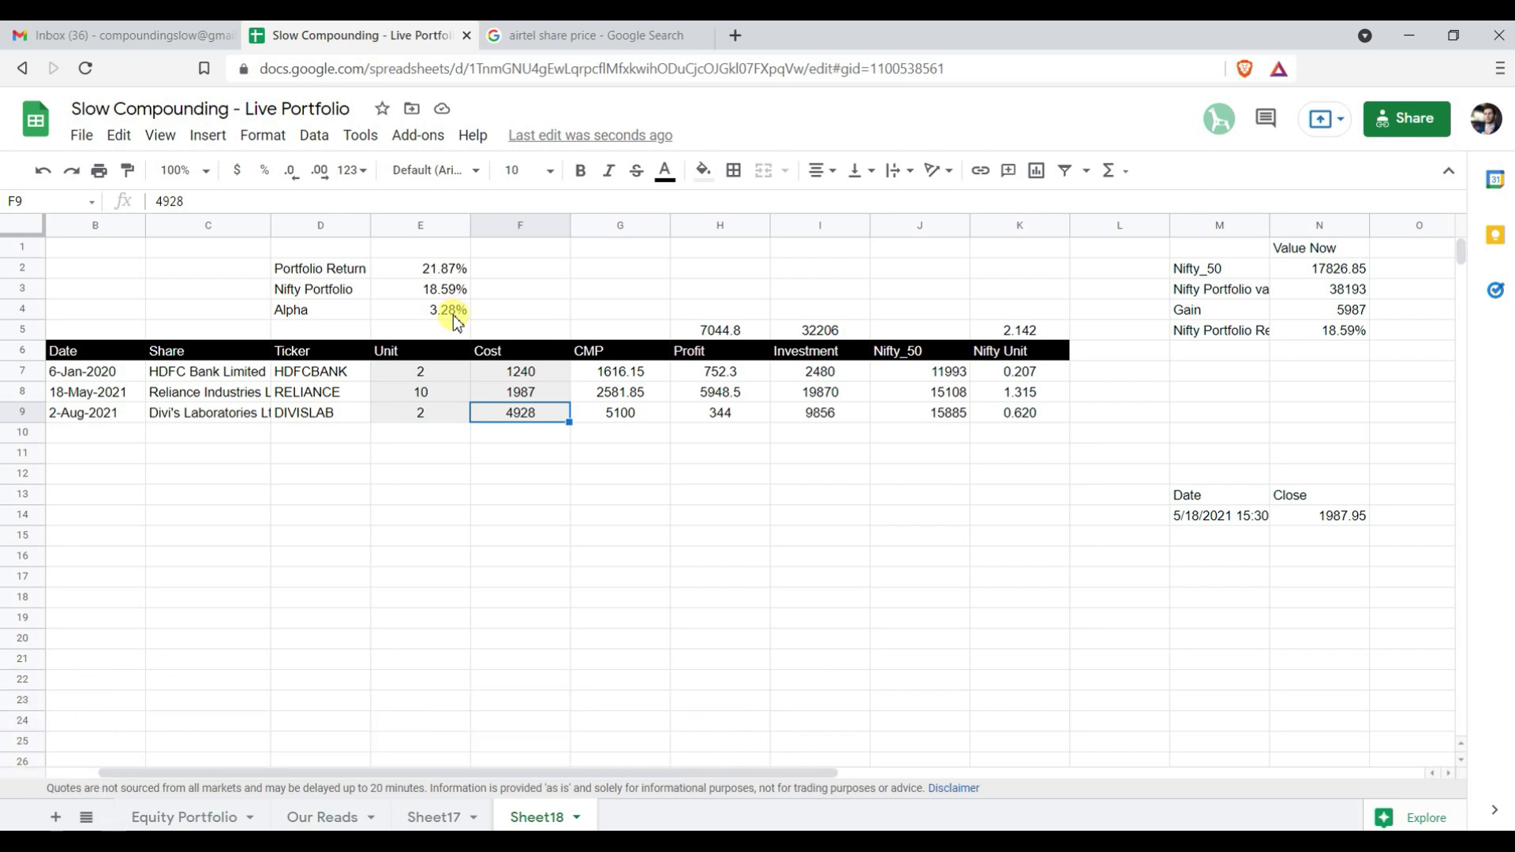
click(920, 351)
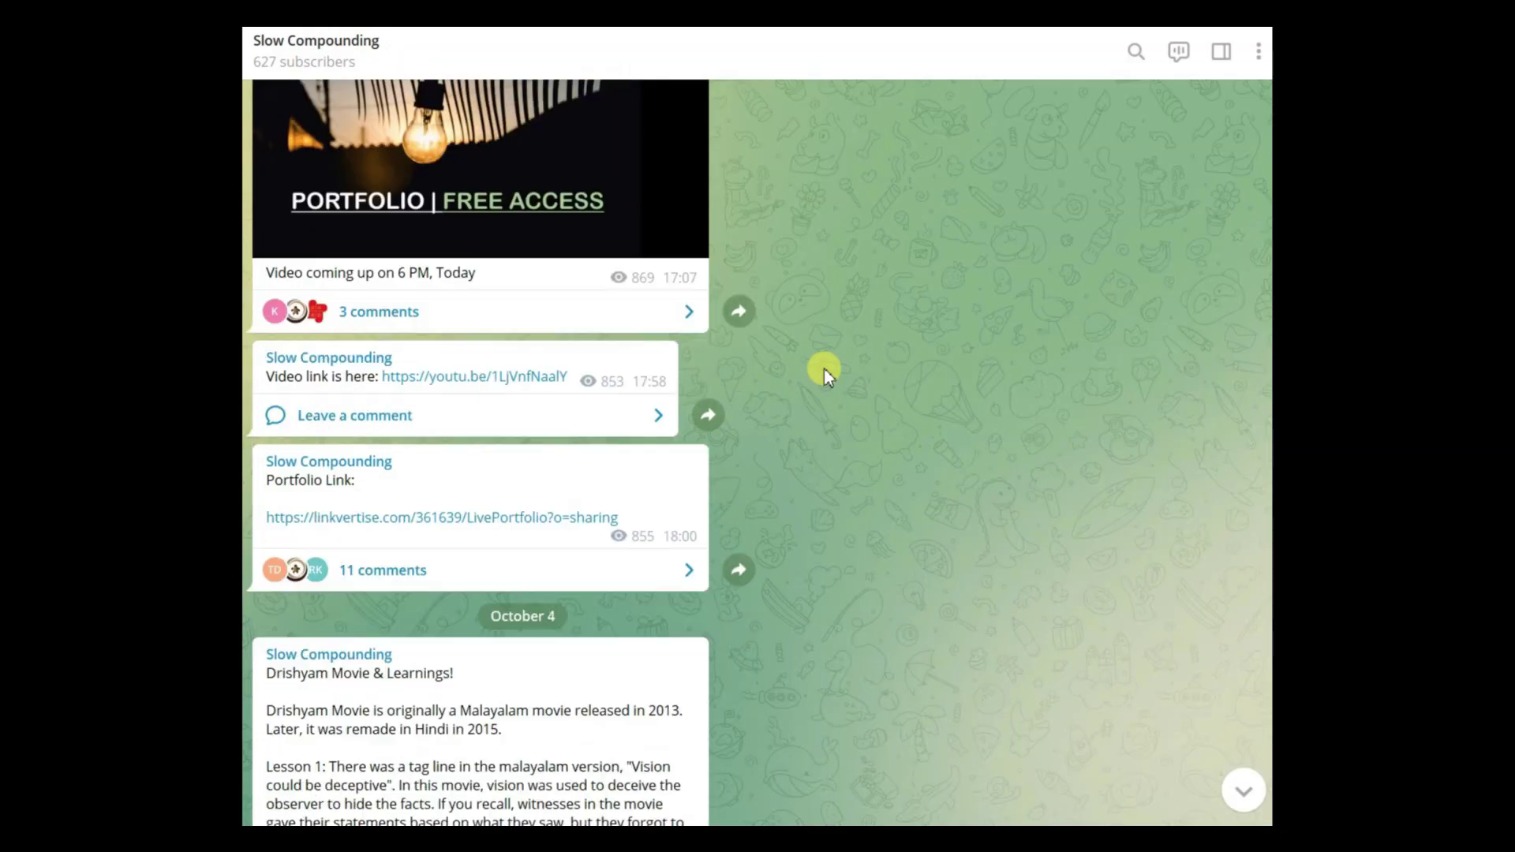
Switch to the Slow Compounding Telegram channel and look through its October posts on the portfolio link and updates
scroll(824, 368, down, 5)
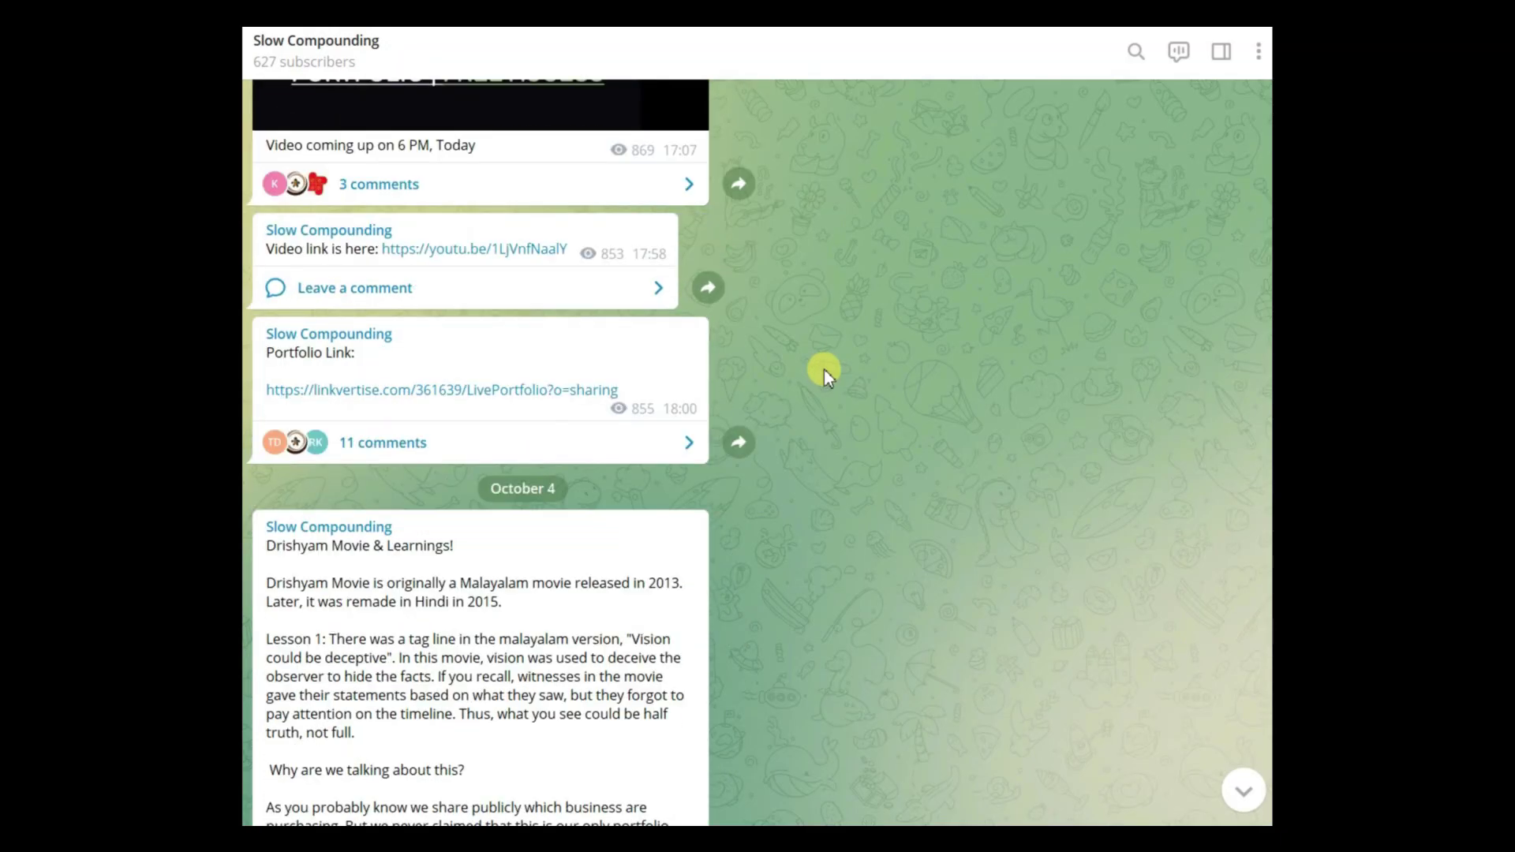
scroll(824, 371, down, 15)
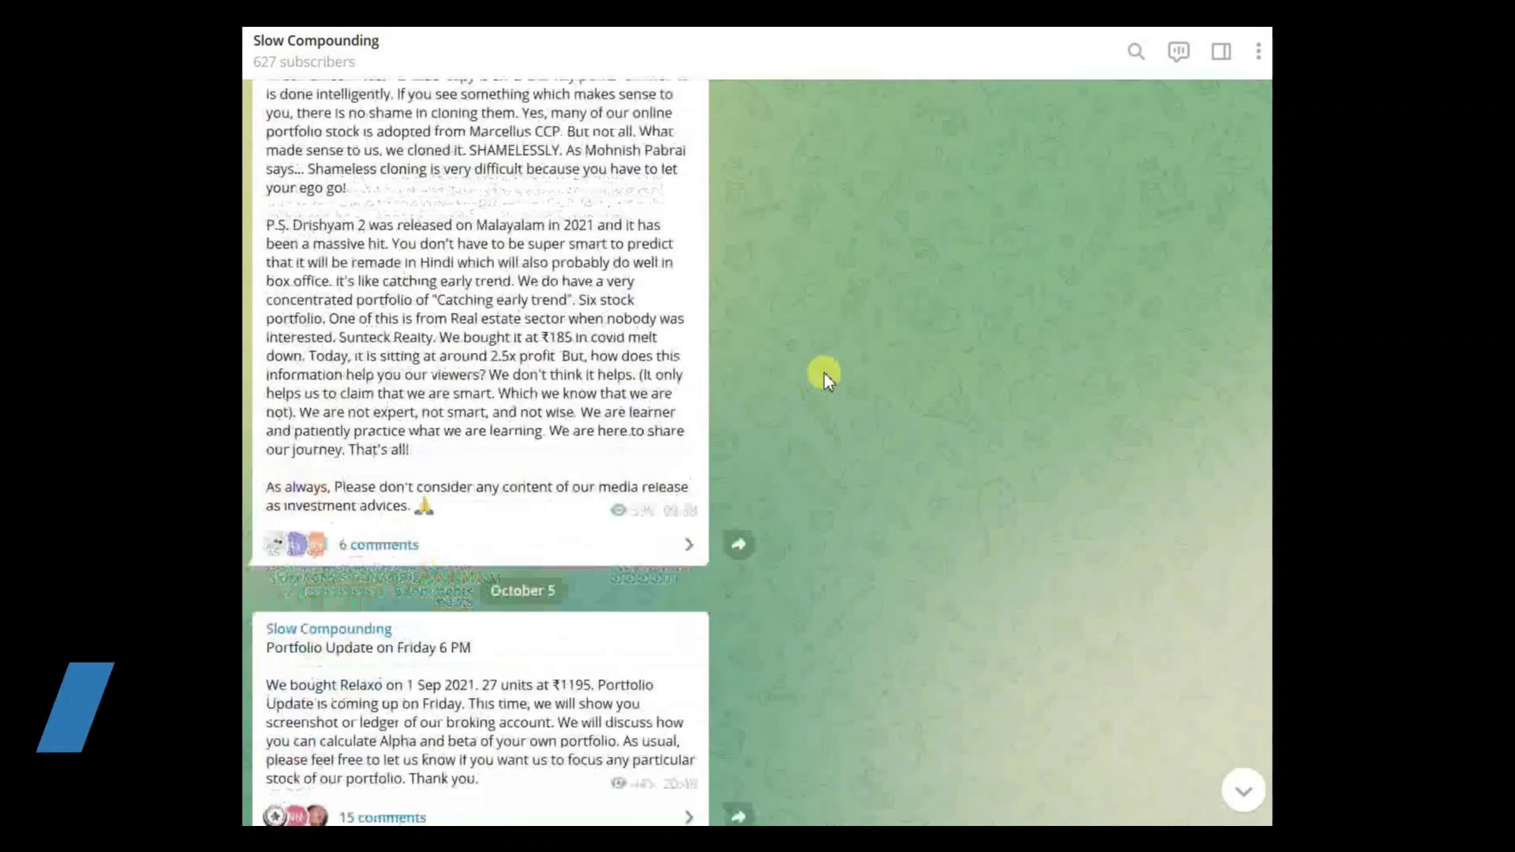
scroll(824, 372, down, 20)
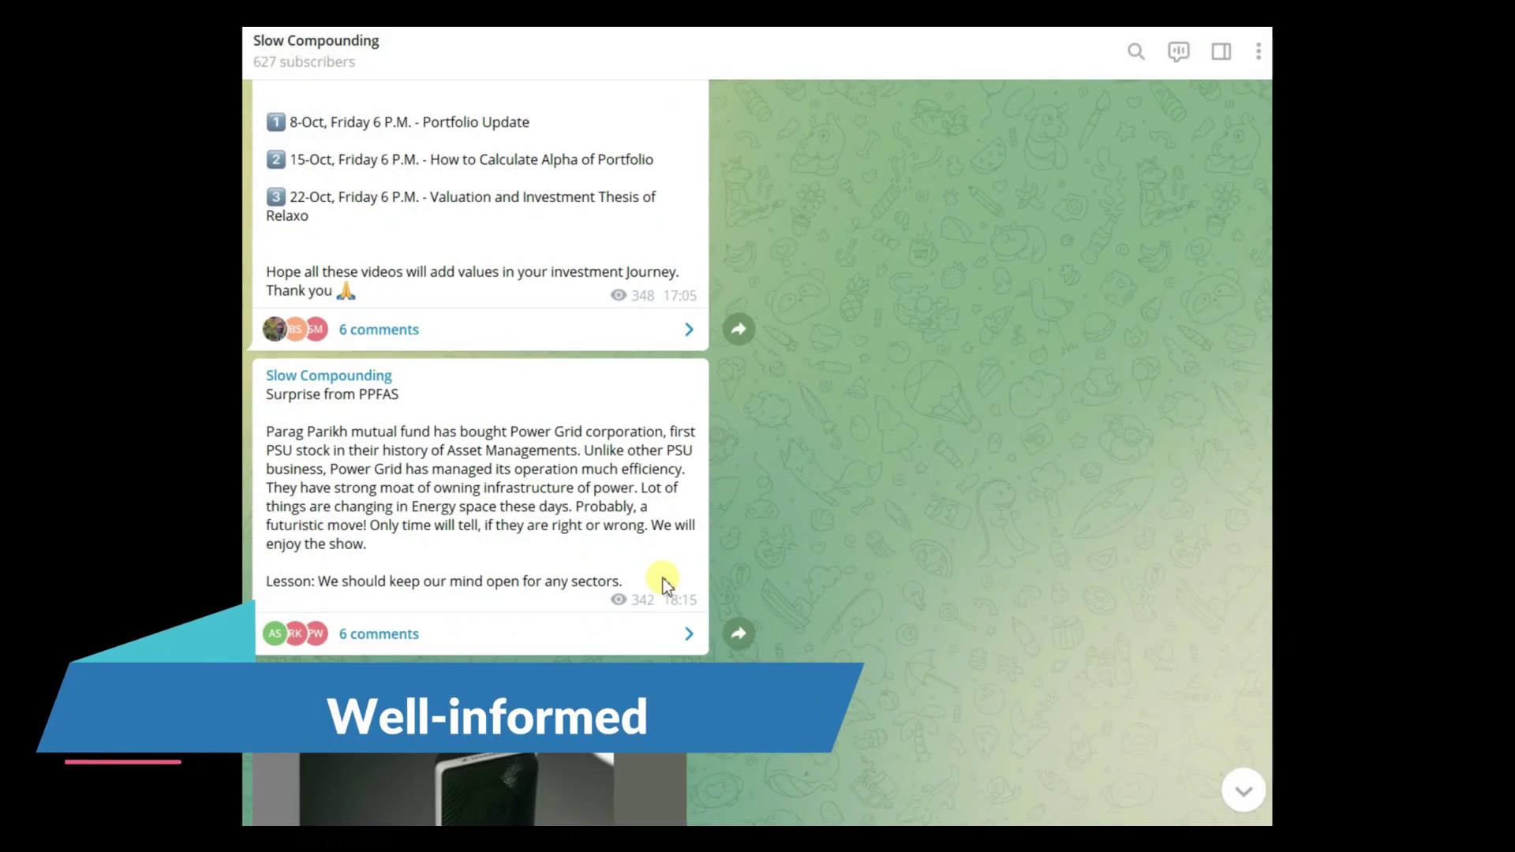
scroll(663, 586, down, 8)
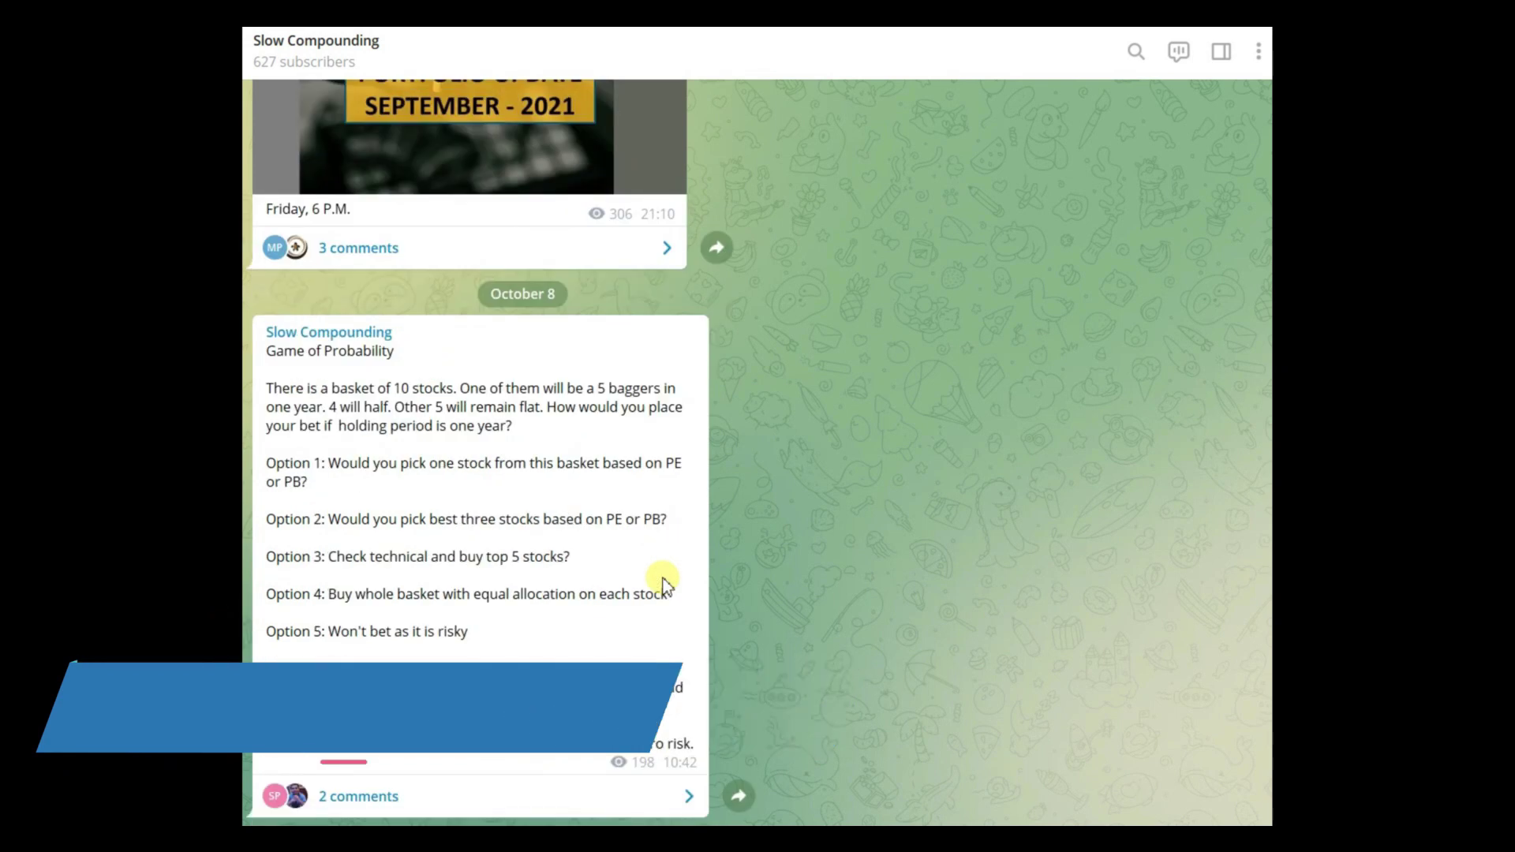
scroll(824, 368, down, 5)
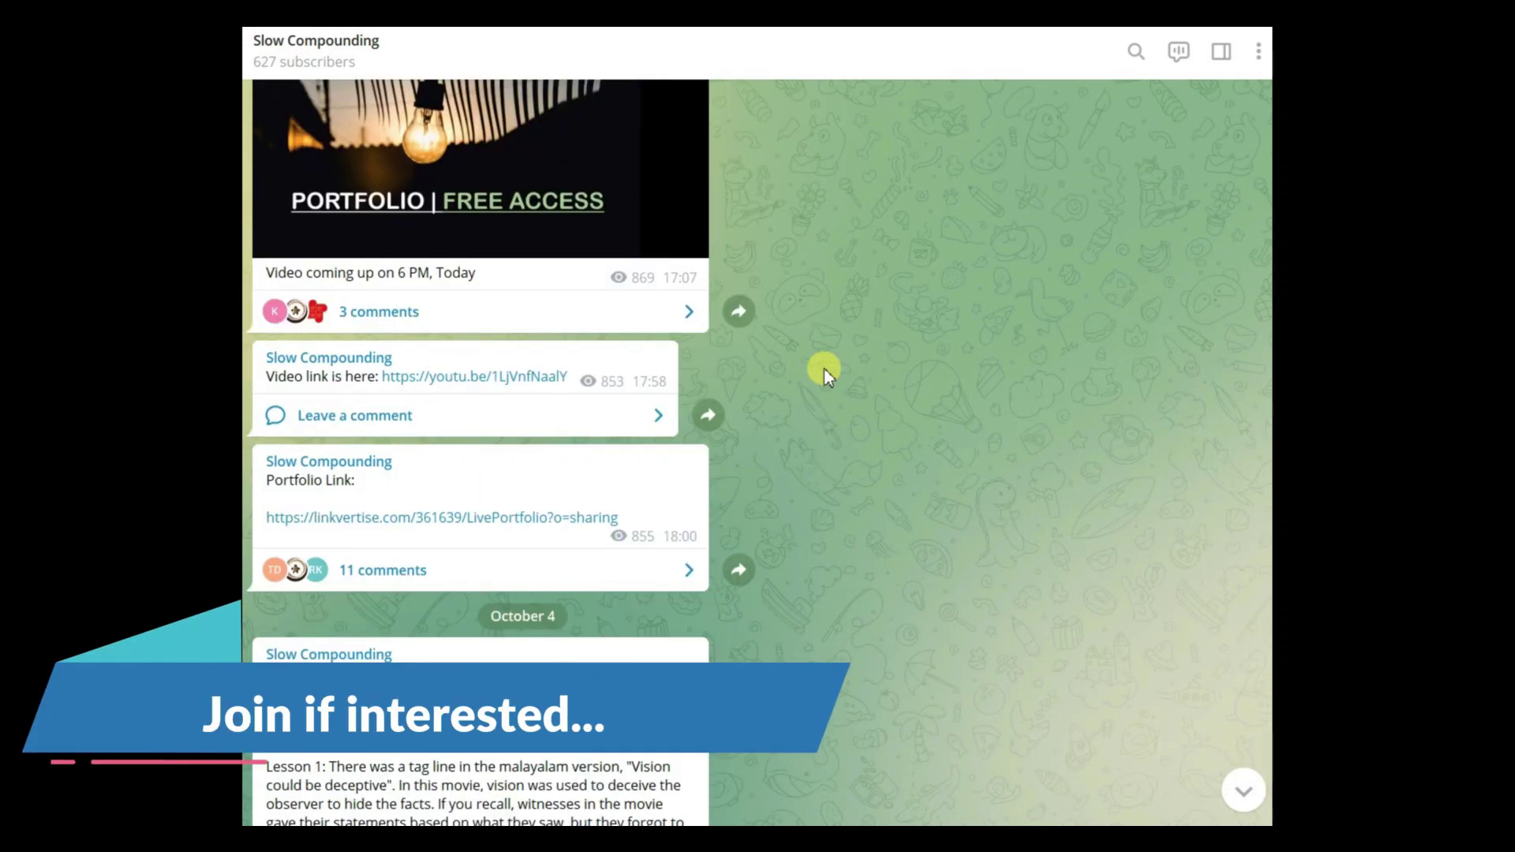
scroll(824, 368, down, 5)
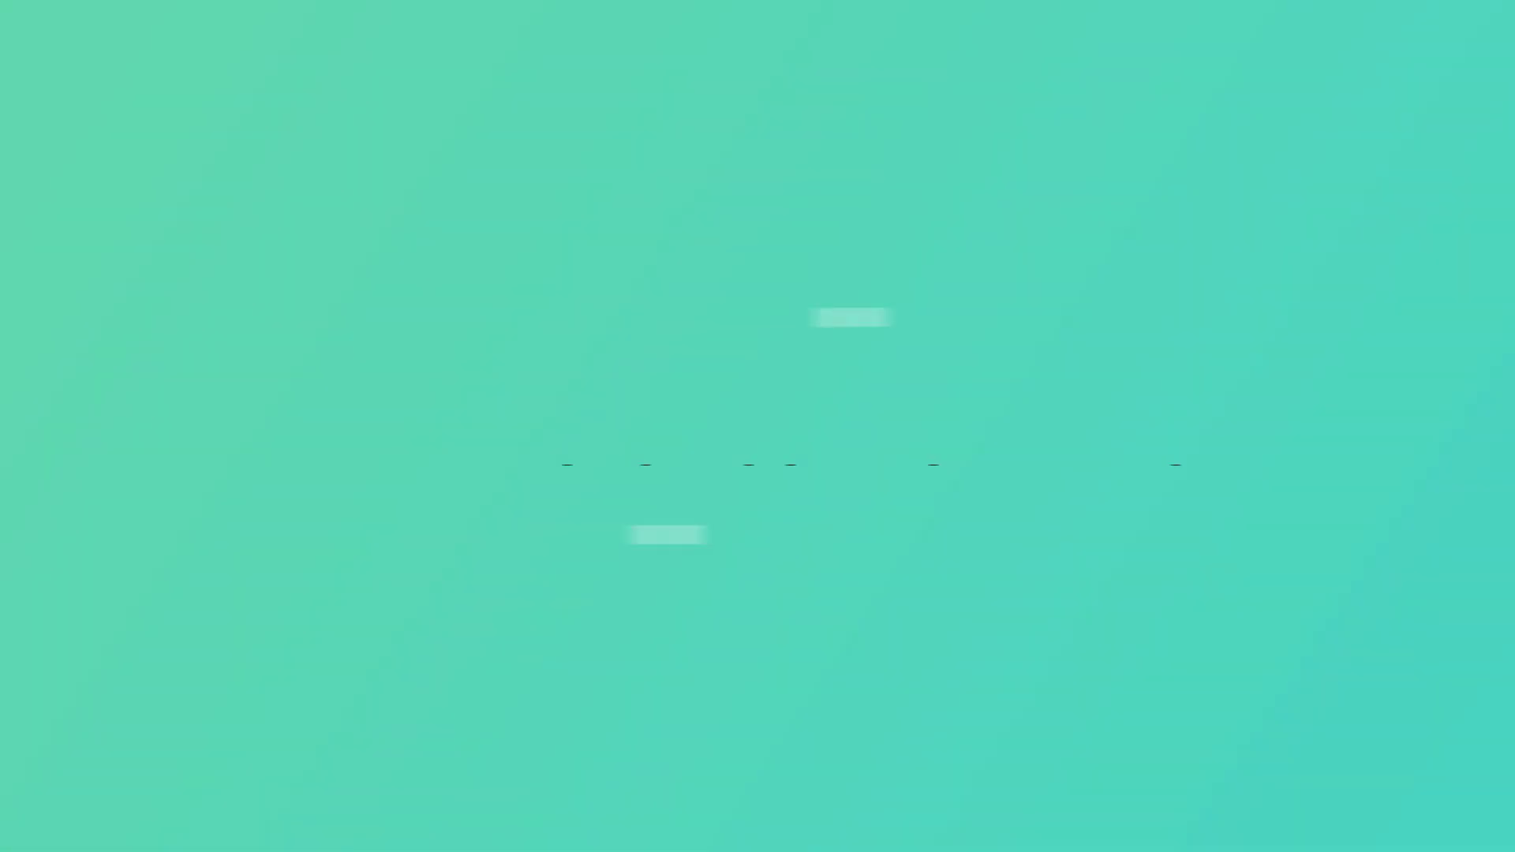